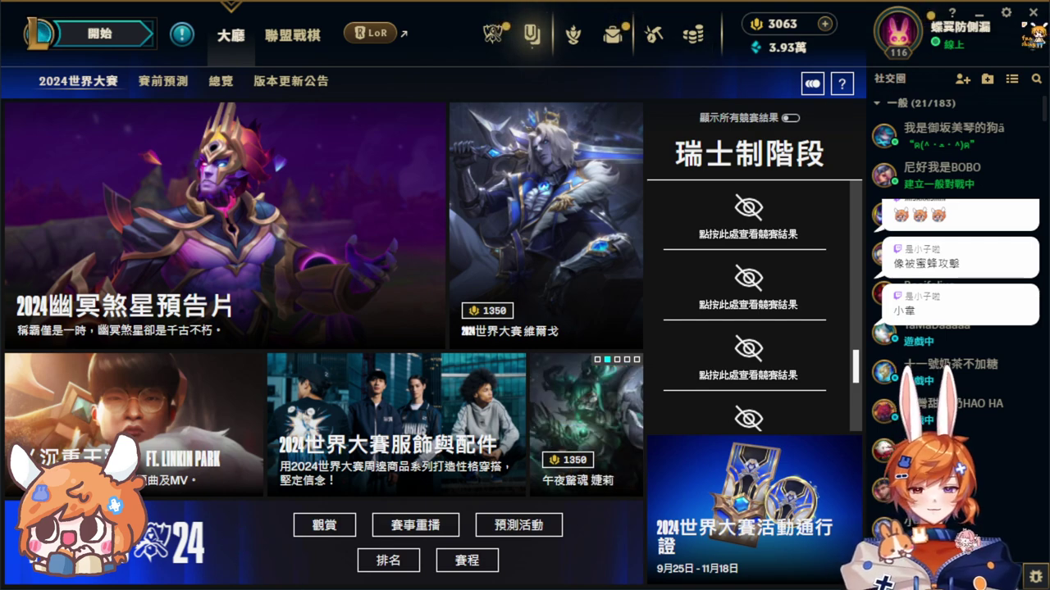
Close the League of Legends client by logging out of the account
left_click(1035, 13)
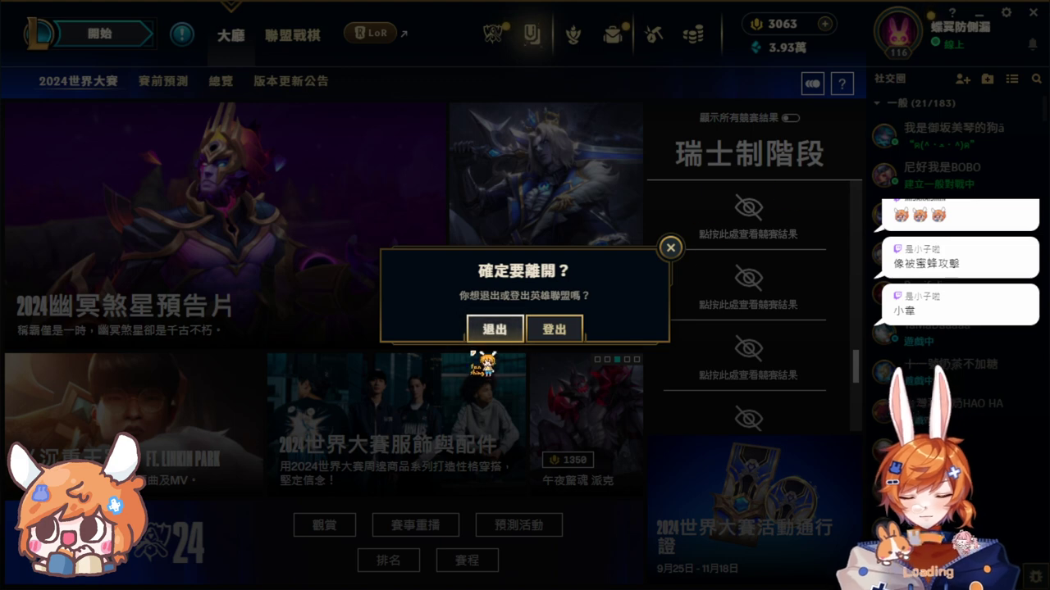
left_click(551, 331)
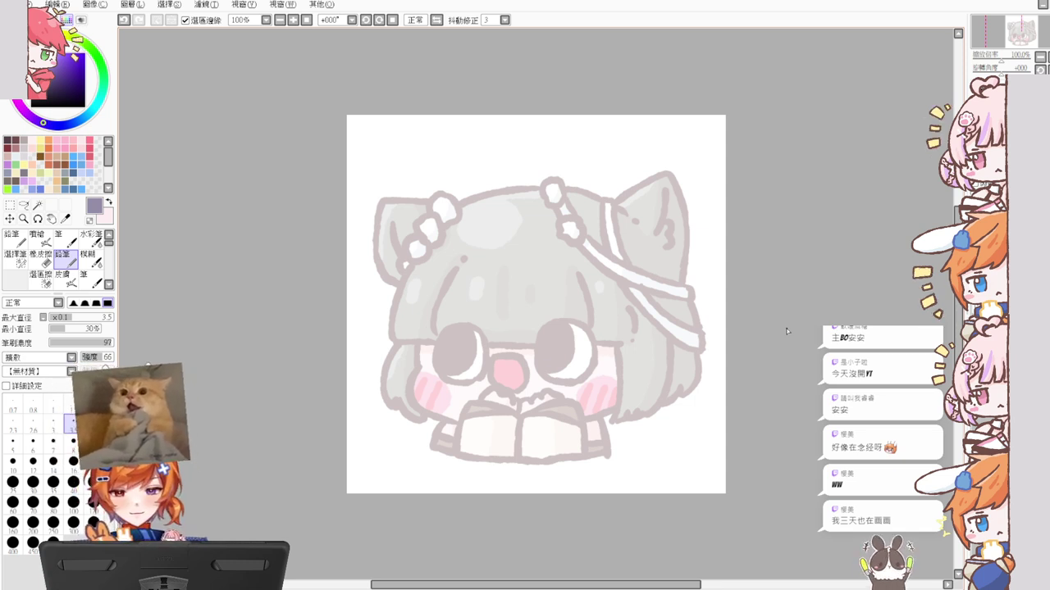
left_click_drag(494, 333, 492, 333)
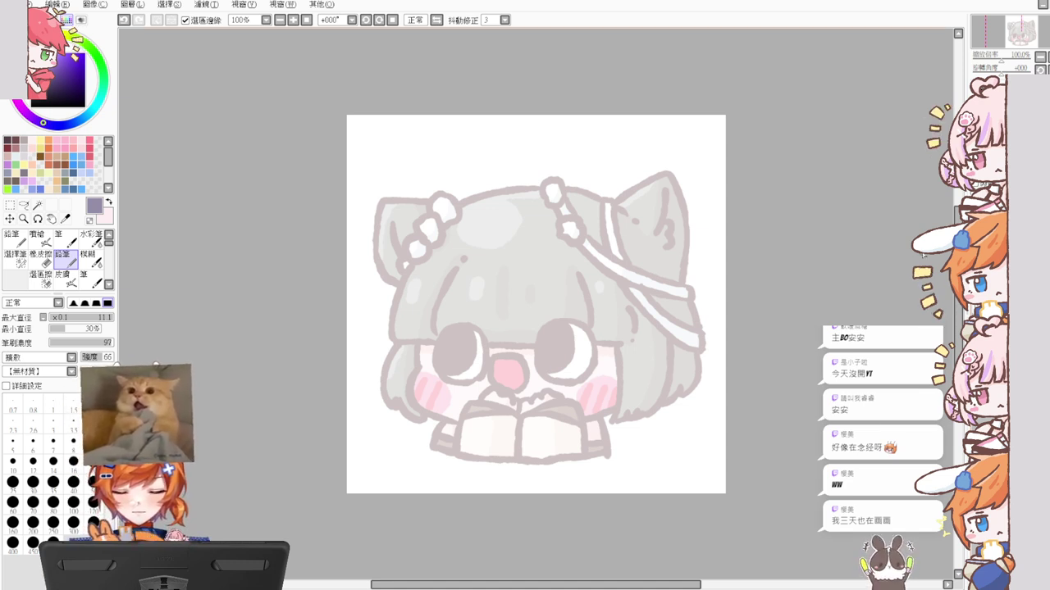
left_click_drag(418, 344, 421, 376)
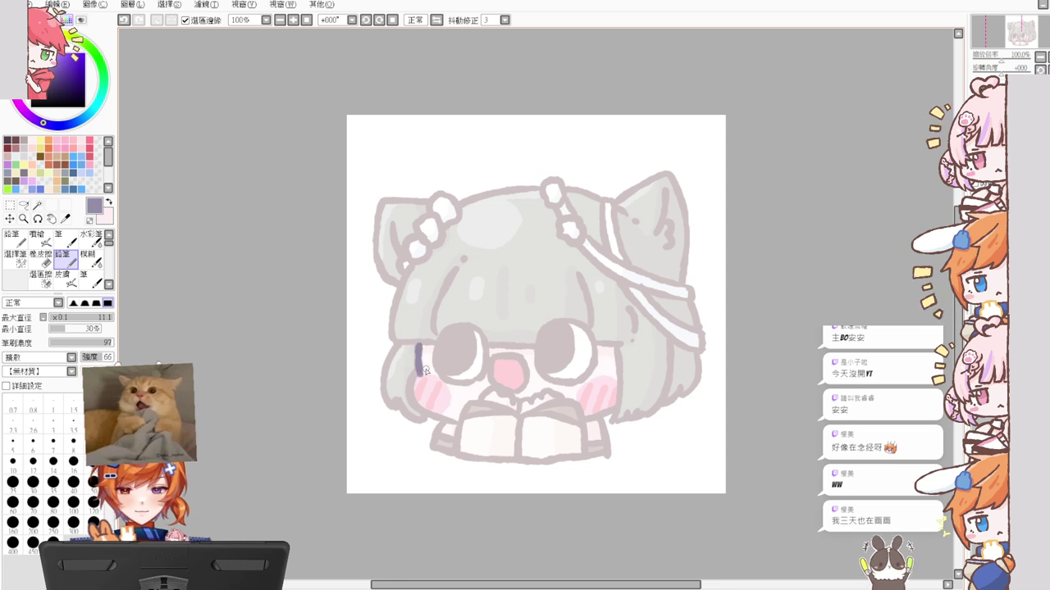
key("ctrl+z")
Trace the left cheek contour and the lower right jaw line over the sketch with a dark brown pencil at size 10.5
left_click(10, 141)
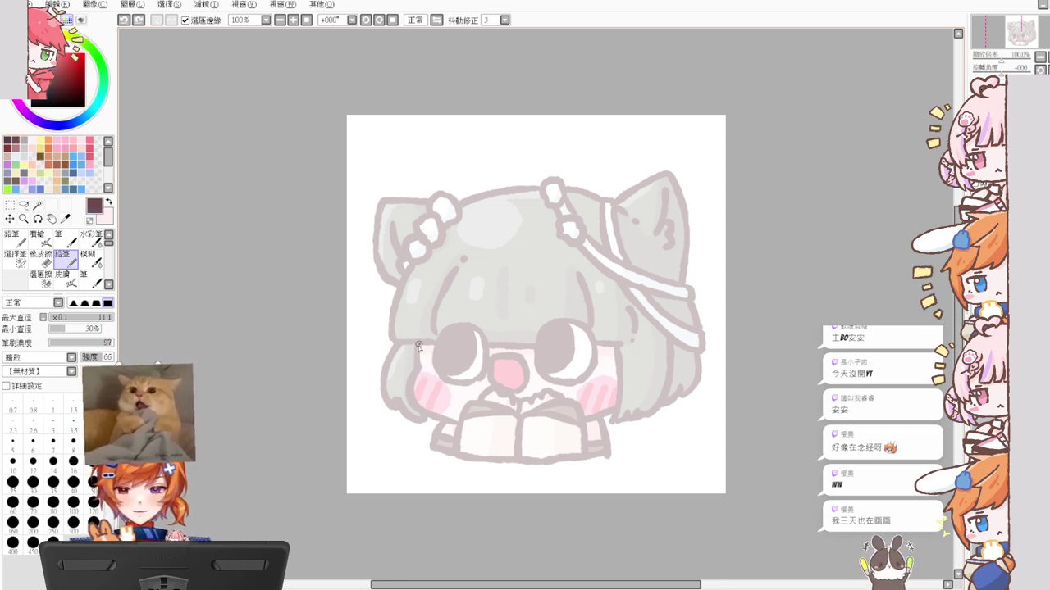
key("bracketleft")
key("bracketleft")
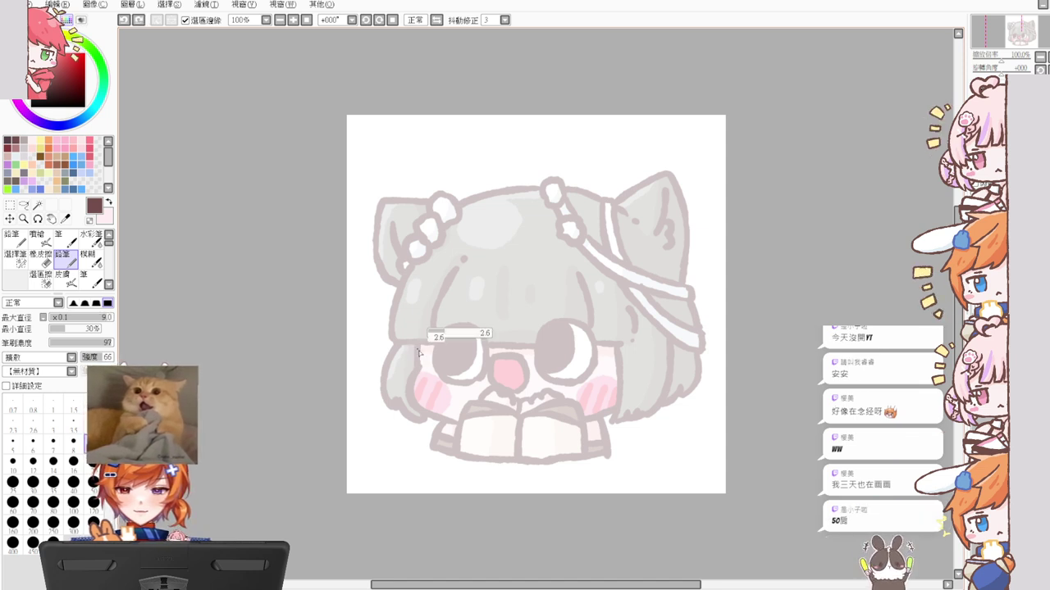
left_click_drag(418, 351, 431, 420)
key("ctrl+z")
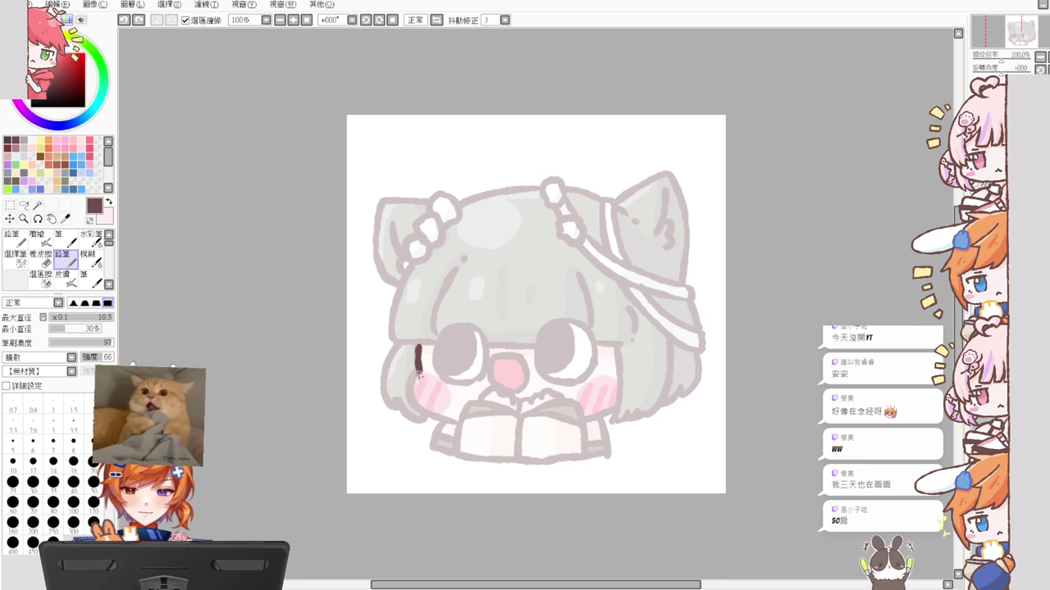
mouse_move(415, 369)
left_mouse_down()
mouse_move(414, 406)
mouse_move(484, 417)
mouse_move(467, 418)
mouse_move(490, 431)
mouse_move(464, 422)
left_mouse_up()
key("ctrl+z")
key("ctrl+y")
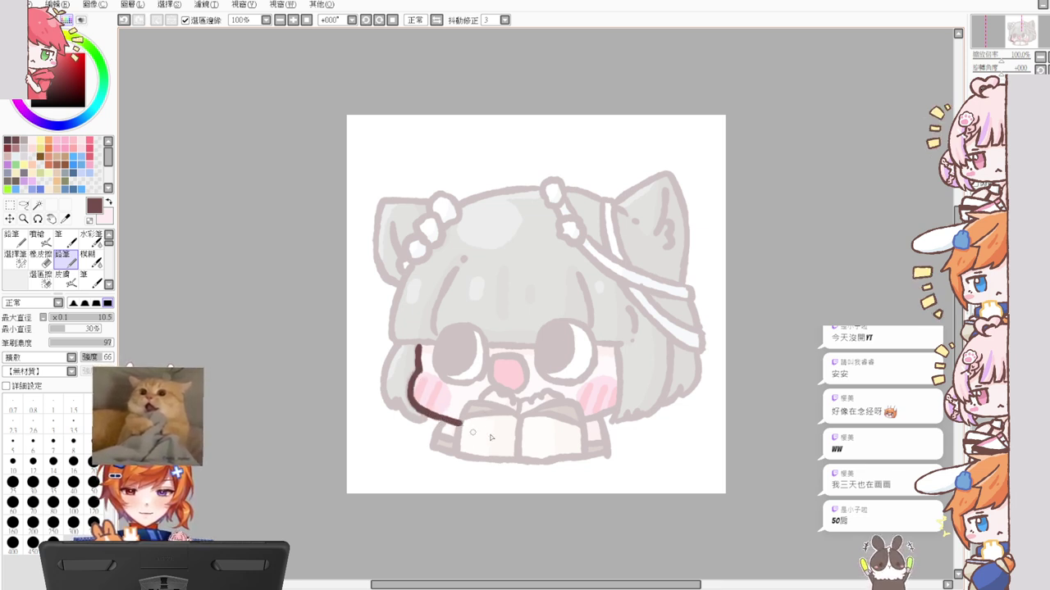
left_click_drag(584, 419, 623, 404)
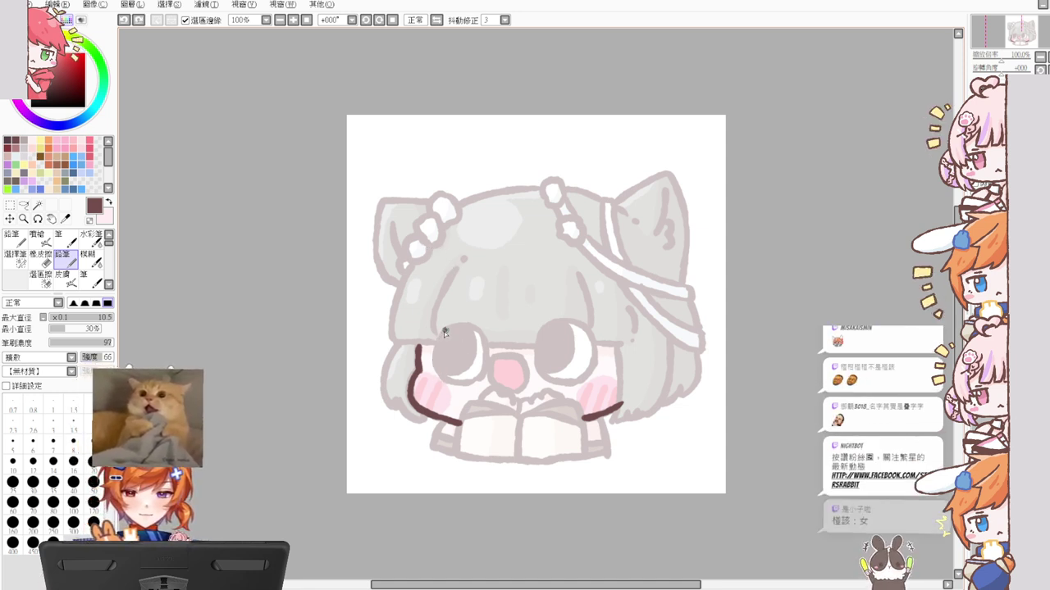
left_click_drag(443, 332, 446, 380)
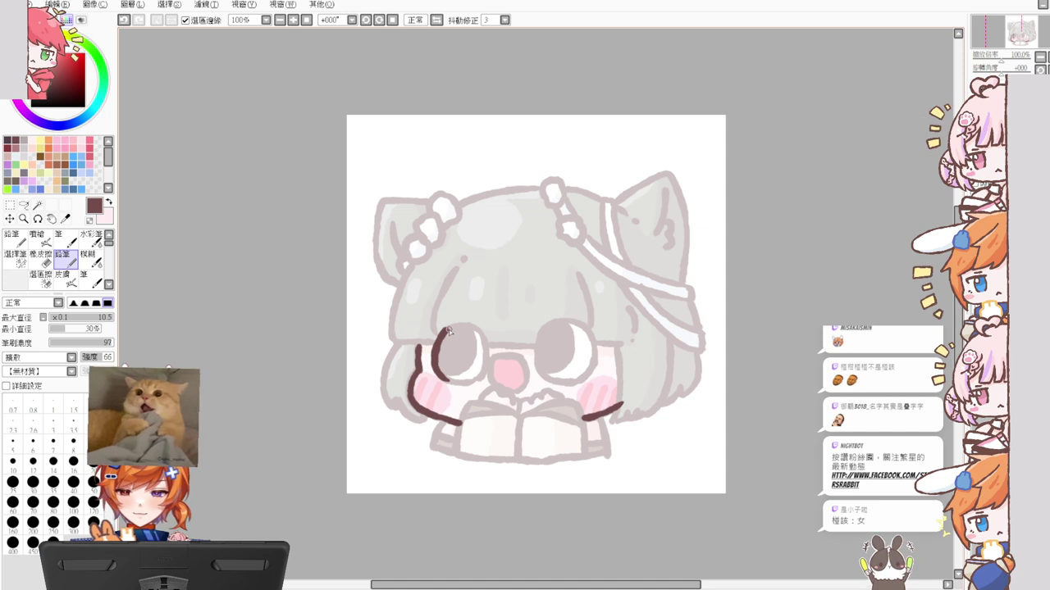
mouse_move(435, 340)
left_mouse_down()
mouse_move(483, 357)
mouse_move(442, 335)
mouse_move(476, 333)
mouse_move(458, 385)
left_mouse_up()
key("ctrl+z")
key("ctrl+z")
key("ctrl+z")
key("ctrl+z")
key("ctrl+z")
key("ctrl+z")
left_click_drag(449, 341, 456, 379)
key("ctrl+z")
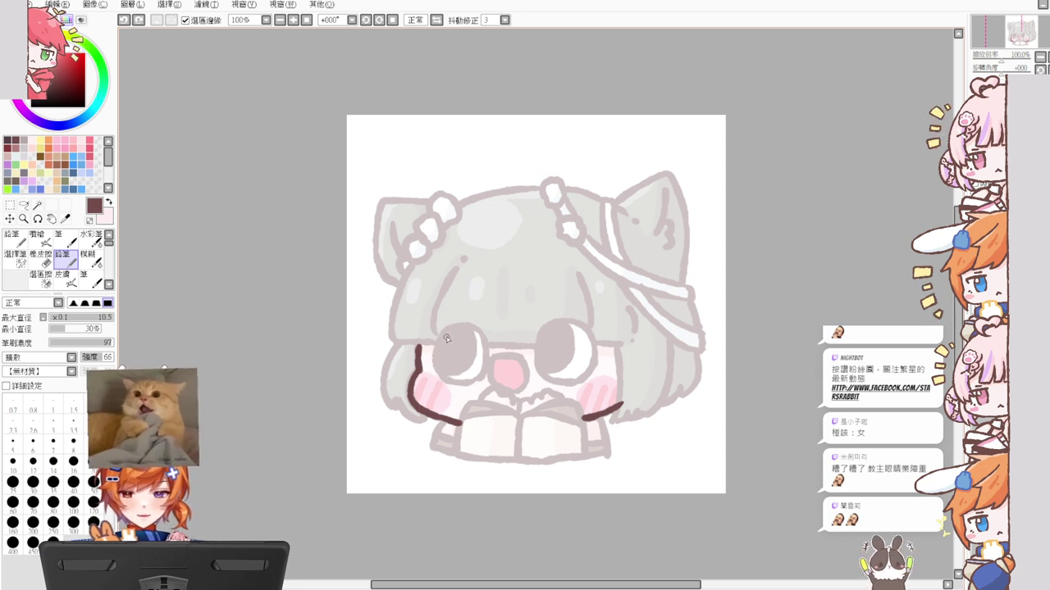
left_click_drag(447, 339, 451, 384)
mouse_move(444, 335)
left_mouse_down()
mouse_move(475, 327)
mouse_move(476, 373)
left_mouse_up()
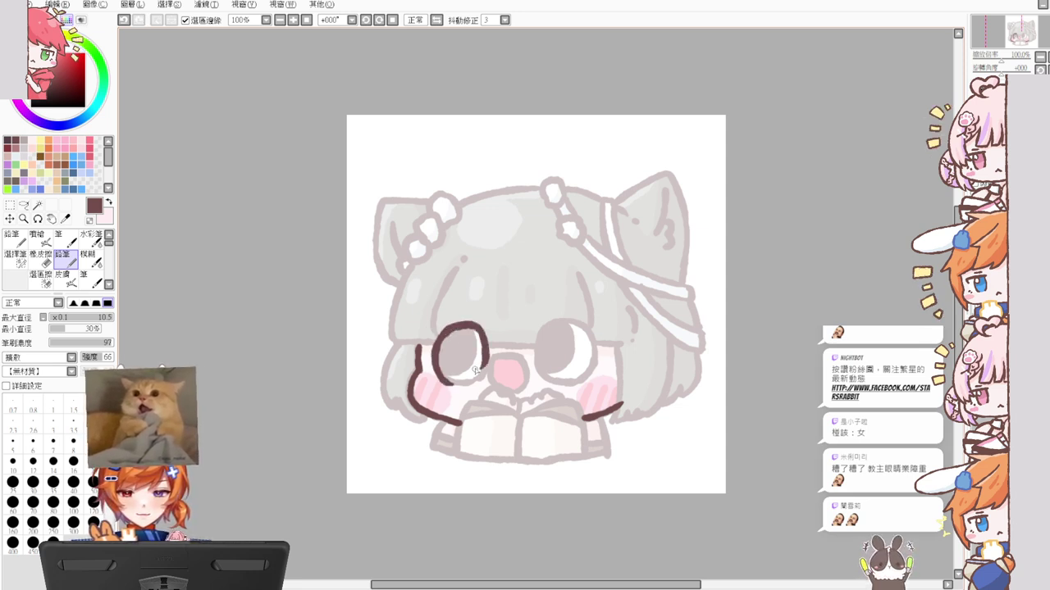
key("ctrl+z")
mouse_move(443, 335)
left_mouse_down()
mouse_move(473, 330)
mouse_move(447, 382)
left_mouse_up()
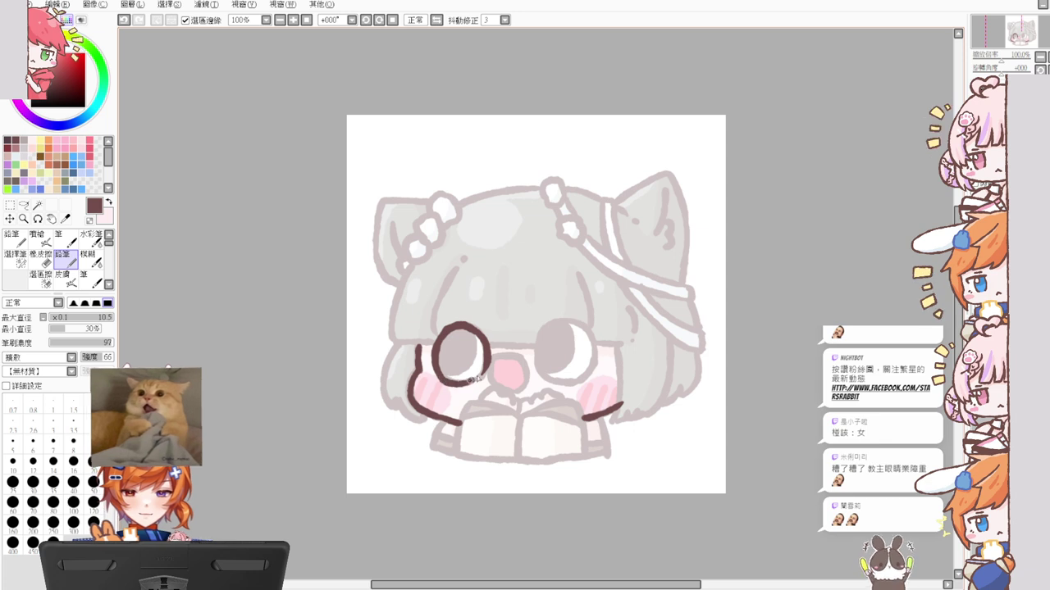
key("ctrl+z")
key("ctrl+z")
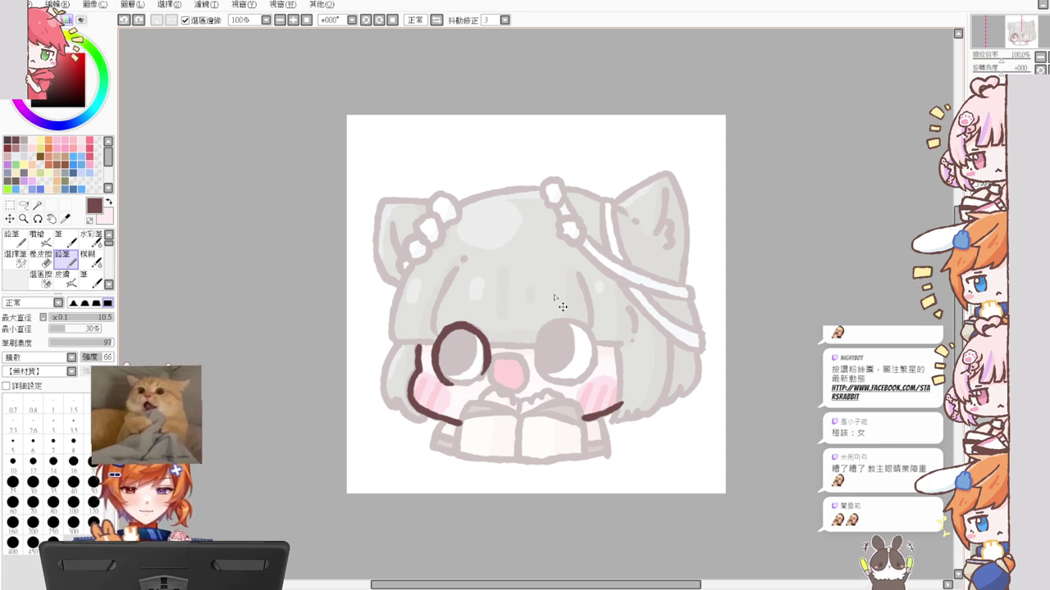
mouse_move(447, 332)
left_mouse_down()
mouse_move(438, 335)
mouse_move(456, 382)
left_mouse_up()
key("ctrl+z")
left_click_drag(452, 324, 456, 383)
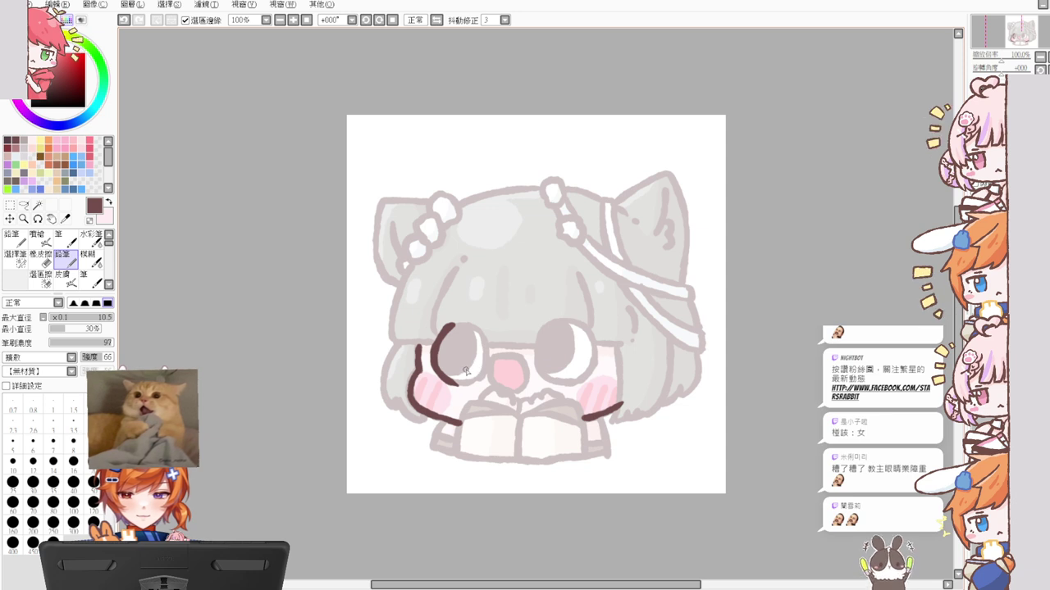
key("ctrl+z")
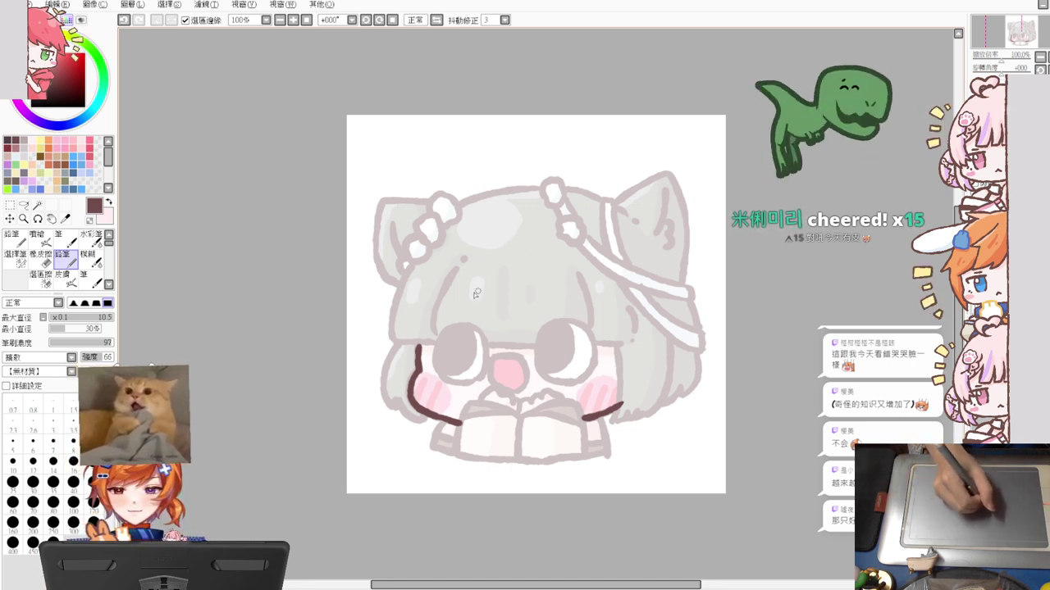
Trace the full oval outline of the left eye in dark brown over the sketch
left_click_drag(448, 331, 452, 384)
mouse_move(446, 335)
left_mouse_down()
mouse_move(485, 361)
mouse_move(480, 375)
mouse_move(435, 351)
mouse_move(456, 384)
left_mouse_up()
key("ctrl+z")
key("ctrl+z")
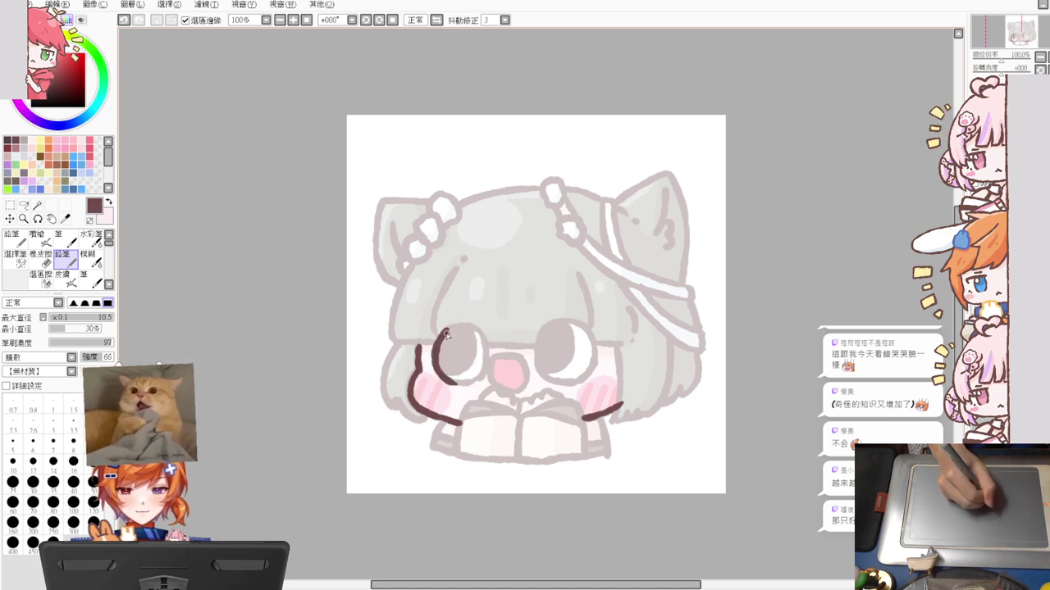
left_click_drag(447, 327, 489, 356)
key("ctrl+z")
mouse_move(445, 328)
left_mouse_down()
mouse_move(490, 355)
mouse_move(480, 379)
mouse_move(441, 379)
mouse_move(489, 369)
left_mouse_up()
key("ctrl+z")
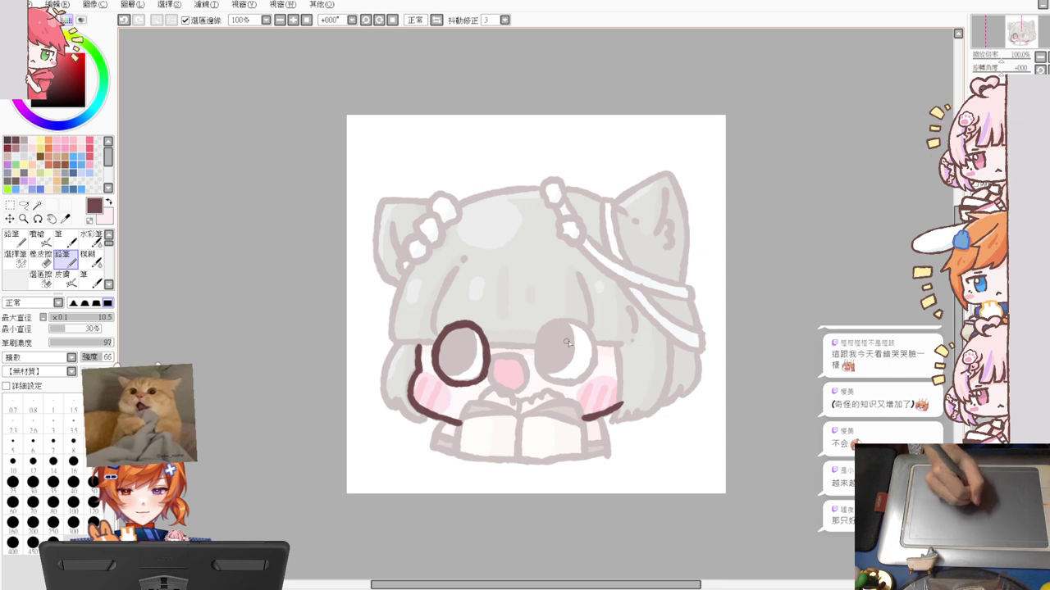
left_click_drag(543, 329, 538, 379)
key("ctrl+z")
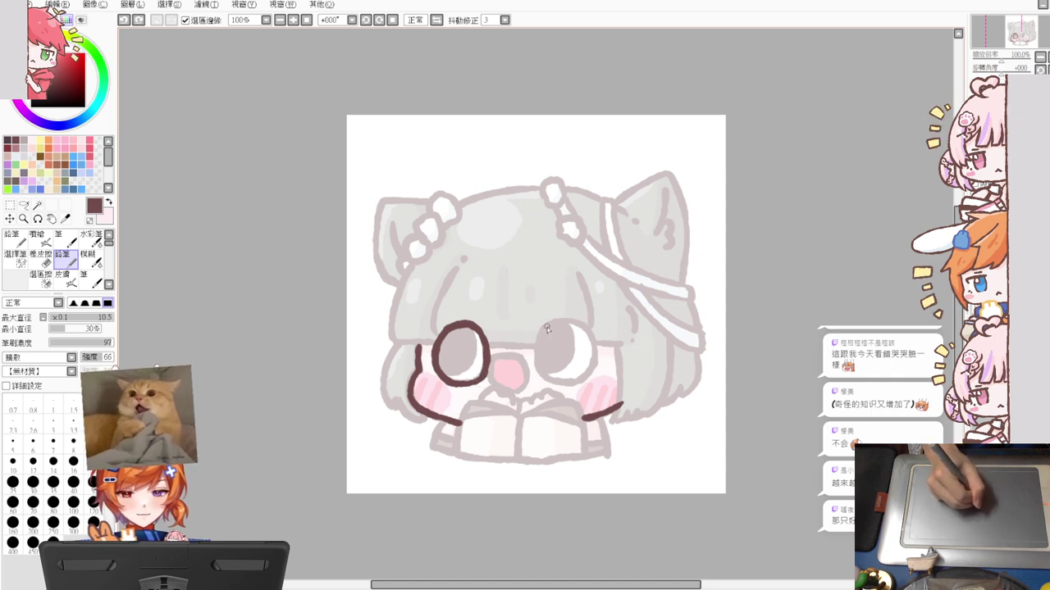
left_click_drag(547, 326, 539, 386)
key("ctrl+z")
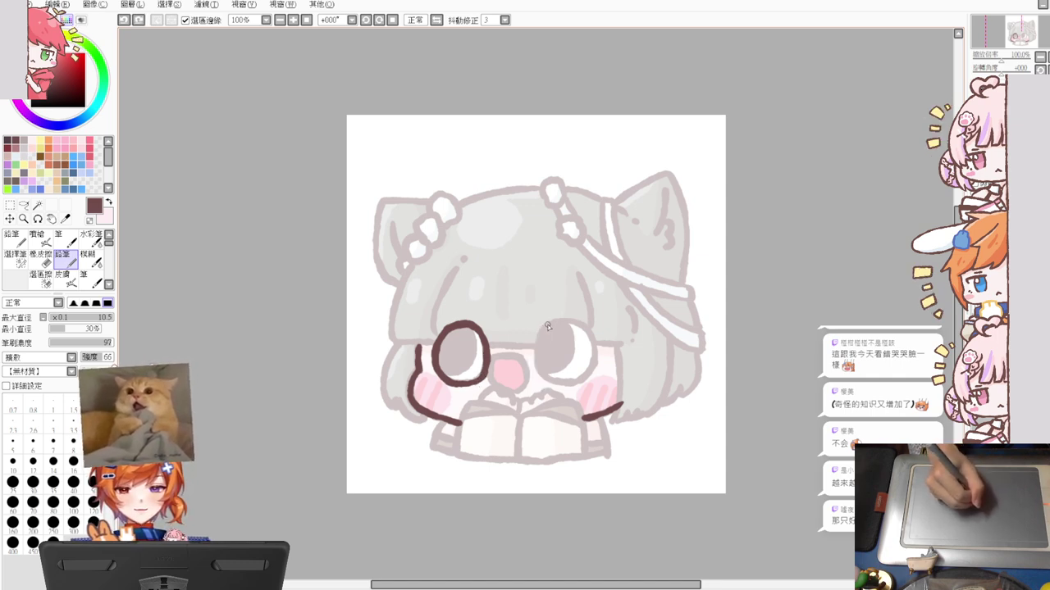
mouse_move(546, 329)
left_mouse_down()
mouse_move(548, 380)
mouse_move(532, 358)
mouse_move(545, 380)
left_mouse_up()
key("ctrl+z")
Trace the full oval outline of the right eye in dark brown, closing its lower edge
mouse_move(546, 328)
left_mouse_down()
mouse_move(587, 347)
mouse_move(544, 330)
mouse_move(570, 322)
mouse_move(586, 352)
mouse_move(575, 326)
mouse_move(585, 329)
mouse_move(586, 363)
mouse_move(593, 346)
mouse_move(578, 328)
mouse_move(540, 371)
mouse_move(578, 383)
mouse_move(590, 361)
mouse_move(555, 386)
mouse_move(542, 372)
mouse_move(564, 386)
mouse_move(594, 361)
left_mouse_up()
key("ctrl+z")
key("ctrl+z")
key("ctrl+z")
key("ctrl+z")
key("ctrl+z")
key("ctrl+z")
key("ctrl+z")
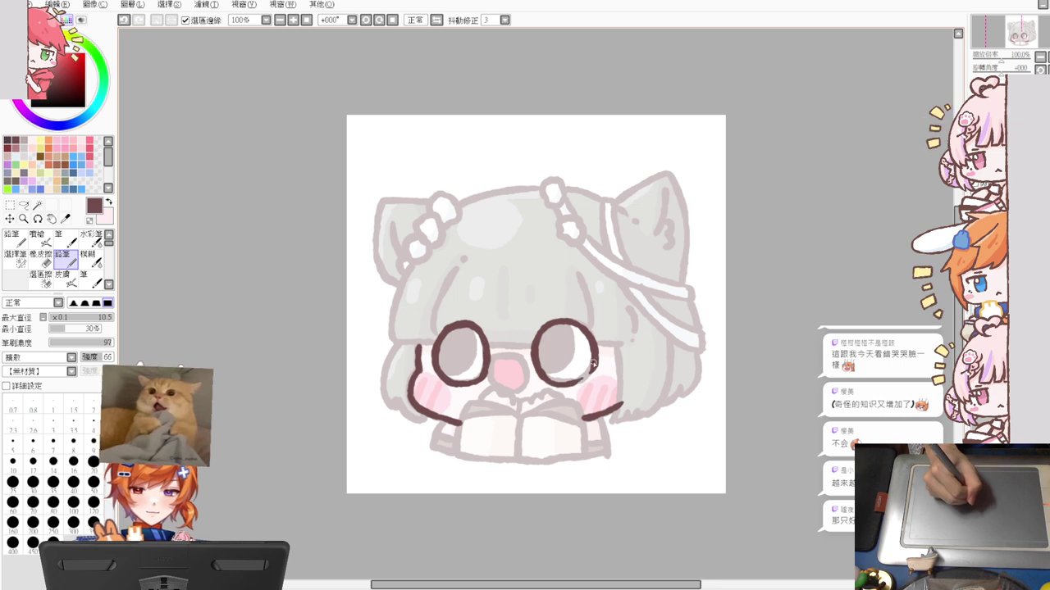
key("ctrl+z")
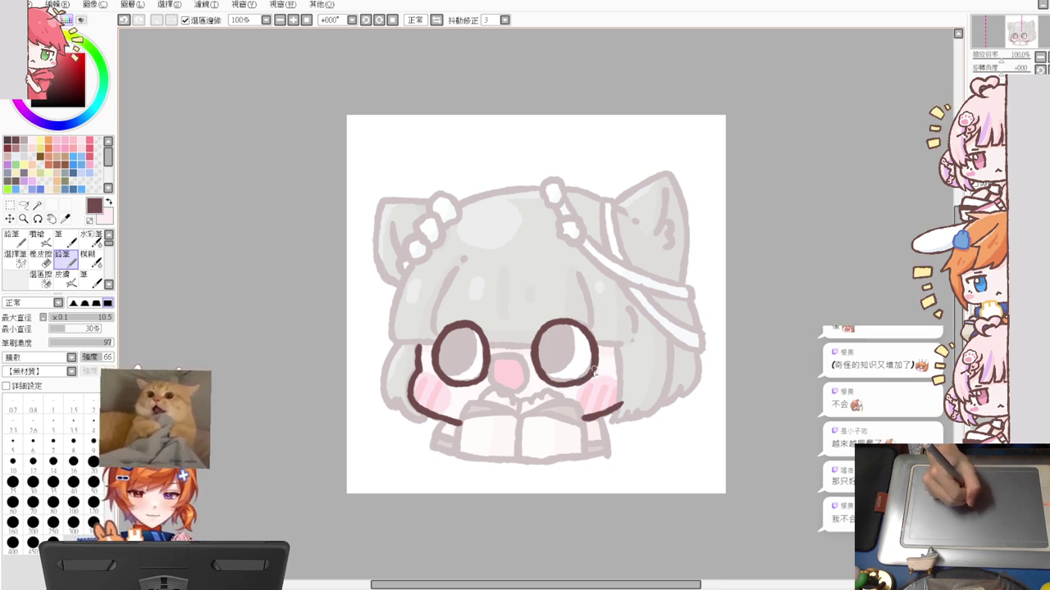
mouse_move(543, 375)
left_mouse_down()
mouse_move(581, 383)
mouse_move(590, 366)
left_mouse_up()
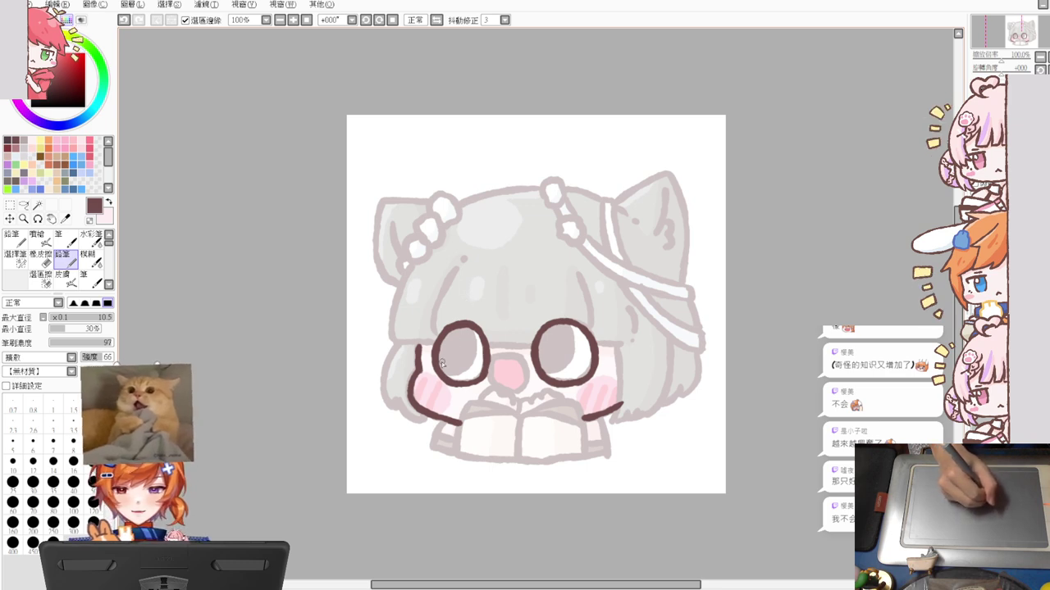
Fill both pupils with dark brown, leaving a white crescent along the right side of each eye
mouse_move(443, 362)
left_mouse_down()
mouse_move(452, 331)
mouse_move(466, 354)
mouse_move(460, 329)
mouse_move(467, 361)
mouse_move(457, 337)
mouse_move(457, 356)
mouse_move(466, 333)
mouse_move(464, 368)
mouse_move(470, 334)
mouse_move(451, 356)
left_mouse_up()
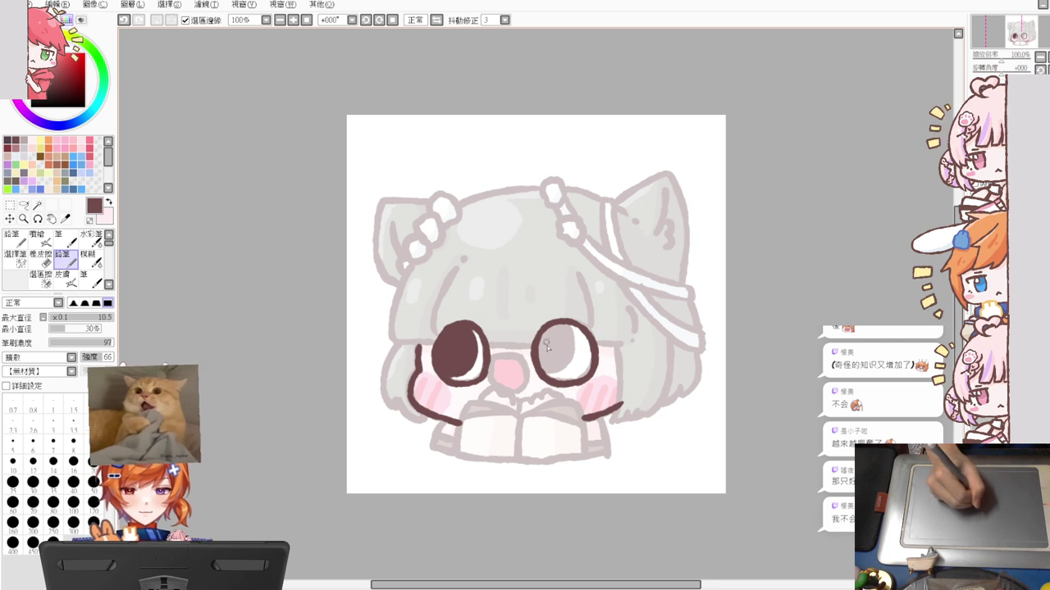
mouse_move(543, 358)
left_mouse_down()
mouse_move(554, 327)
mouse_move(555, 366)
mouse_move(565, 335)
mouse_move(549, 349)
mouse_move(563, 367)
mouse_move(567, 331)
mouse_move(556, 335)
mouse_move(573, 358)
mouse_move(569, 325)
mouse_move(576, 349)
mouse_move(563, 337)
mouse_move(566, 371)
mouse_move(560, 346)
mouse_move(542, 364)
mouse_move(552, 355)
mouse_move(552, 373)
mouse_move(546, 353)
mouse_move(558, 374)
mouse_move(544, 360)
mouse_move(566, 364)
mouse_move(548, 337)
mouse_move(568, 361)
left_mouse_up()
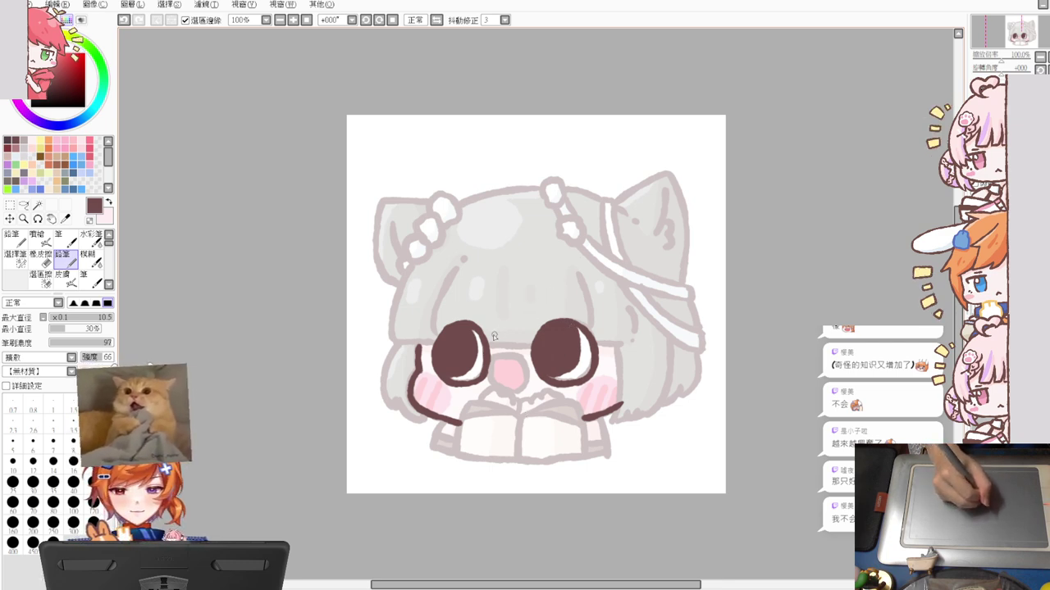
mouse_move(497, 315)
left_mouse_down()
mouse_move(502, 352)
mouse_move(539, 326)
left_mouse_up()
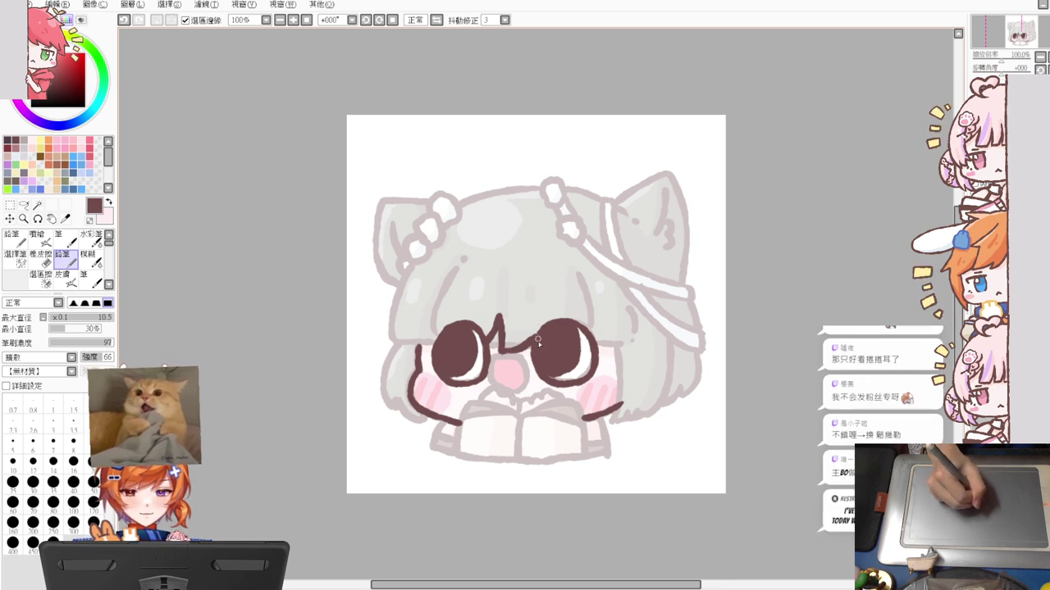
key("ctrl+z")
key("ctrl+z")
key("ctrl+z")
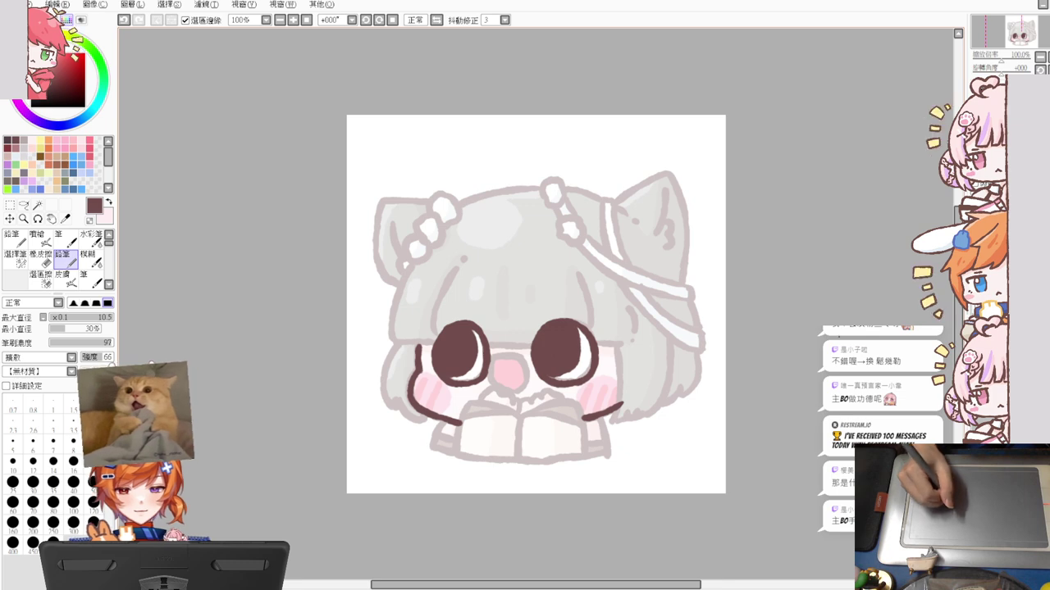
Trace the pointed lower edge of the bangs between the eyes and the short fringe line beside the right eye
left_click_drag(584, 344, 578, 367)
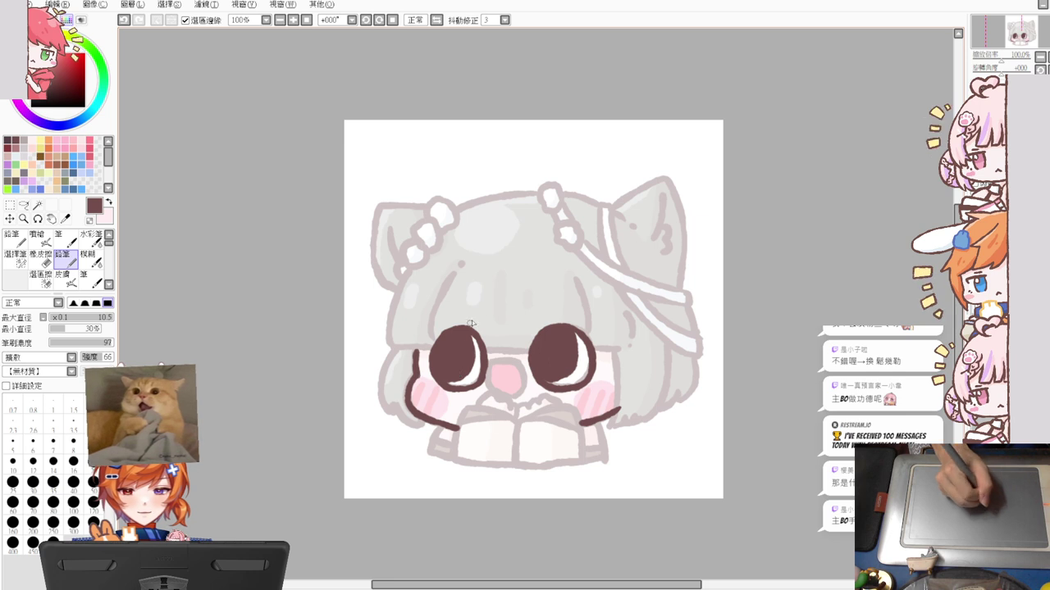
mouse_move(485, 349)
left_mouse_down()
mouse_move(503, 330)
mouse_move(502, 354)
mouse_move(534, 340)
left_mouse_up()
key("ctrl+z")
key("ctrl+z")
key("ctrl+z")
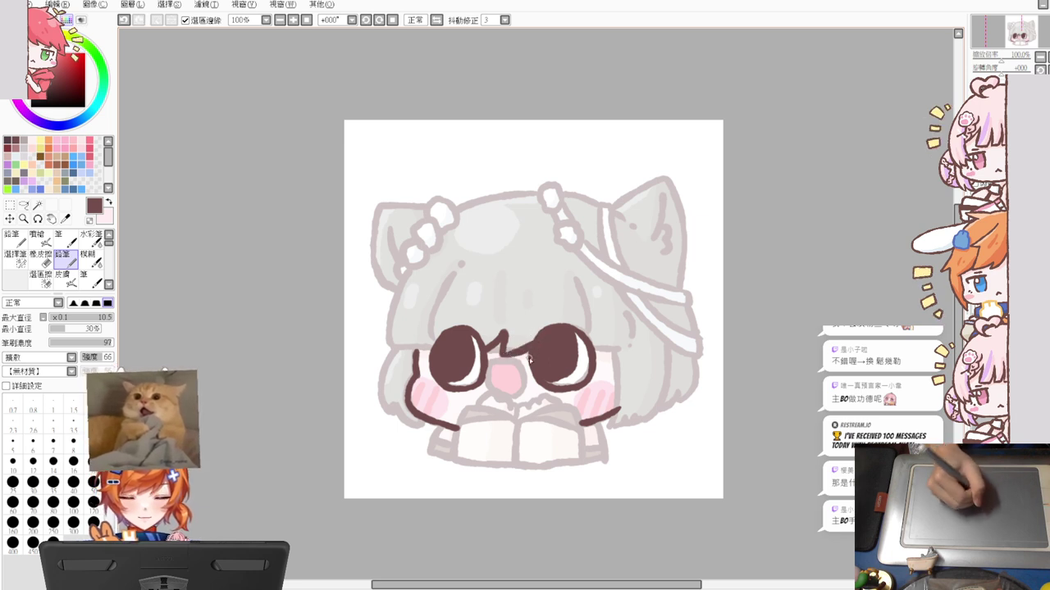
left_click_drag(592, 359, 615, 354)
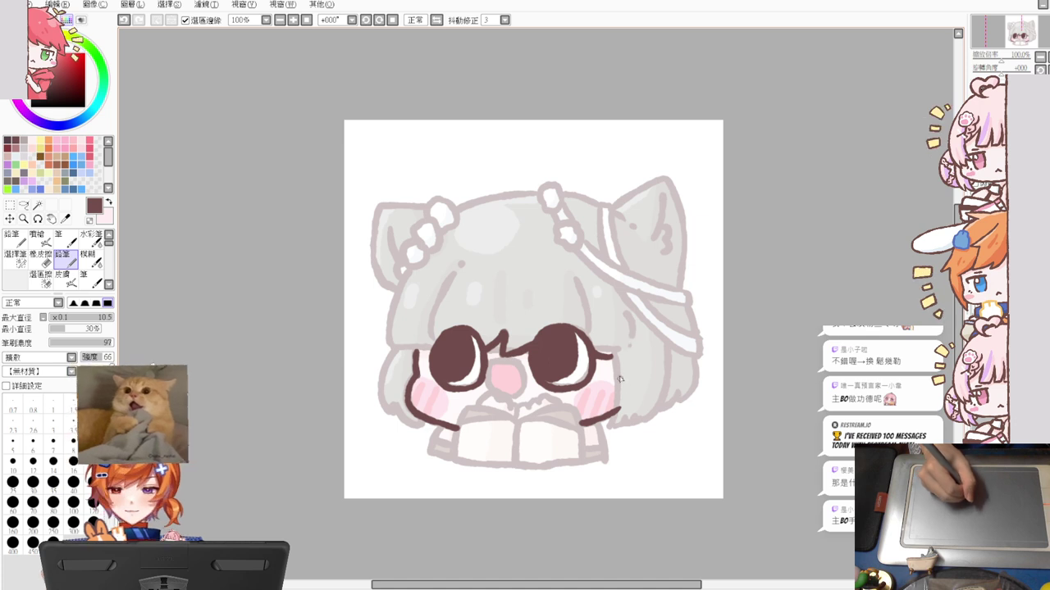
Line the right side hair lock with its inner vertical edge, pointed lower tip and an inner curved strand
left_click_drag(609, 357, 615, 410)
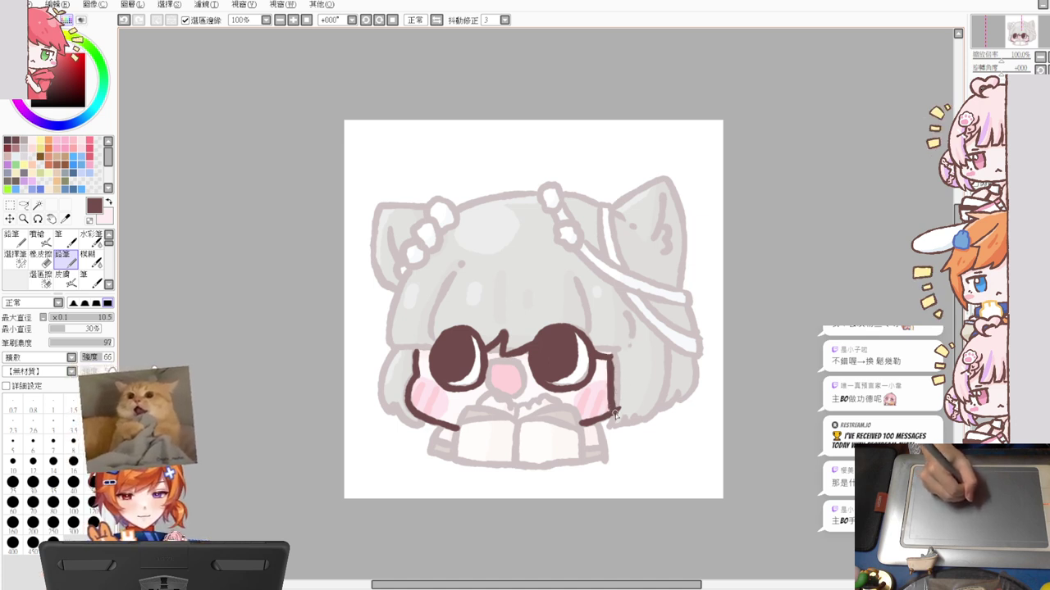
key("e")
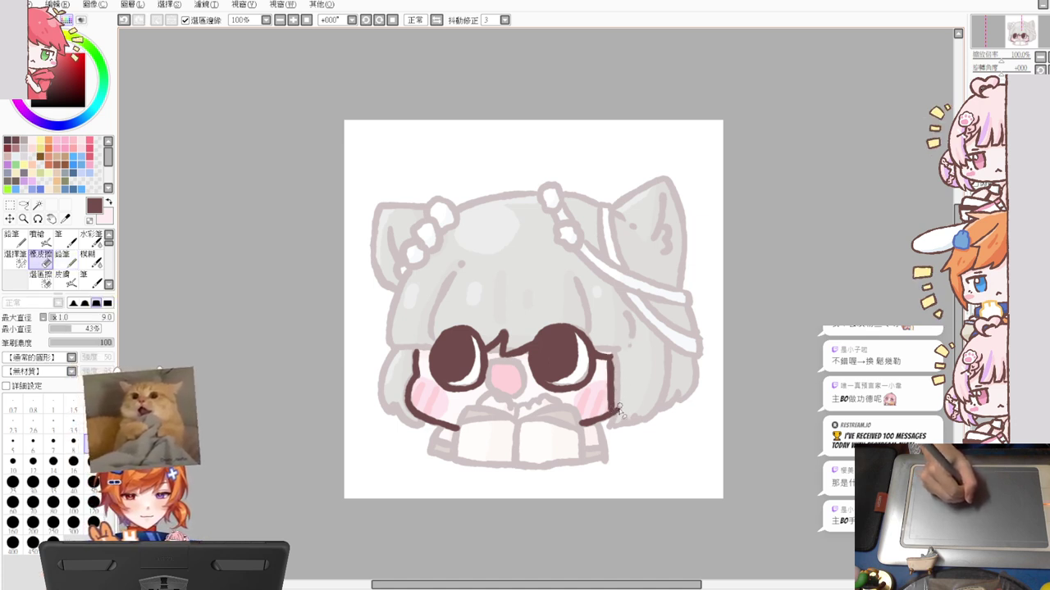
key("n")
left_click_drag(610, 417, 633, 402)
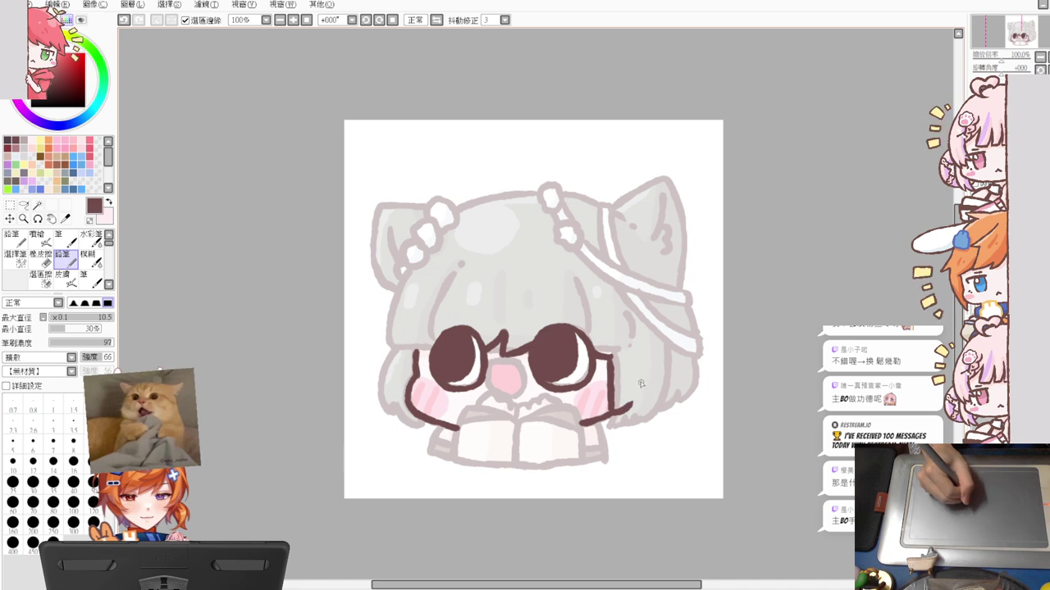
left_click_drag(640, 363, 626, 406)
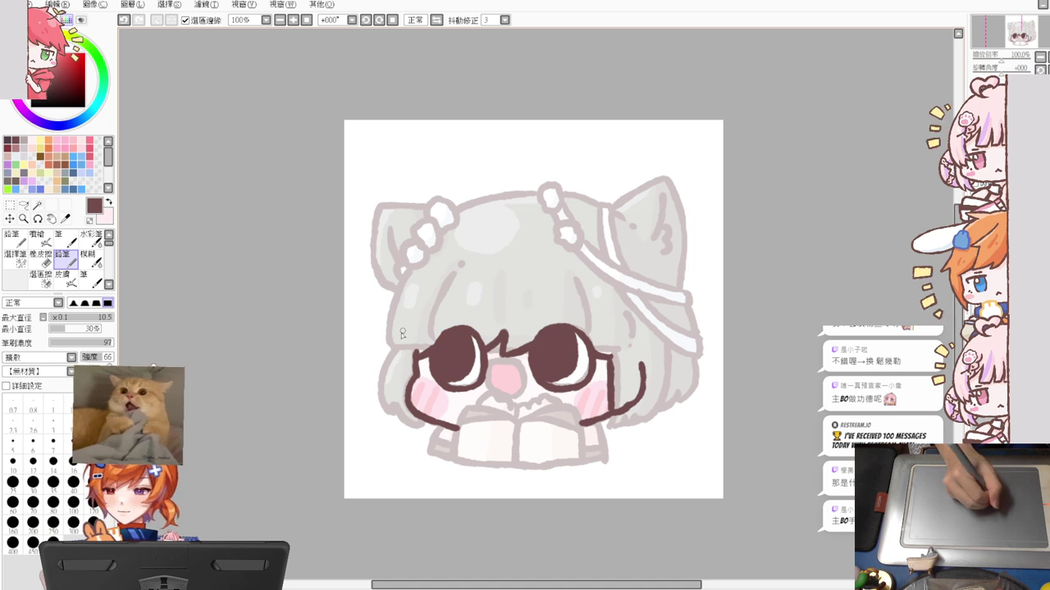
Trace the long curved strand of the left side hair lock beside the cheek
left_click_drag(406, 330, 402, 385)
key("ctrl+z")
left_click_drag(404, 331, 399, 411)
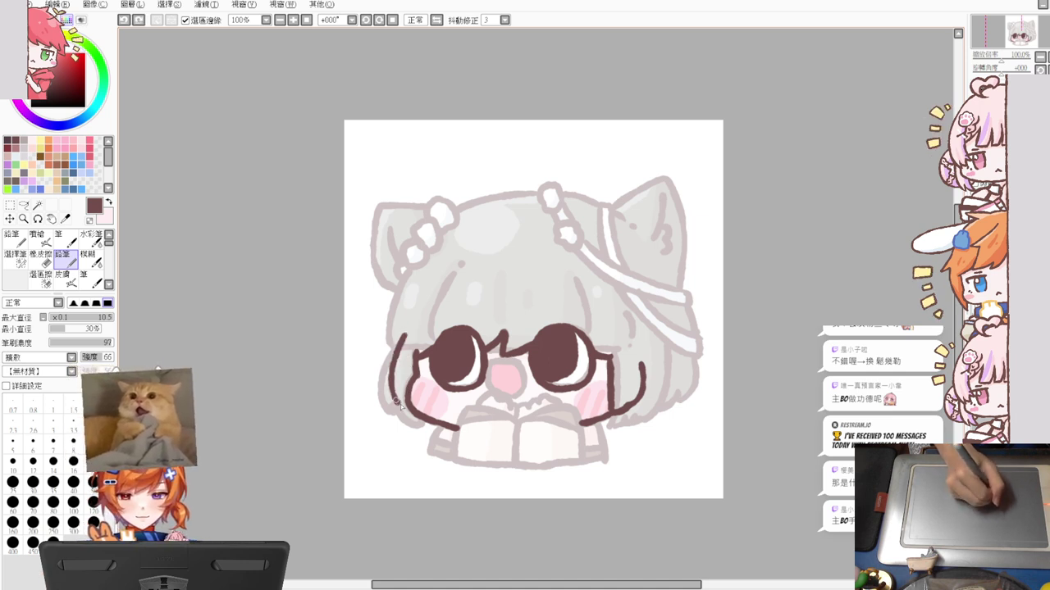
Redraw the left side lock's inner strand down to its pointed tip, and erase the right lock's inner curved strand with a size 20 eraser
key("ctrl+z")
mouse_move(404, 340)
left_mouse_down()
mouse_move(407, 422)
mouse_move(413, 411)
mouse_move(404, 422)
mouse_move(398, 412)
mouse_move(418, 428)
left_mouse_up()
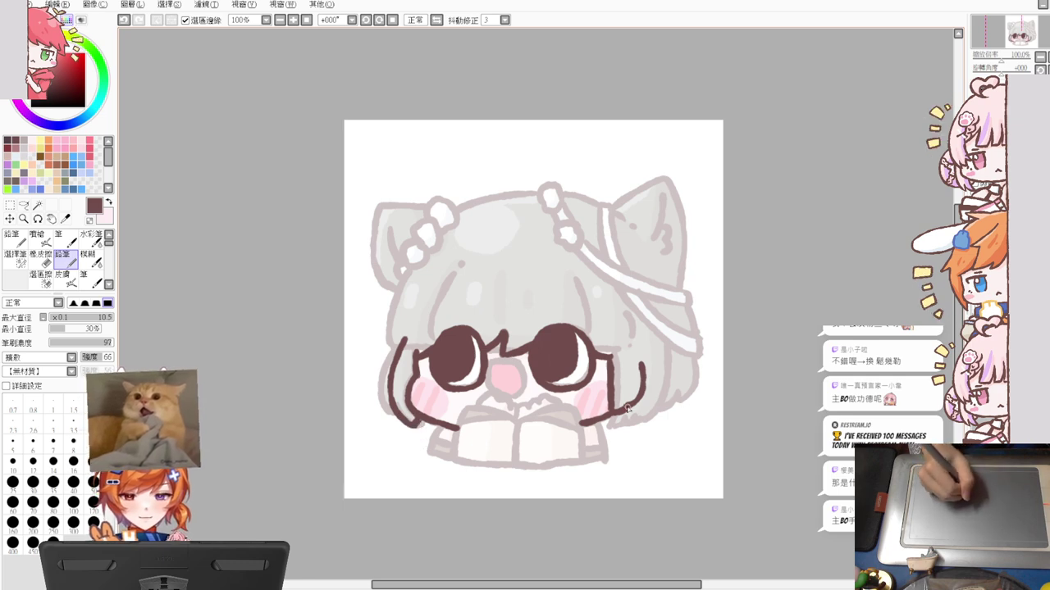
key("e")
mouse_move(631, 410)
left_mouse_down()
mouse_move(641, 369)
mouse_move(637, 377)
left_mouse_up()
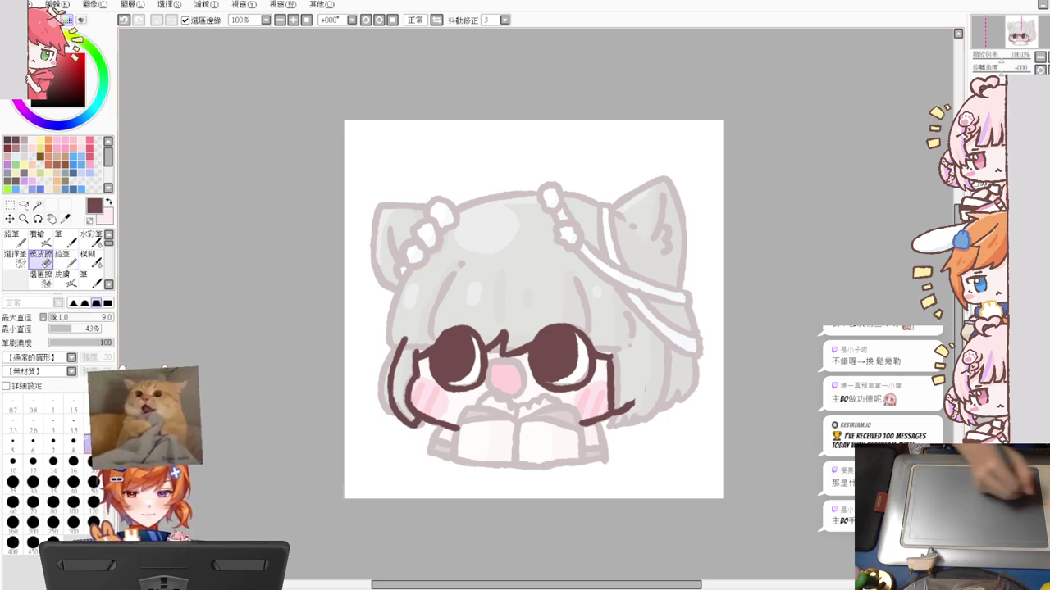
left_click(92, 461)
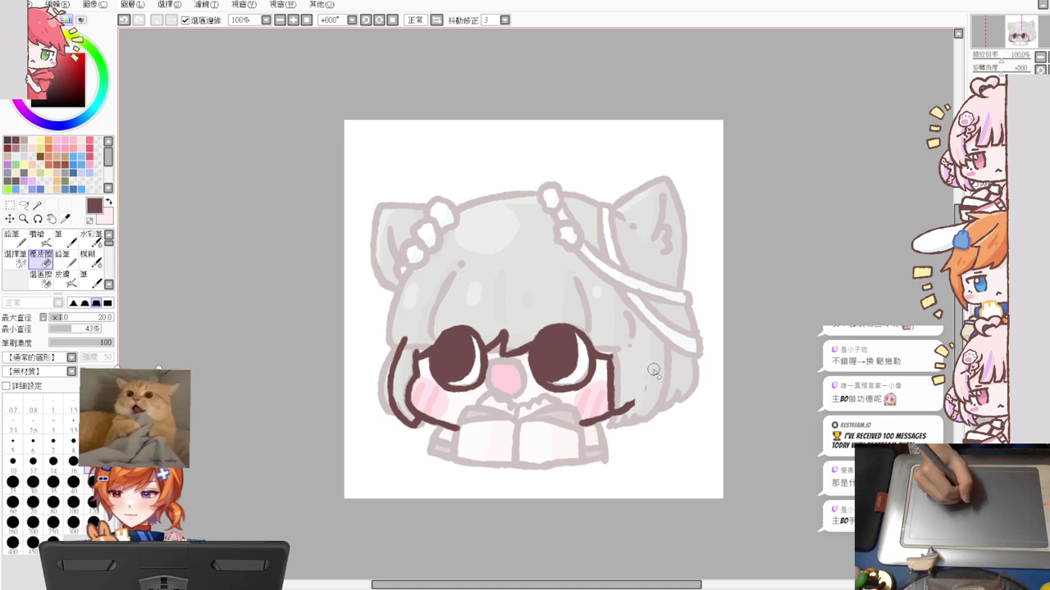
left_click_drag(646, 397, 623, 410)
Redraw the lower tip of the right side lock as a short curve rising outward from the vertical inner edge
key("n")
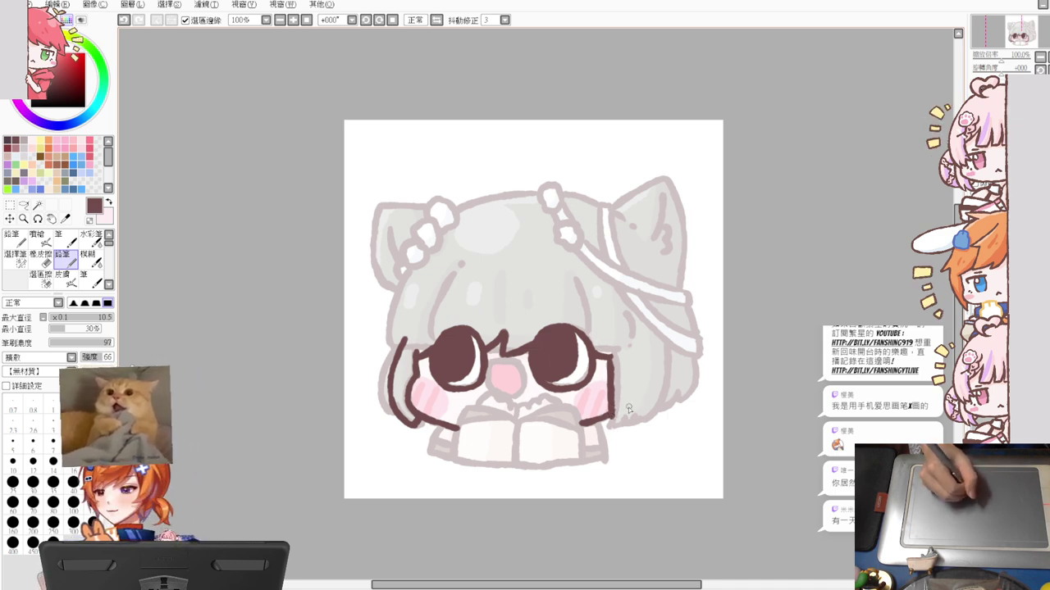
key("e")
key("n")
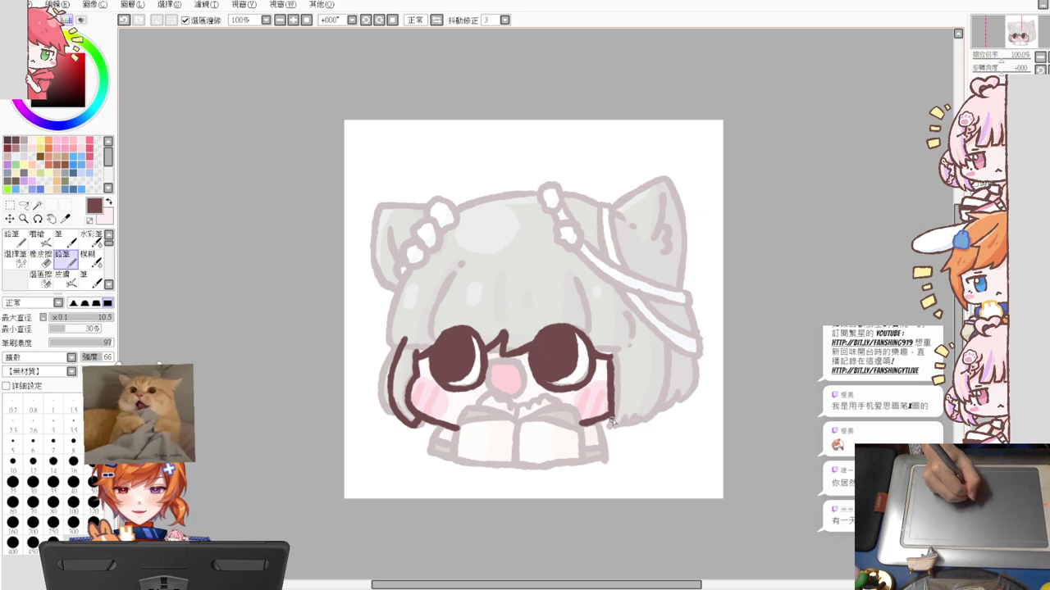
key("ctrl+z")
left_click_drag(613, 424, 644, 410)
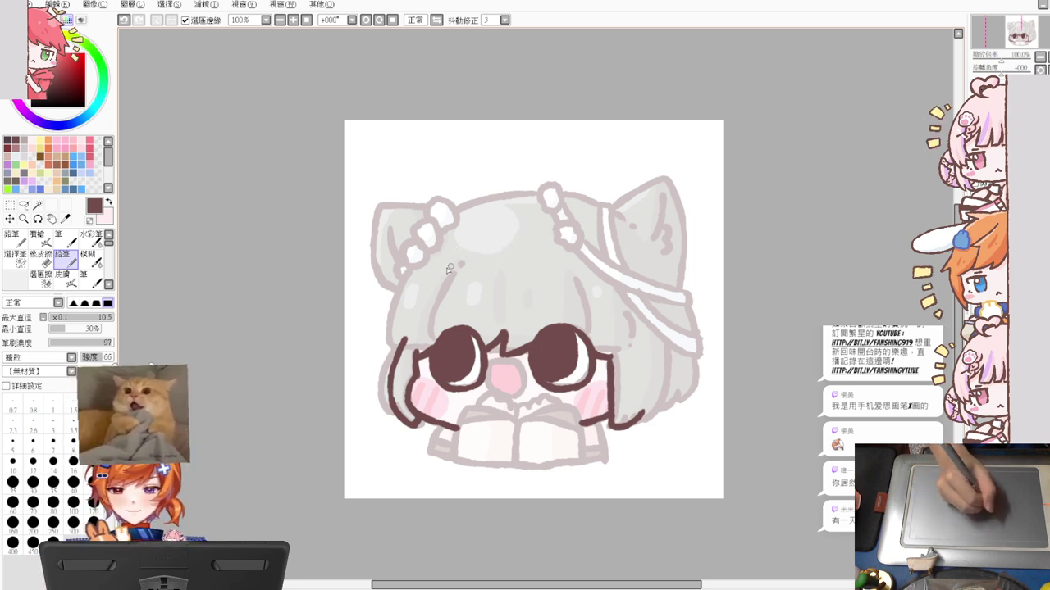
key("e")
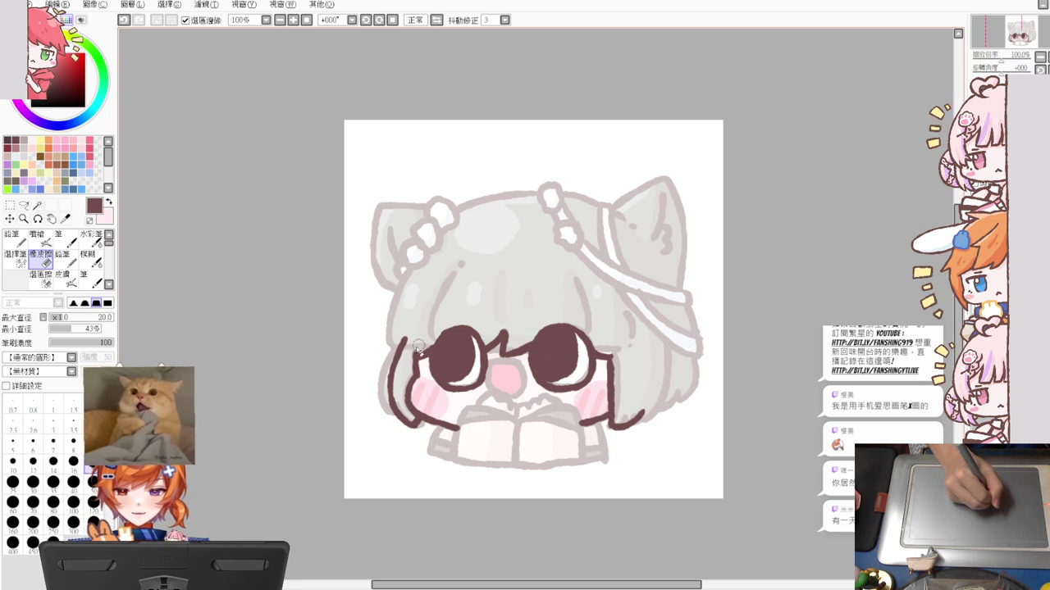
key("n")
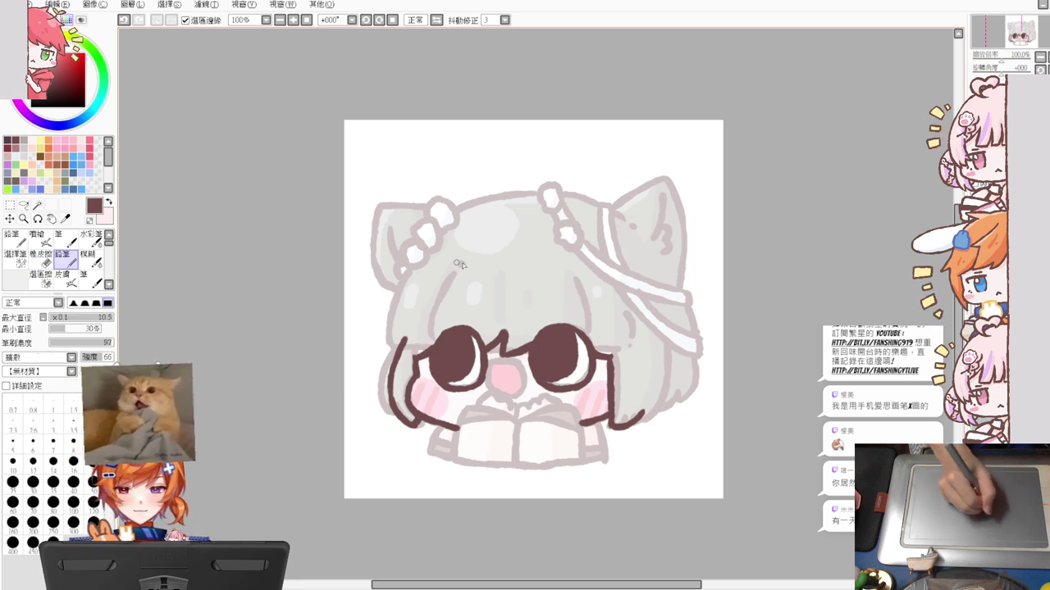
Draw the long arc above the bangs, from beside the left ear across the forehead and down the right side of the head
mouse_move(407, 281)
left_mouse_down()
mouse_move(525, 248)
mouse_move(610, 296)
mouse_move(410, 275)
mouse_move(489, 249)
mouse_move(648, 304)
left_mouse_up()
key("ctrl+z")
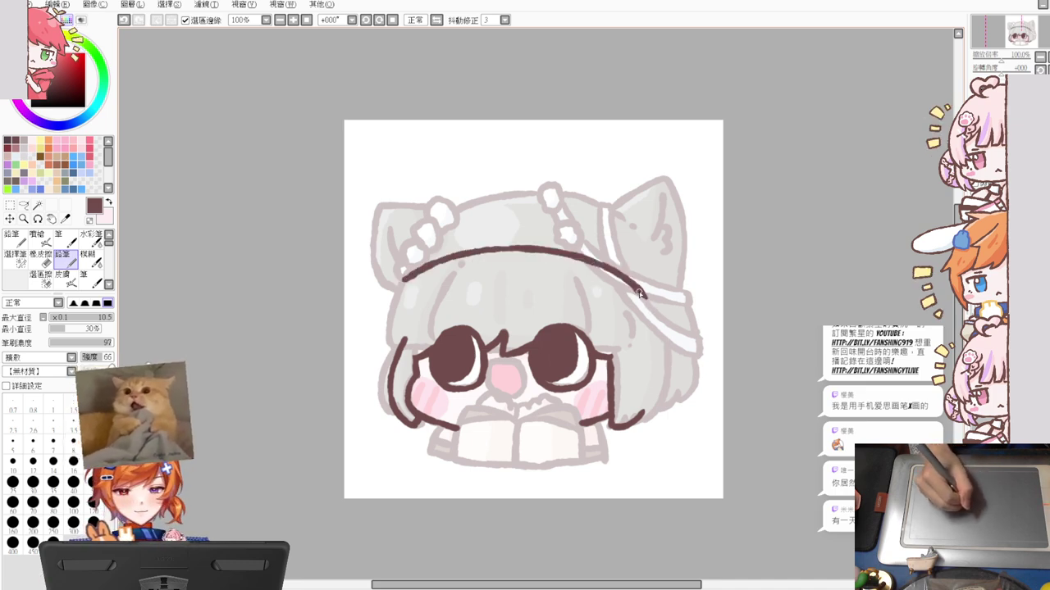
left_click_drag(639, 289, 668, 337)
key("ctrl+z")
mouse_move(642, 294)
left_mouse_down()
mouse_move(664, 342)
mouse_move(661, 392)
mouse_move(638, 416)
left_mouse_up()
key("ctrl+z")
key("ctrl+z")
Close the hair outline with the right lock's outer edge up to the arc and the left edge of the bangs down to the left lock
left_click_drag(654, 369, 637, 417)
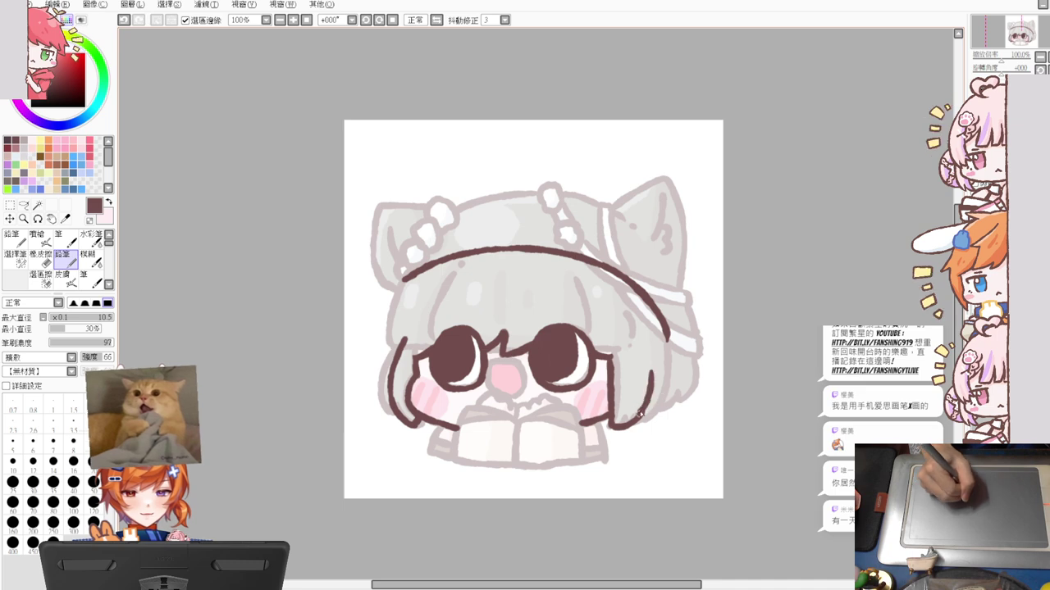
key("ctrl+z")
left_click_drag(651, 374, 637, 418)
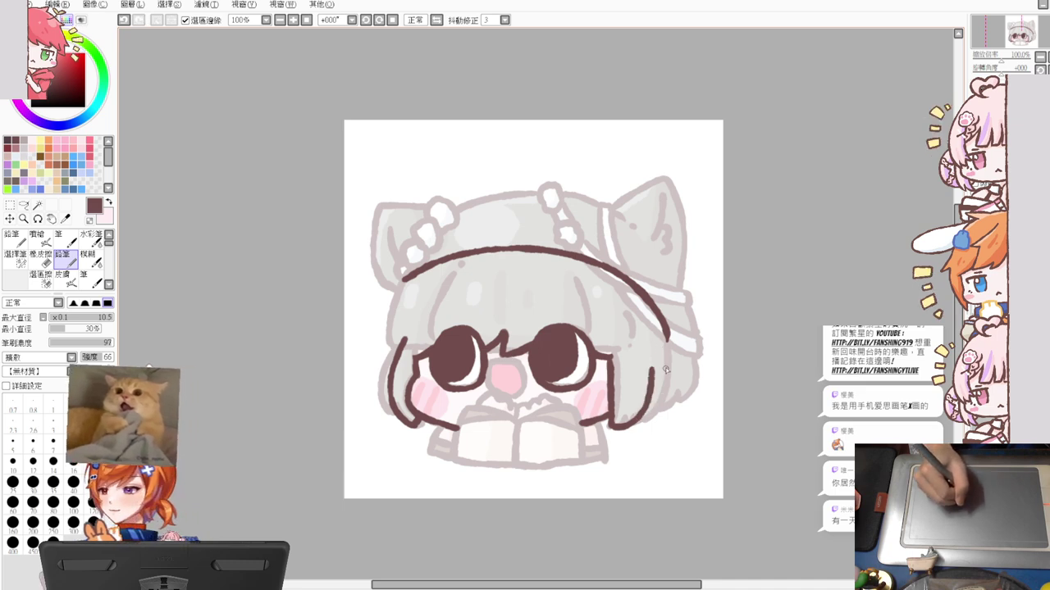
left_click_drag(666, 343, 656, 389)
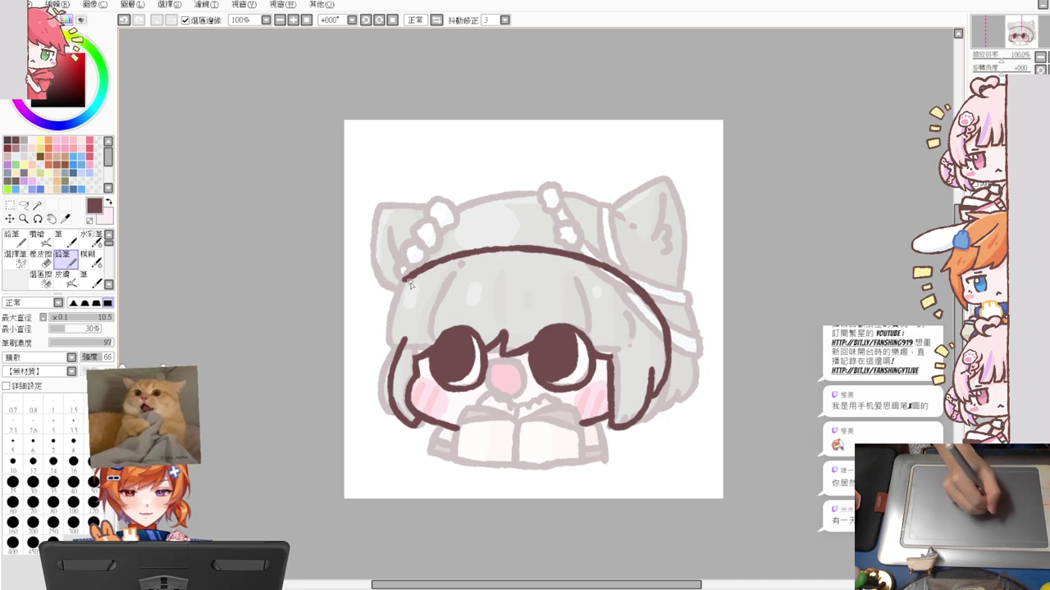
mouse_move(401, 280)
left_mouse_down()
mouse_move(394, 357)
mouse_move(387, 321)
mouse_move(403, 341)
left_mouse_up()
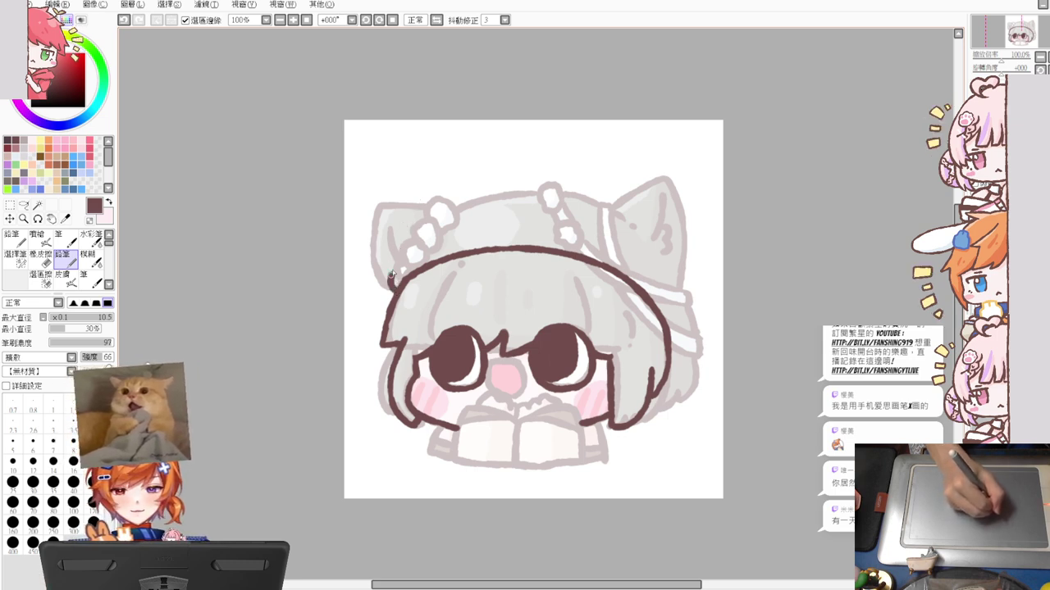
Draw a second, outer arc over the crown, from the base of the left ear across the right ear's base
mouse_move(393, 283)
left_mouse_down()
mouse_move(443, 210)
mouse_move(598, 218)
left_mouse_up()
key("ctrl+z")
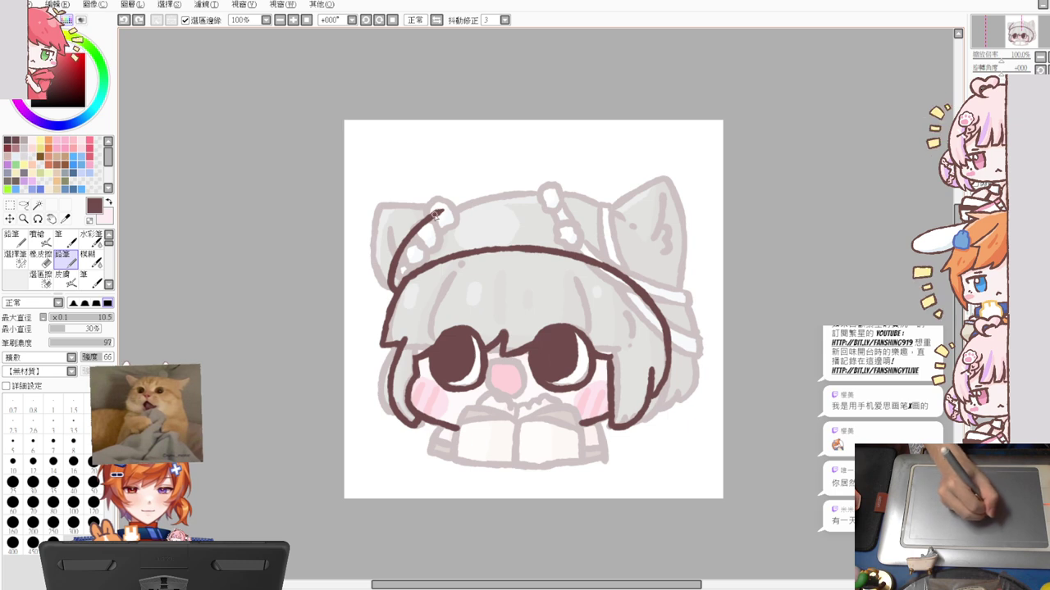
mouse_move(435, 213)
left_mouse_down()
mouse_move(564, 204)
mouse_move(591, 214)
left_mouse_up()
mouse_move(608, 224)
left_mouse_down()
mouse_move(677, 266)
mouse_move(695, 303)
mouse_move(615, 235)
mouse_move(699, 322)
left_mouse_up()
key("ctrl+z")
key("ctrl+z")
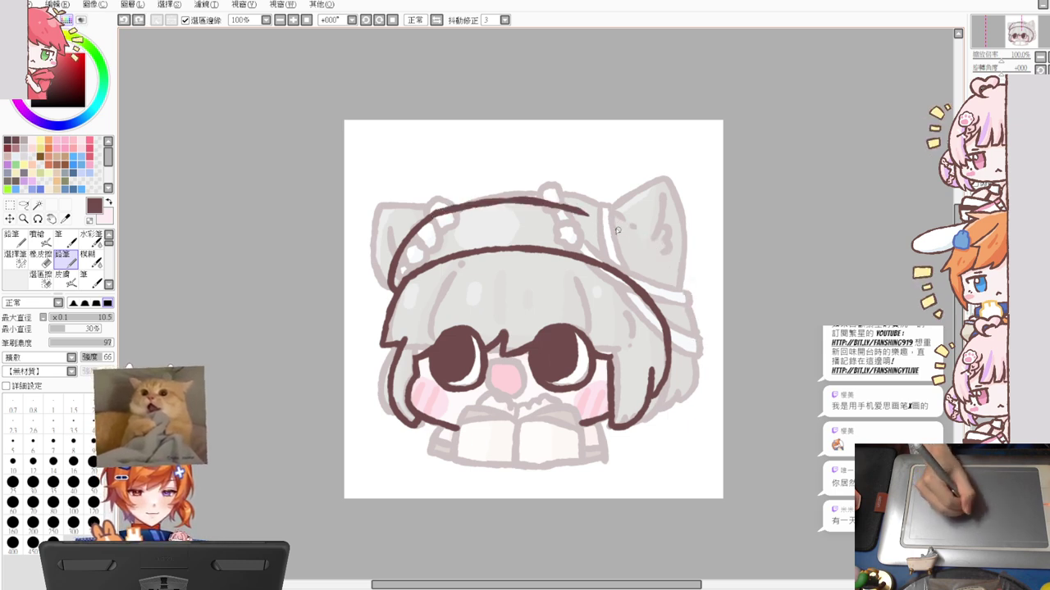
mouse_move(611, 224)
left_mouse_down()
mouse_move(669, 273)
mouse_move(691, 320)
left_mouse_up()
key("ctrl+z")
mouse_move(612, 226)
left_mouse_down()
mouse_move(647, 239)
mouse_move(699, 312)
left_mouse_up()
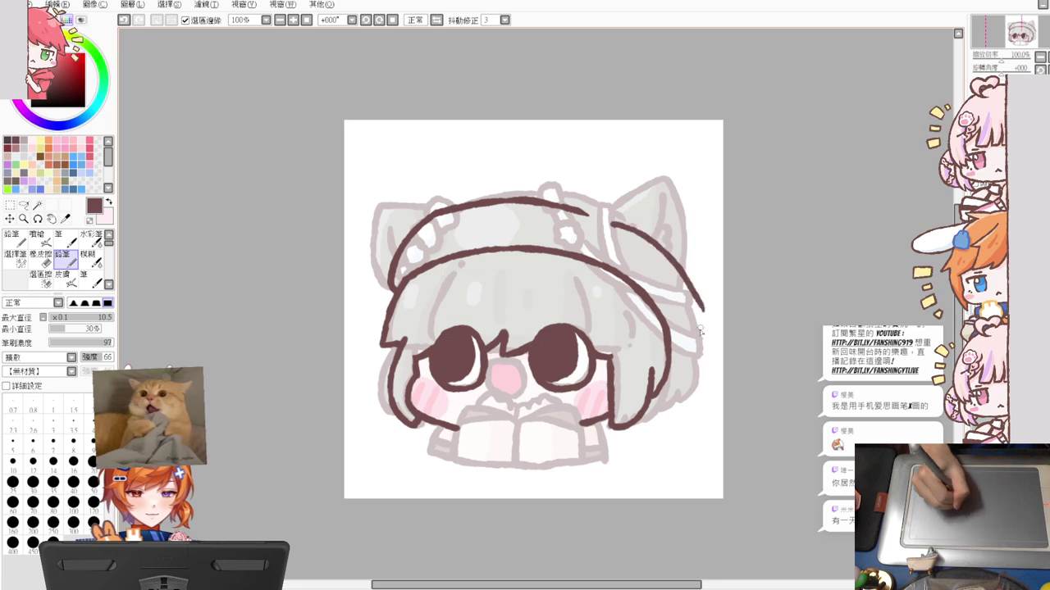
key("ctrl+z")
mouse_move(574, 210)
left_mouse_down()
mouse_move(666, 266)
mouse_move(699, 302)
left_mouse_up()
key("ctrl+z")
left_click_drag(646, 249, 688, 299)
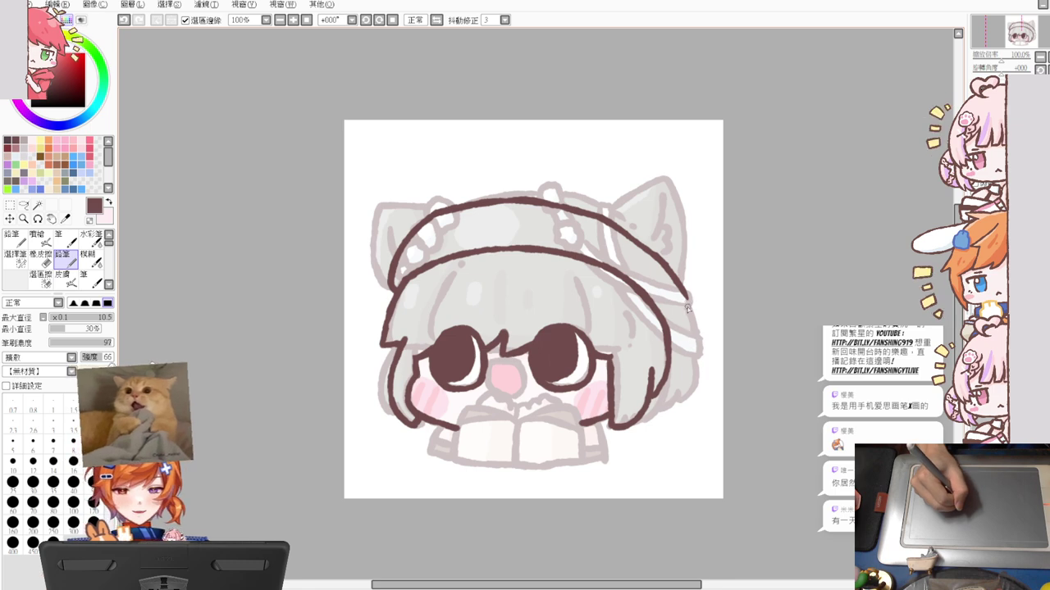
Continue the outer arc down the right side of the head, curving inward to the hair outline
left_click_drag(687, 297, 679, 347)
key("ctrl+z")
left_click_drag(686, 295, 681, 349)
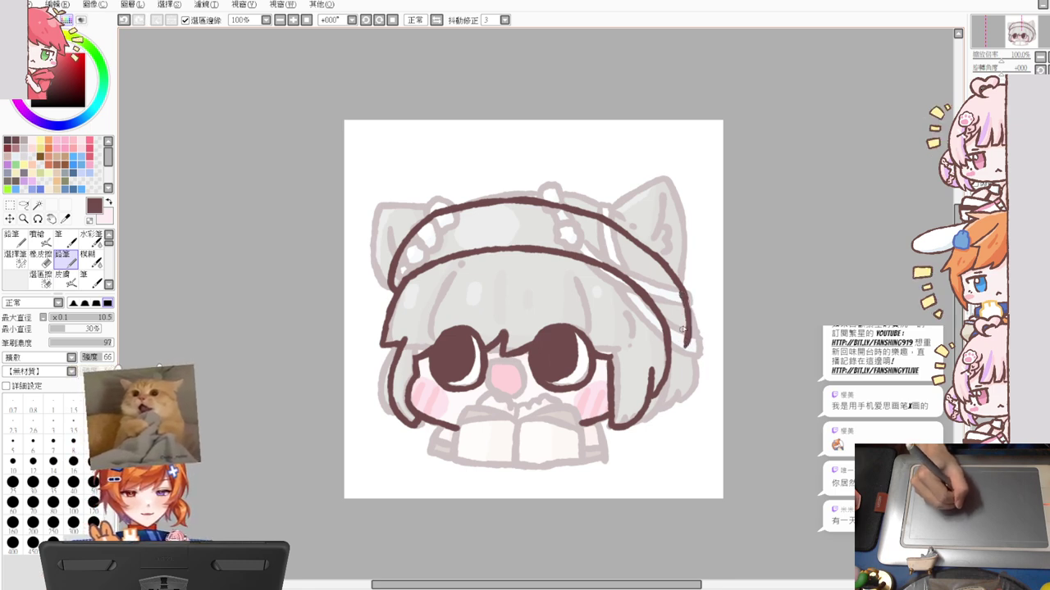
key("ctrl+z")
mouse_move(687, 292)
left_mouse_down()
mouse_move(684, 363)
mouse_move(666, 371)
left_mouse_up()
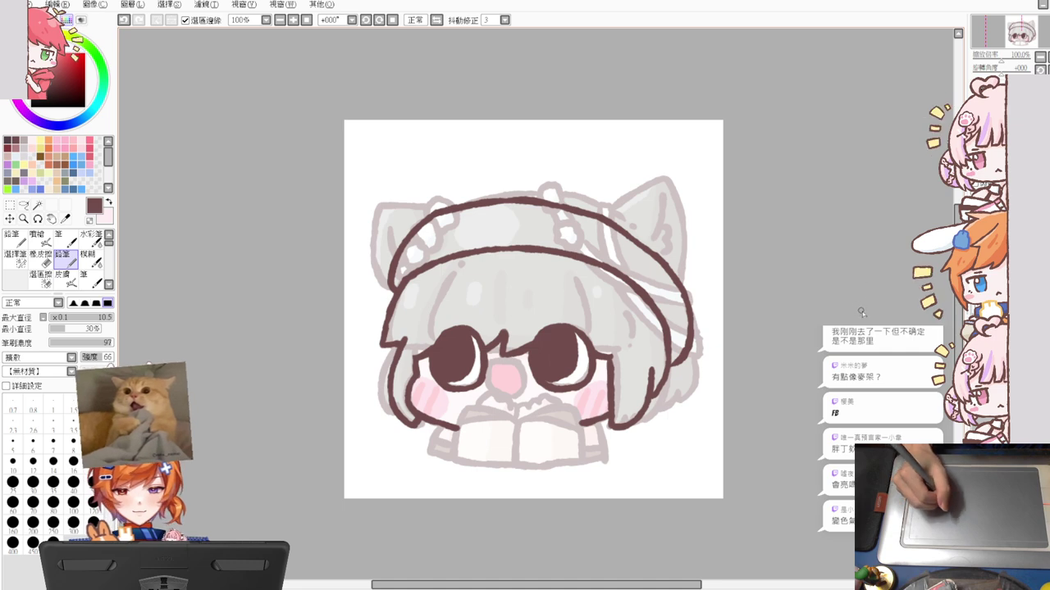
Erase the lower right end of the outer arc and redraw it as a fuller curve ending lower on the hair outline
key("e")
left_click_drag(696, 303, 677, 370)
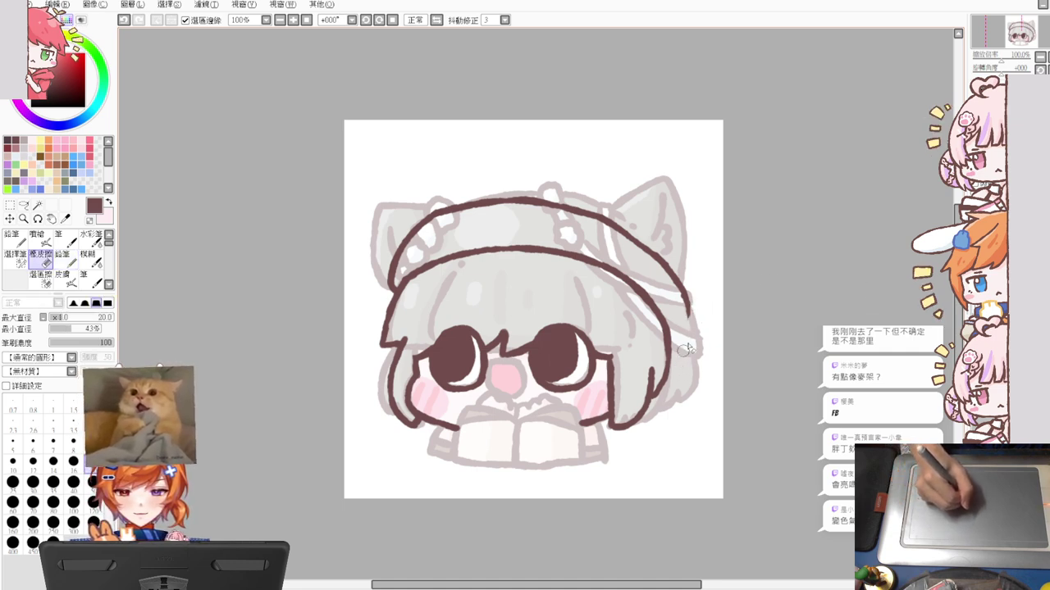
key("n")
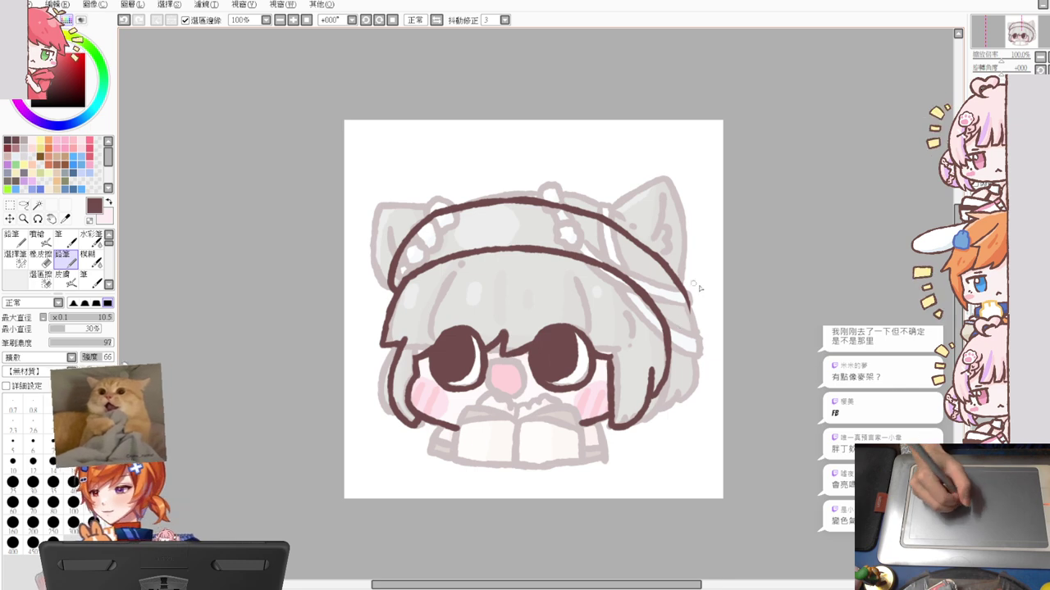
left_click_drag(687, 288, 687, 354)
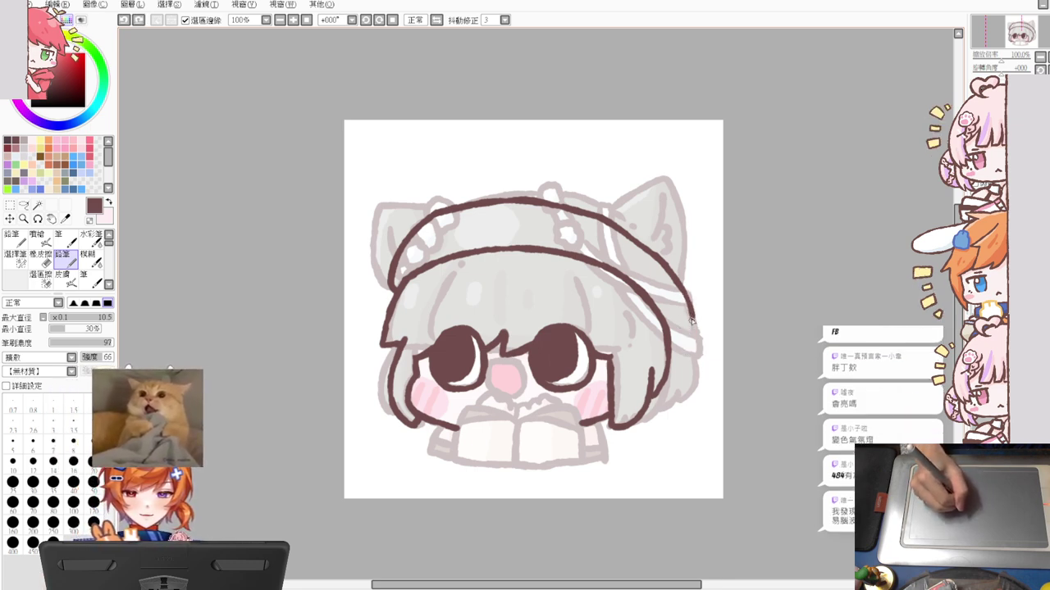
mouse_move(690, 313)
left_mouse_down()
mouse_move(683, 368)
mouse_move(664, 384)
left_mouse_up()
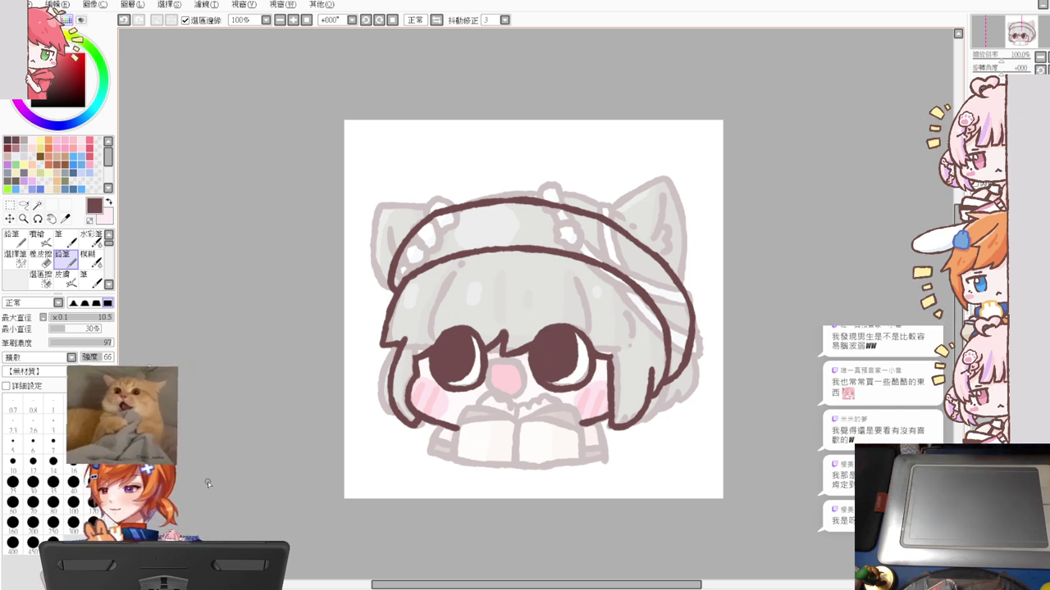
Touch up the lower right cheek line and draw the book's double-arched upper edge, dipping at the centre
left_click_drag(610, 420, 580, 424)
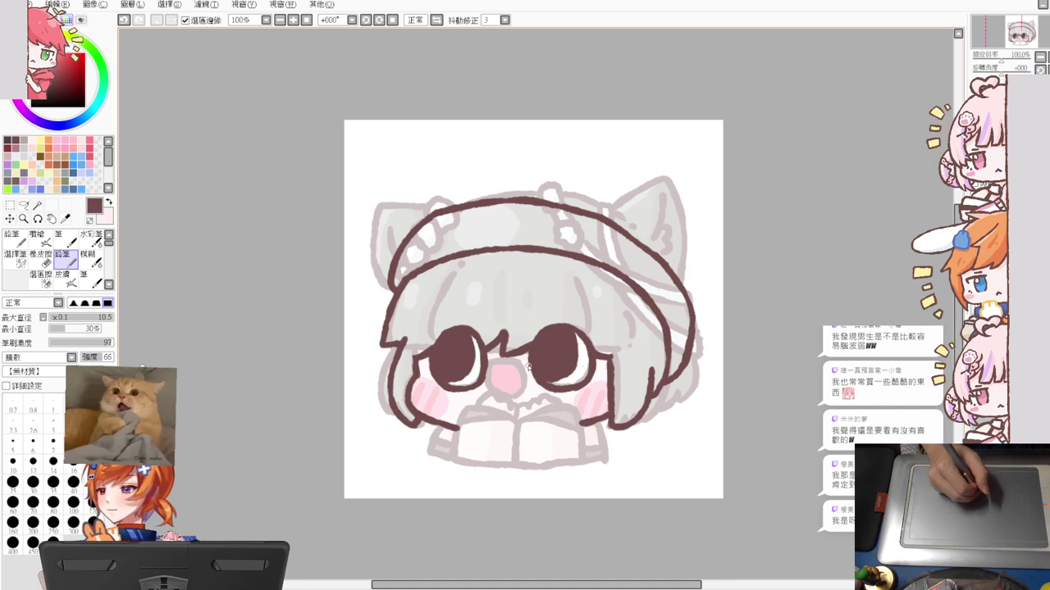
mouse_move(461, 409)
left_mouse_down()
mouse_move(516, 421)
mouse_move(591, 415)
left_mouse_up()
key("ctrl+z")
key("ctrl+z")
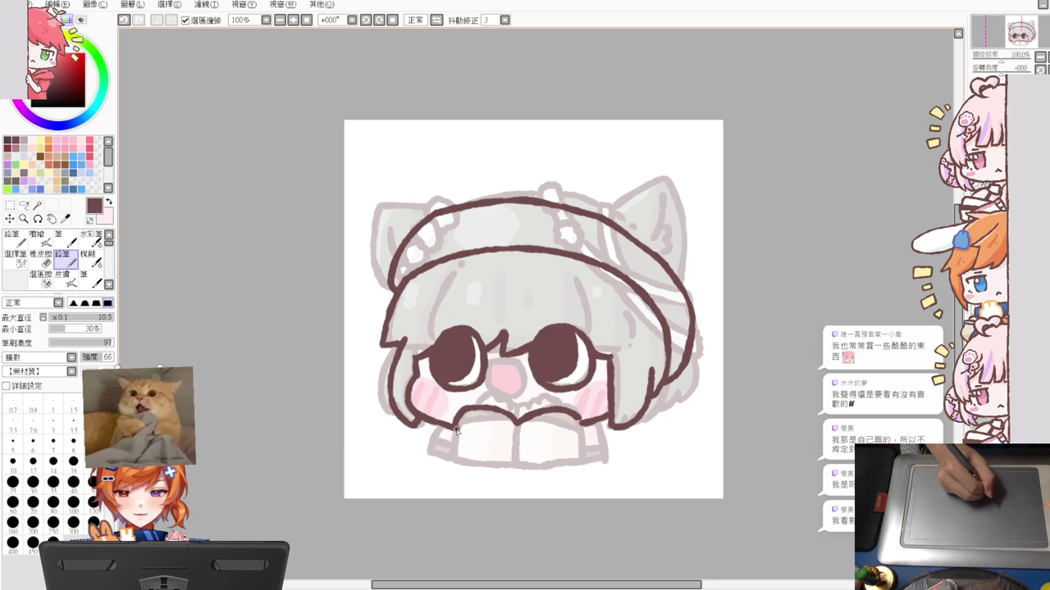
Add a scalloped edge beneath the book's double arch and small wavy bumps above it on both sides of the centre
mouse_move(453, 425)
left_mouse_down()
mouse_move(515, 439)
mouse_move(516, 427)
mouse_move(515, 440)
mouse_move(584, 443)
left_mouse_up()
key("ctrl+z")
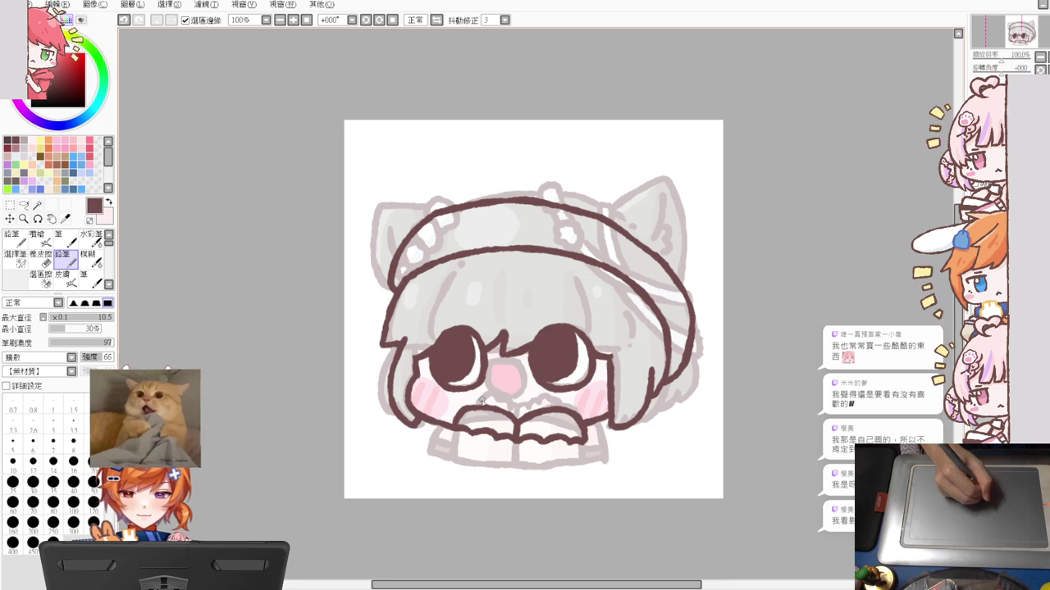
mouse_move(471, 407)
left_mouse_down()
mouse_move(519, 413)
mouse_move(554, 408)
mouse_move(514, 406)
mouse_move(531, 406)
mouse_move(531, 417)
mouse_move(517, 407)
mouse_move(558, 405)
mouse_move(547, 398)
mouse_move(561, 409)
mouse_move(549, 429)
left_mouse_up()
key("ctrl+z")
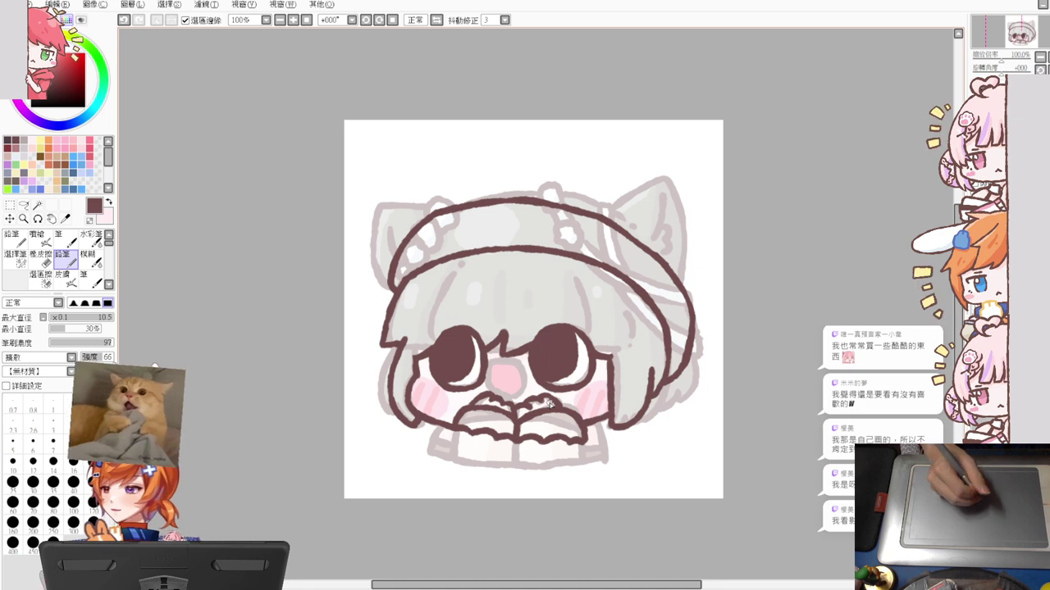
Draw the three short vertical lines below the scalloped edge, at its left end, centre and right end
left_click_drag(457, 428, 453, 456)
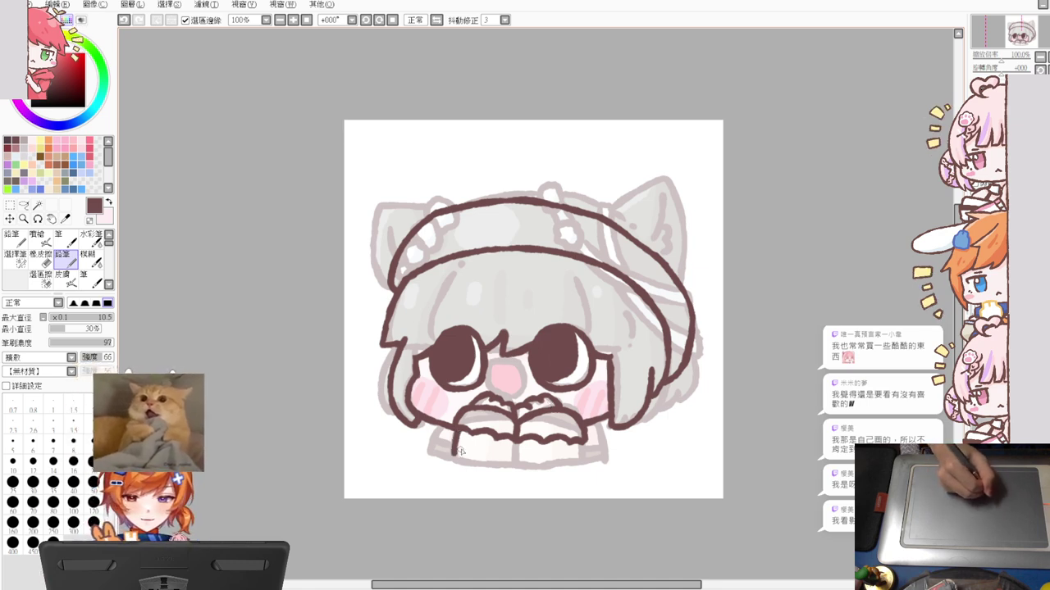
left_click_drag(515, 441, 518, 462)
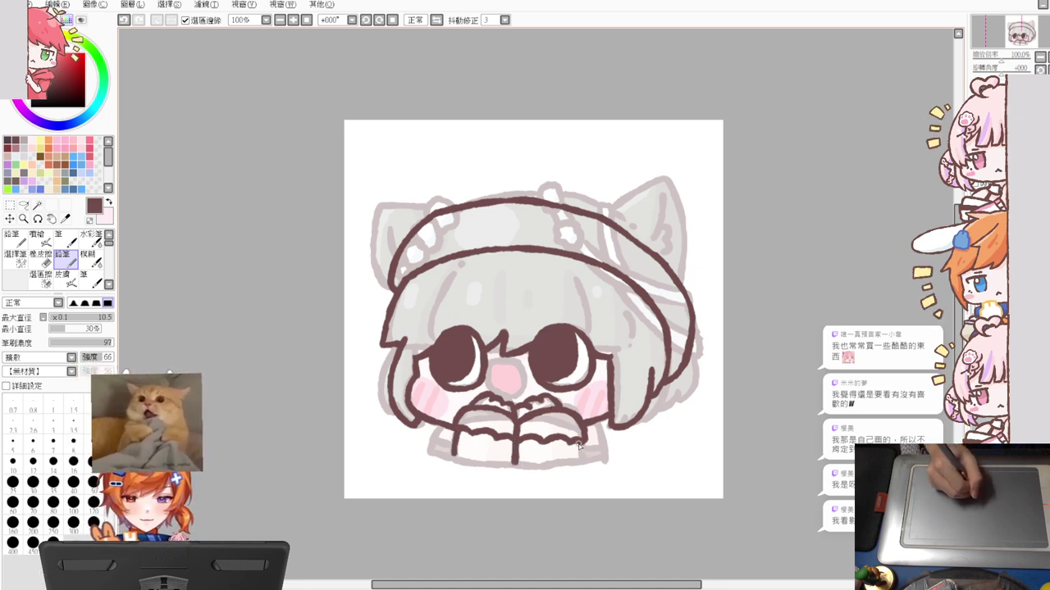
left_click_drag(579, 444, 584, 459)
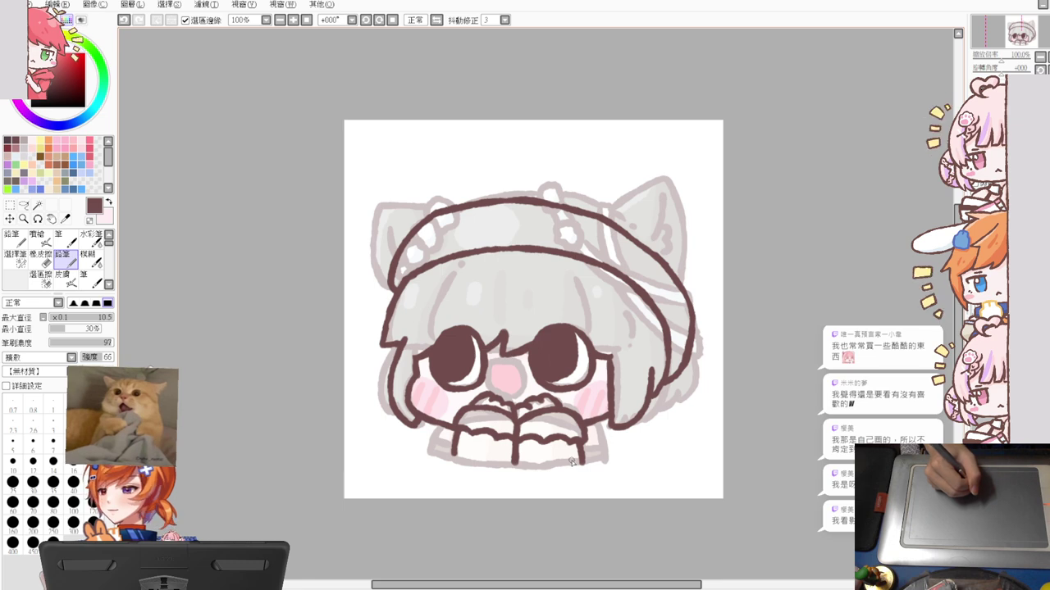
Outline the body around the book with slanted right and left sides and a closed bottom edge
left_click_drag(596, 424, 609, 461)
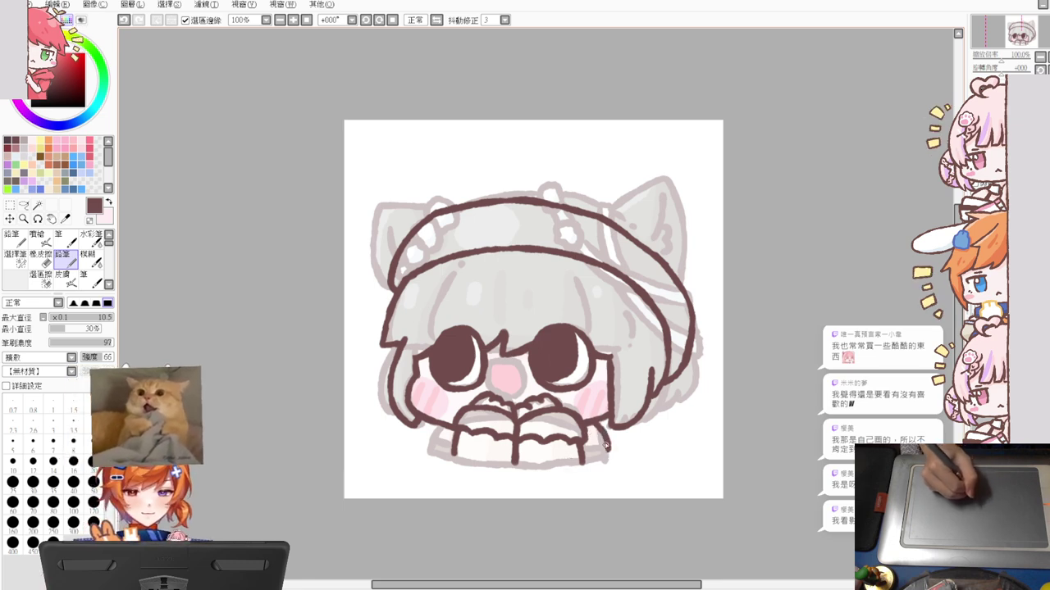
key("ctrl+z")
left_click_drag(605, 422, 609, 462)
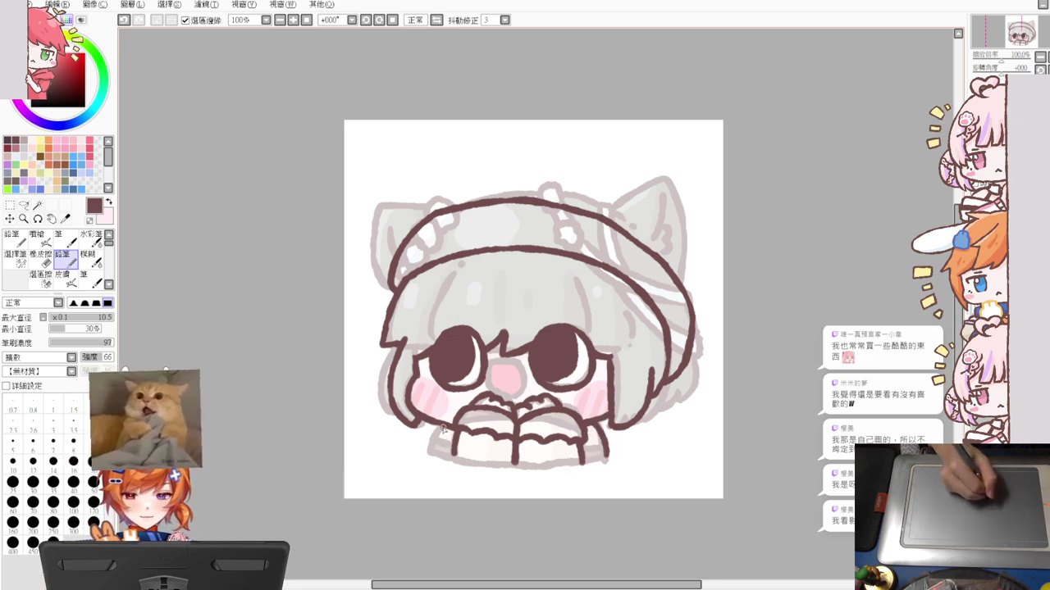
left_click_drag(443, 427, 431, 453)
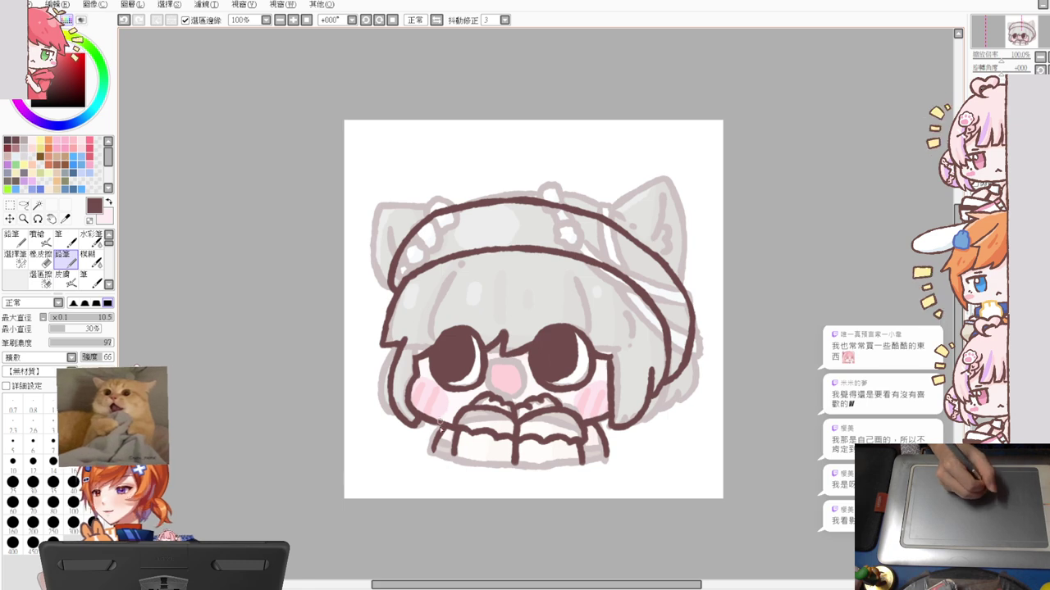
mouse_move(433, 452)
left_mouse_down()
mouse_move(476, 466)
mouse_move(453, 452)
mouse_move(497, 479)
mouse_move(463, 463)
mouse_move(612, 455)
left_mouse_up()
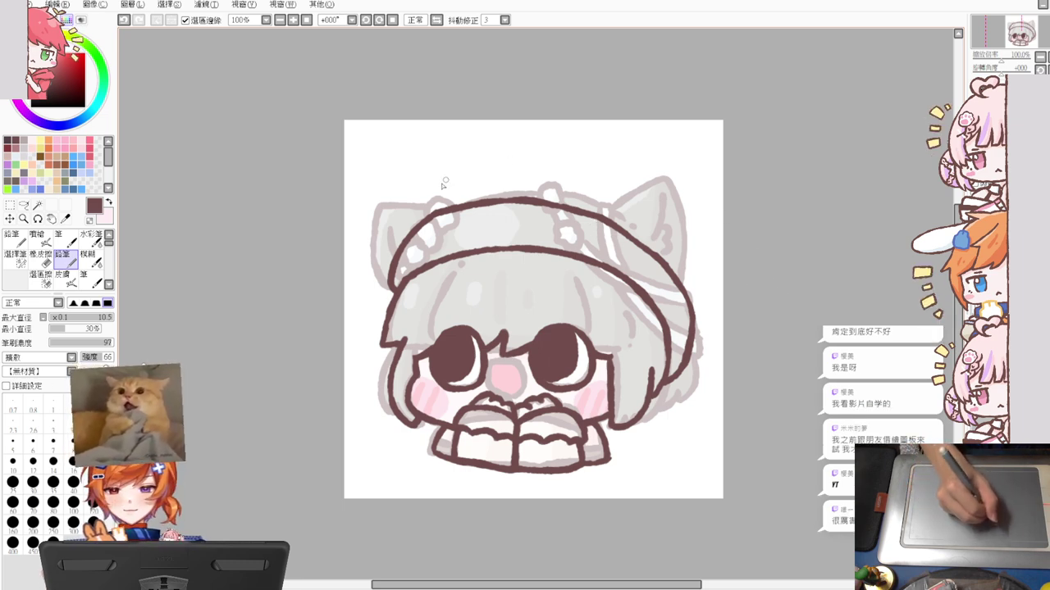
Draw the hat's two-humped upper outline over the sketch, dipping just past the centre and sweeping down to the right
left_click_drag(414, 209, 521, 168)
key("ctrl+z")
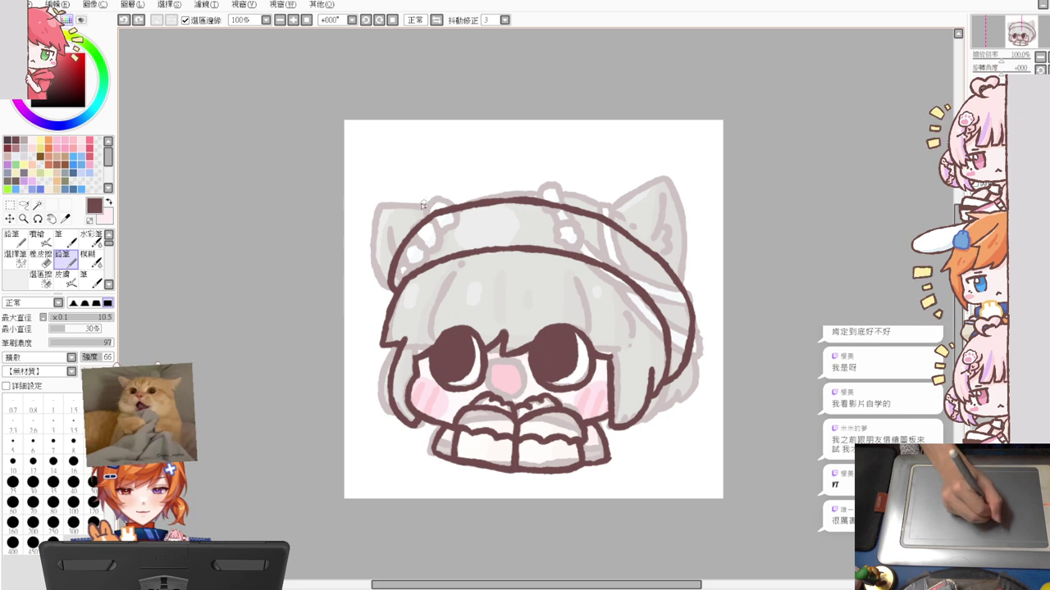
mouse_move(409, 212)
left_mouse_down()
mouse_move(457, 173)
mouse_move(525, 162)
mouse_move(542, 172)
mouse_move(595, 154)
mouse_move(582, 154)
mouse_move(623, 161)
mouse_move(605, 153)
mouse_move(684, 204)
left_mouse_up()
key("ctrl+z")
key("ctrl+z")
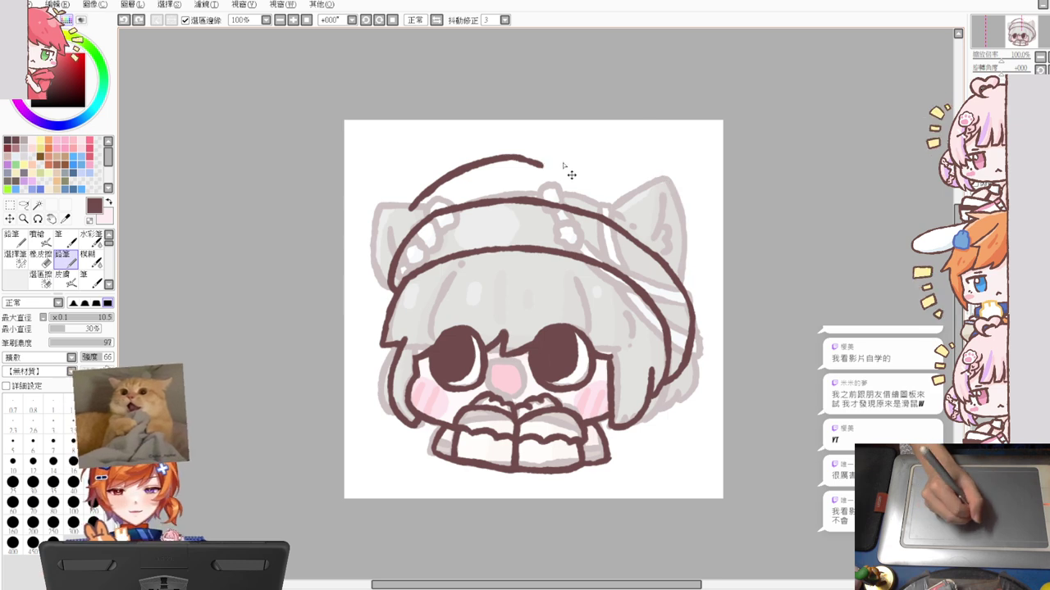
mouse_move(542, 168)
left_mouse_down()
mouse_move(608, 157)
mouse_move(656, 190)
left_mouse_up()
key("ctrl+z")
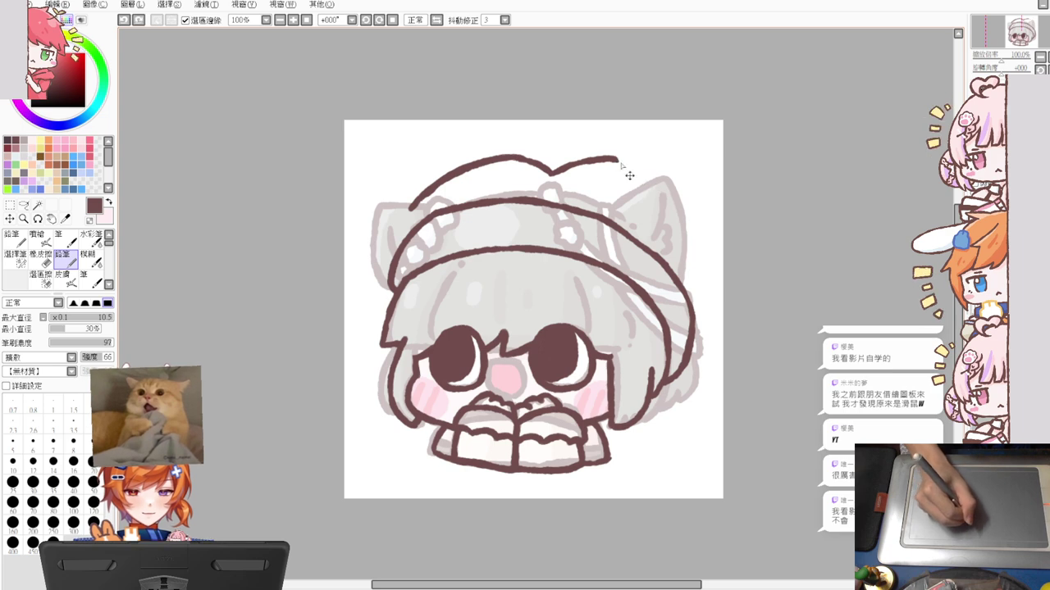
mouse_move(608, 157)
left_mouse_down()
mouse_move(648, 175)
mouse_move(694, 222)
mouse_move(720, 283)
left_mouse_up()
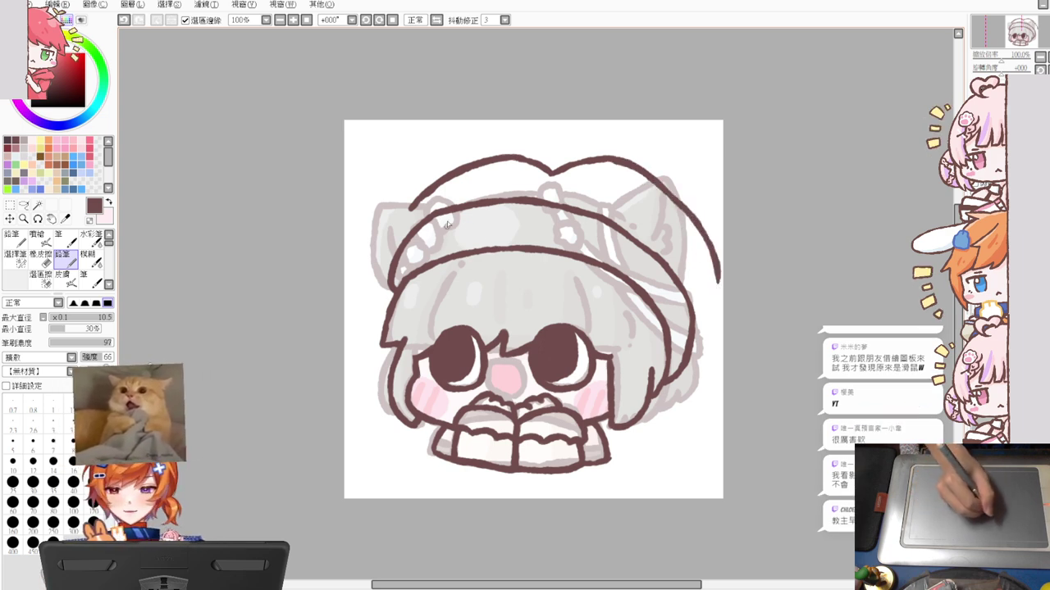
Extend the outer hat outline down both sides of the head to about cheek level
left_click_drag(414, 203, 382, 283)
key("ctrl+z")
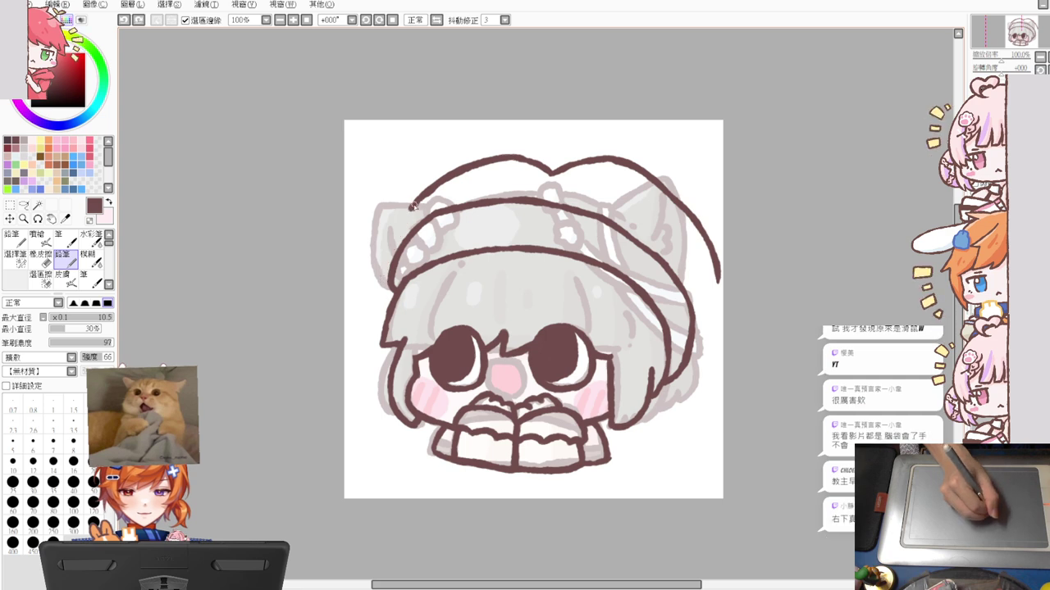
mouse_move(418, 198)
left_mouse_down()
mouse_move(376, 302)
mouse_move(376, 280)
mouse_move(374, 363)
left_mouse_up()
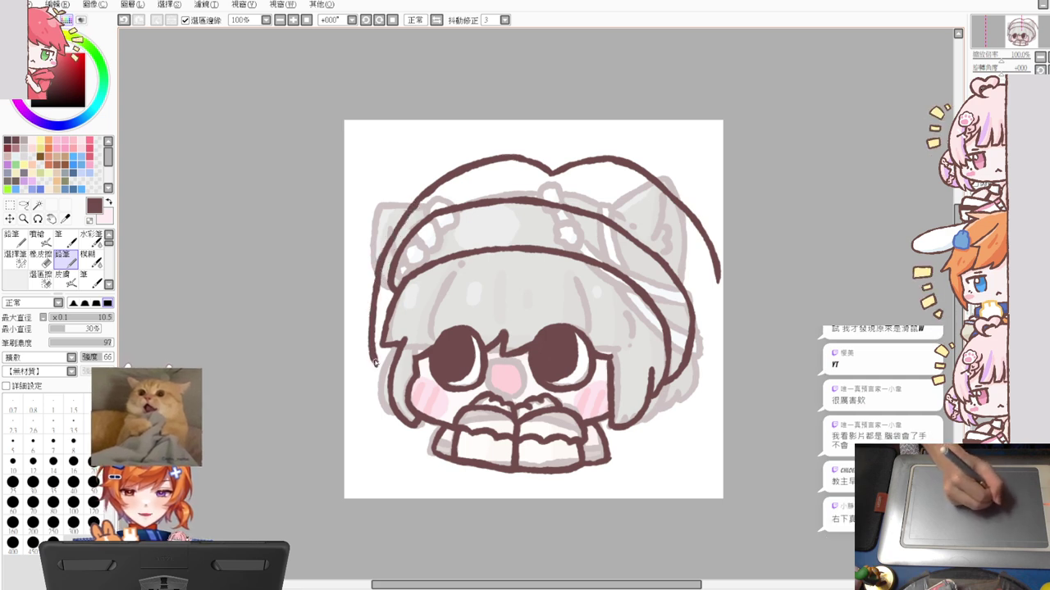
left_click_drag(717, 271, 712, 371)
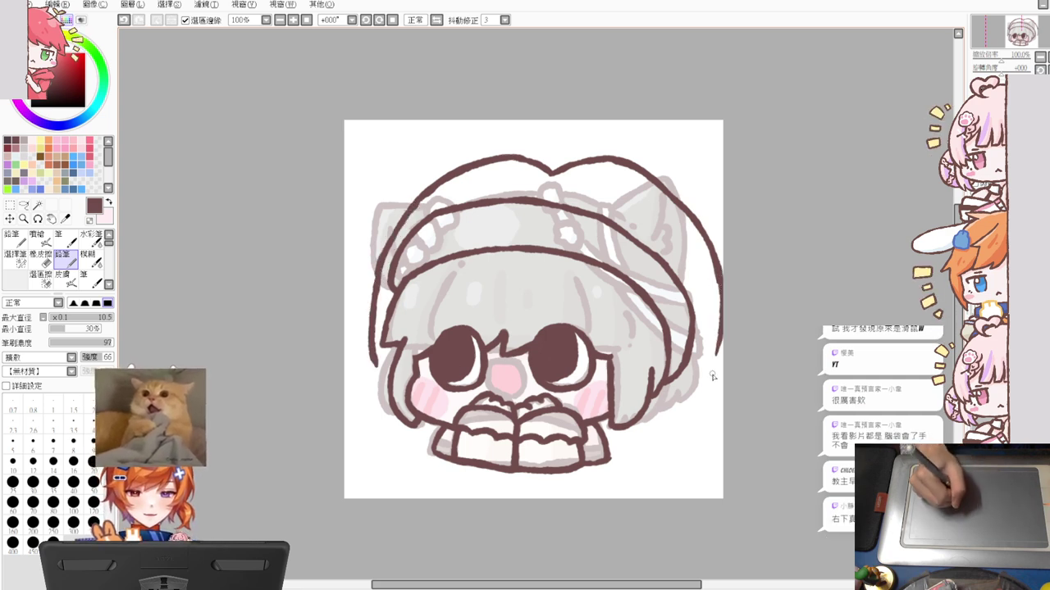
key("ctrl+z")
left_click_drag(718, 270, 710, 371)
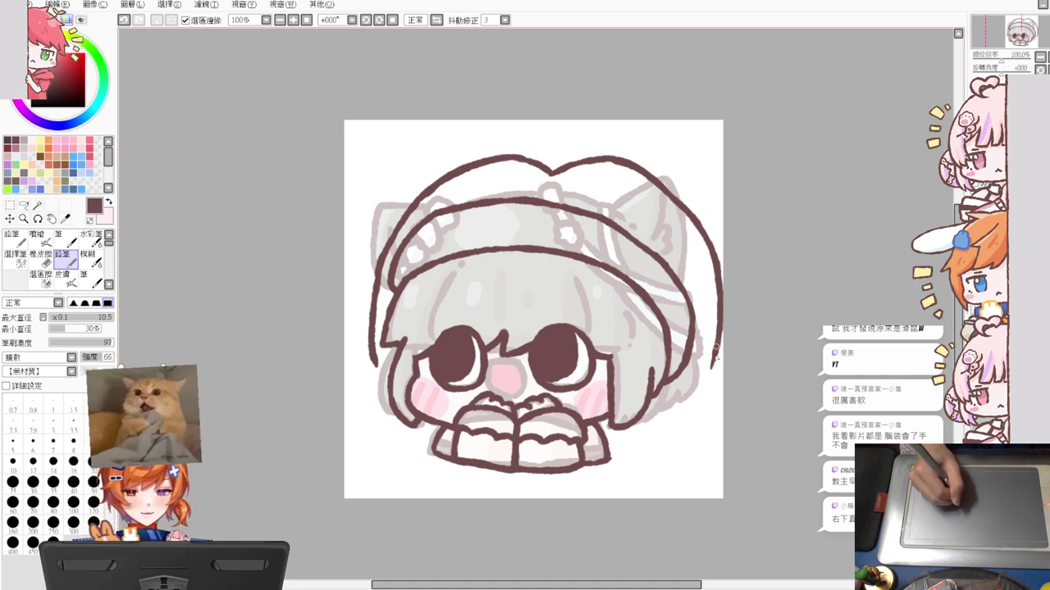
Curve both lower ends of the outer hat outline inward and add a short line under the right hair lock
mouse_move(715, 349)
left_mouse_down()
mouse_move(690, 420)
mouse_move(652, 438)
left_mouse_up()
left_click_drag(699, 406, 668, 441)
key("ctrl+z")
key("ctrl+y")
key("ctrl+z")
key("ctrl+y")
key("ctrl+z")
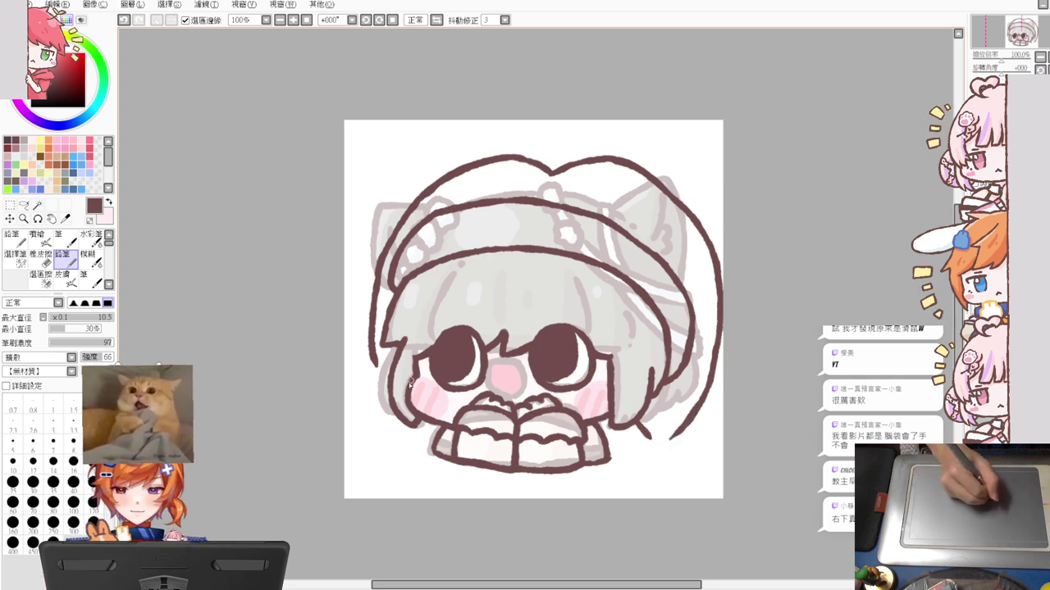
left_click_drag(374, 348, 398, 432)
key("ctrl+z")
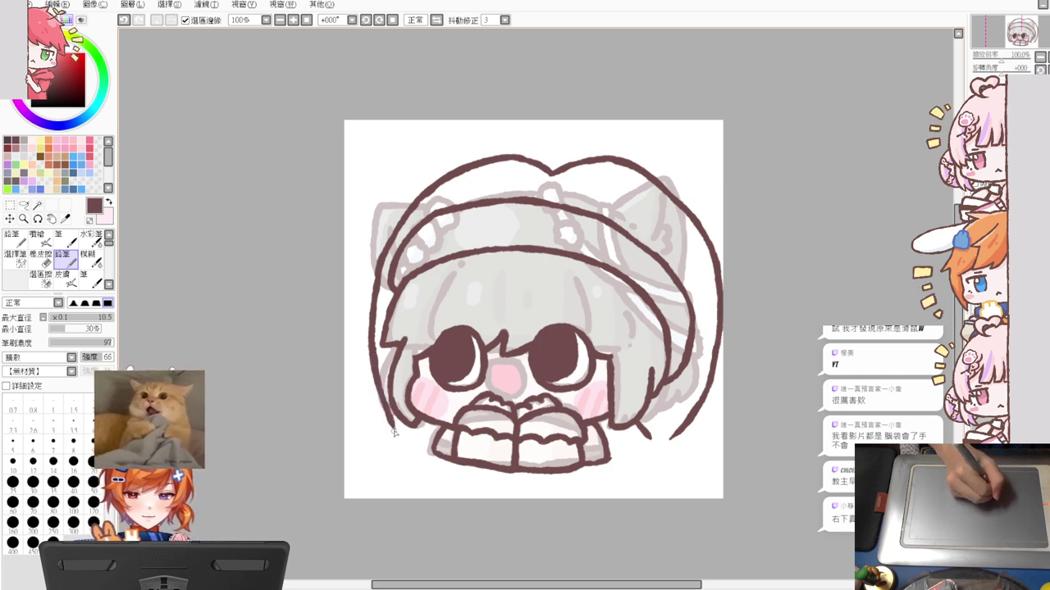
Draw a fluffy star-shaped pom-pom at each lower end of the hat, the right one slightly larger
mouse_move(637, 425)
left_mouse_down()
mouse_move(651, 439)
mouse_move(673, 433)
mouse_move(648, 453)
mouse_move(661, 467)
mouse_move(687, 456)
mouse_move(679, 464)
mouse_move(673, 438)
mouse_move(683, 459)
left_mouse_up()
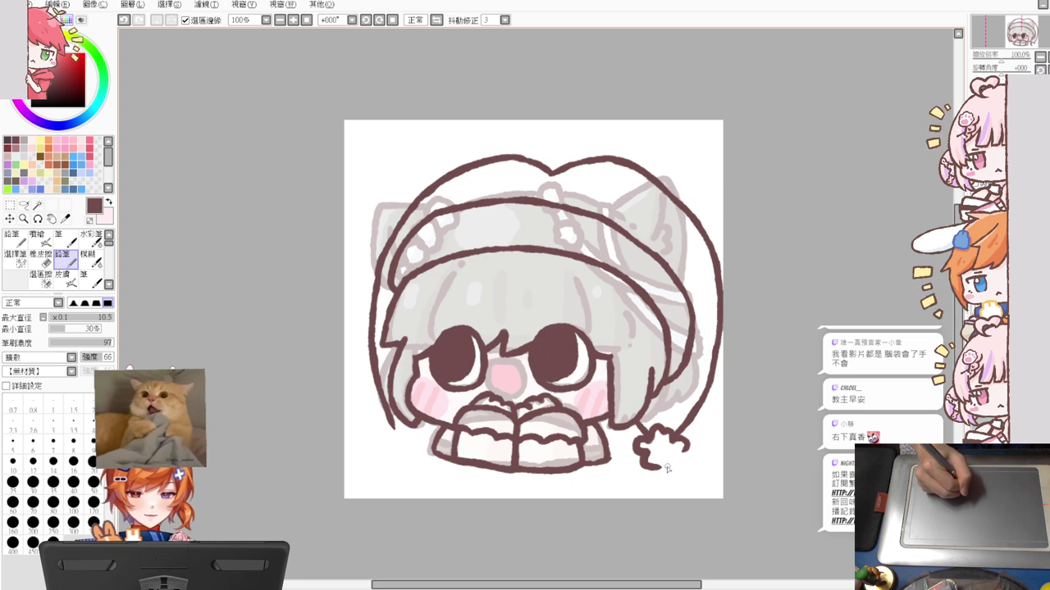
key("ctrl+z")
key("ctrl+z")
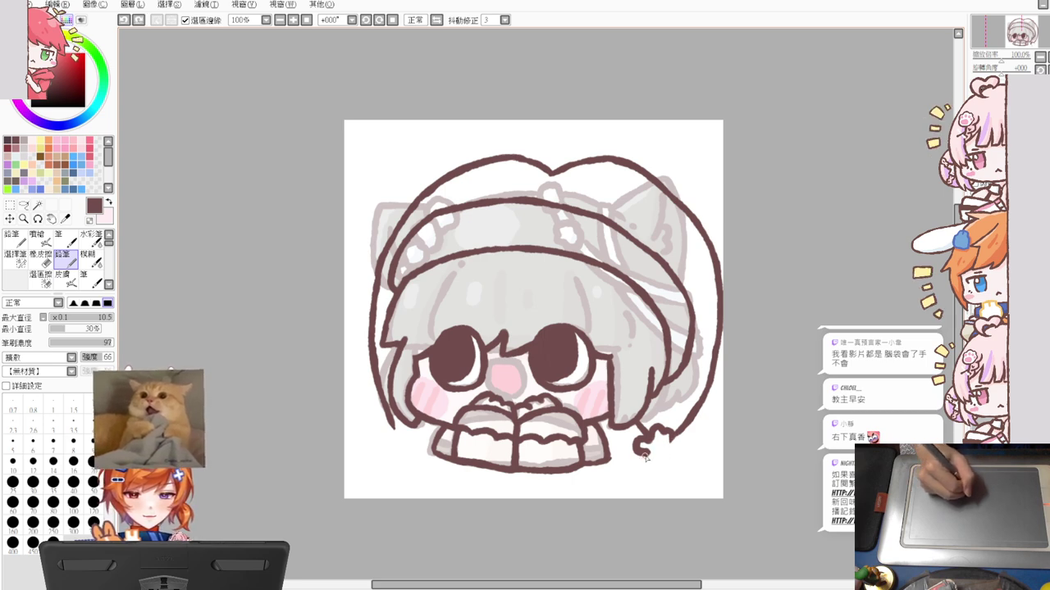
mouse_move(645, 457)
left_mouse_down()
mouse_move(660, 465)
mouse_move(687, 448)
mouse_move(659, 471)
mouse_move(680, 456)
mouse_move(667, 476)
left_mouse_up()
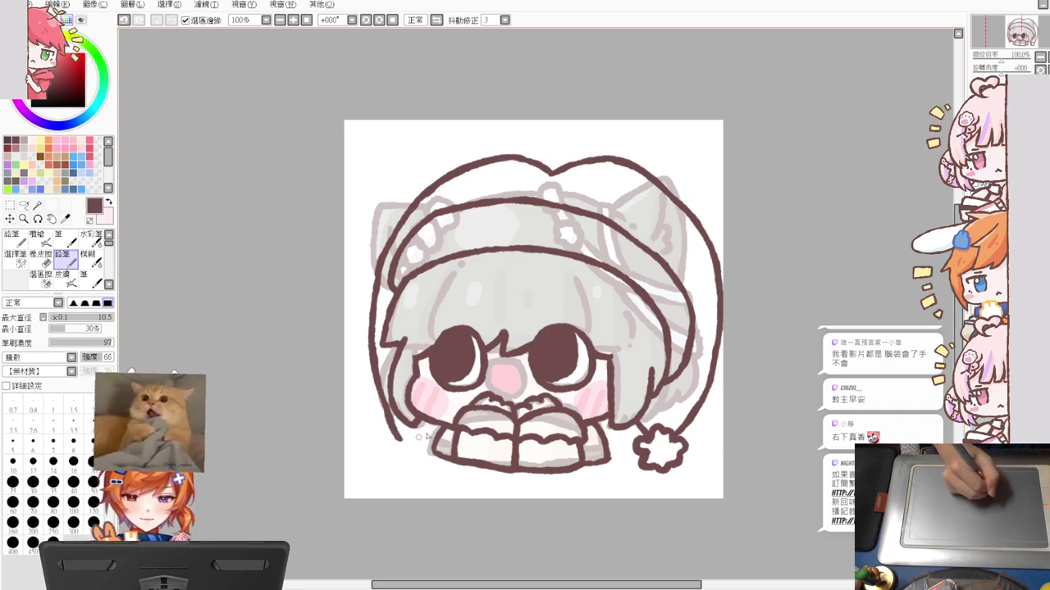
mouse_move(382, 408)
left_mouse_down()
mouse_move(402, 439)
mouse_move(423, 433)
mouse_move(393, 451)
mouse_move(404, 464)
mouse_move(423, 459)
mouse_move(428, 443)
mouse_move(422, 461)
left_mouse_up()
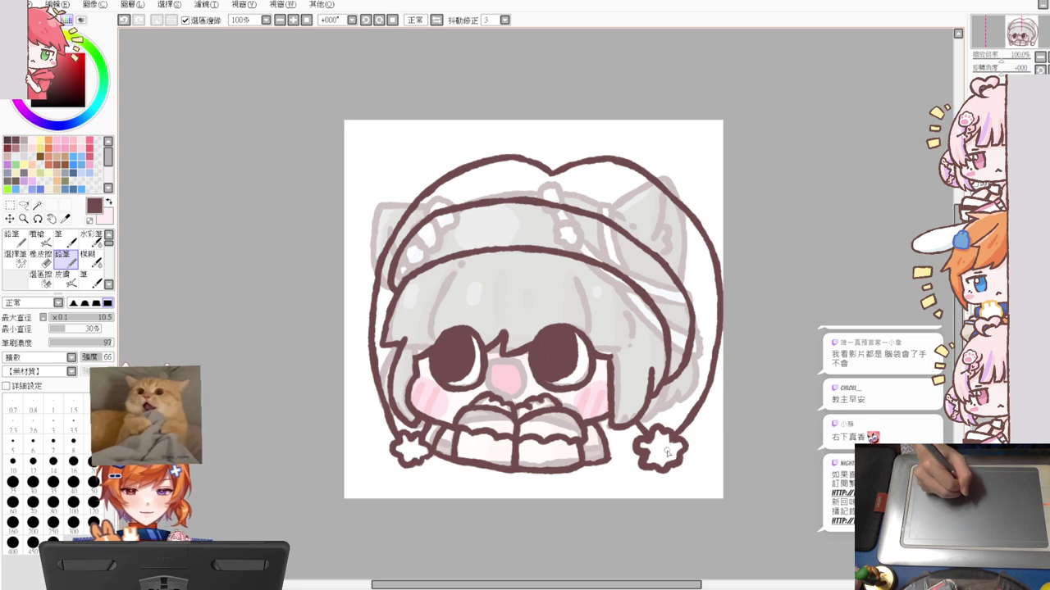
Reduce the eraser size to 9 and outline the round pink nose with the pencil
key("e")
key("bracketleft")
key("bracketleft")
key("bracketleft")
key("bracketleft")
key("bracketleft")
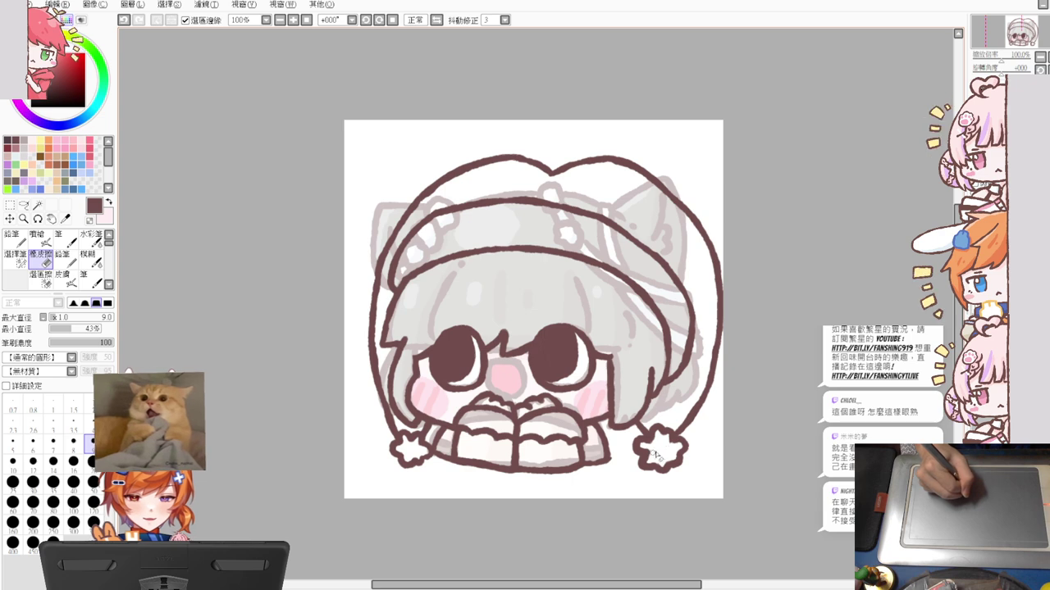
key("n")
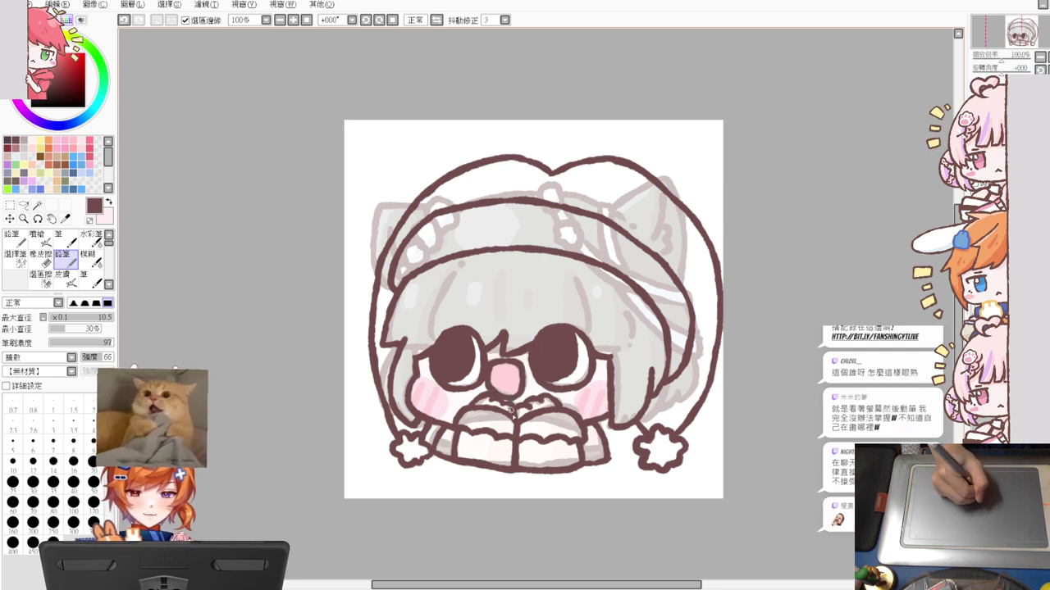
Check the line art with the sketch hidden and add short strand lines and dots to the fringe and right side hair
key("ctrl+h")
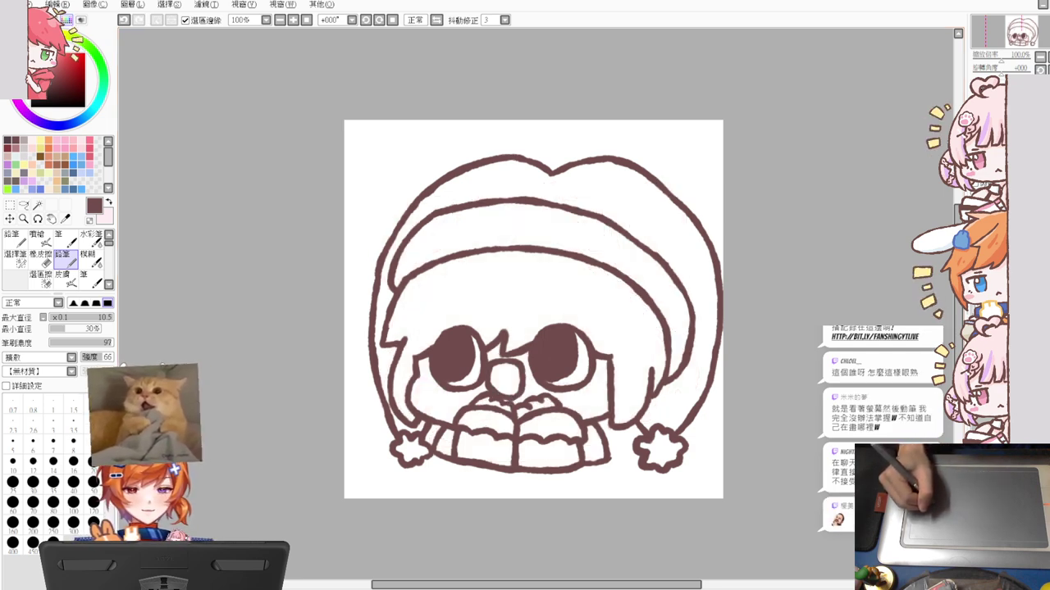
key("ctrl+h")
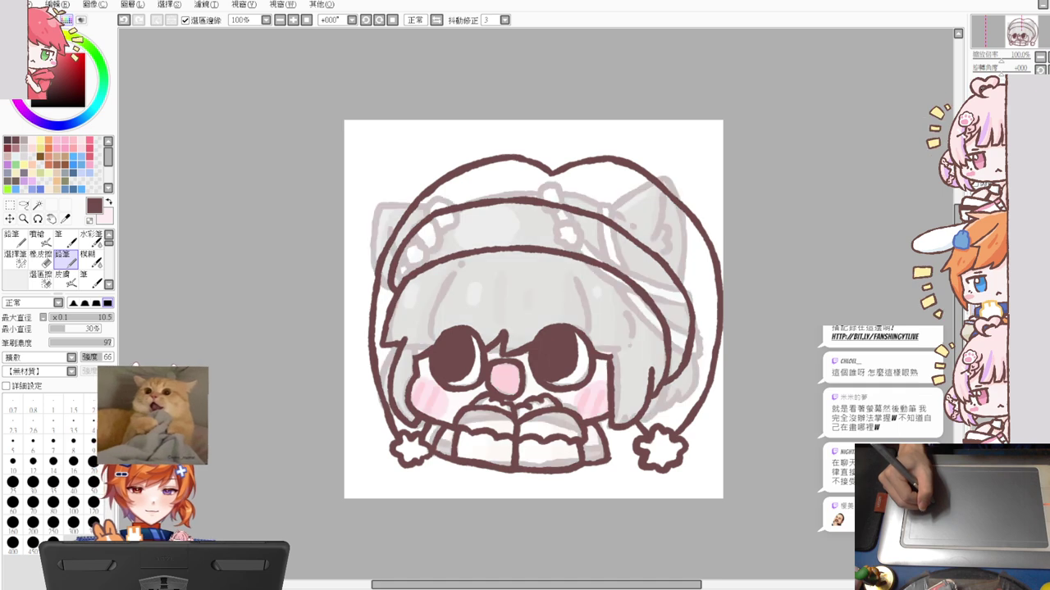
key("ctrl+h")
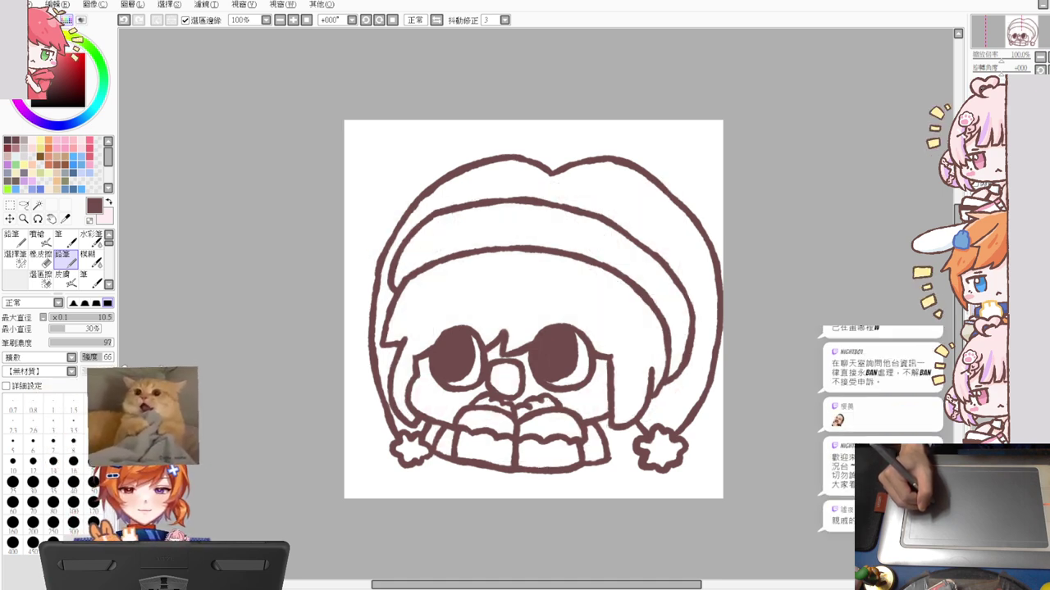
key("ctrl+h")
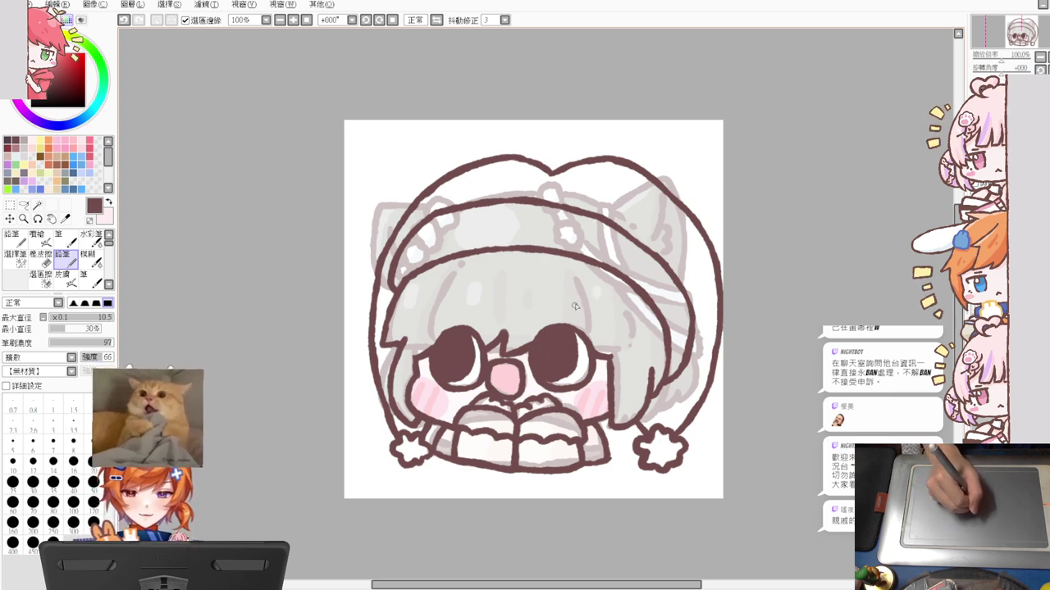
left_click_drag(575, 306, 566, 324)
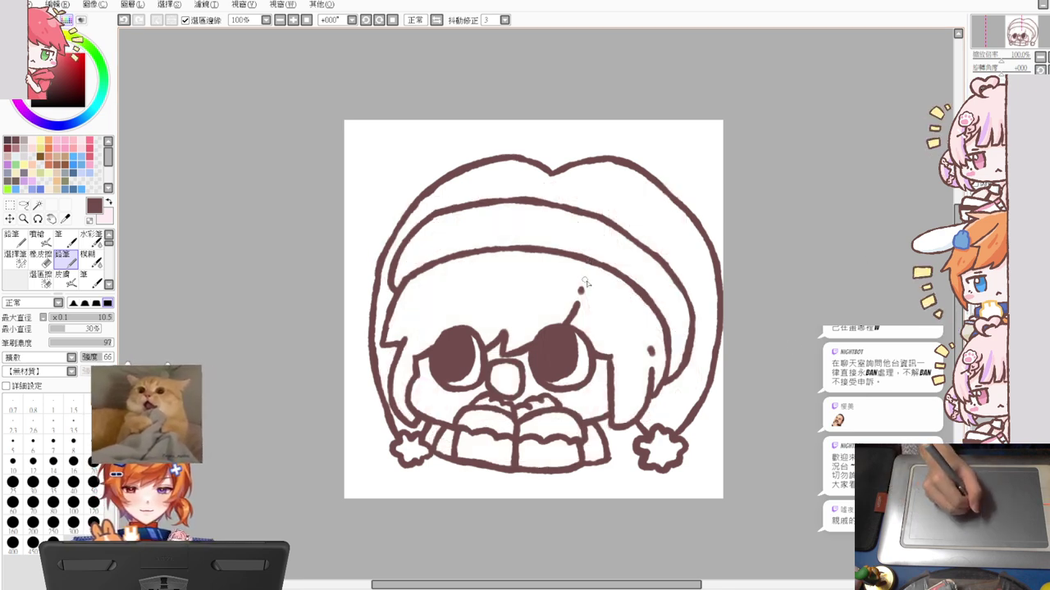
key("ctrl+z")
key("ctrl+z")
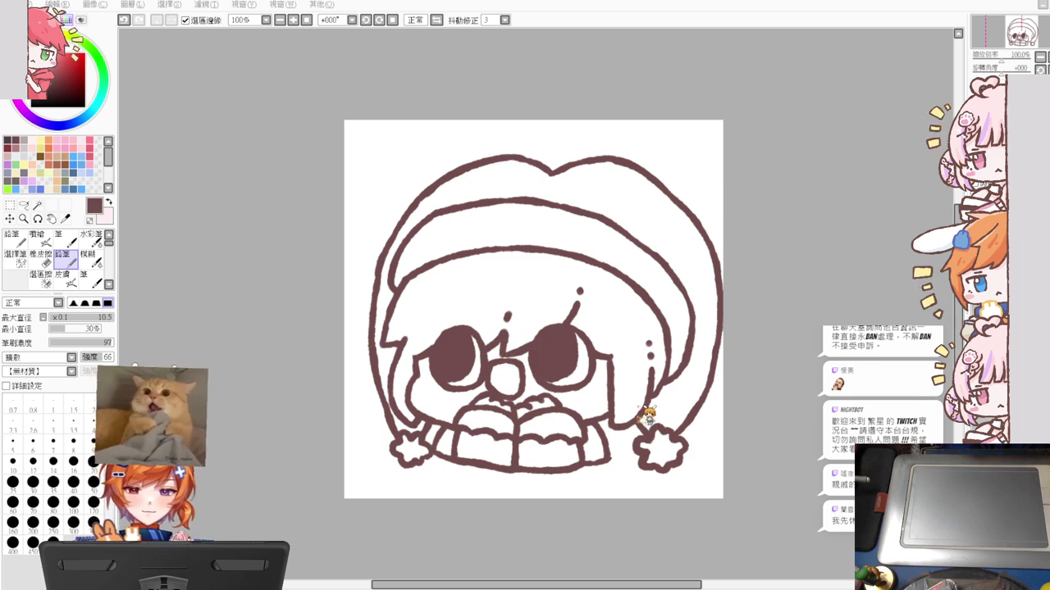
Sample the light red from the hat in the other character drawing and return to the line art with the Magic Wand
key("ctrl+Tab")
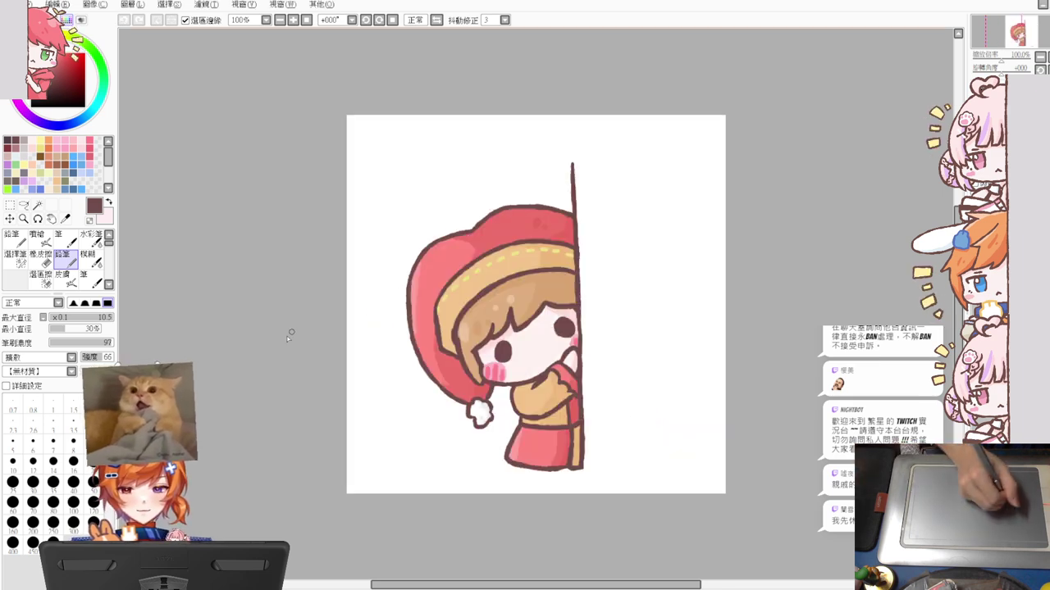
right_click(474, 257)
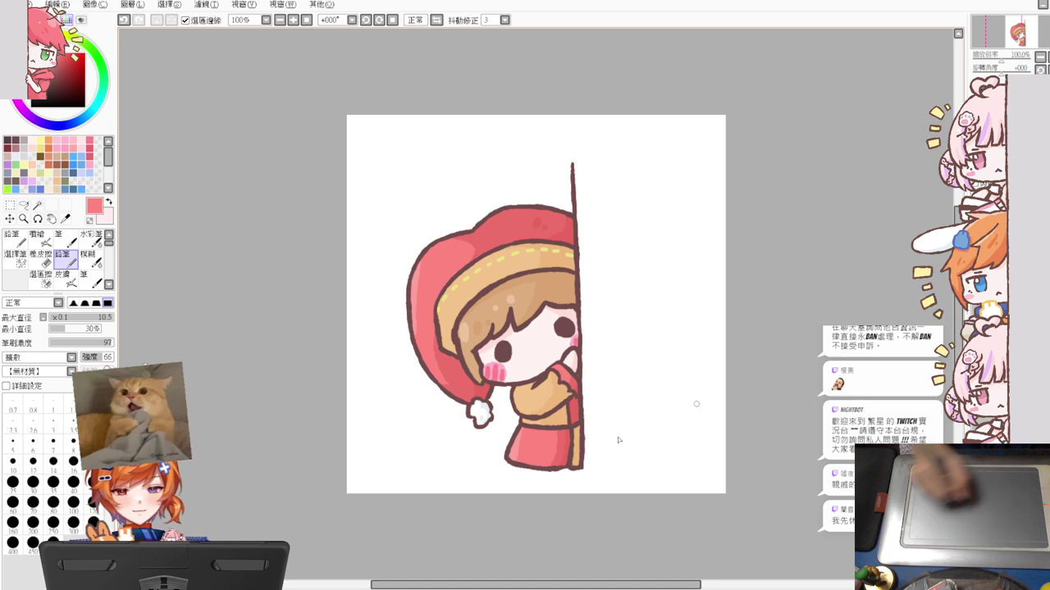
key("ctrl+Tab")
left_click(37, 205)
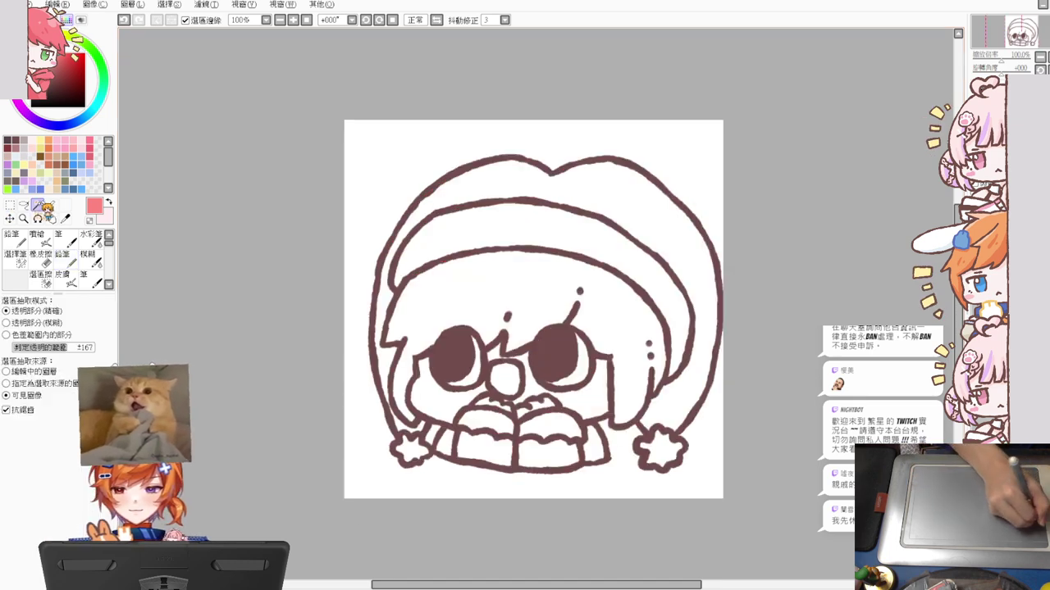
Select the outer hat, the book's upper left and lower right panels and the body's right edge, and fill them light red
left_click(555, 187)
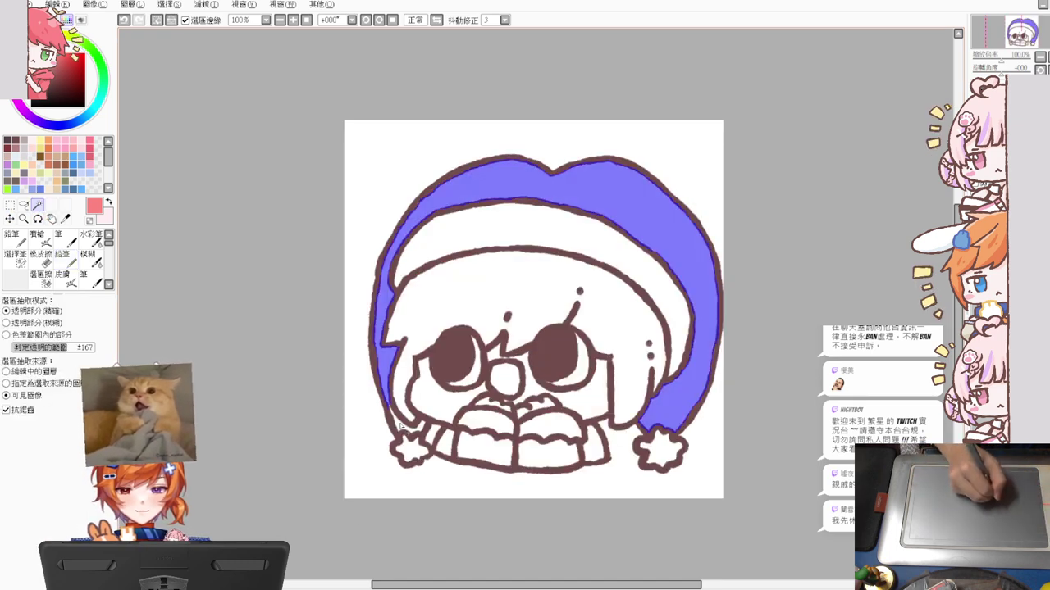
left_click(402, 424)
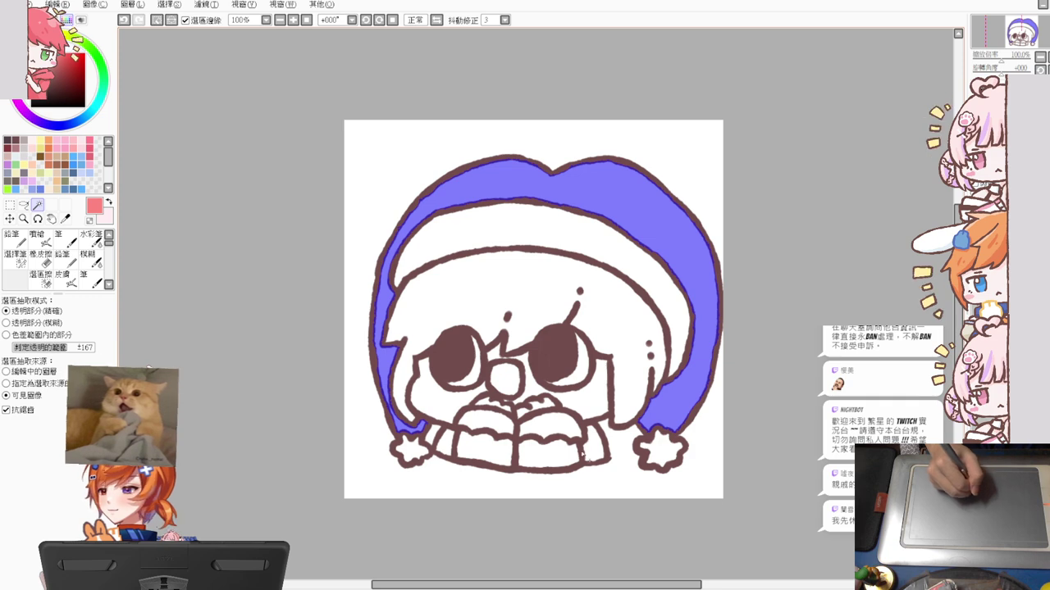
left_click(570, 454)
left_click(596, 451)
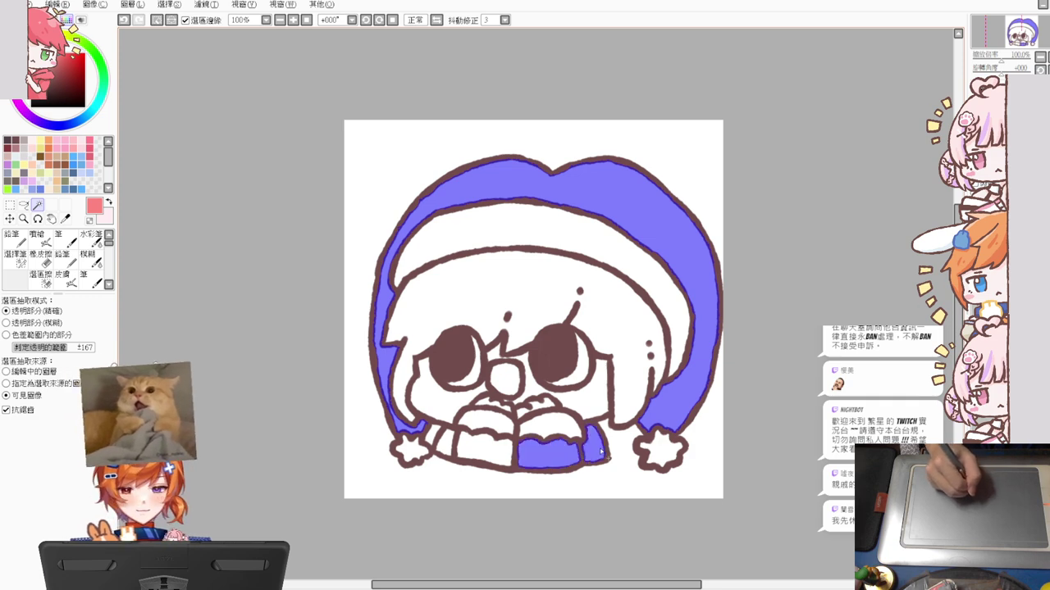
left_click(484, 420)
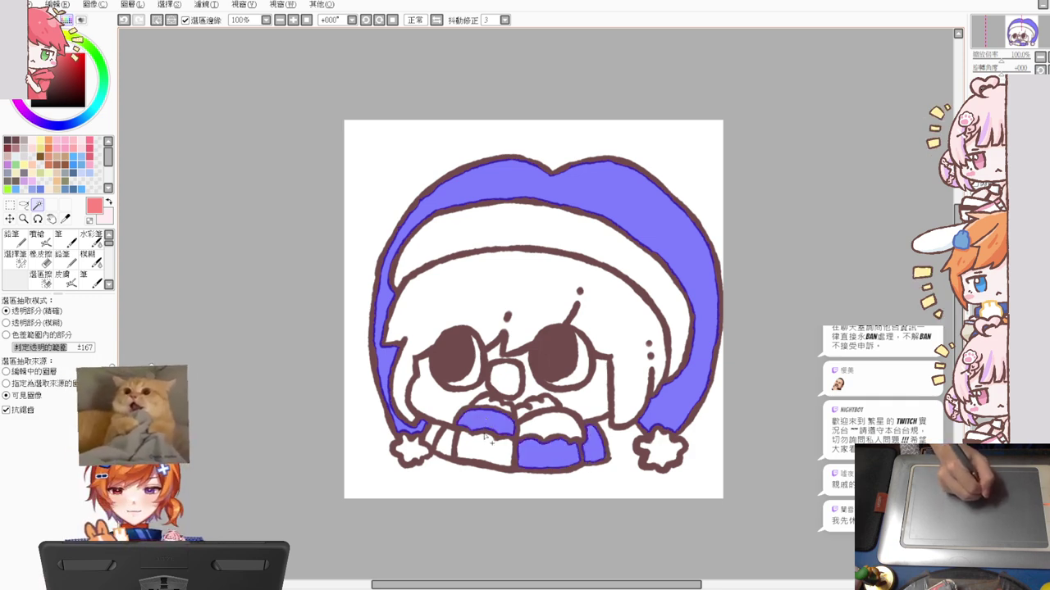
key("ctrl+d")
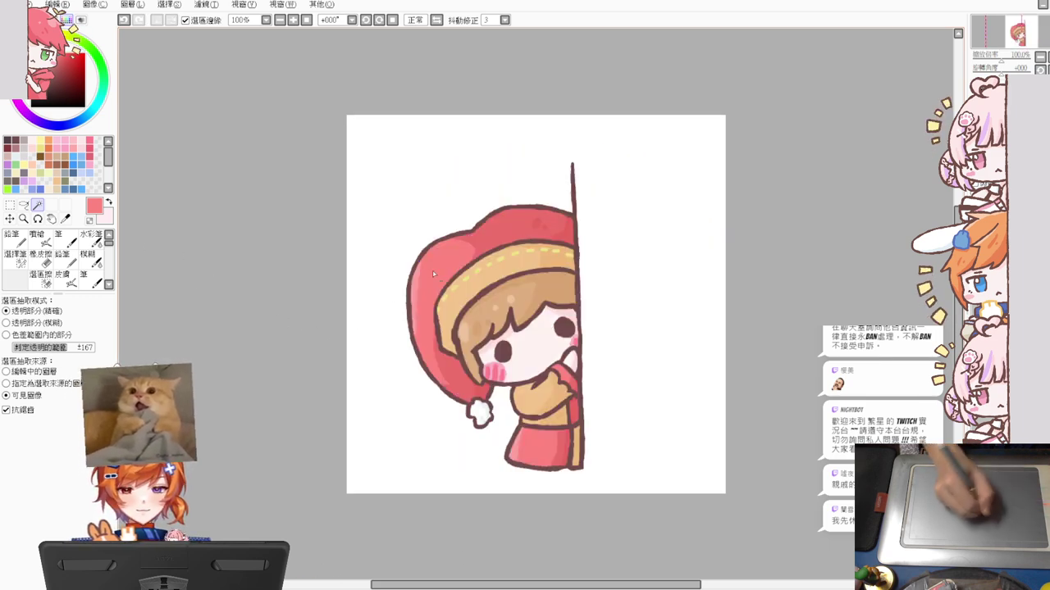
Shade the right side of the hat and the red clothing patches with the darker red from the reference drawing
key("n")
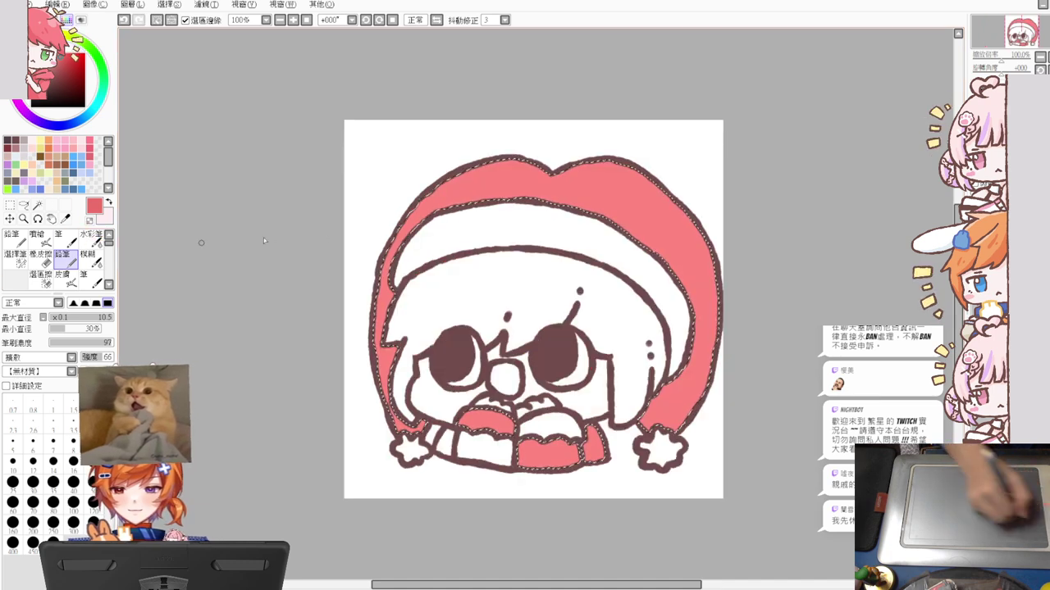
left_click_drag(599, 240, 623, 240)
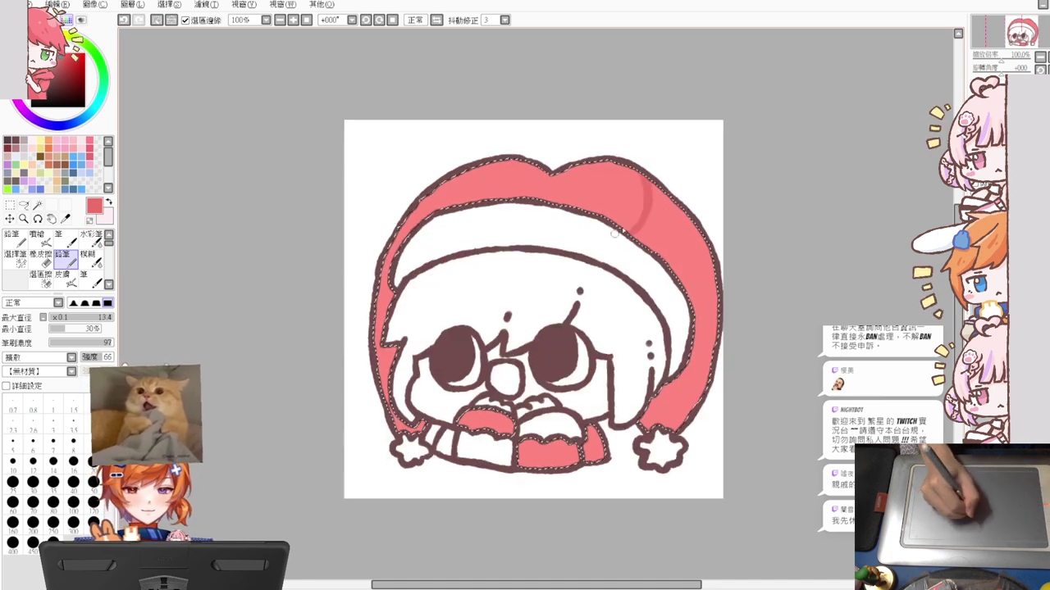
mouse_move(661, 178)
left_mouse_down()
mouse_move(635, 252)
mouse_move(663, 201)
mouse_move(685, 254)
left_mouse_up()
mouse_move(666, 215)
left_mouse_down()
mouse_move(695, 361)
mouse_move(677, 422)
mouse_move(656, 400)
left_mouse_up()
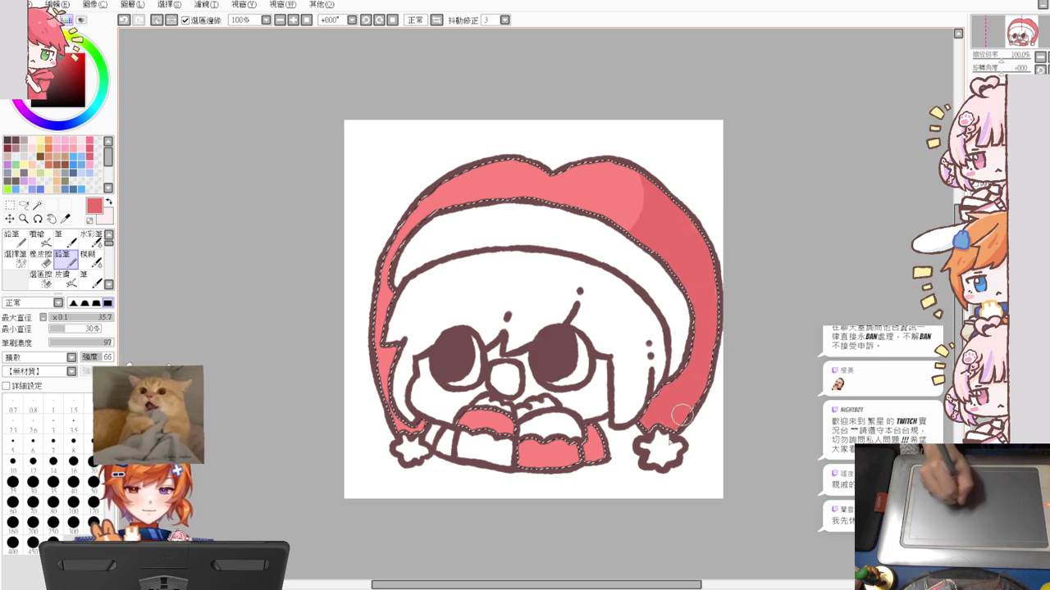
left_click_drag(675, 339, 662, 336)
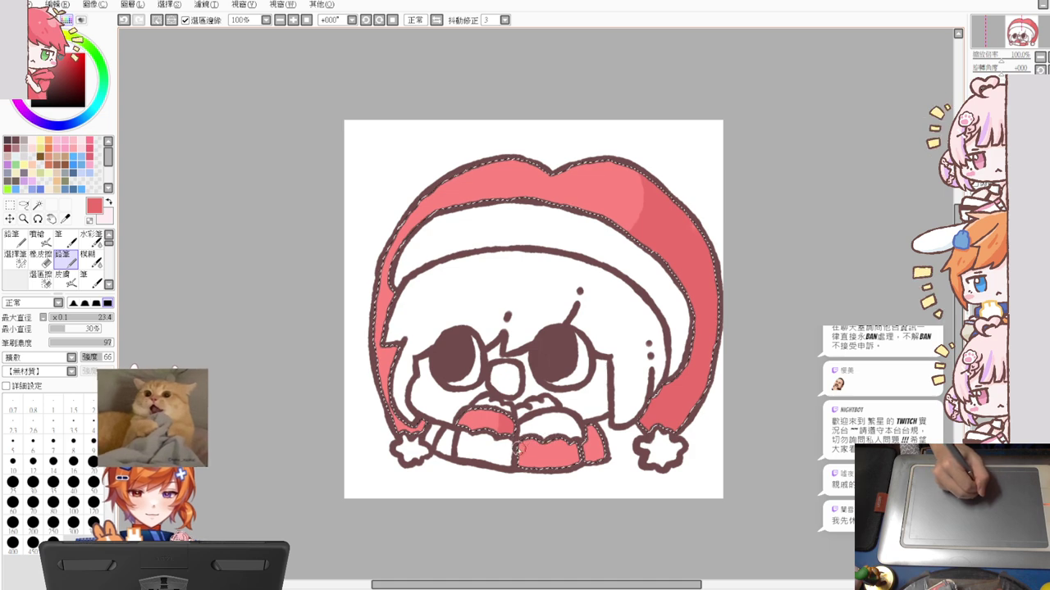
mouse_move(578, 463)
left_mouse_down()
mouse_move(583, 428)
mouse_move(574, 459)
left_mouse_up()
left_click_drag(578, 418, 592, 437)
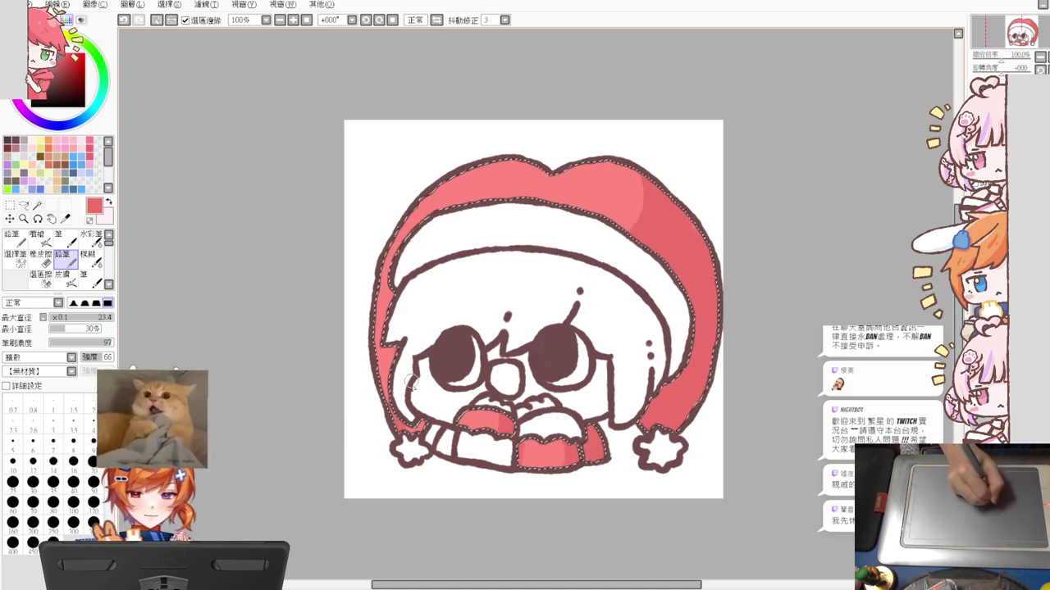
Paint light pink highlights along the hat's upper left edge, add a round highlight spot to each top lobe, and clear the selection
left_click_drag(401, 410, 376, 295)
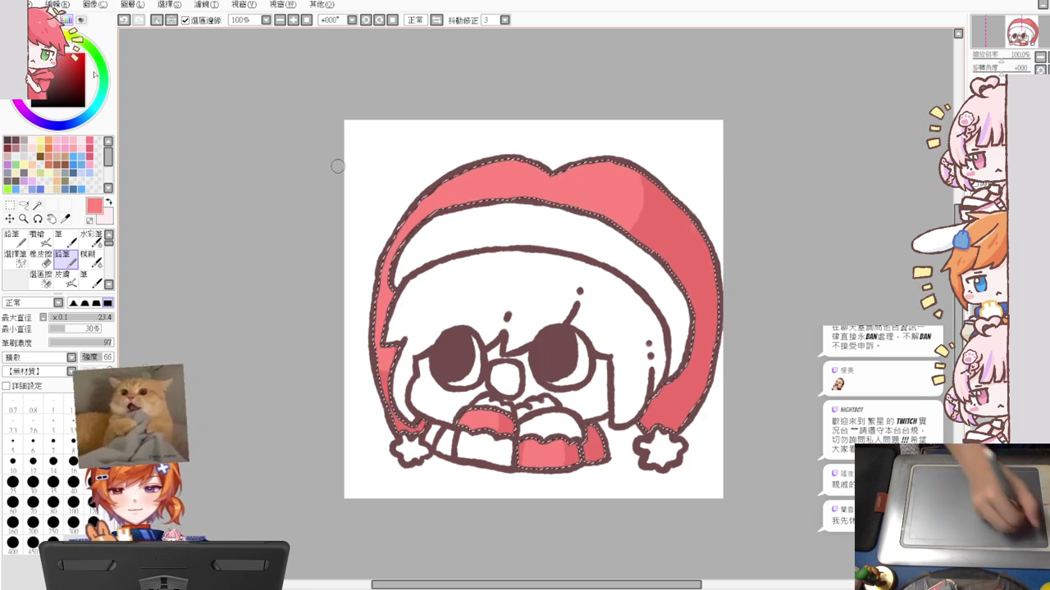
left_click(454, 206, "alt")
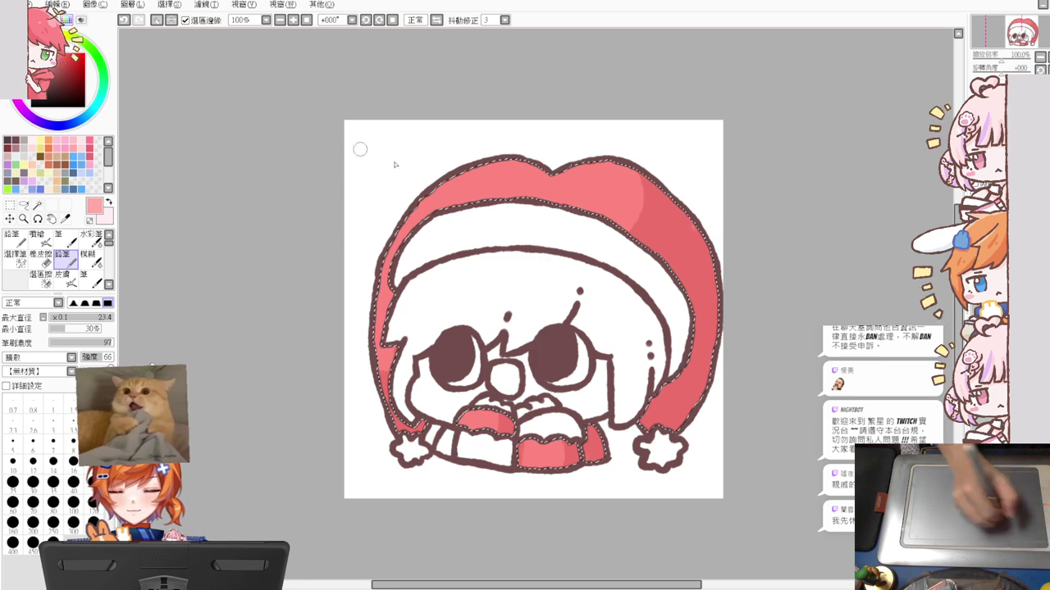
mouse_move(502, 169)
left_mouse_down()
mouse_move(418, 209)
mouse_move(446, 188)
left_mouse_up()
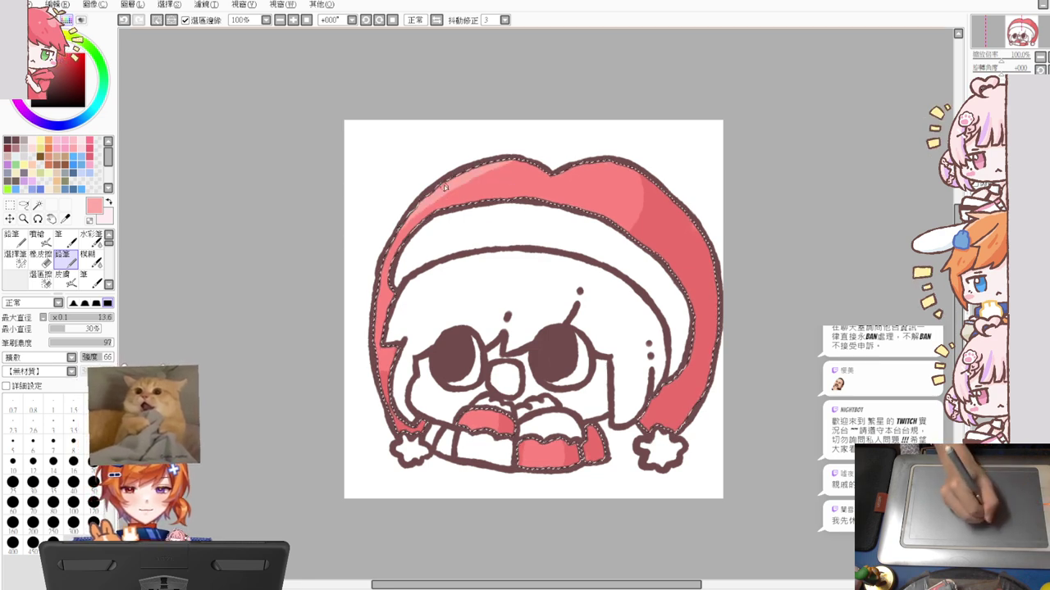
mouse_move(502, 164)
left_mouse_down()
mouse_move(414, 220)
mouse_move(472, 197)
mouse_move(505, 164)
mouse_move(596, 170)
left_mouse_up()
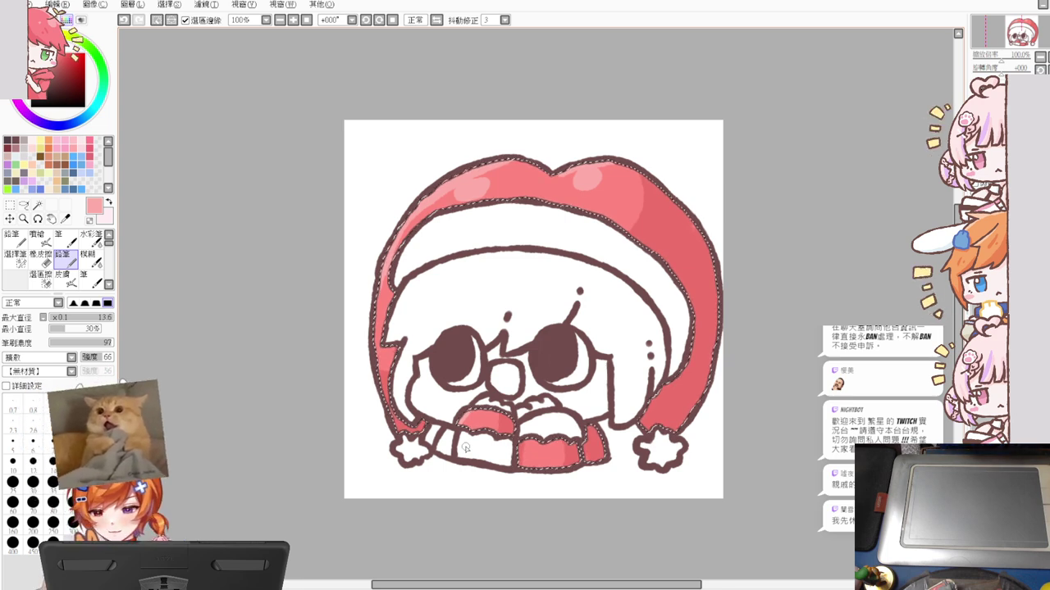
key("ctrl+d")
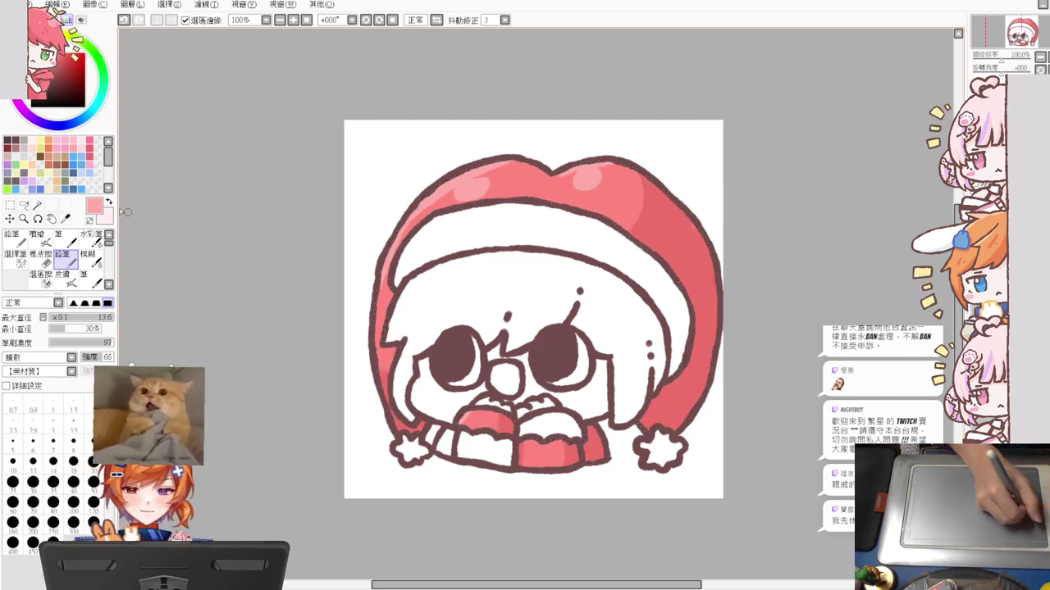
Select the hat brim and the uncoloured clothing panels with the Magic Wand and fill them with the light tan from the reference drawing's brim
left_click(36, 205)
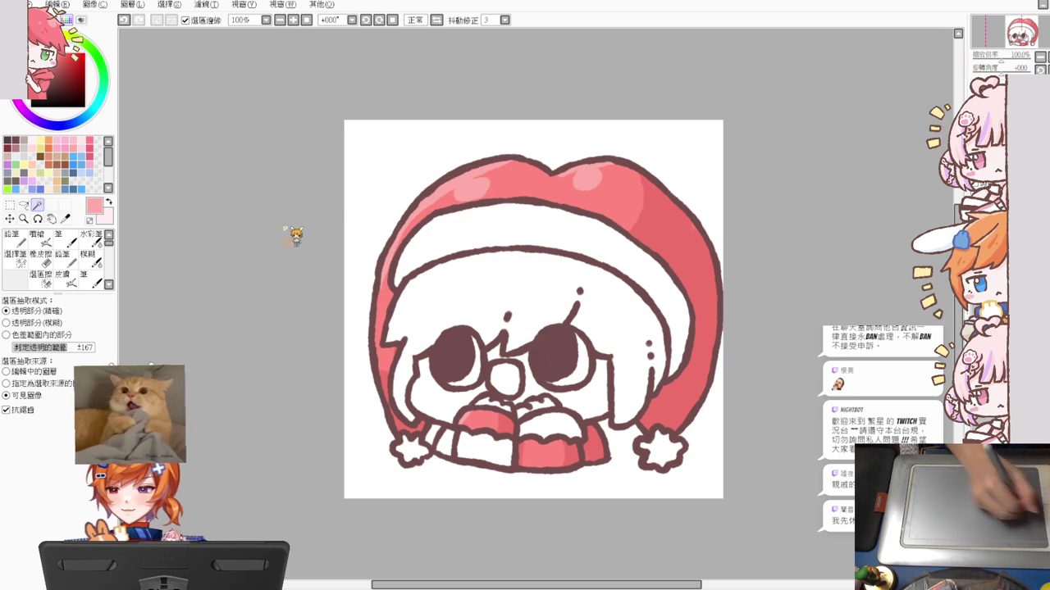
left_click(534, 240)
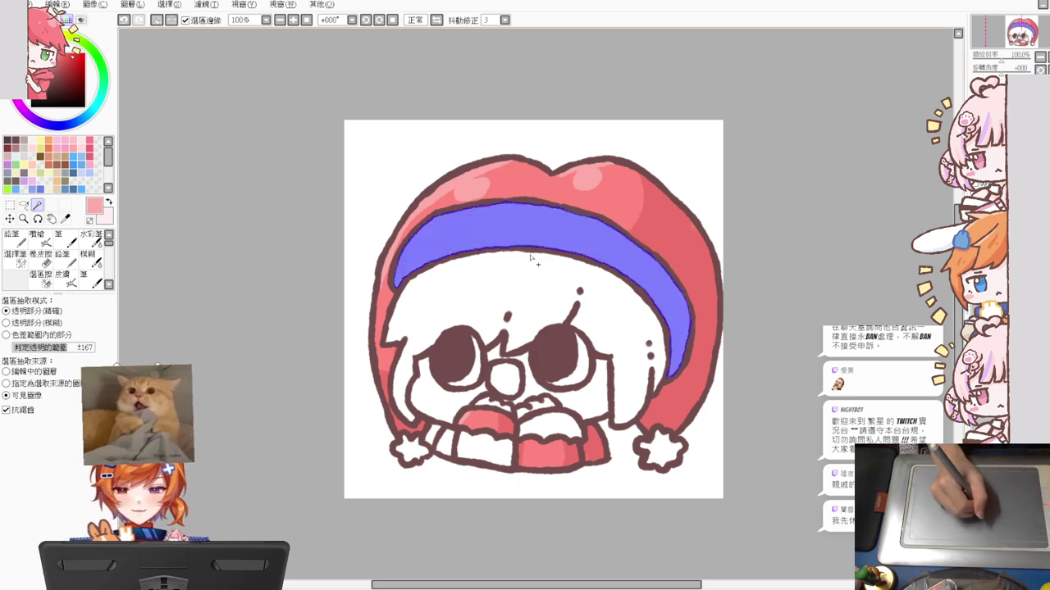
left_click(475, 446)
left_click(448, 444)
left_click(541, 427)
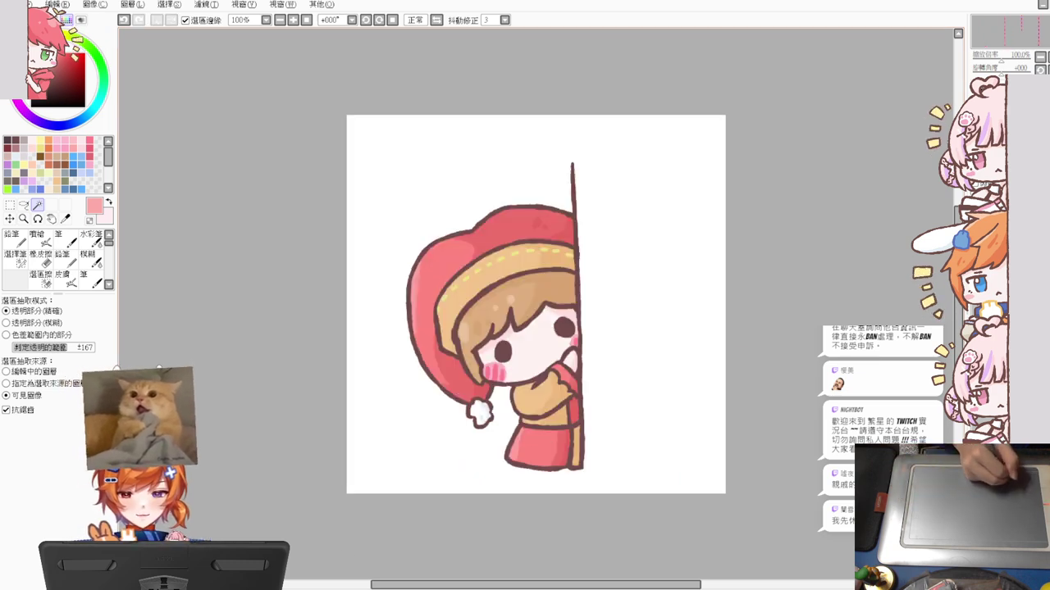
left_click(68, 260)
left_click(501, 268, "alt")
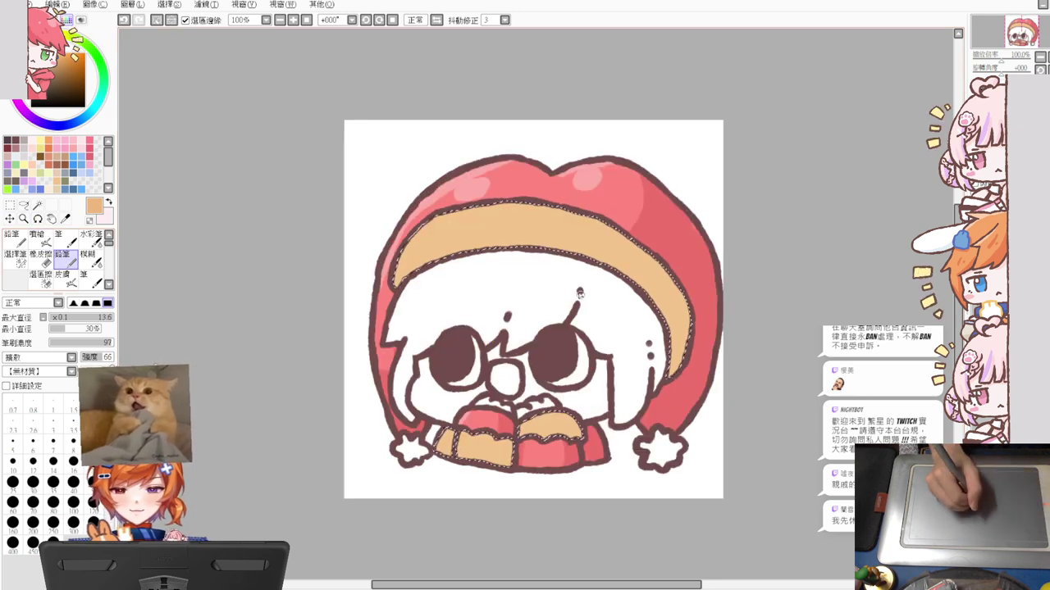
Shade the right side of the brim and the tan clothing panels in darker tan with a brush size of 15.3
key("bracketright")
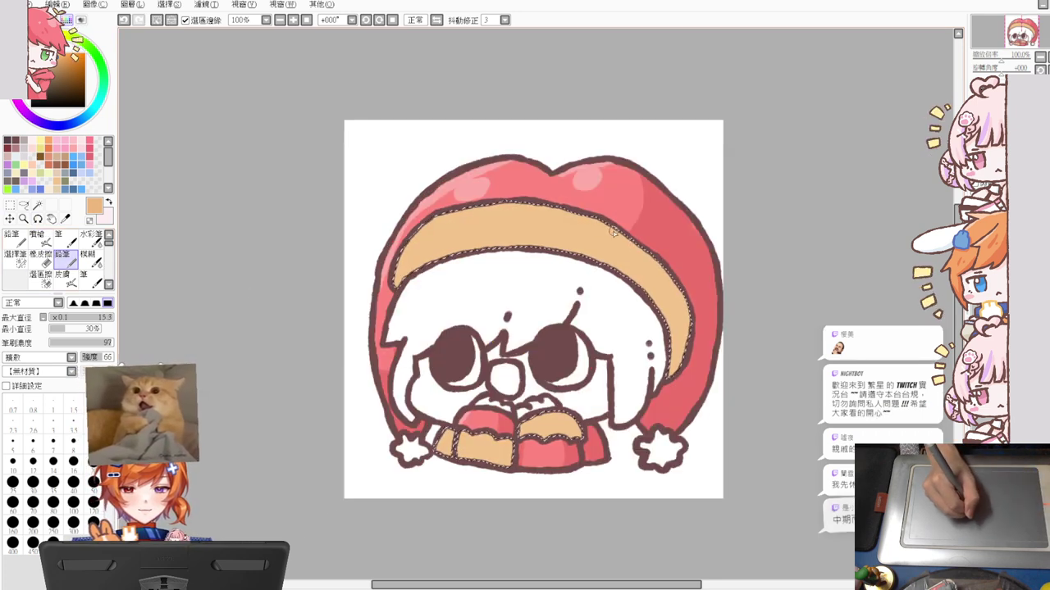
mouse_move(612, 233)
left_mouse_down()
mouse_move(592, 262)
mouse_move(612, 251)
mouse_move(620, 277)
mouse_move(654, 244)
left_mouse_up()
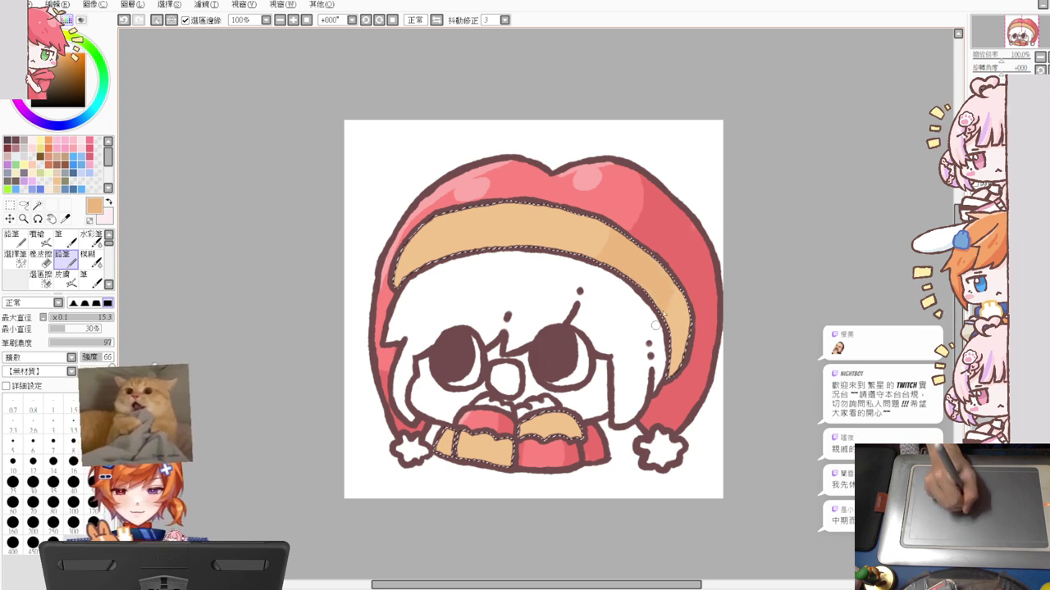
mouse_move(654, 325)
left_mouse_down()
mouse_move(685, 293)
mouse_move(687, 328)
left_mouse_up()
mouse_move(449, 443)
left_mouse_down()
mouse_move(498, 438)
mouse_move(490, 448)
left_mouse_up()
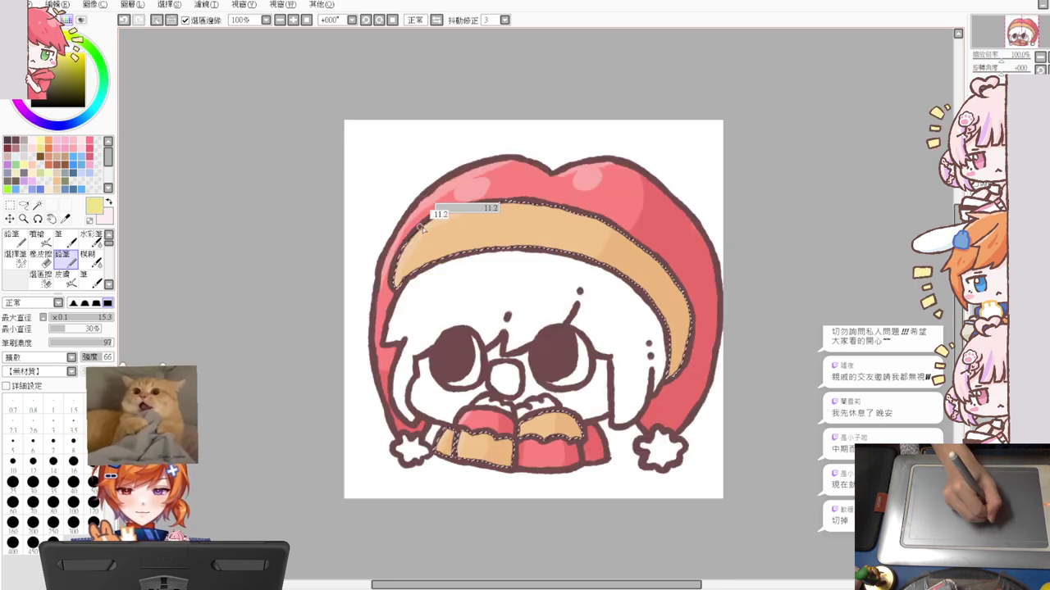
Draw a row of yellow stitch dashes along the upper edge of the brim at brush size 11.2 and clear the selection
left_click_drag(423, 229, 498, 216)
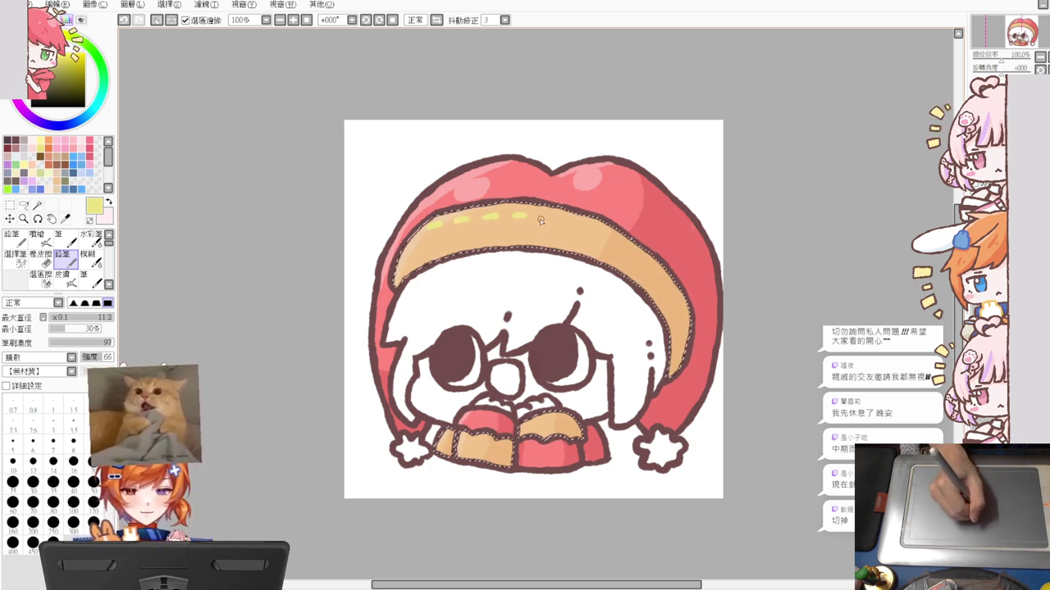
left_click_drag(539, 219, 602, 234)
key("ctrl+z")
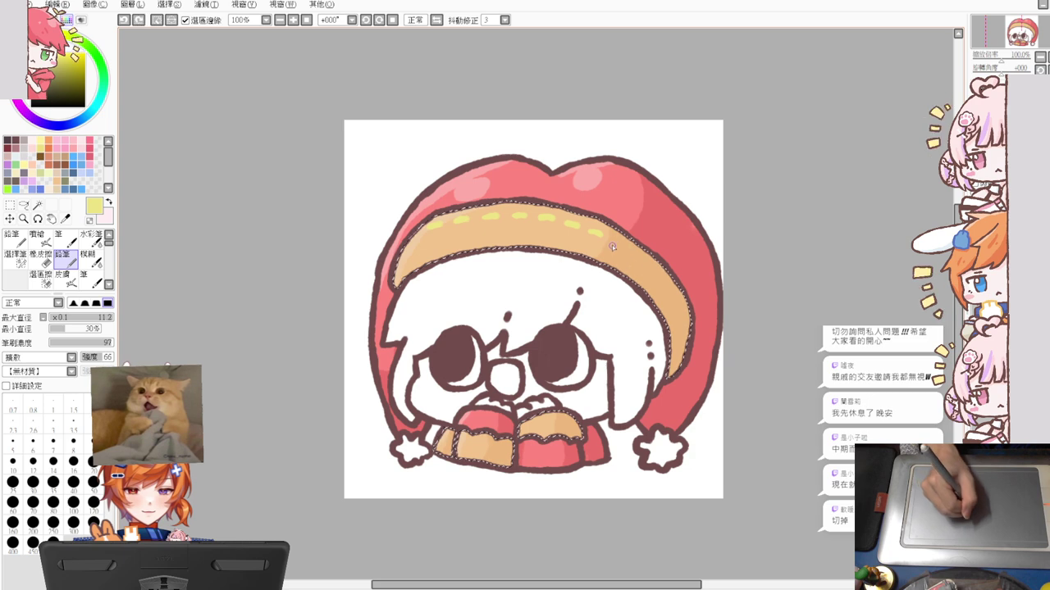
left_click_drag(615, 242, 644, 256)
key("ctrl+z")
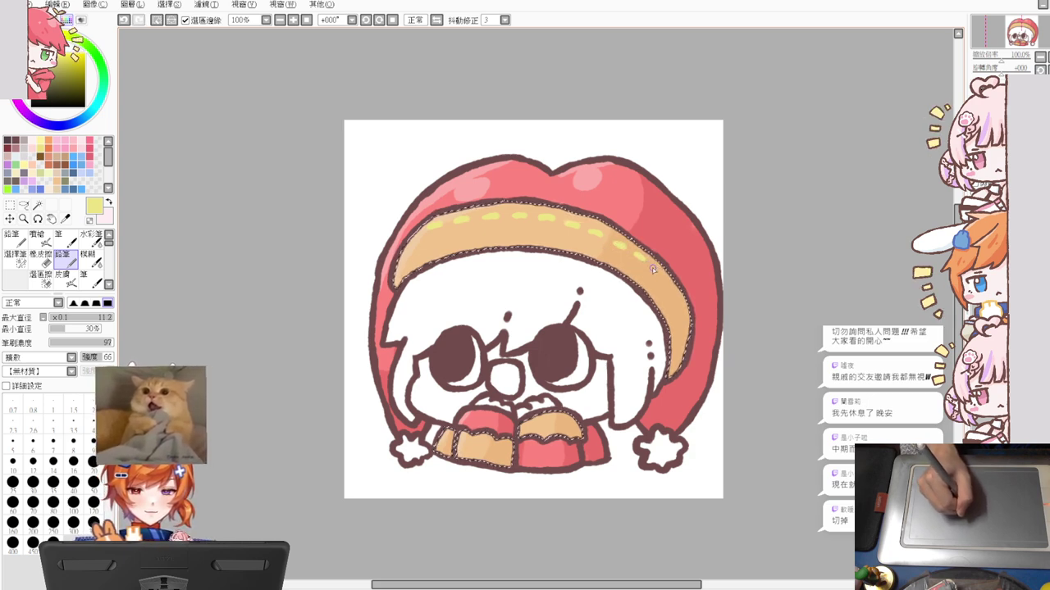
key("ctrl+z")
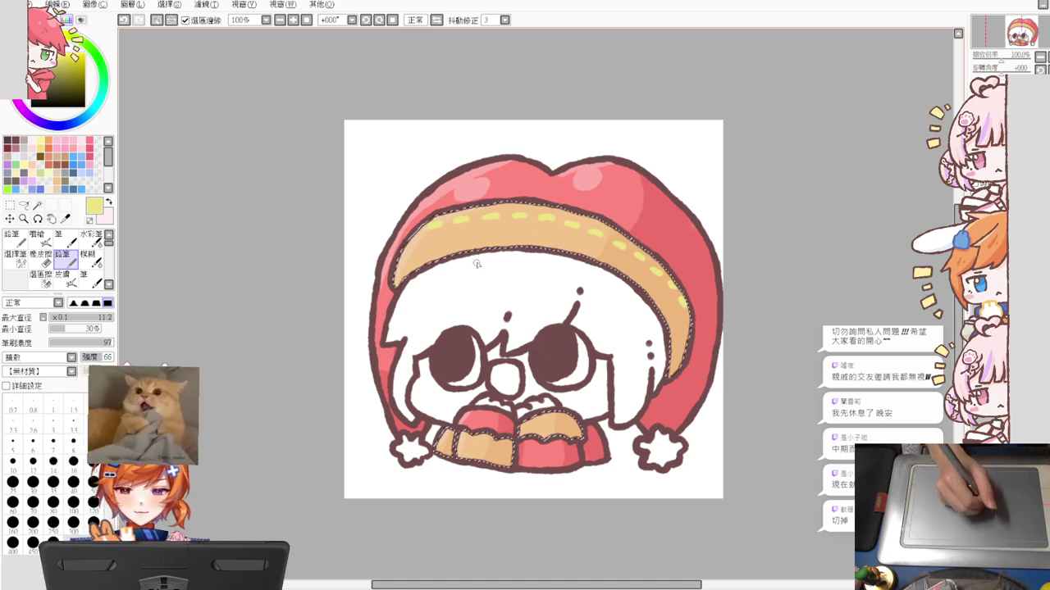
key("ctrl+d")
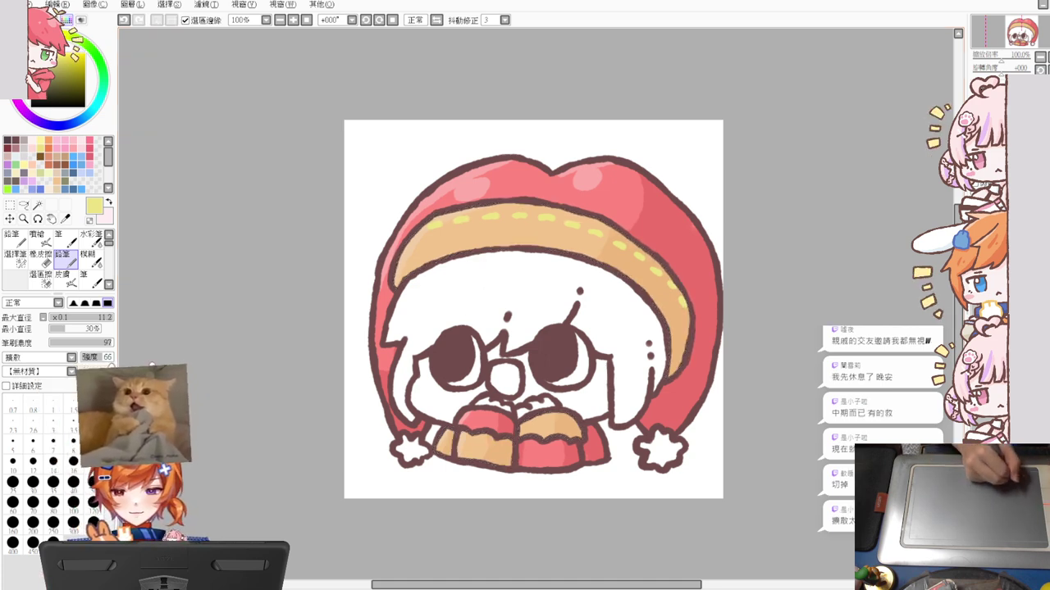
Sample the light brown from the reference drawing's hair, then select the hair in the line art and fill it
key("ctrl+Tab")
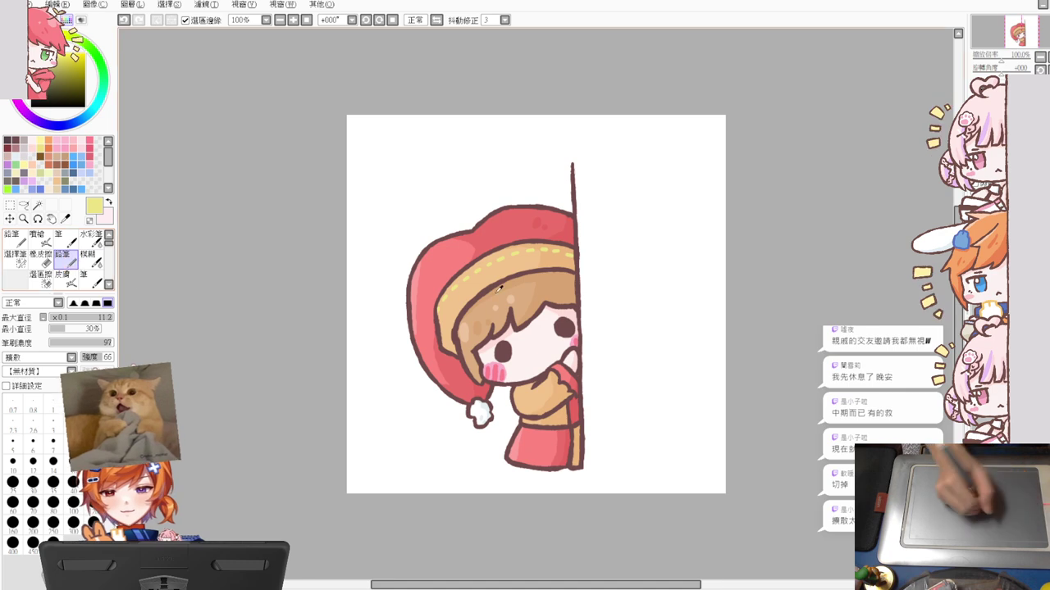
left_click(475, 324, "alt")
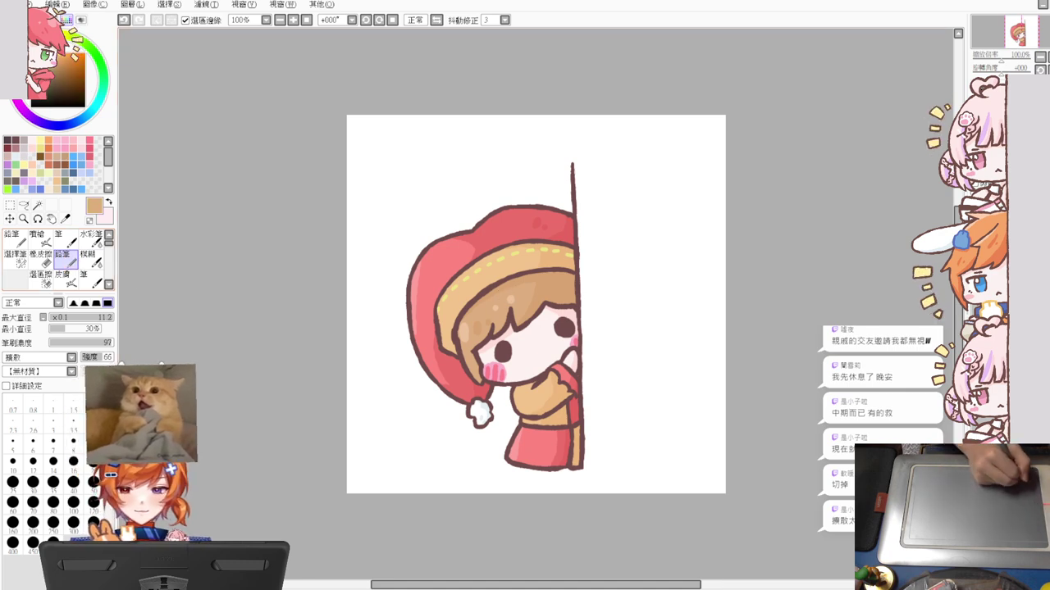
key("ctrl+Tab")
left_click(36, 204)
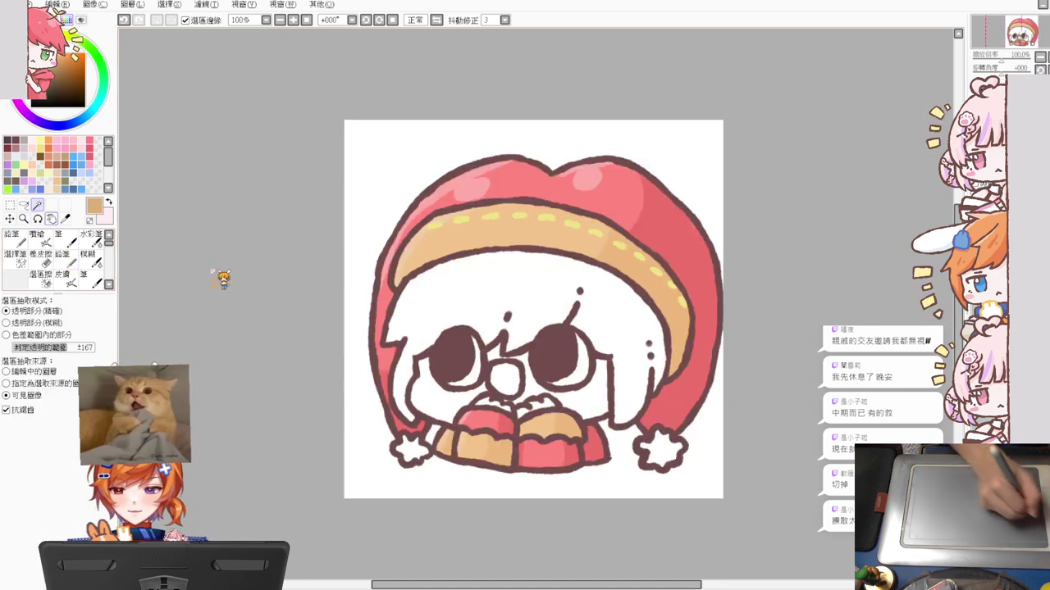
left_click(476, 304)
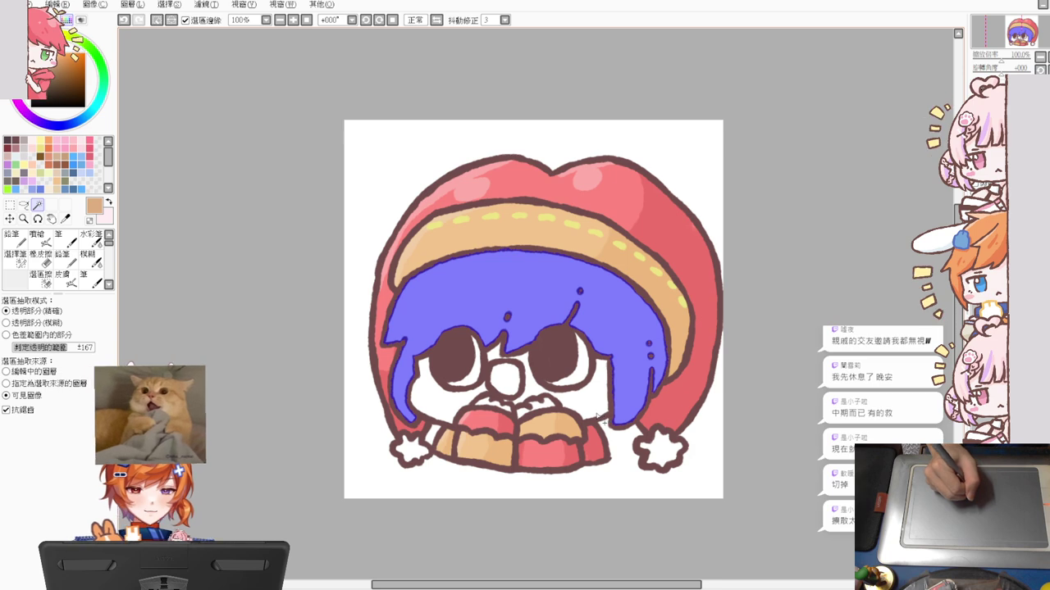
key("ctrl+f")
Sample the darker brown from the reference drawing's hair and shade the right side of the hair at brush size 21.2
key("ctrl+Tab")
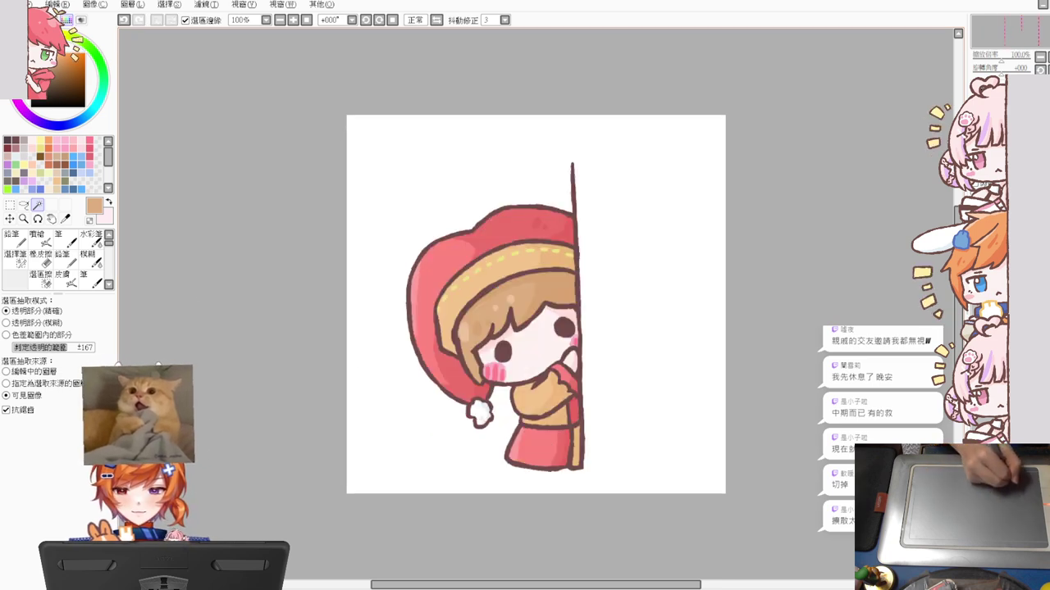
left_click(64, 256)
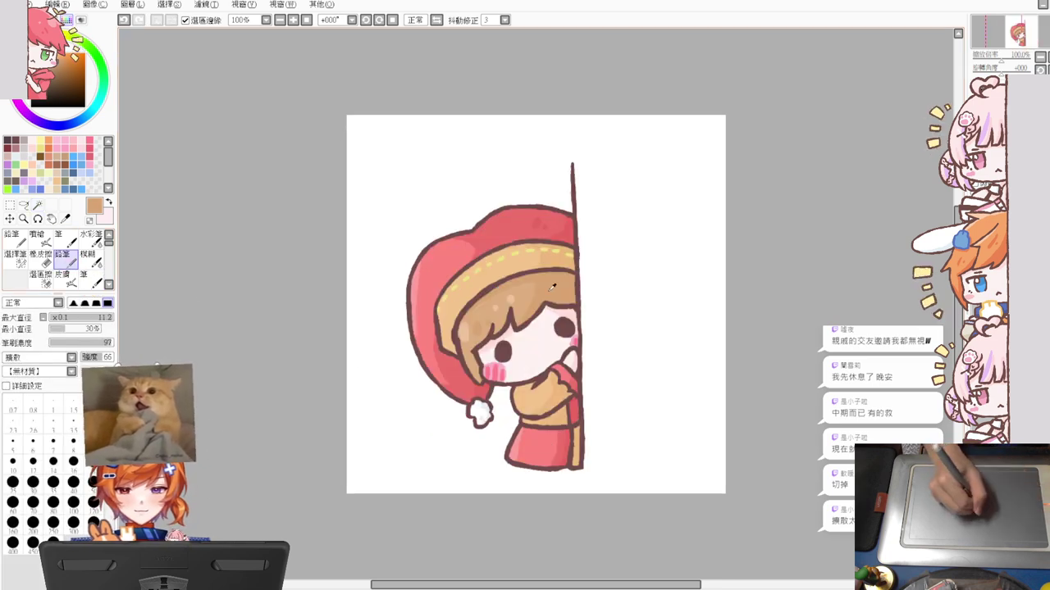
key("ctrl+Tab")
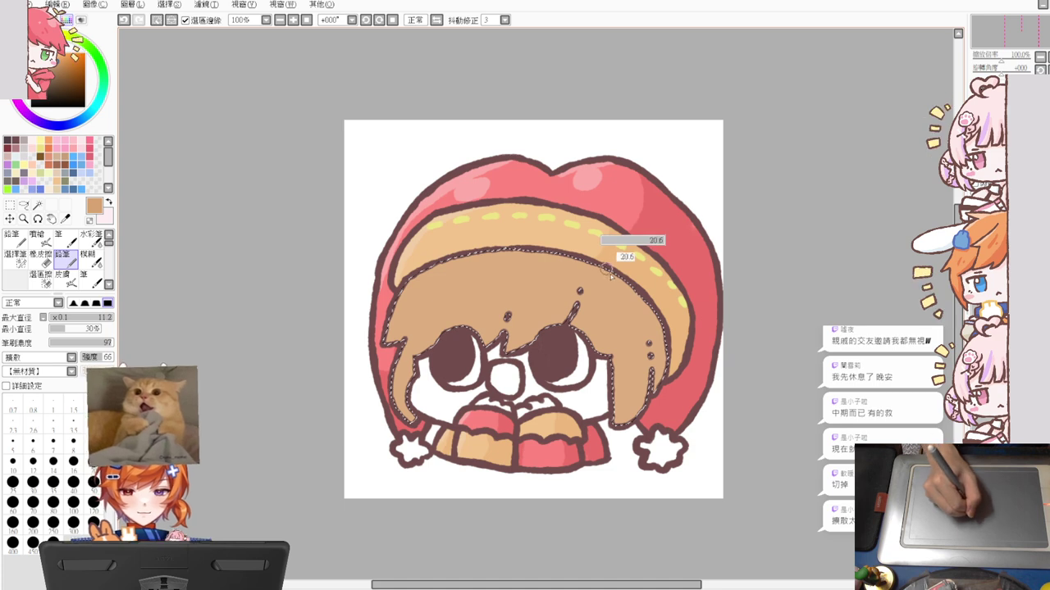
left_click_drag(611, 273, 613, 271)
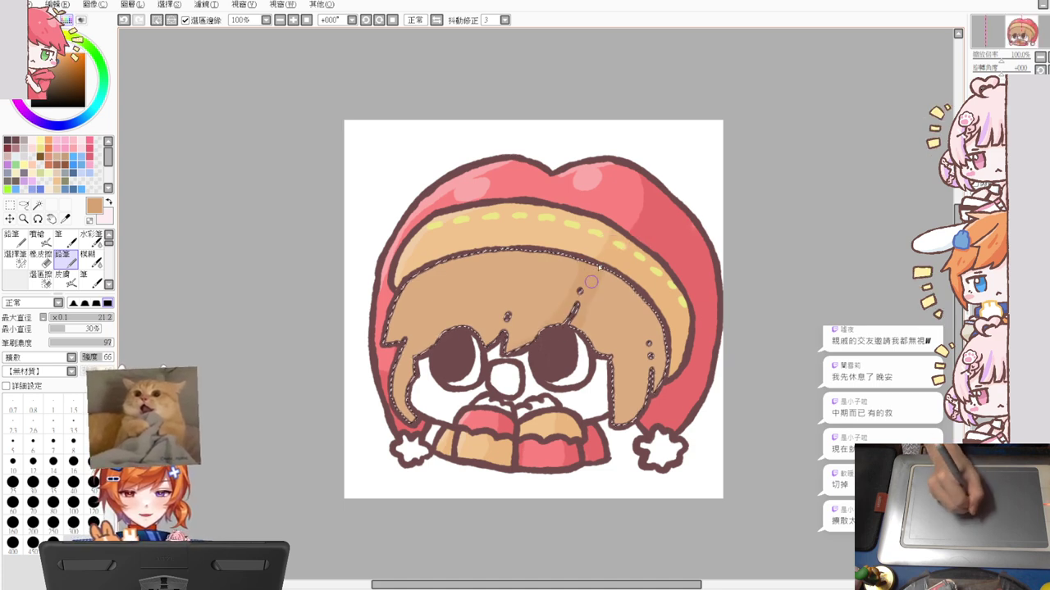
left_click_drag(592, 315, 597, 327)
mouse_move(624, 274)
left_mouse_down()
mouse_move(597, 343)
mouse_move(608, 351)
left_mouse_up()
mouse_move(646, 300)
left_mouse_down()
mouse_move(618, 377)
mouse_move(633, 367)
left_mouse_up()
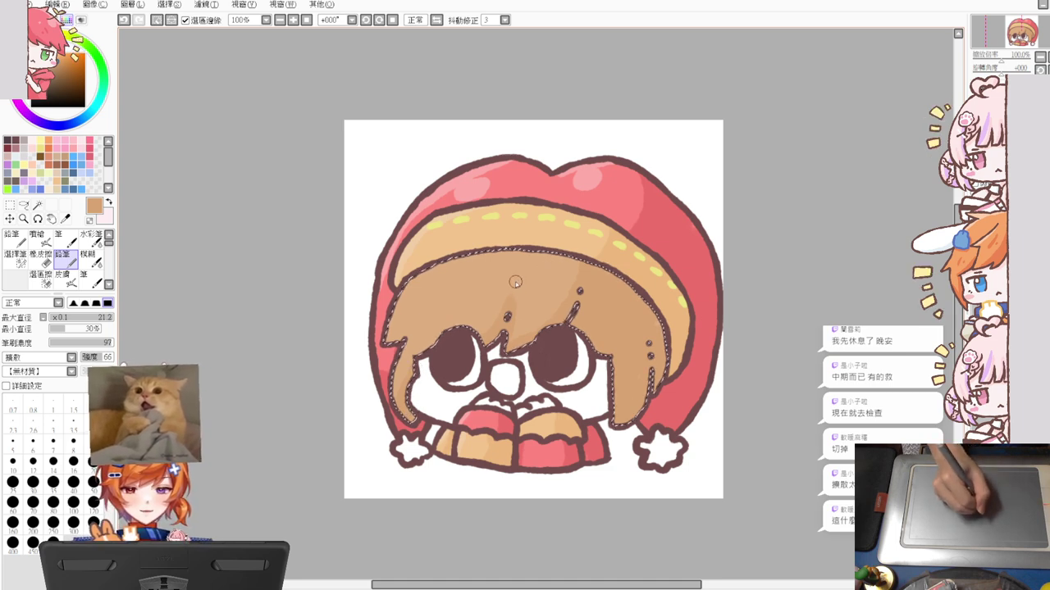
Use a smaller brush to add a darker brown spot to the fringe, touch up the hair's edge shading, and clear the selection
key("bracketleft")
key("bracketleft")
key("bracketleft")
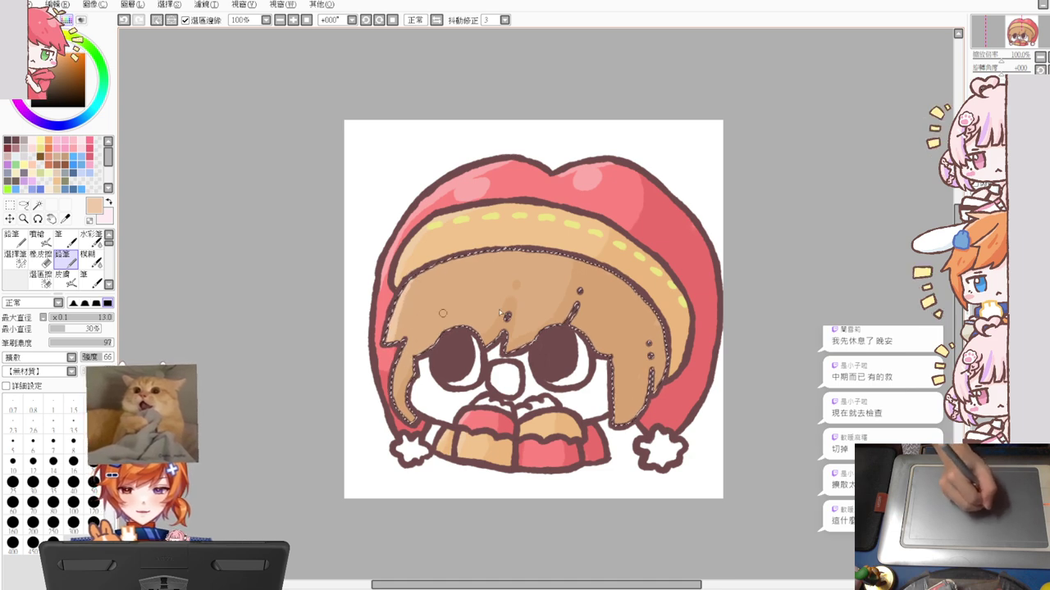
left_click(598, 276, "alt")
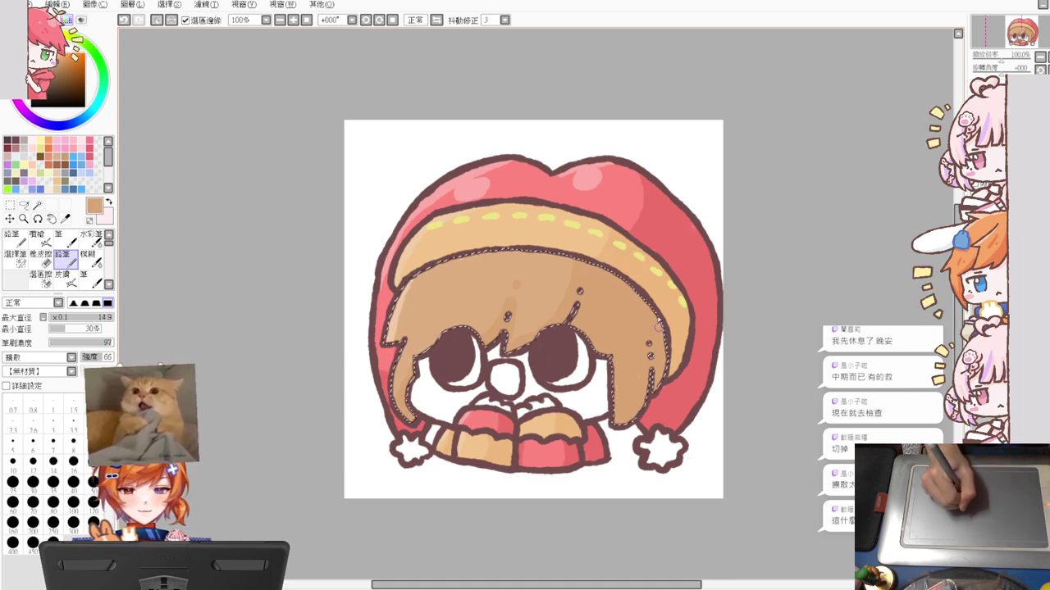
left_click_drag(633, 289, 648, 288)
left_click_drag(429, 258, 426, 266)
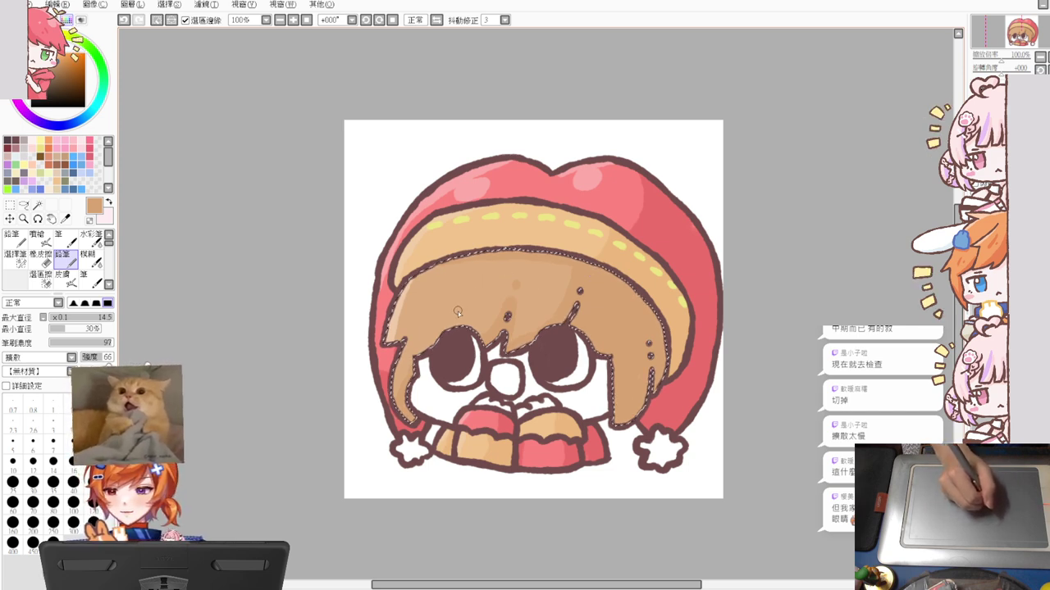
key("ctrl+d")
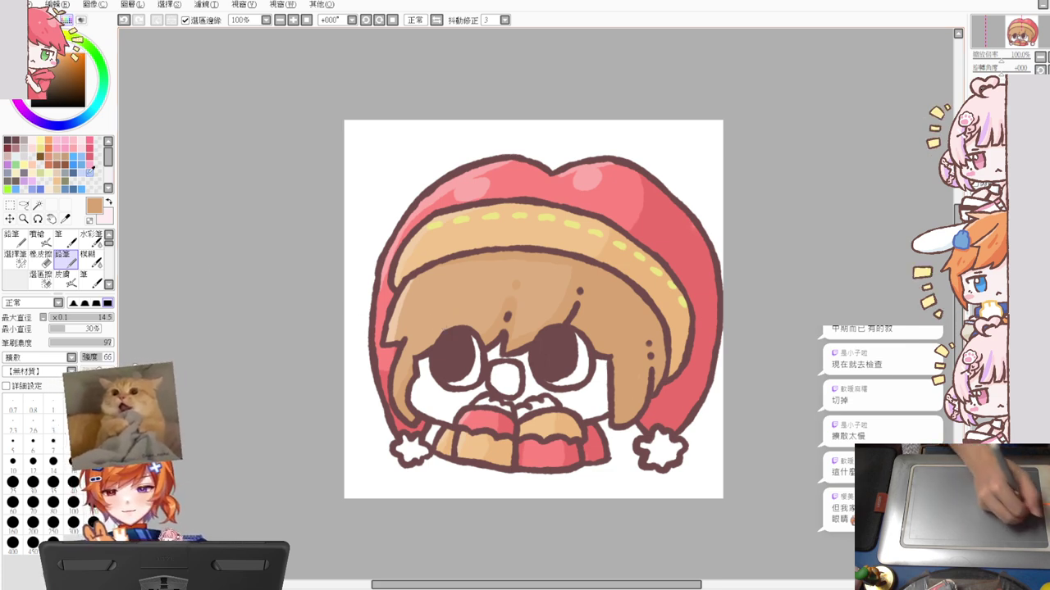
Add light peach highlight spots to the left side and middle of the fringe
left_click(37, 204)
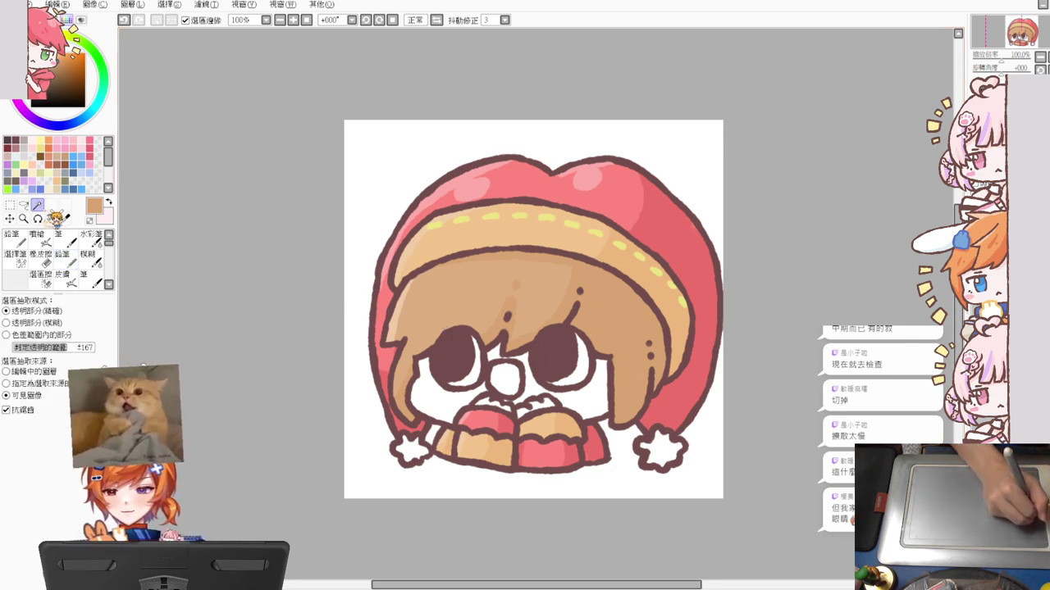
left_click(63, 255)
left_click(443, 328, "alt")
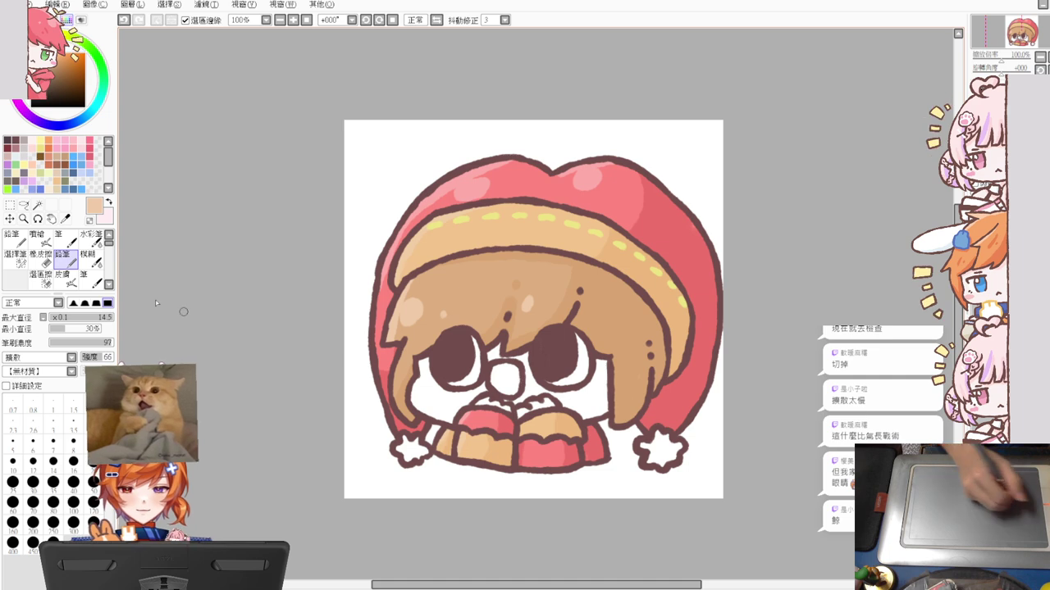
Select the insides of both hat pom-poms and the whites of both eyes with the Magic Wand
left_click(37, 205)
left_click(410, 449)
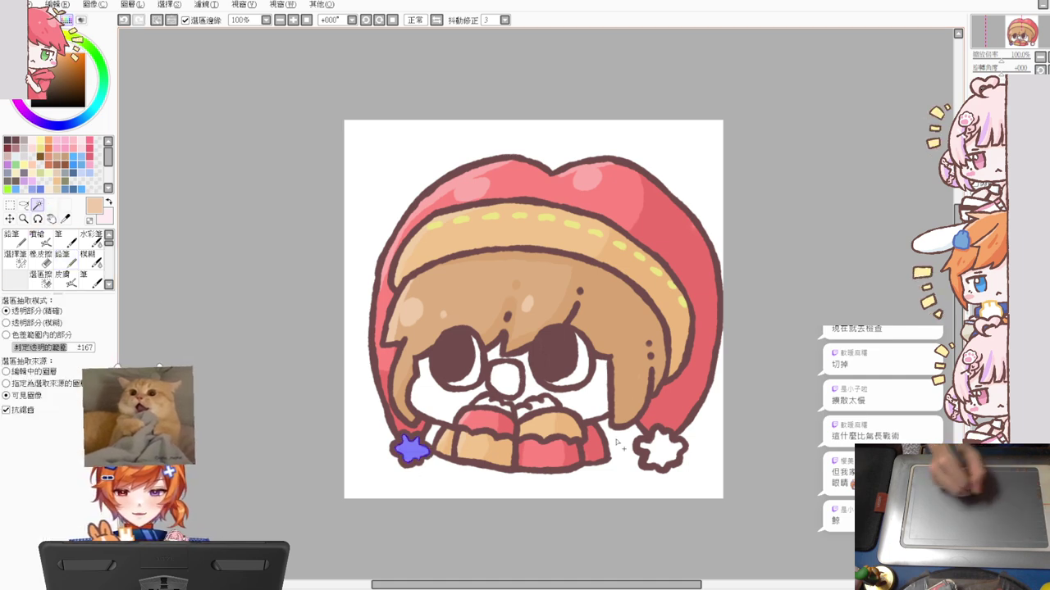
left_click(661, 448)
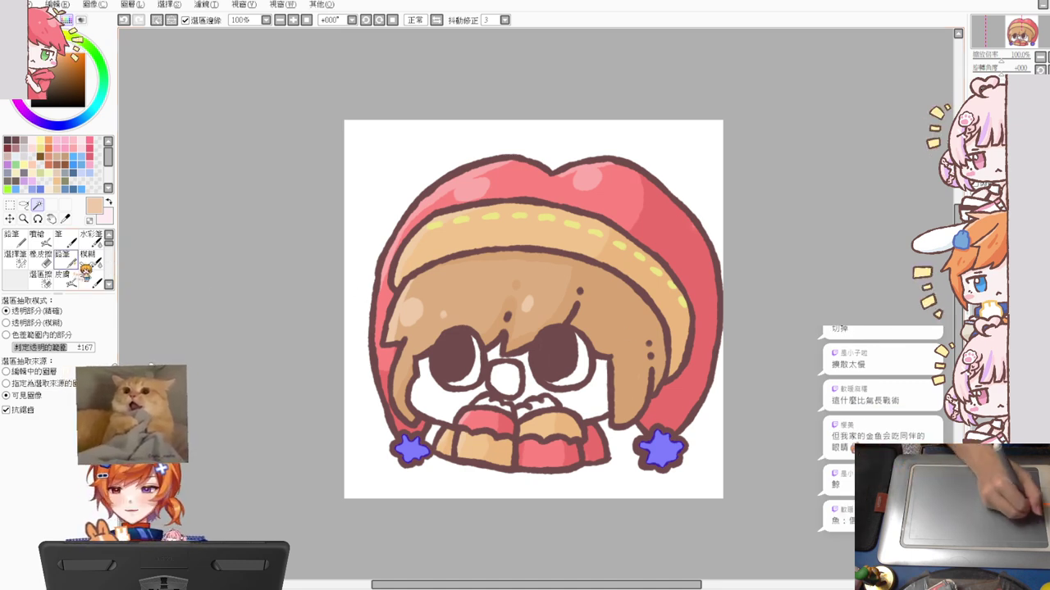
left_click(63, 256)
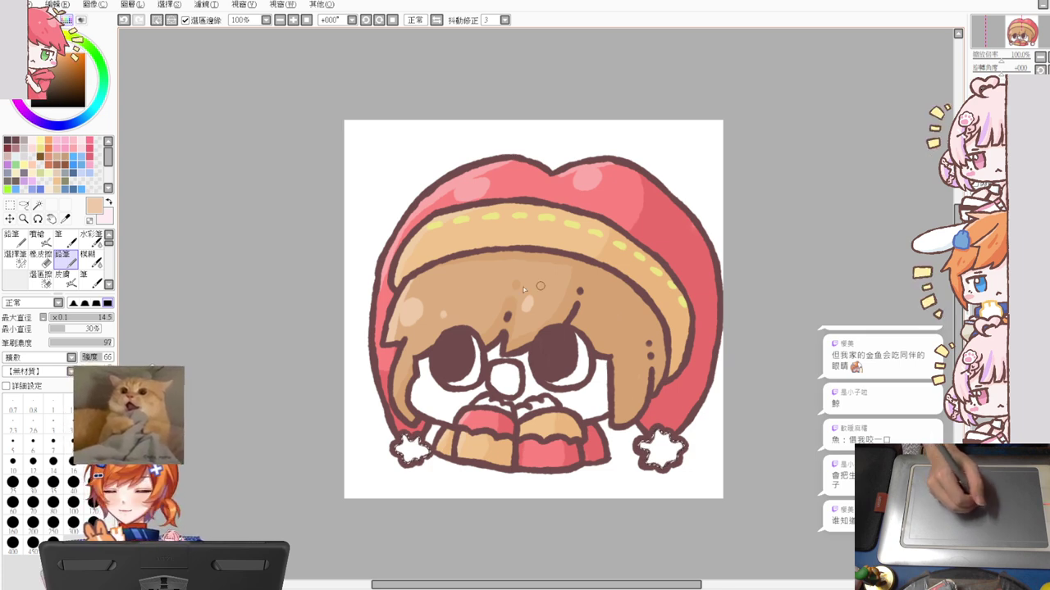
left_click(37, 205)
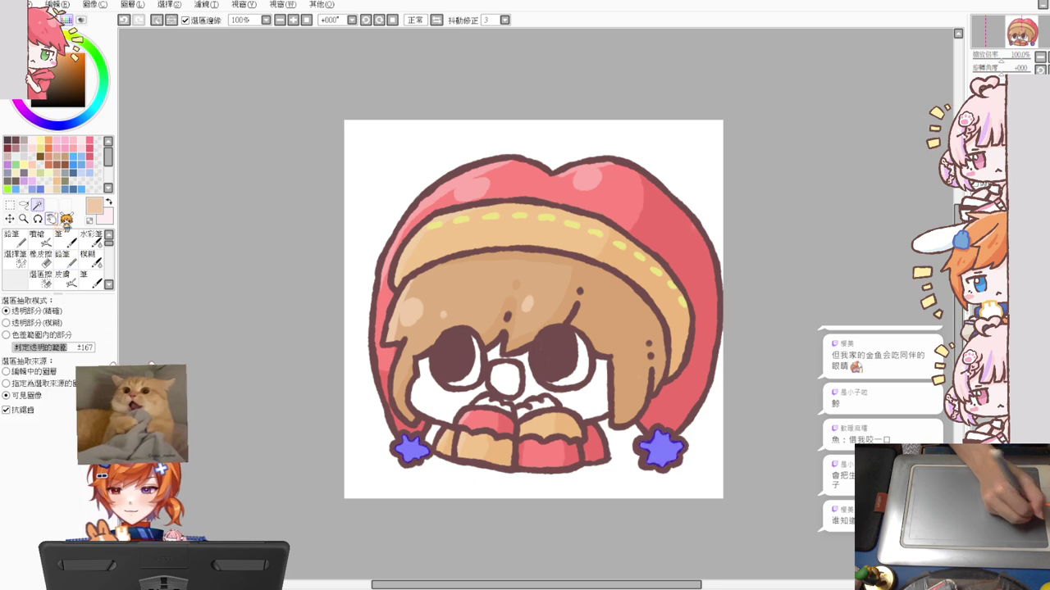
left_click(472, 377)
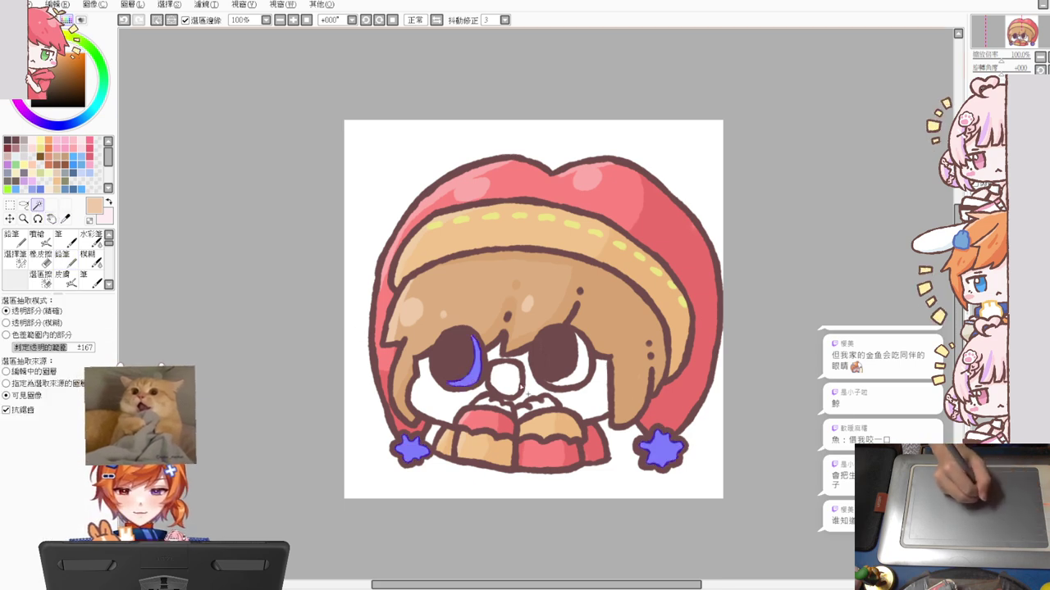
left_click(580, 374)
Set the Selection Pen to size 7, add the small gap at the top of the left eye to the selection, and choose white
left_click(14, 257)
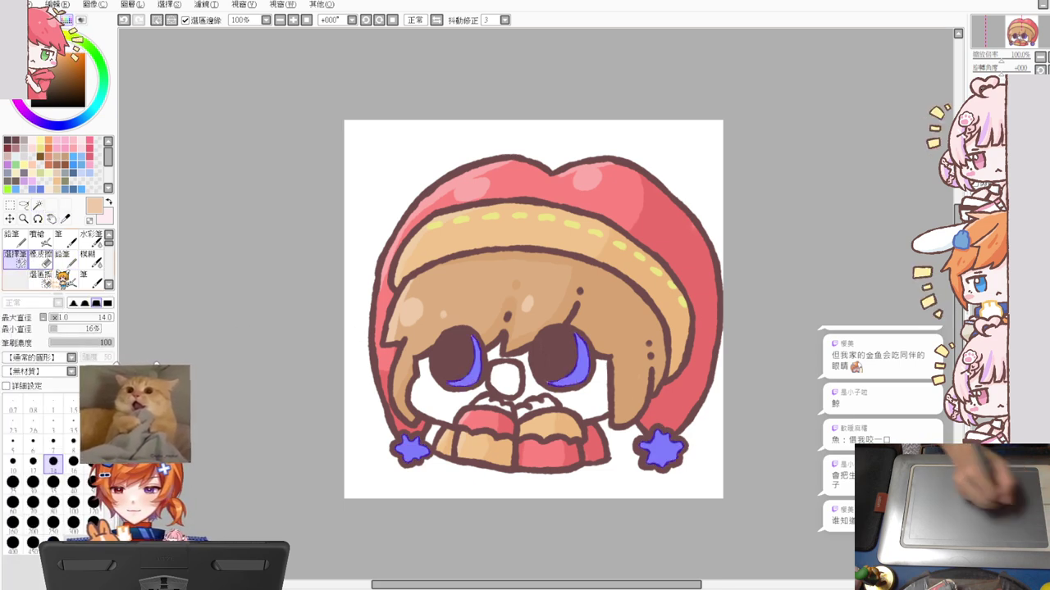
key("bracketright")
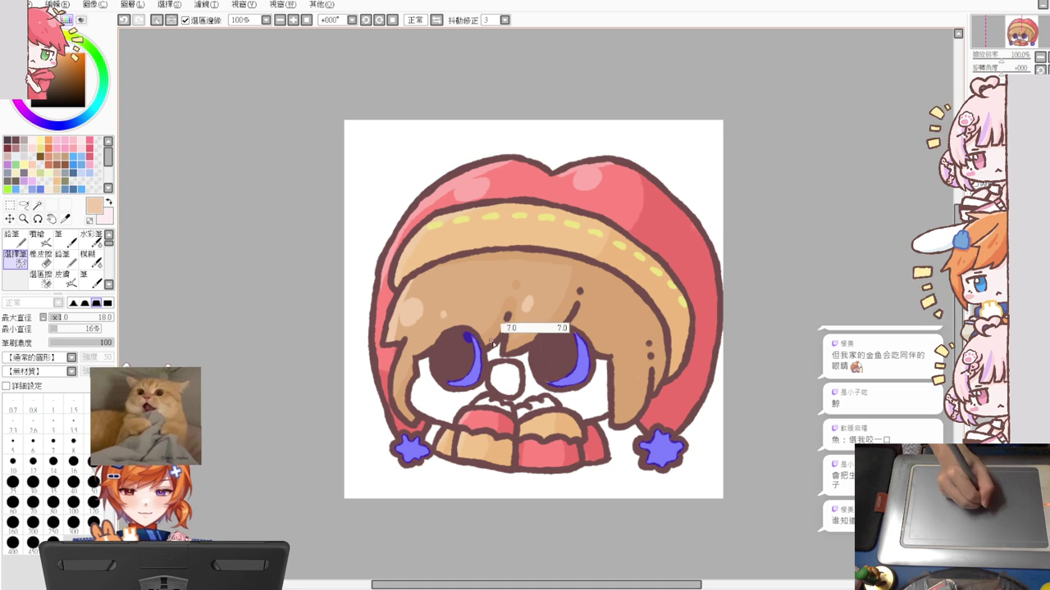
key("bracketleft")
key("bracketleft")
key("bracketleft")
key("bracketleft")
key("bracketleft")
key("bracketleft")
key("bracketleft")
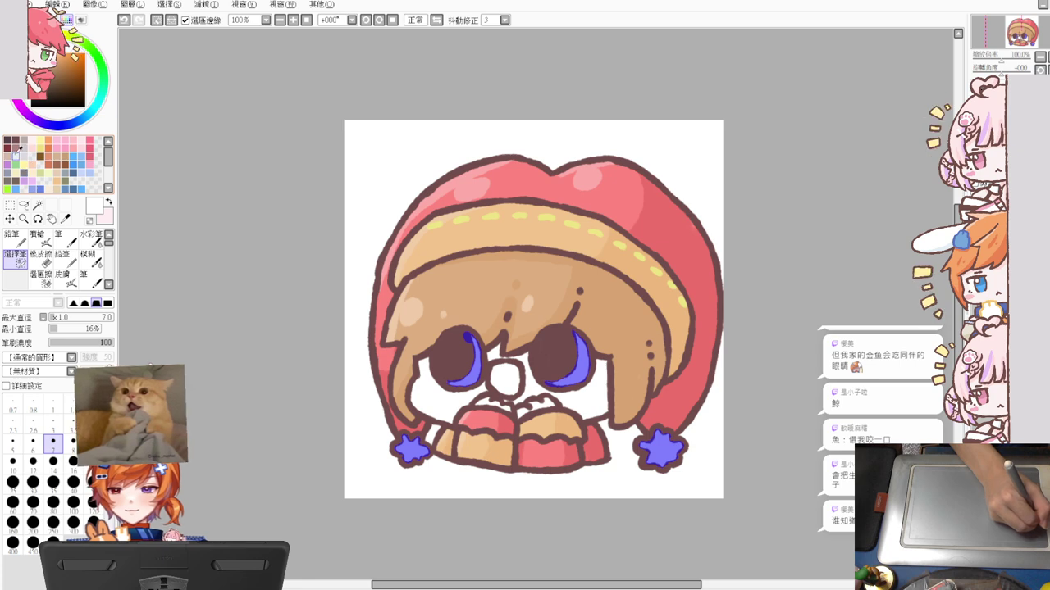
Shade both pom-poms with pale blue-grey using the pencil at size 17.8, and clear the selection
left_click(18, 152)
left_click(62, 256)
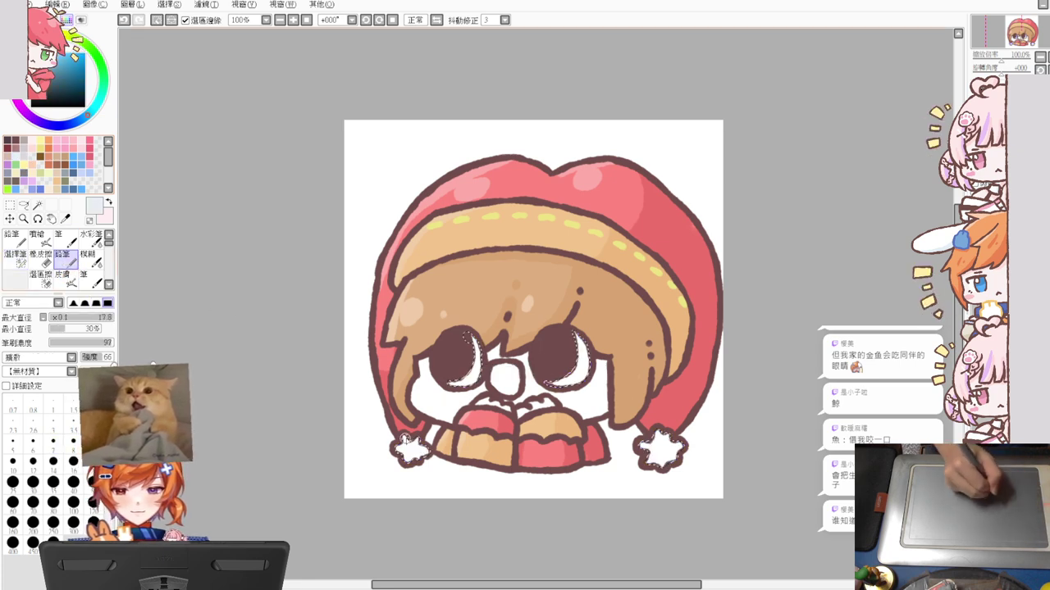
left_click_drag(408, 443, 418, 451)
mouse_move(643, 436)
left_mouse_down()
mouse_move(665, 438)
mouse_move(660, 462)
left_mouse_up()
key("ctrl+d")
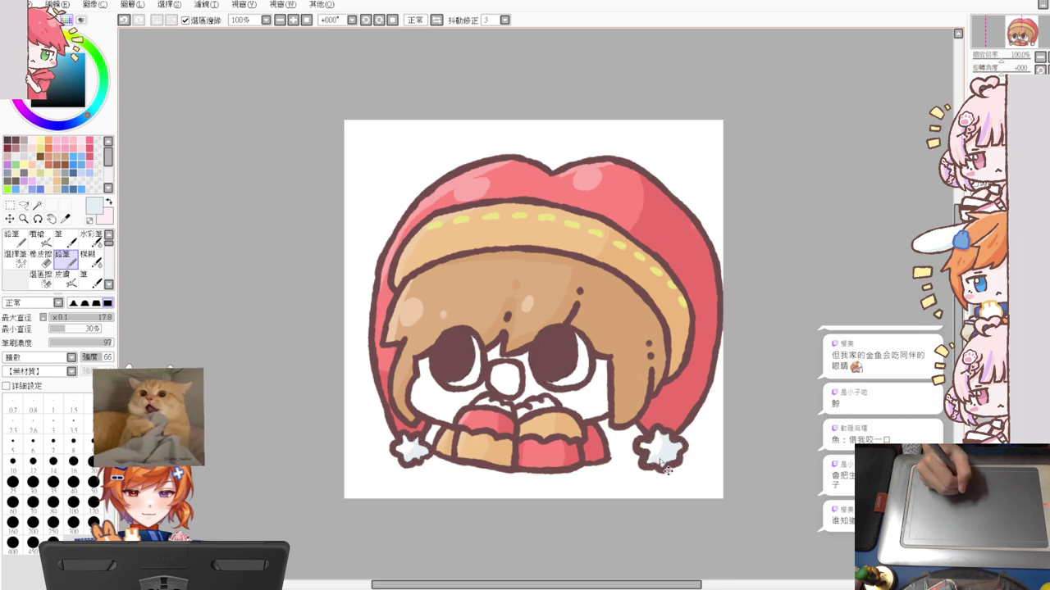
Select the round shape between the eyes, fill it with deep pink, and clear the selection
left_click(36, 205)
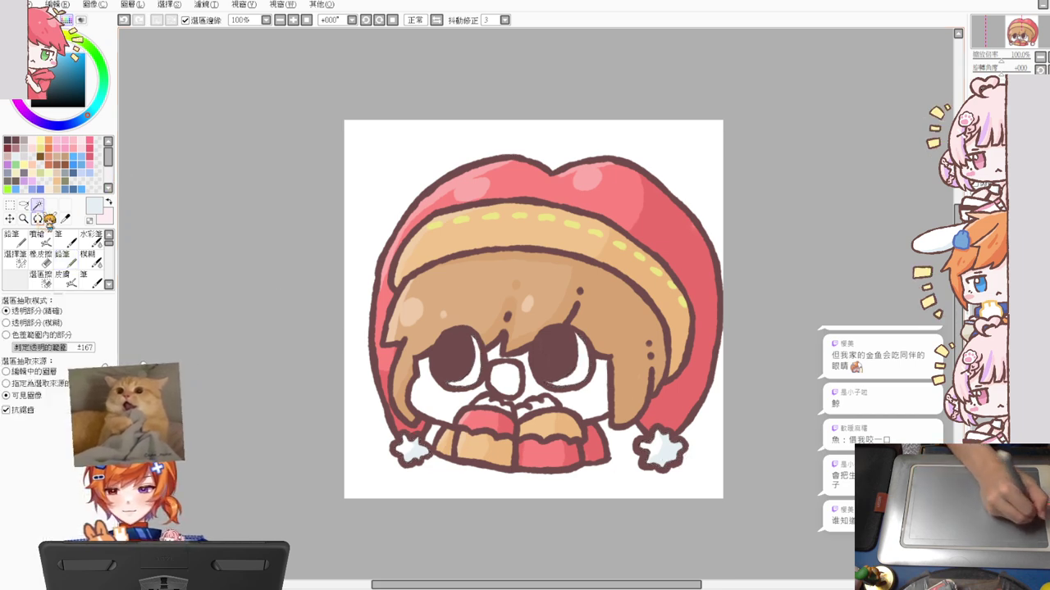
left_click(511, 383)
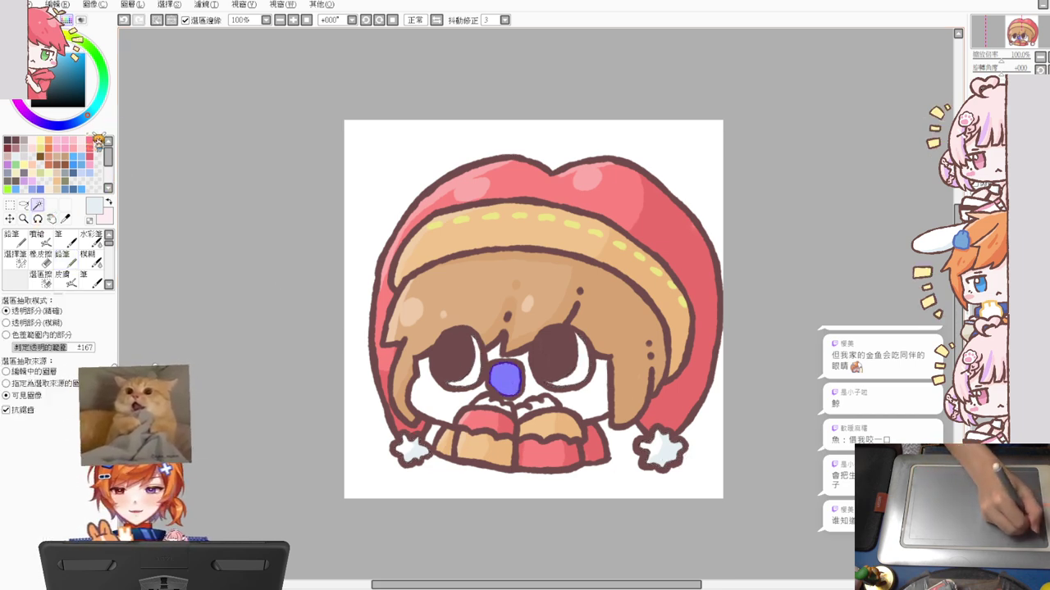
left_click(90, 152)
key("ctrl+f")
key("ctrl+d")
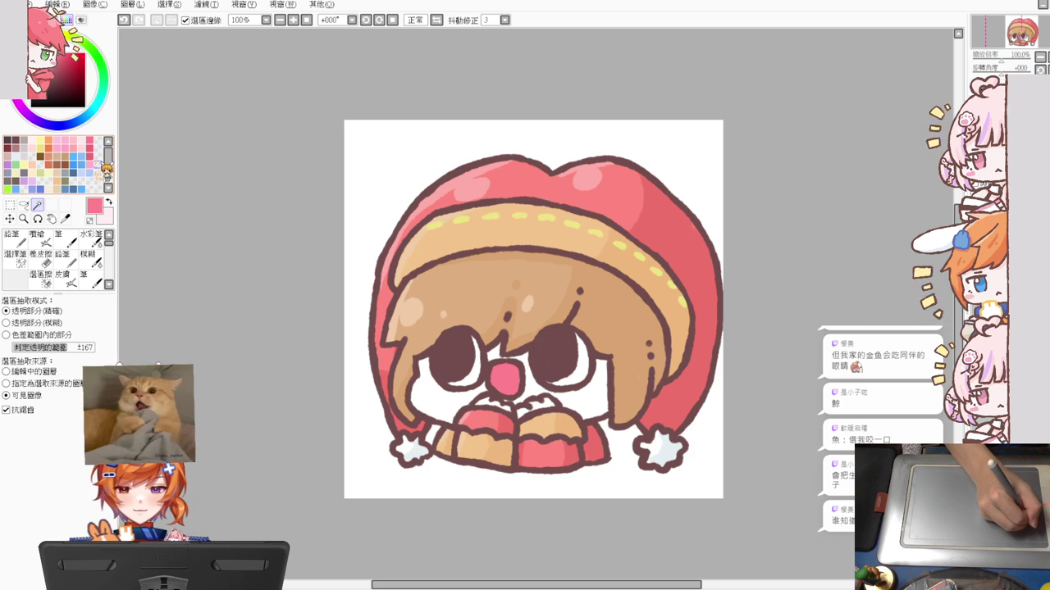
Select the face and hand areas in the line art and colour them with pale pink skin tone
left_click(494, 408)
left_click(533, 395, "shift")
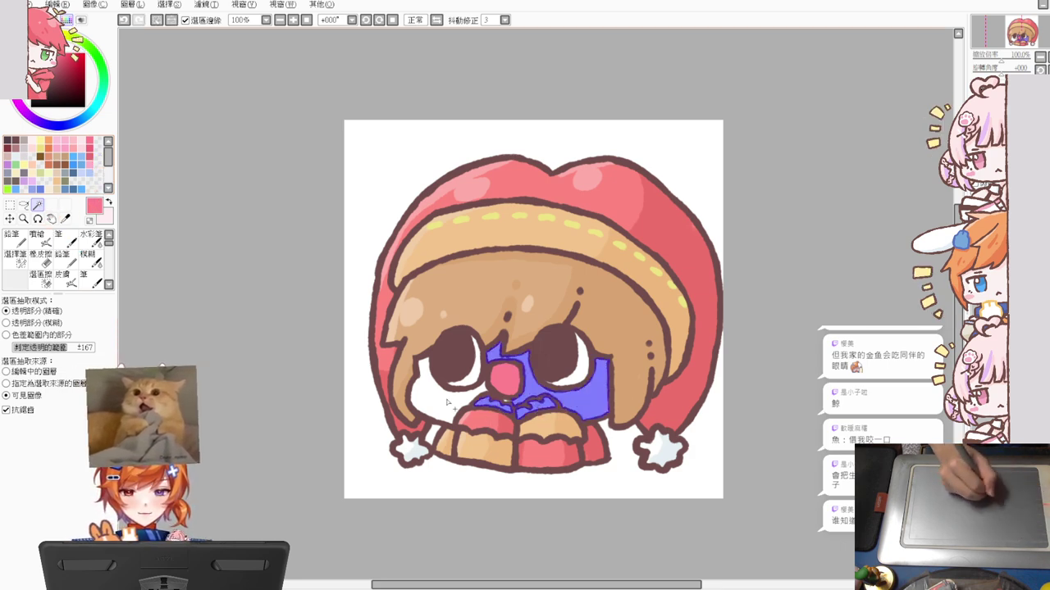
left_click(441, 404, "shift")
left_click(15, 256)
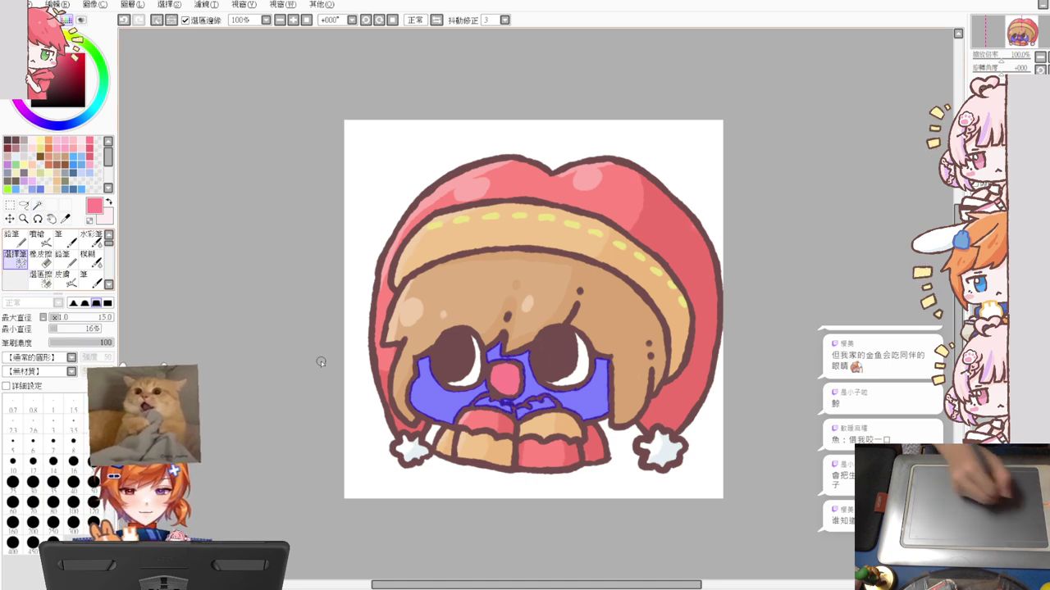
left_click(34, 150)
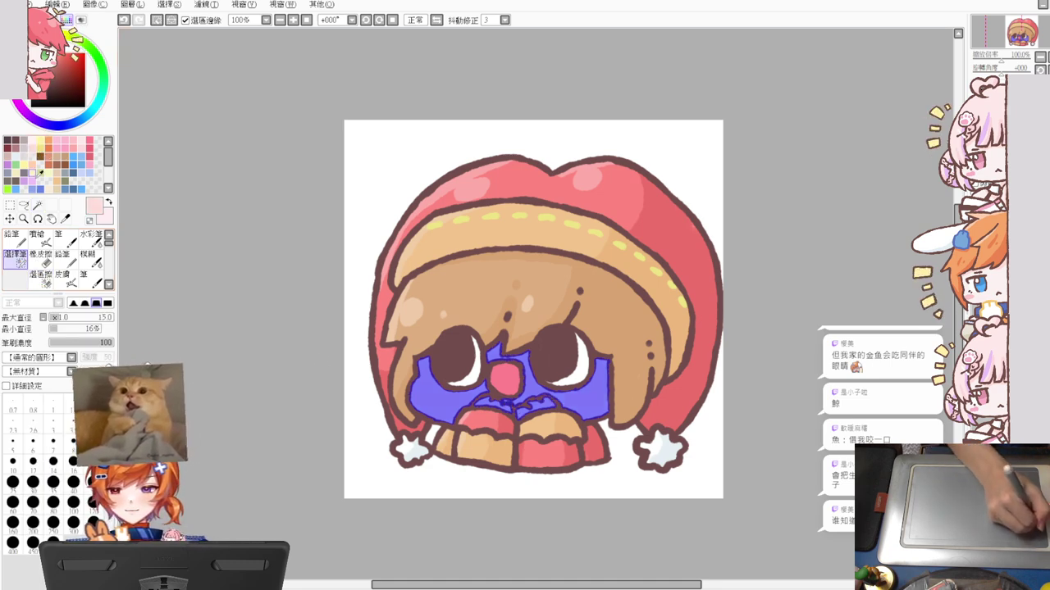
left_click(62, 255)
key("bracketright")
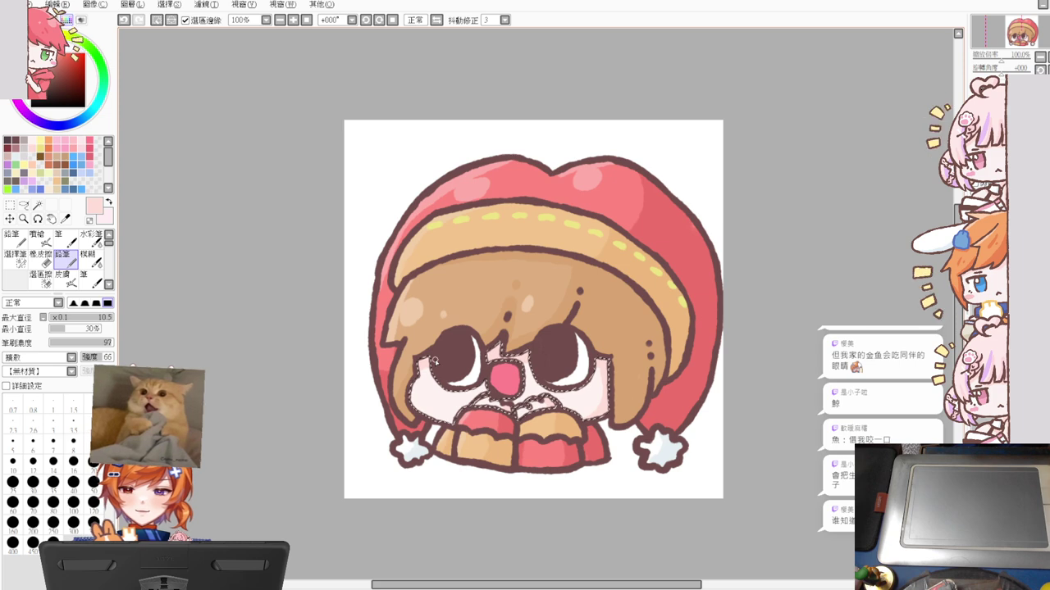
Paint pink blush on both cheeks at brush size 21.6, add deep pink diagonal hatching at size 10.2, and clear the selection
left_click(91, 164)
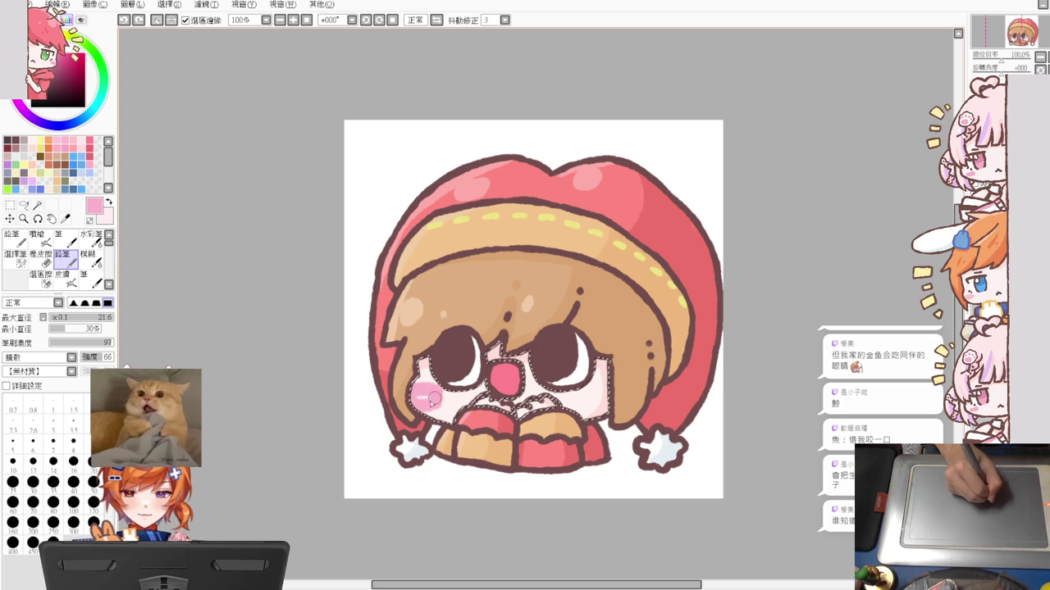
left_click_drag(589, 403, 594, 398)
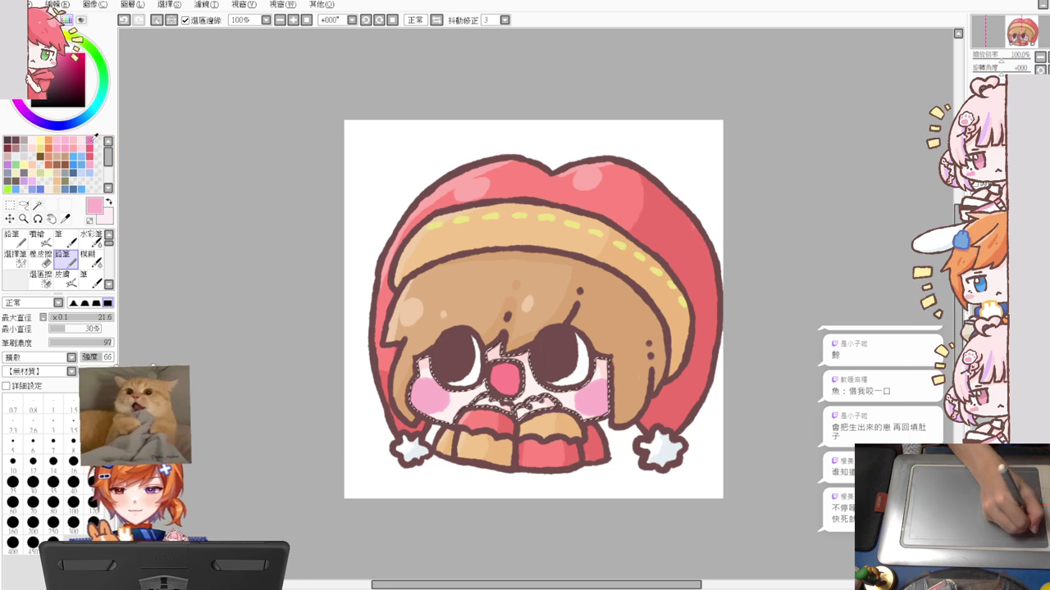
left_click(505, 379, "alt")
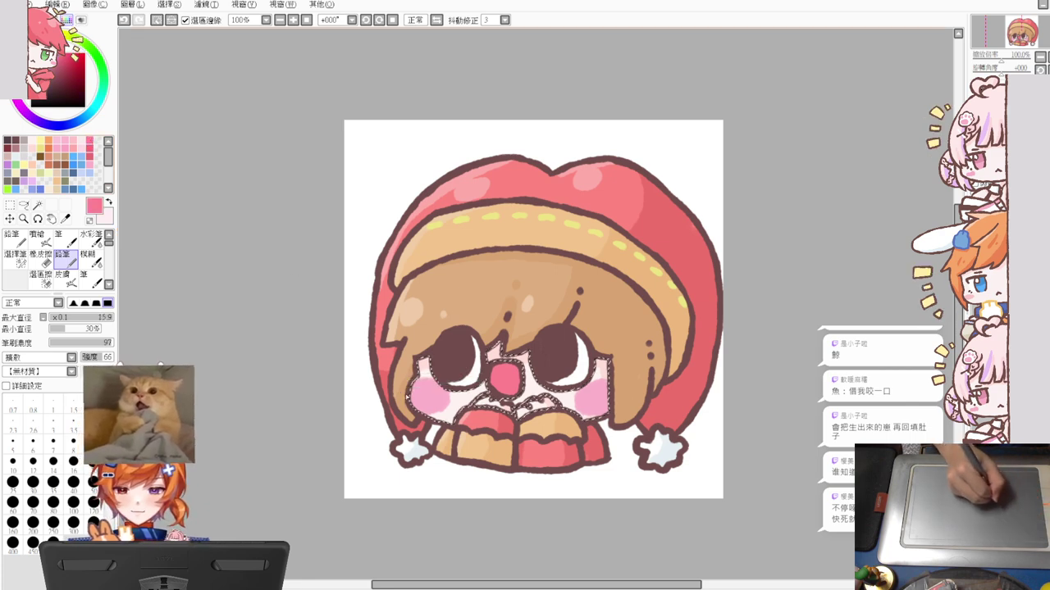
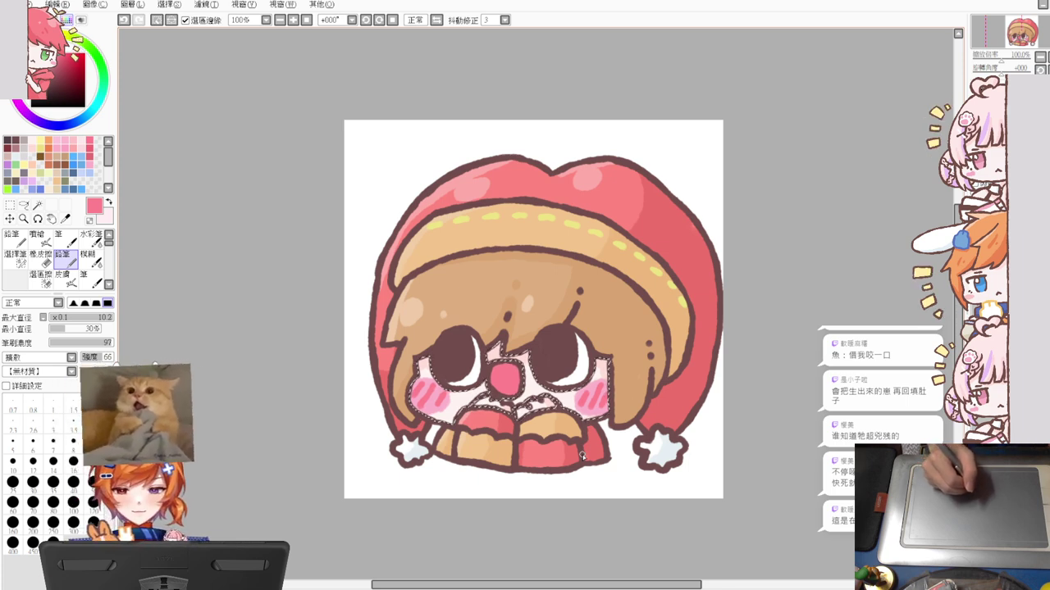
key("ctrl+d")
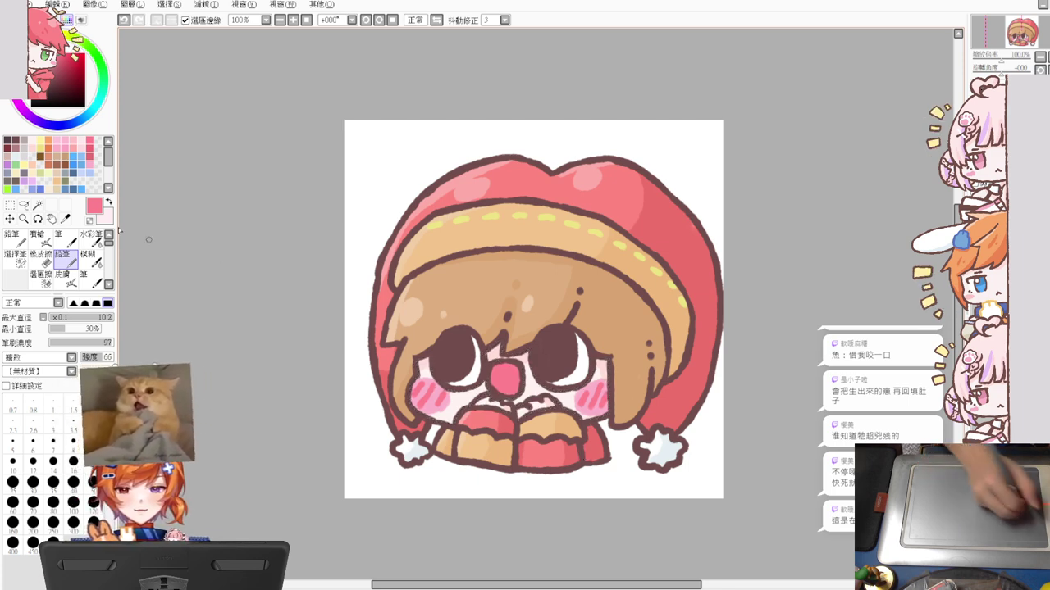
left_click(37, 204)
left_click(599, 332)
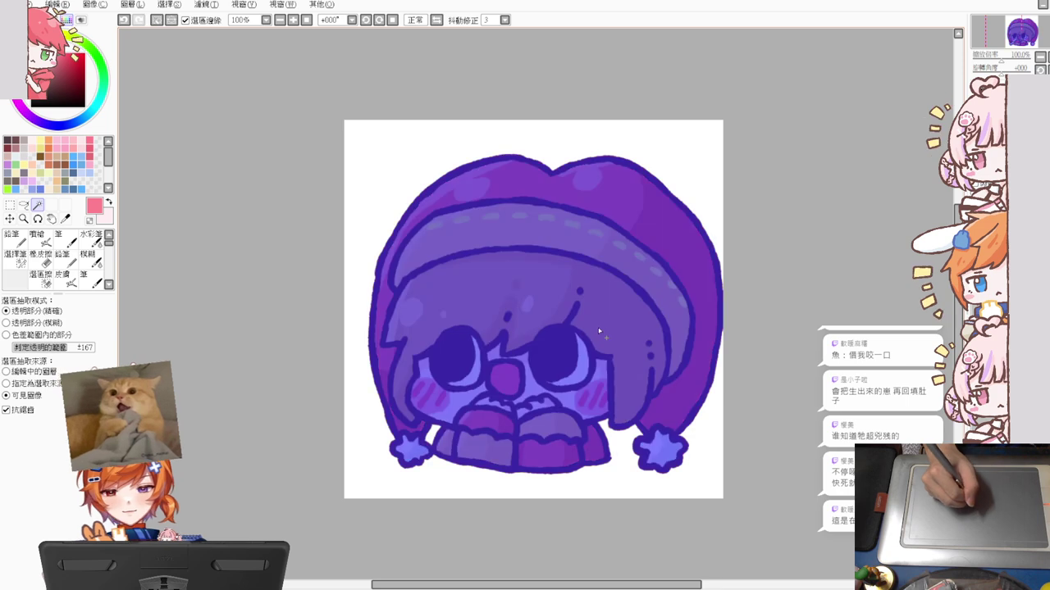
key("ctrl+d")
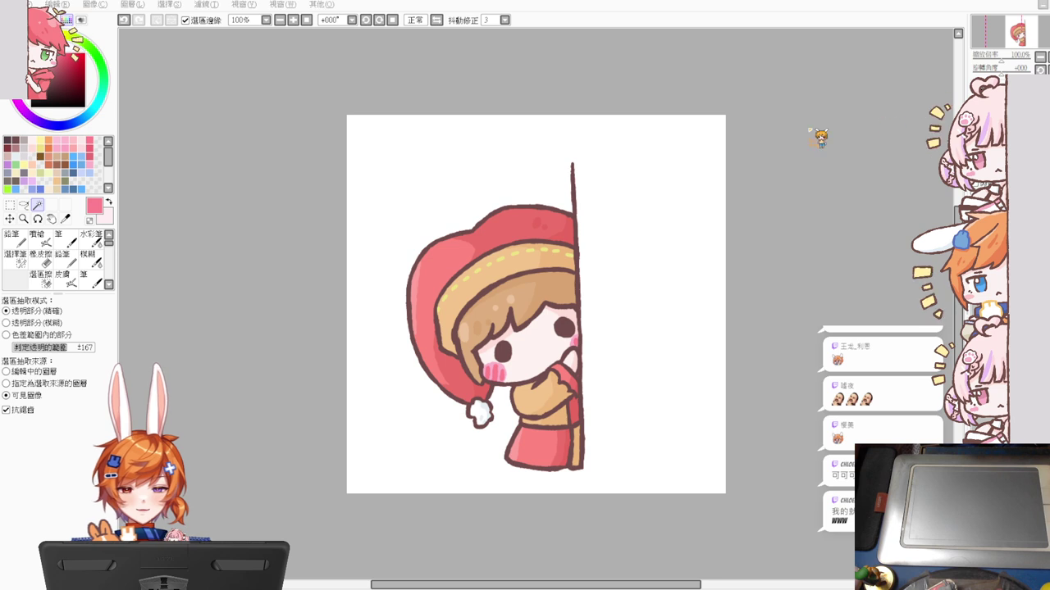
Close the peeking-character drawing, and on the faded cat-eared reference draw a zigzag fringe line between the eyes in dark brown pencil
key("ctrl+w")
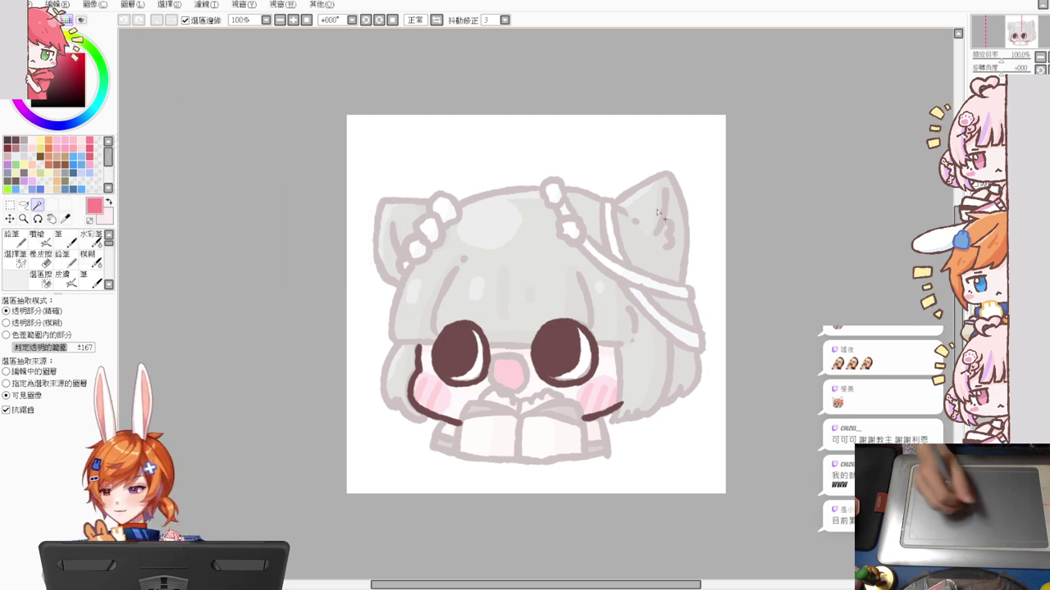
left_click(62, 258)
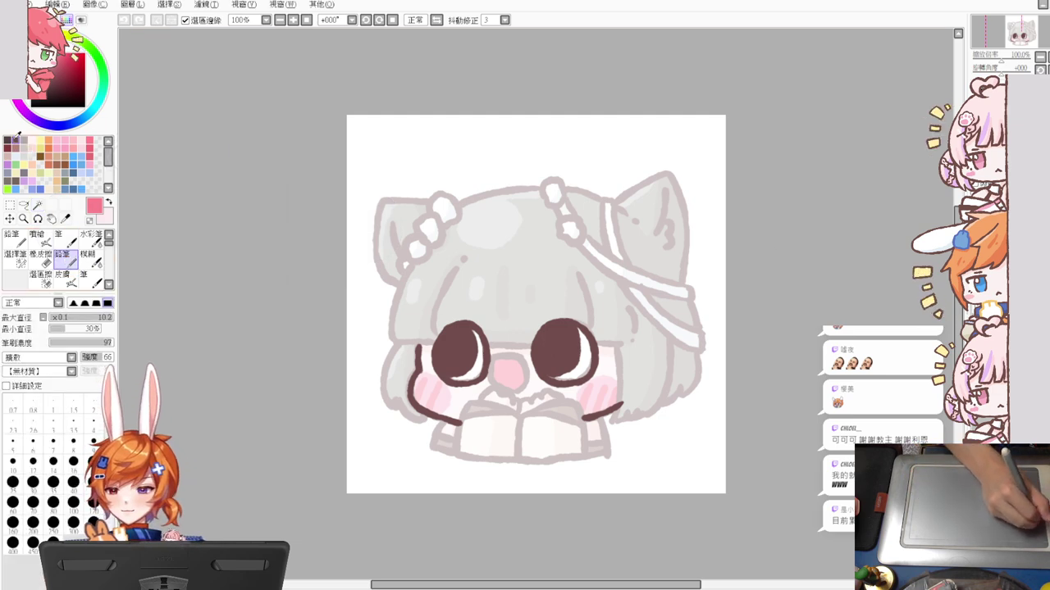
left_click(14, 140)
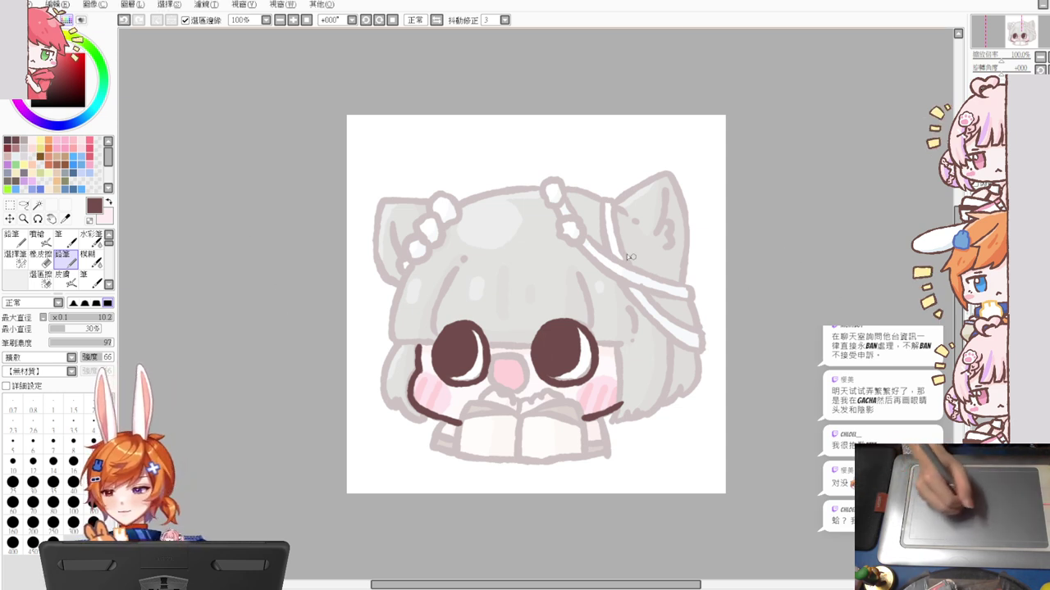
left_click(462, 261)
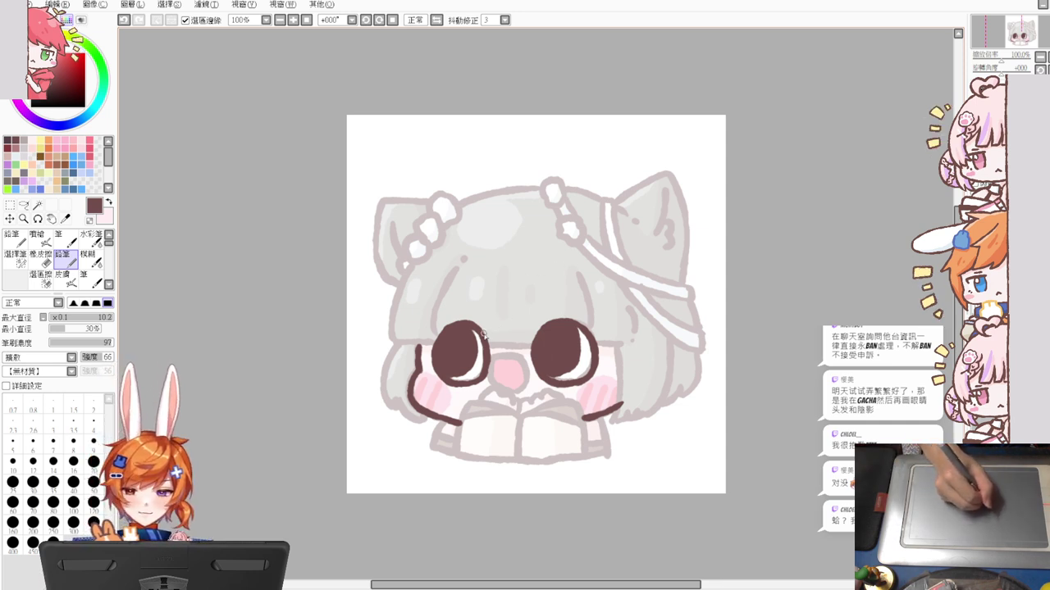
left_click_drag(489, 333, 537, 338)
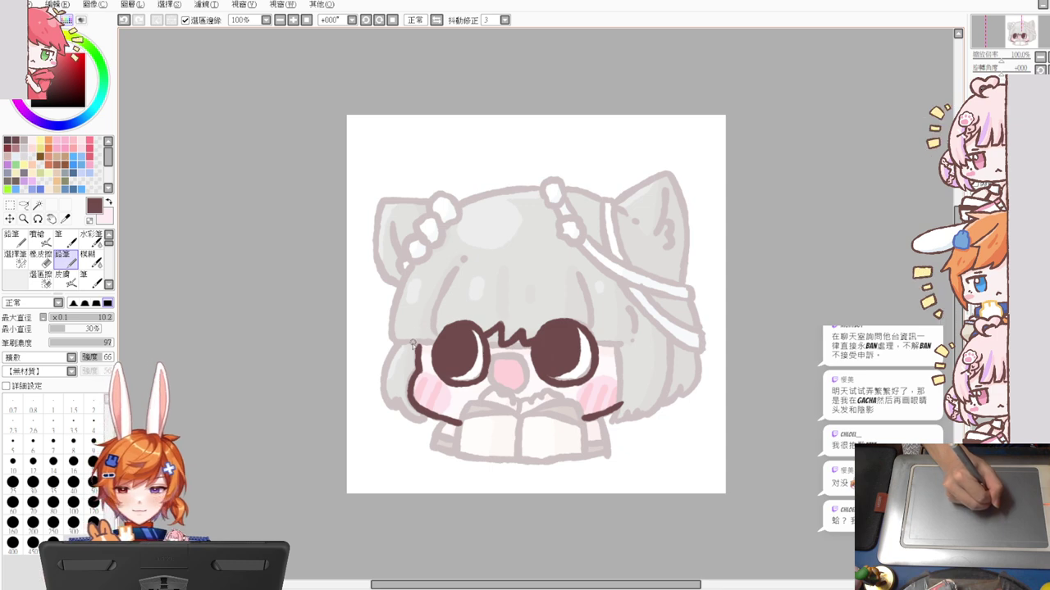
Draw the short fringe curve beside the left eye and the hair edge running down past the right eye, undoing faulty strokes
mouse_move(412, 347)
left_mouse_down()
mouse_move(443, 334)
mouse_move(433, 322)
left_mouse_up()
key("ctrl+z")
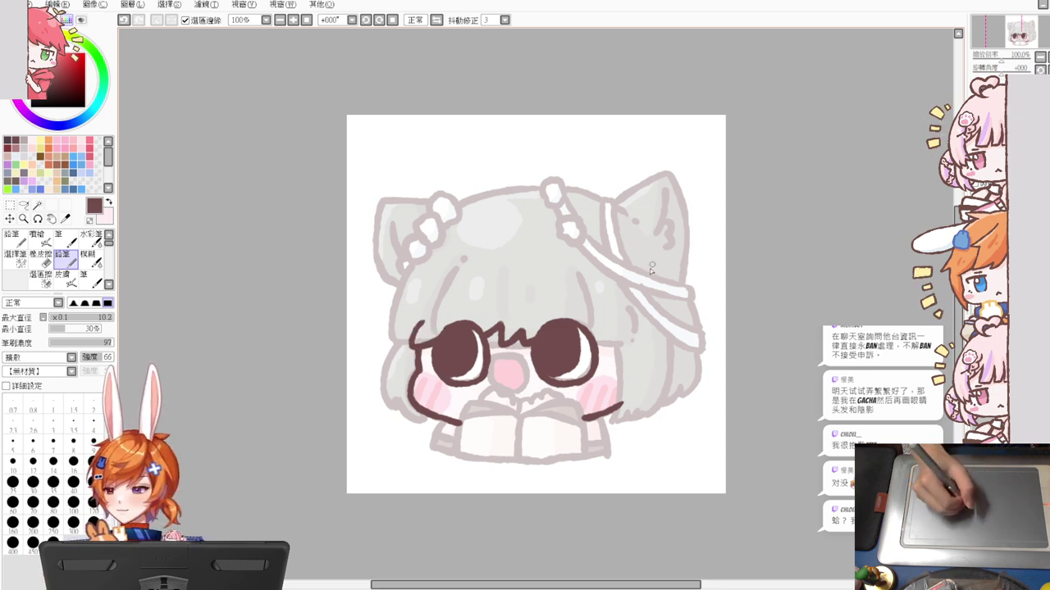
mouse_move(594, 339)
left_mouse_down()
mouse_move(609, 322)
mouse_move(620, 359)
mouse_move(609, 338)
mouse_move(624, 351)
mouse_move(615, 416)
left_mouse_up()
key("ctrl+z")
key("ctrl+z")
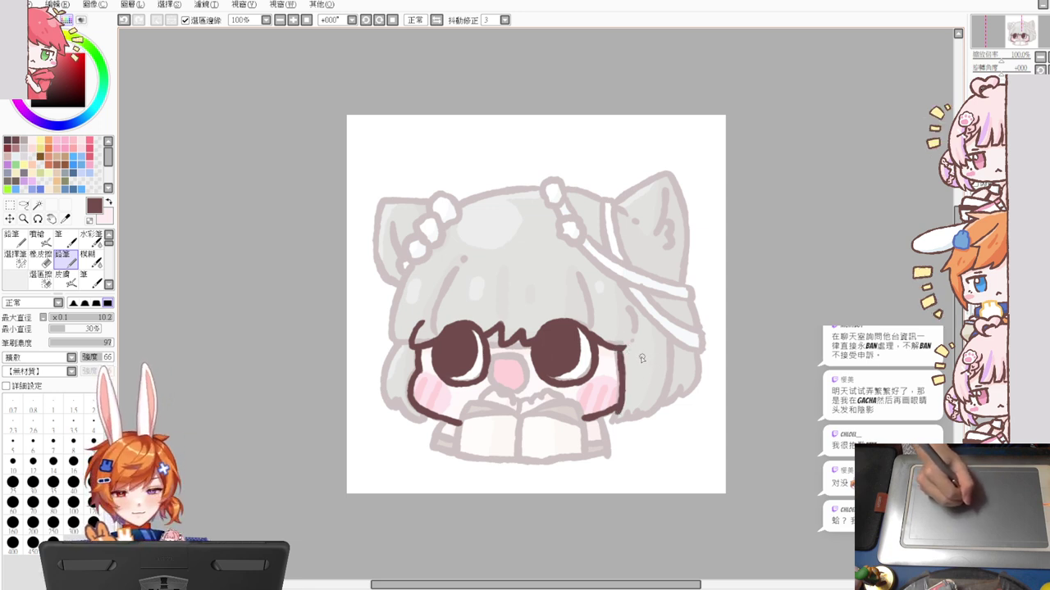
Draw the jagged side lock on the right of the face and the small ear on the left, redoing faulty strokes
mouse_move(642, 359)
left_mouse_down()
mouse_move(648, 386)
mouse_move(646, 360)
mouse_move(657, 371)
mouse_move(642, 408)
mouse_move(618, 415)
mouse_move(656, 401)
left_mouse_up()
key("ctrl+z")
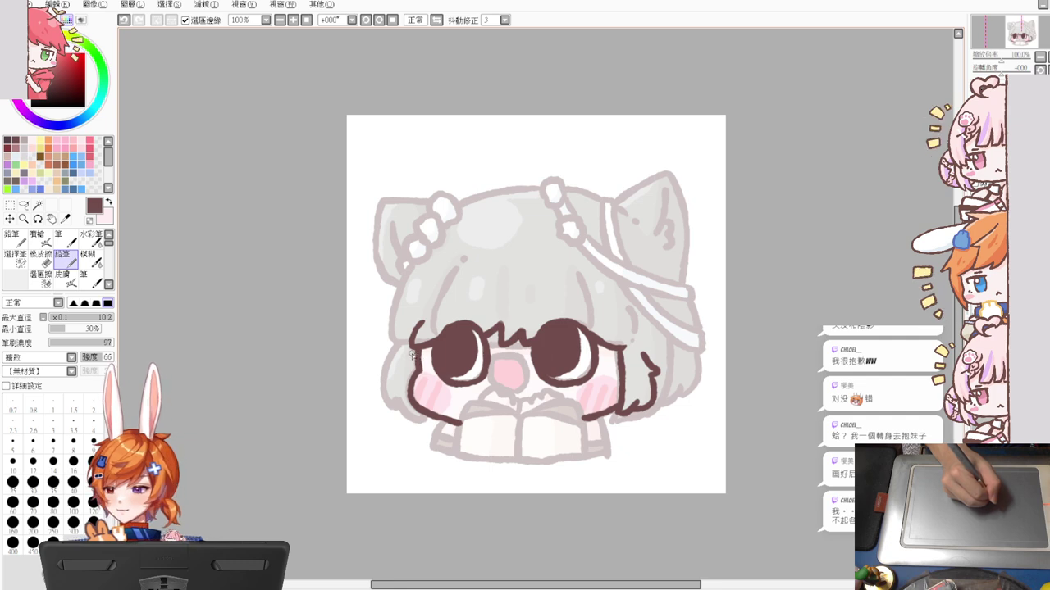
left_click_drag(410, 344, 401, 366)
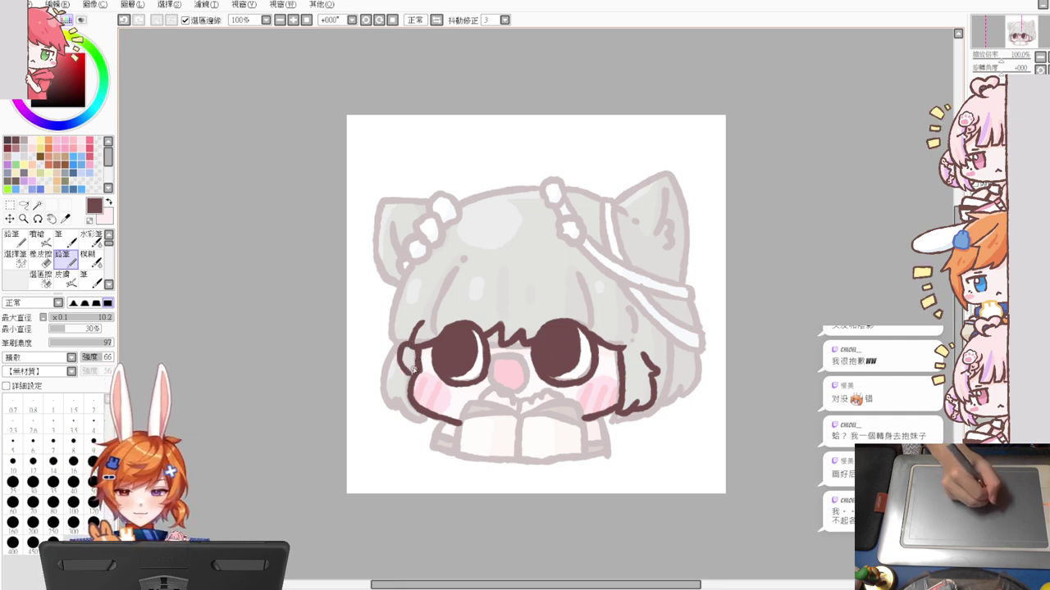
key("ctrl+z")
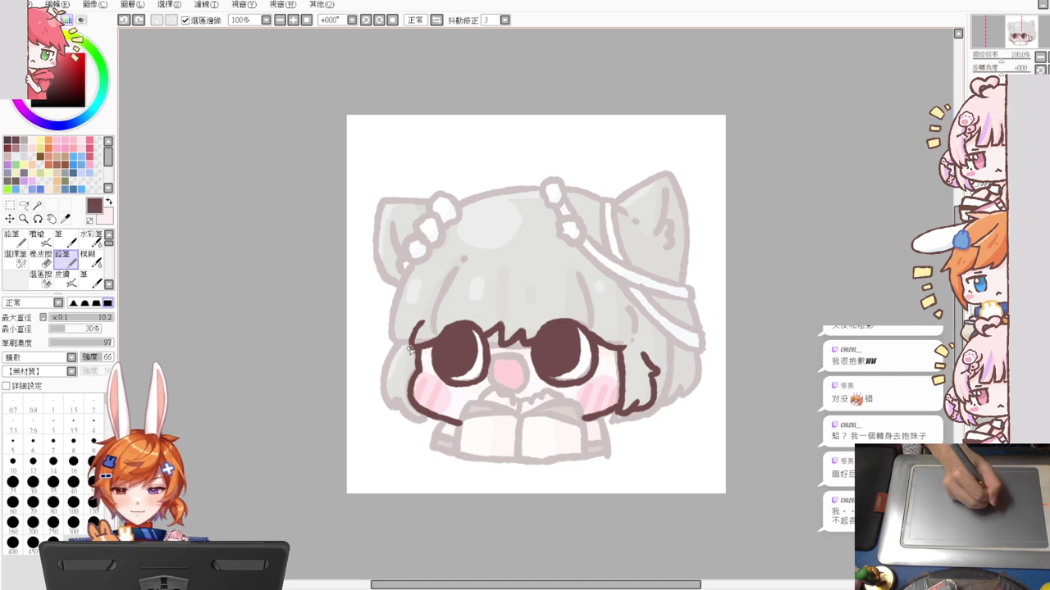
left_click_drag(410, 348, 410, 387)
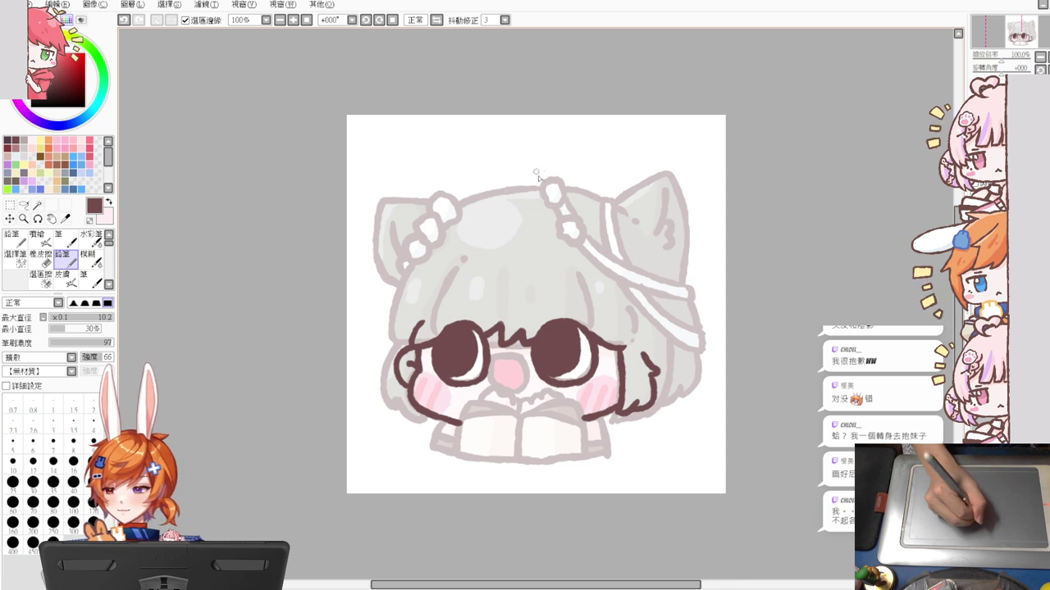
Draw a curved, leaf-shaped tuft of hair standing up from the crown in dark brown pencil, redoing the faulty stroke
mouse_move(535, 197)
left_mouse_down()
mouse_move(574, 152)
mouse_move(583, 162)
mouse_move(575, 144)
left_mouse_up()
key("ctrl+z")
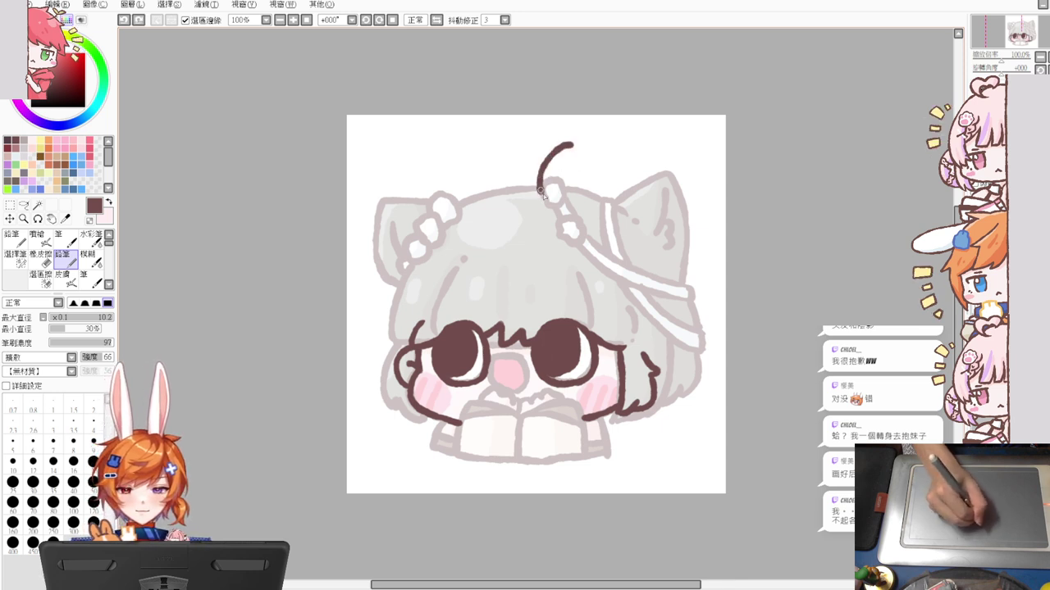
key("ctrl+z")
mouse_move(537, 196)
left_mouse_down()
mouse_move(526, 161)
mouse_move(581, 143)
mouse_move(545, 194)
left_mouse_up()
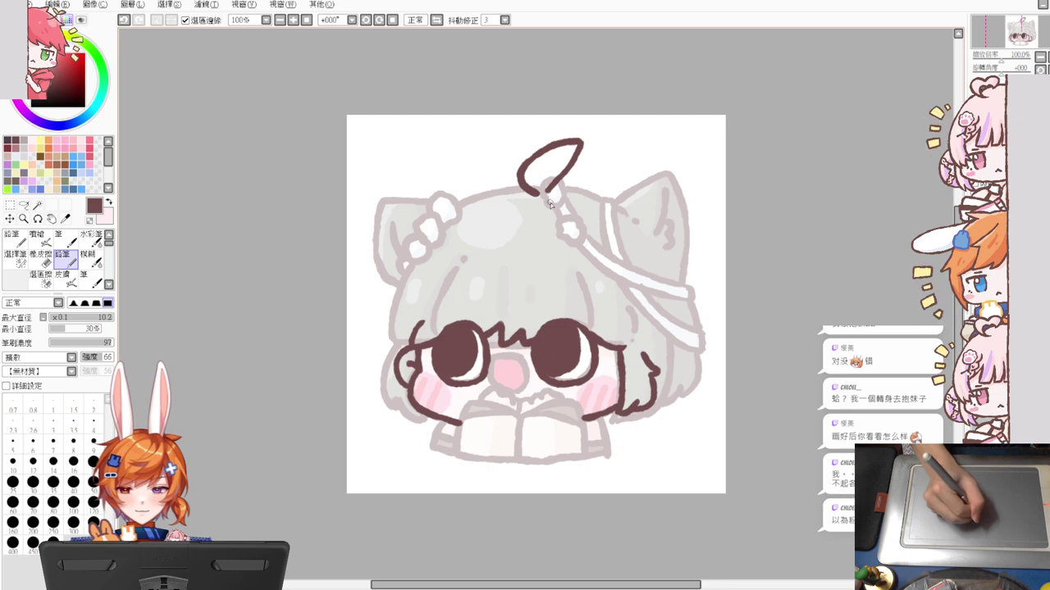
Draw the outer hair outline down both sides of the head with pointed tips, plus the side lock beside the left ear
mouse_move(546, 191)
left_mouse_down()
mouse_move(636, 221)
mouse_move(665, 243)
left_mouse_up()
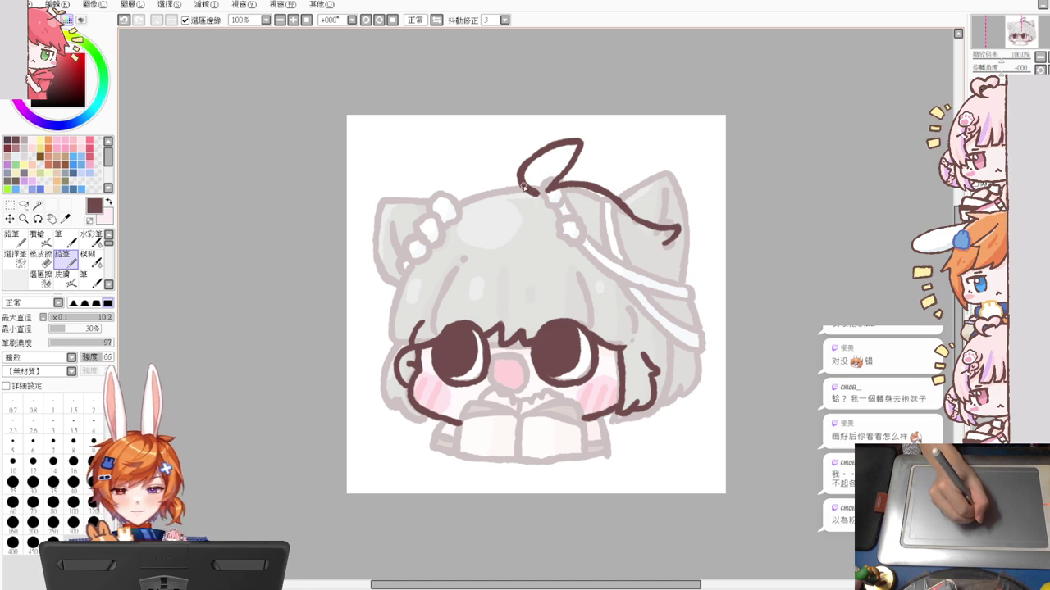
mouse_move(524, 187)
left_mouse_down()
mouse_move(424, 203)
mouse_move(436, 217)
mouse_move(402, 250)
mouse_move(369, 338)
mouse_move(394, 329)
left_mouse_up()
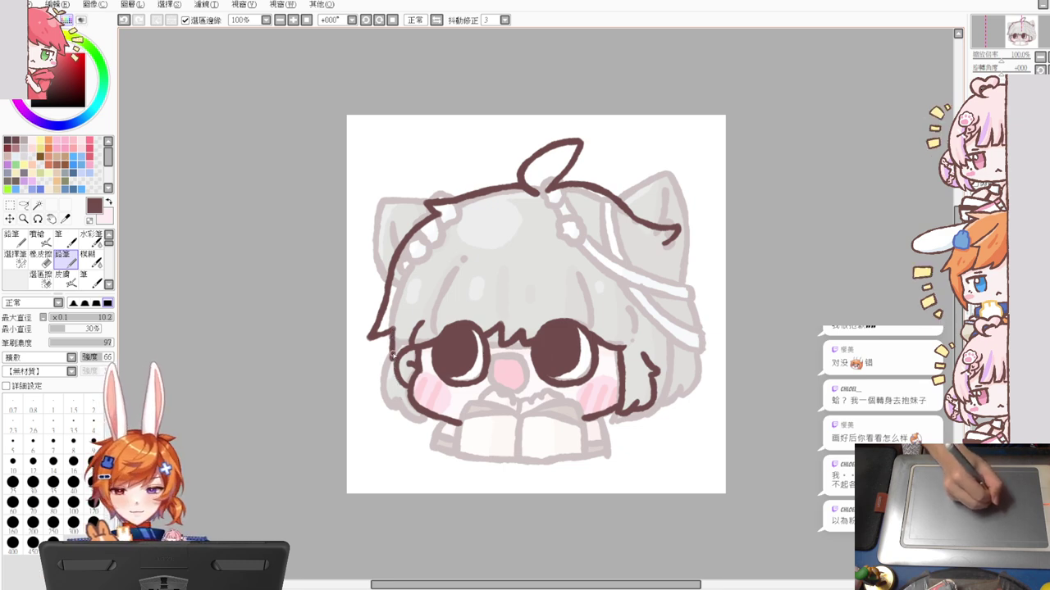
mouse_move(390, 349)
left_mouse_down()
mouse_move(392, 387)
mouse_move(409, 408)
mouse_move(392, 370)
mouse_move(415, 396)
left_mouse_up()
key("ctrl+z")
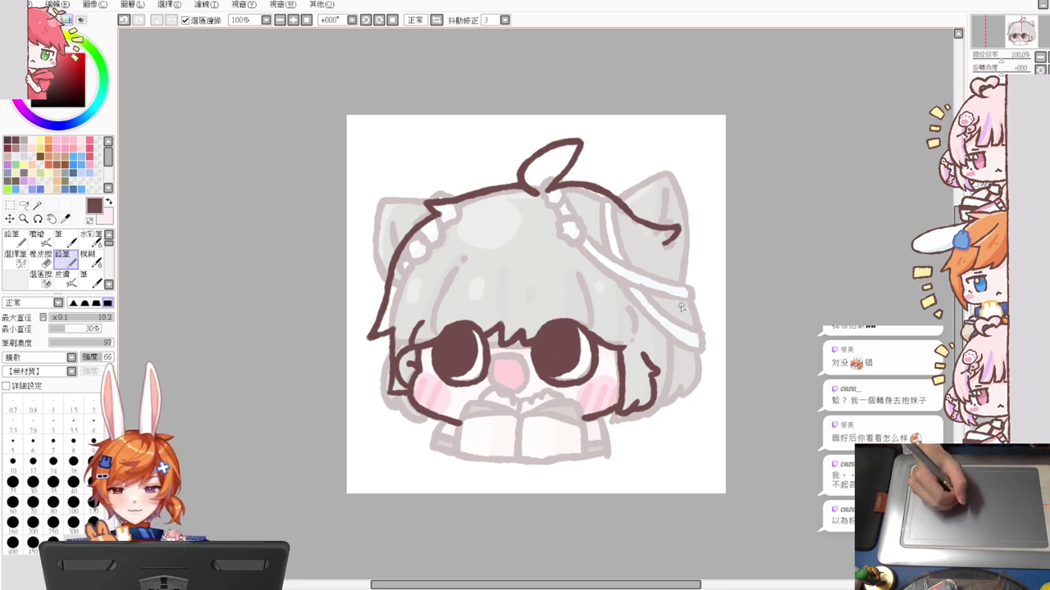
key("ctrl+z")
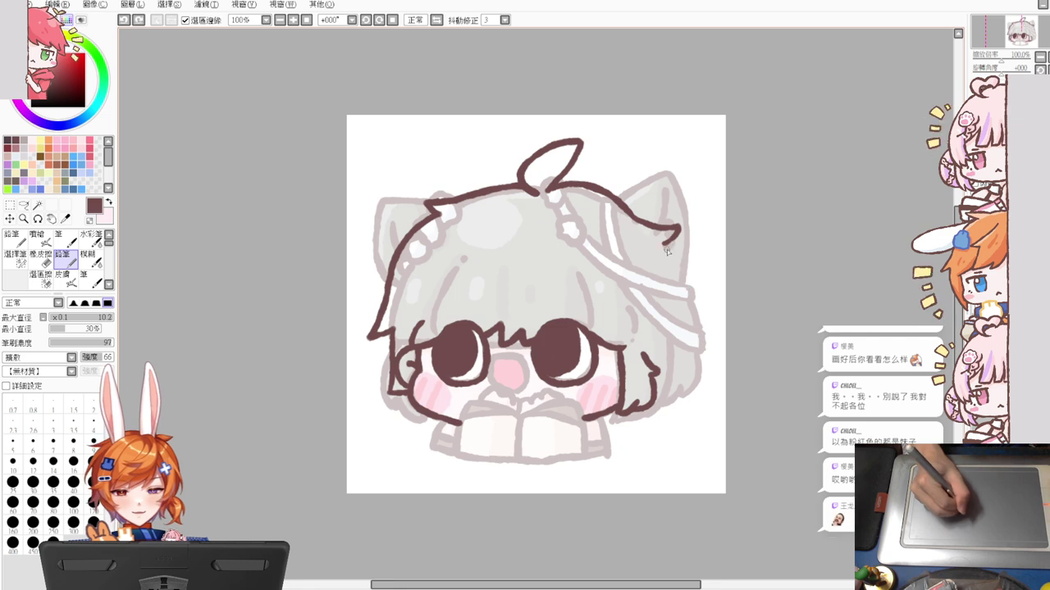
mouse_move(666, 245)
left_mouse_down()
mouse_move(681, 276)
mouse_move(685, 331)
mouse_move(664, 245)
mouse_move(689, 305)
mouse_move(691, 352)
mouse_move(690, 340)
mouse_move(690, 368)
left_mouse_up()
key("ctrl+z")
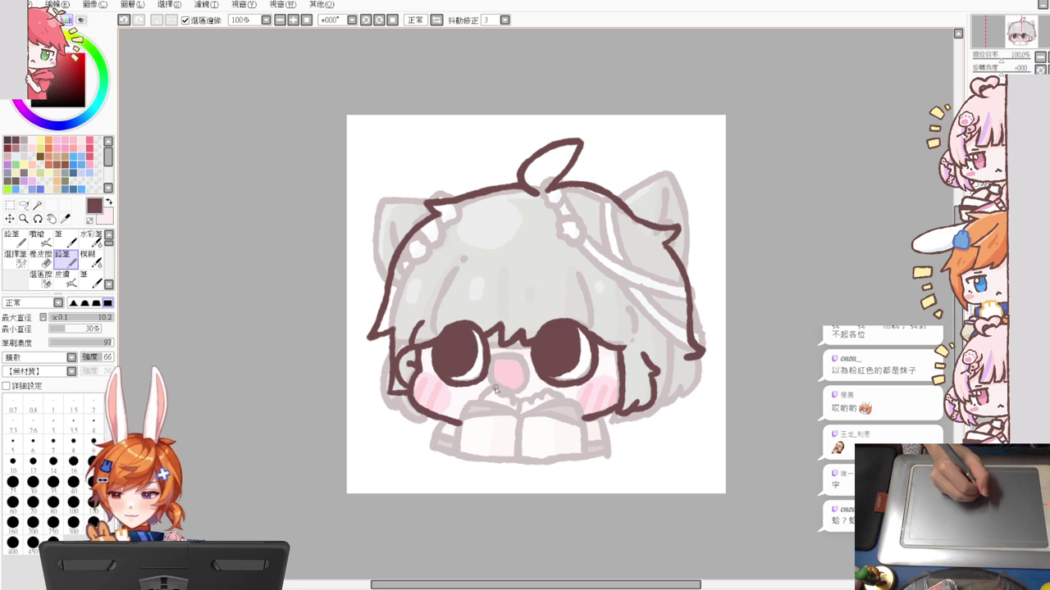
Draw the scalloped fingertips of both raised hands just below the mouth, undoing and redrawing faulty strokes
left_click_drag(492, 389, 463, 439)
key("ctrl+z")
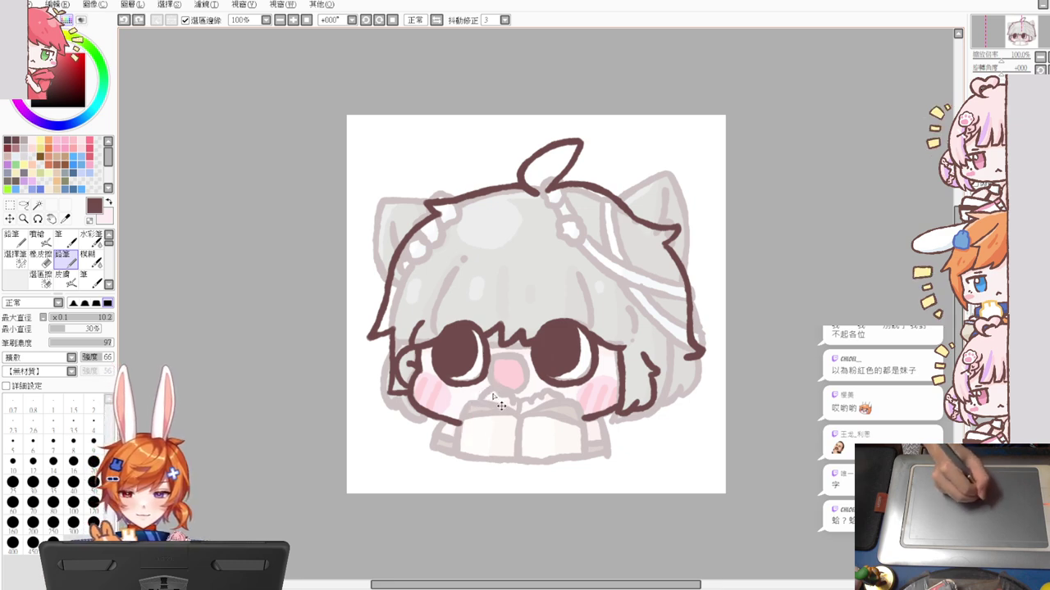
mouse_move(494, 383)
left_mouse_down()
mouse_move(467, 448)
mouse_move(481, 400)
mouse_move(497, 395)
mouse_move(486, 392)
mouse_move(522, 410)
left_mouse_up()
key("ctrl+z")
key("ctrl+z")
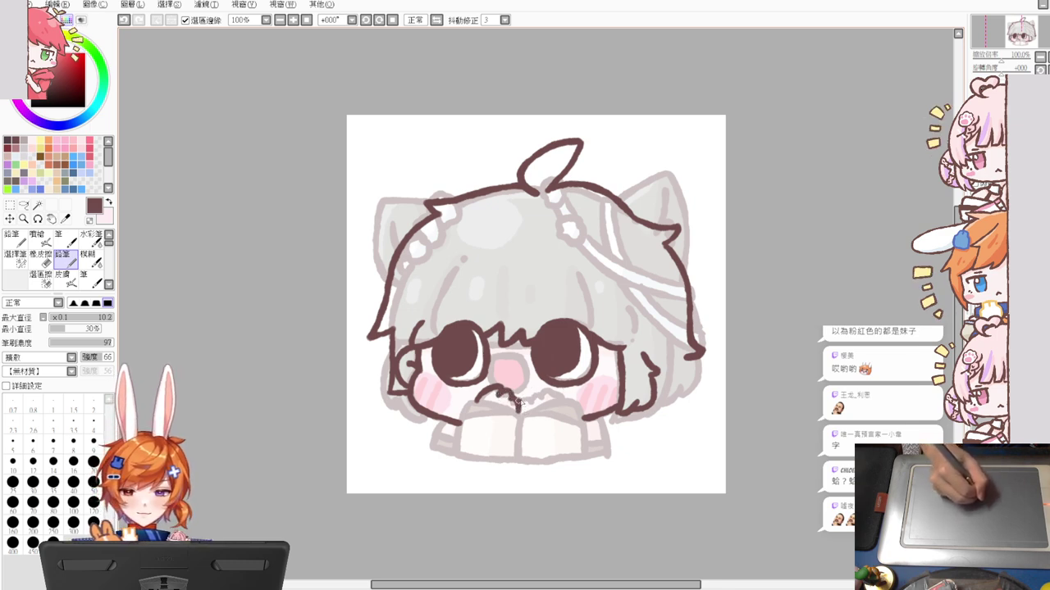
key("ctrl+z")
left_click_drag(514, 397, 560, 402)
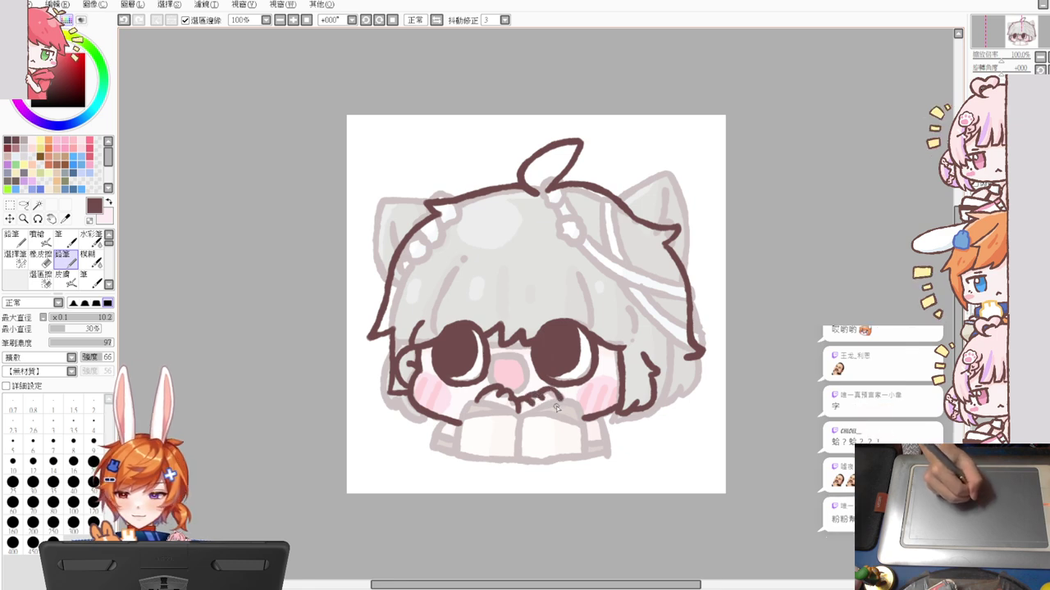
key("ctrl+z")
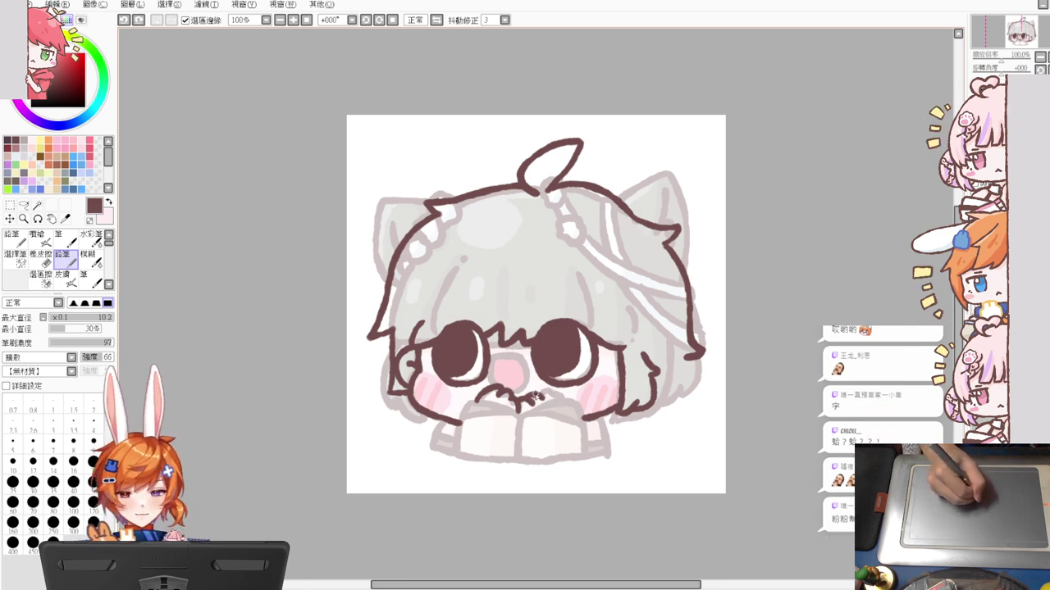
left_click_drag(538, 396, 556, 402)
left_click_drag(473, 405, 519, 423)
key("ctrl+z")
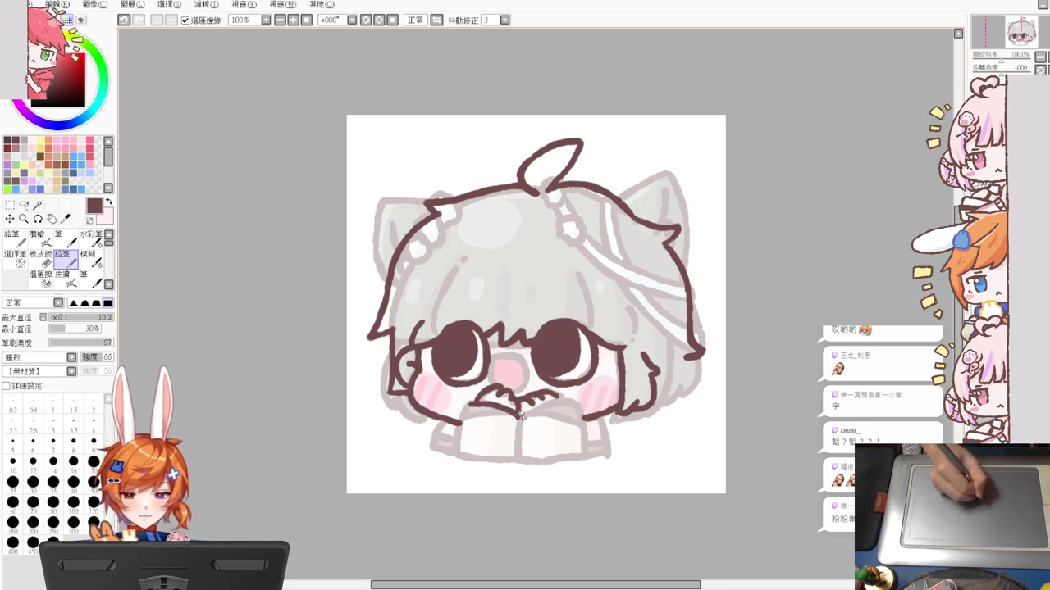
key("ctrl+z")
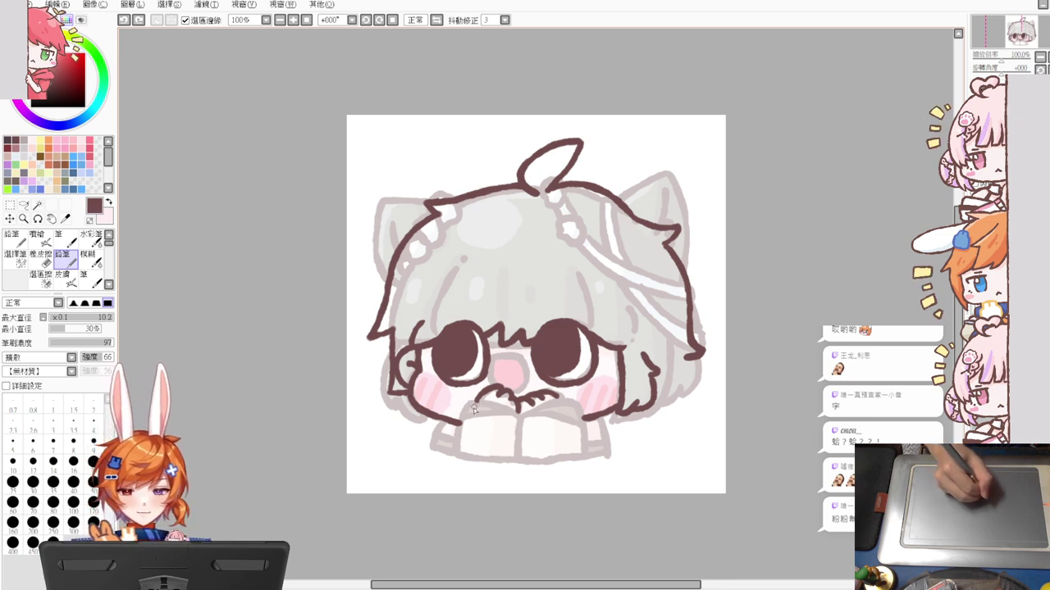
Draw the outer edges of both raised forearms and the dividing line between them, redoing faulty strokes
left_click_drag(478, 401, 459, 460)
key("ctrl+z")
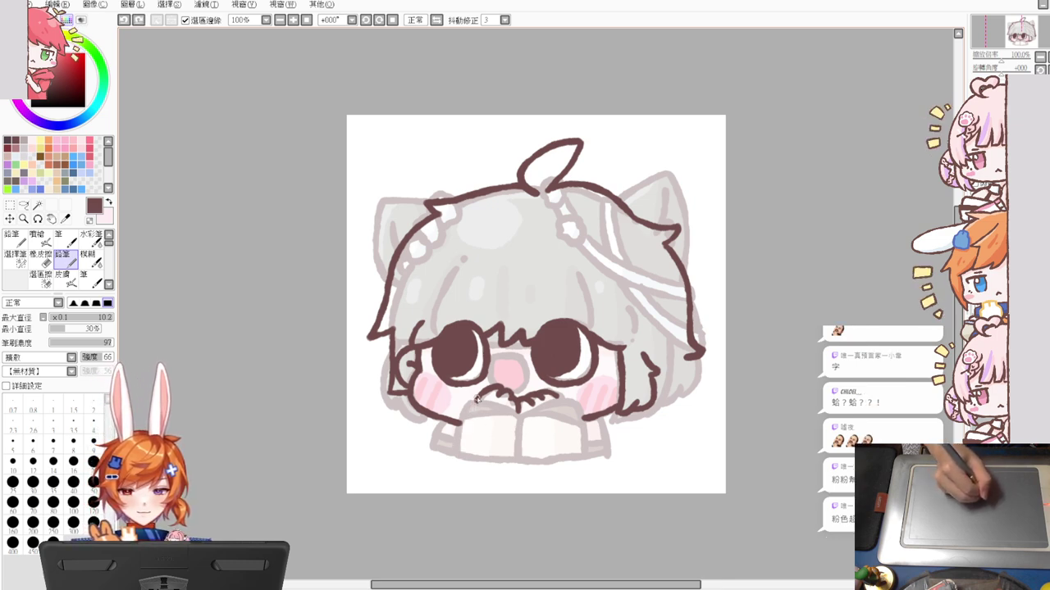
mouse_move(479, 392)
left_mouse_down()
mouse_move(467, 416)
mouse_move(475, 427)
mouse_move(516, 408)
mouse_move(515, 451)
left_mouse_up()
key("ctrl+z")
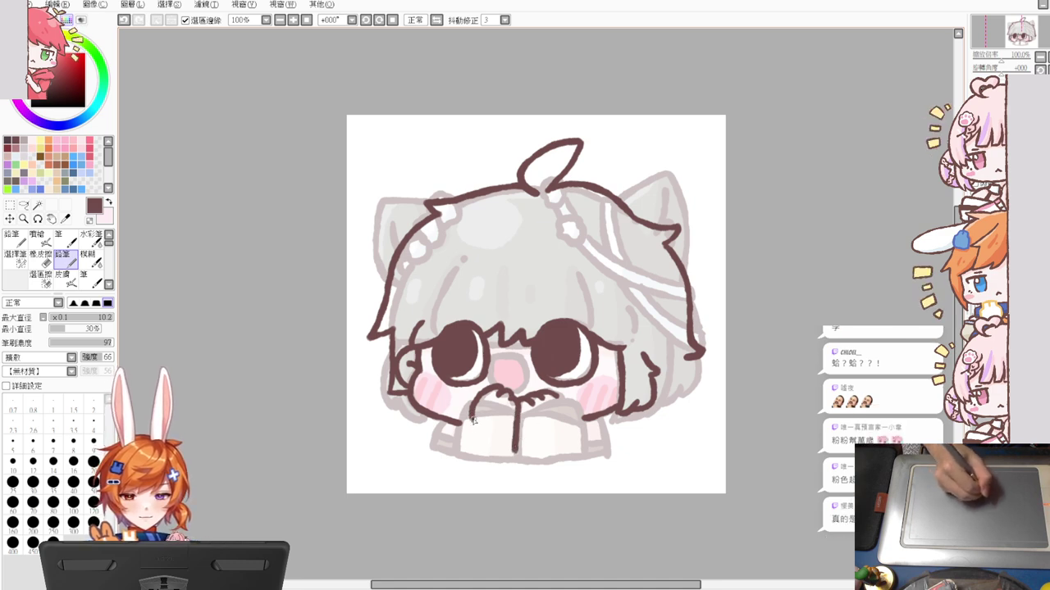
left_click_drag(472, 414, 467, 449)
key("ctrl+z")
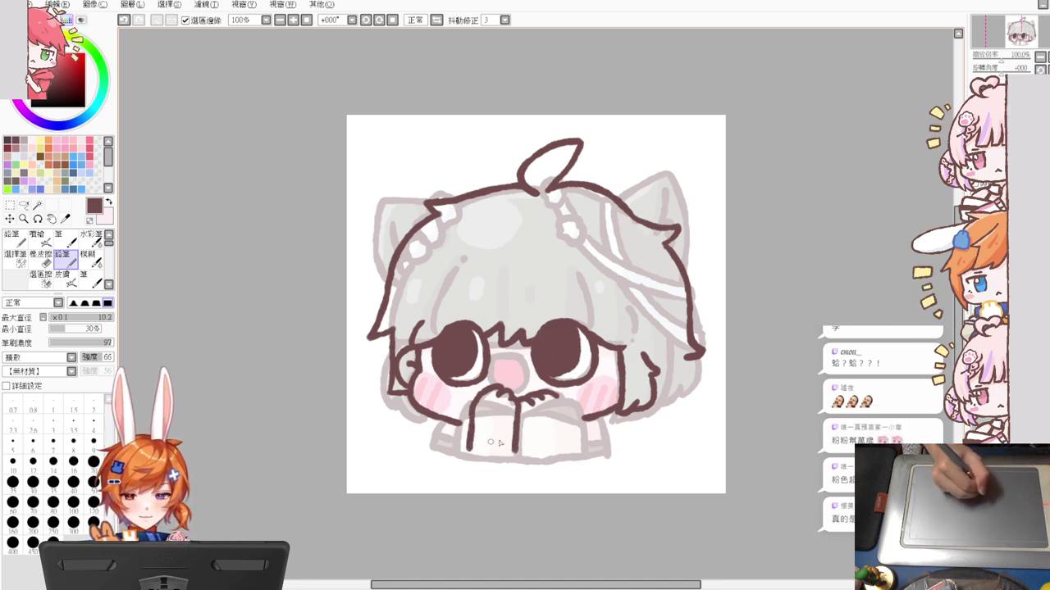
left_click_drag(564, 397, 575, 447)
key("ctrl+z")
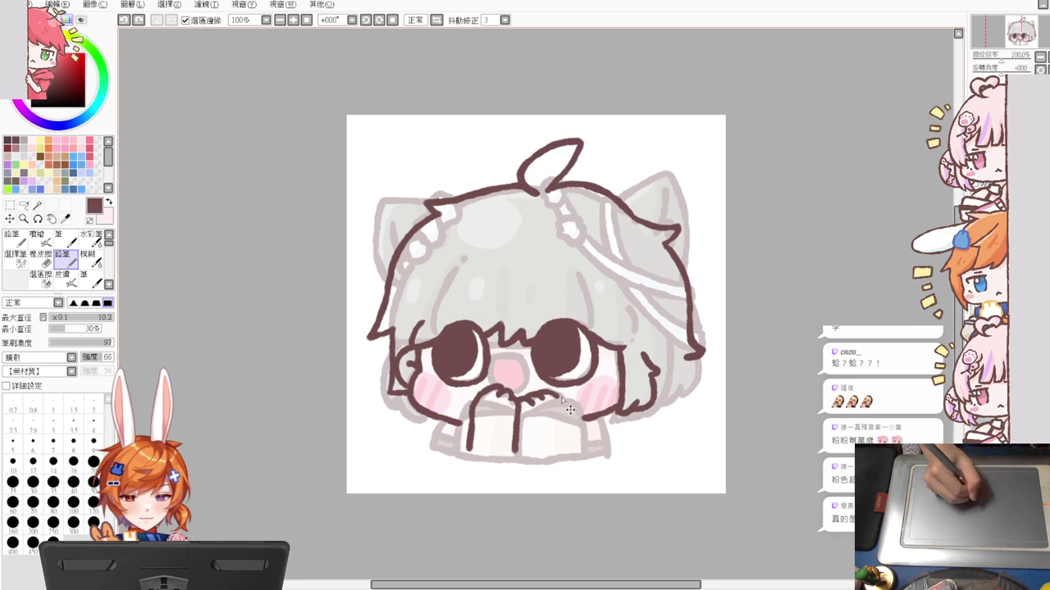
left_click_drag(563, 396, 570, 455)
key("ctrl+z")
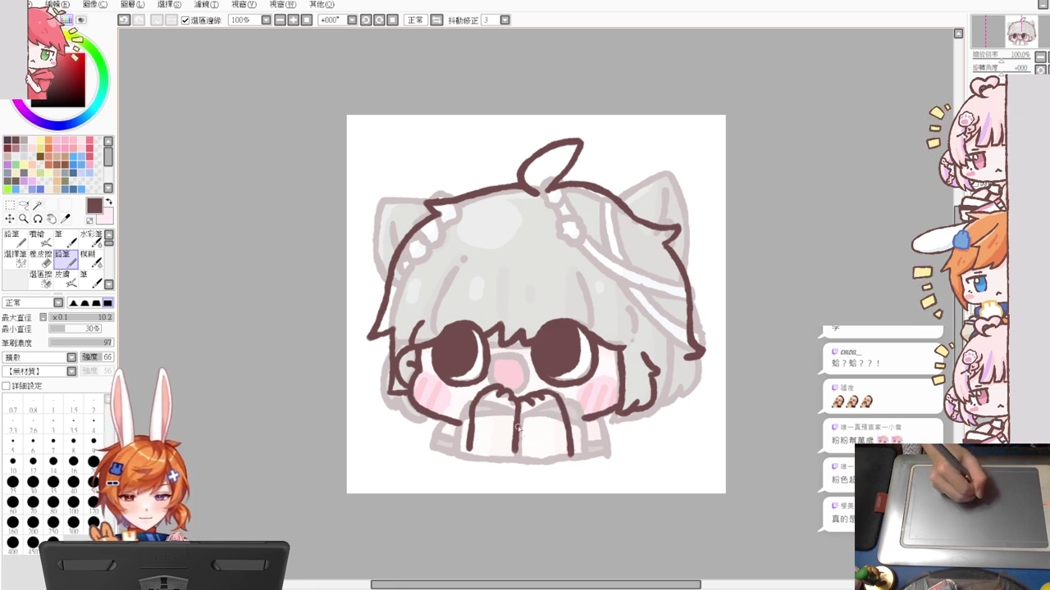
left_click_drag(517, 427, 516, 459)
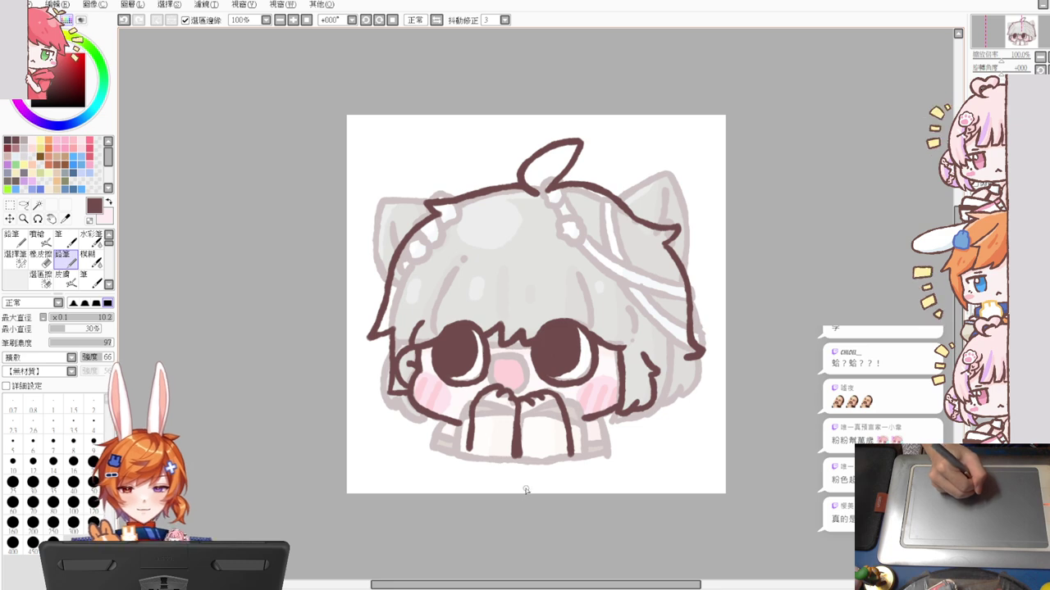
Outline the sloping shoulders on both sides of the forearms and close the body with a line along its bottom edge
left_click_drag(451, 419, 433, 450)
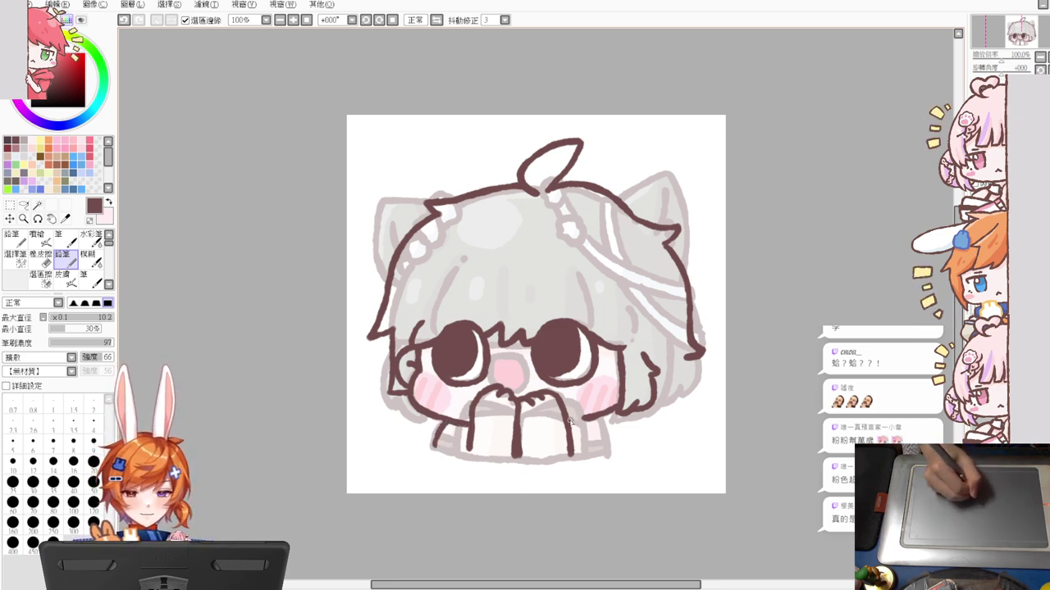
mouse_move(568, 416)
left_mouse_down()
mouse_move(613, 439)
mouse_move(597, 419)
mouse_move(602, 453)
left_mouse_up()
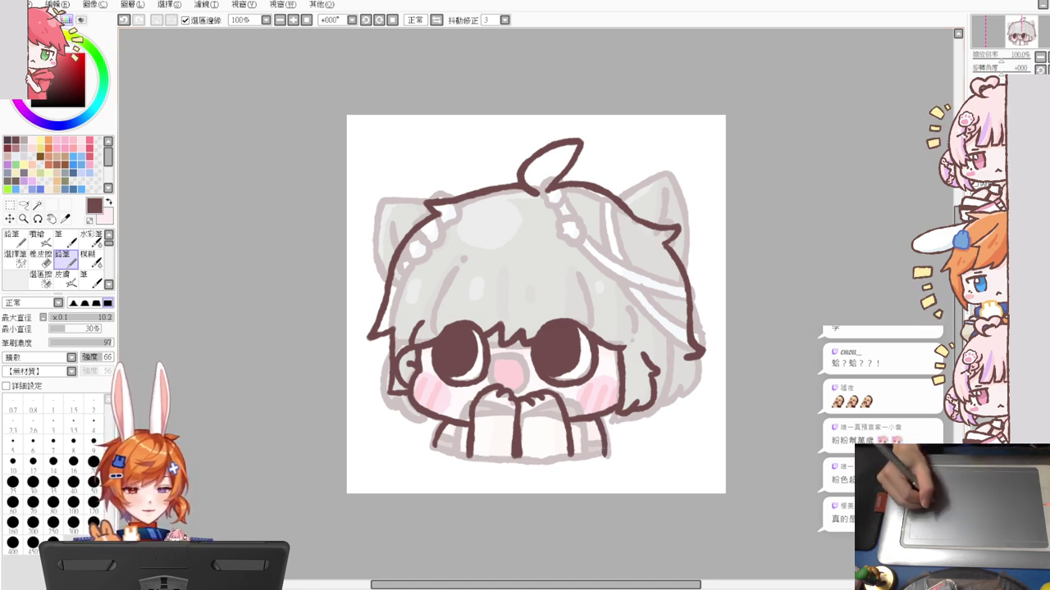
left_click(980, 164)
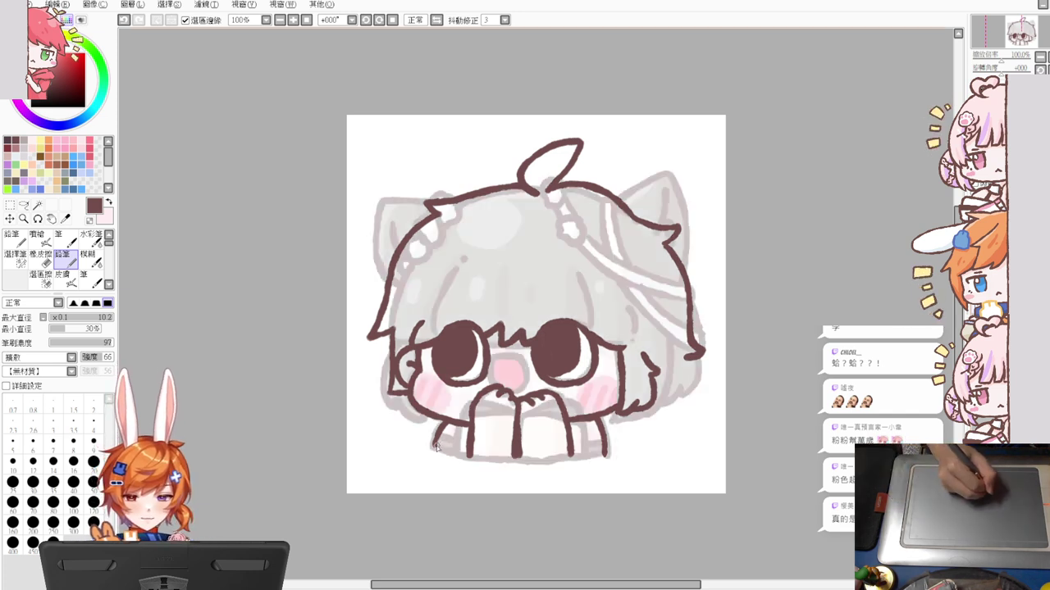
left_click_drag(470, 459, 571, 458)
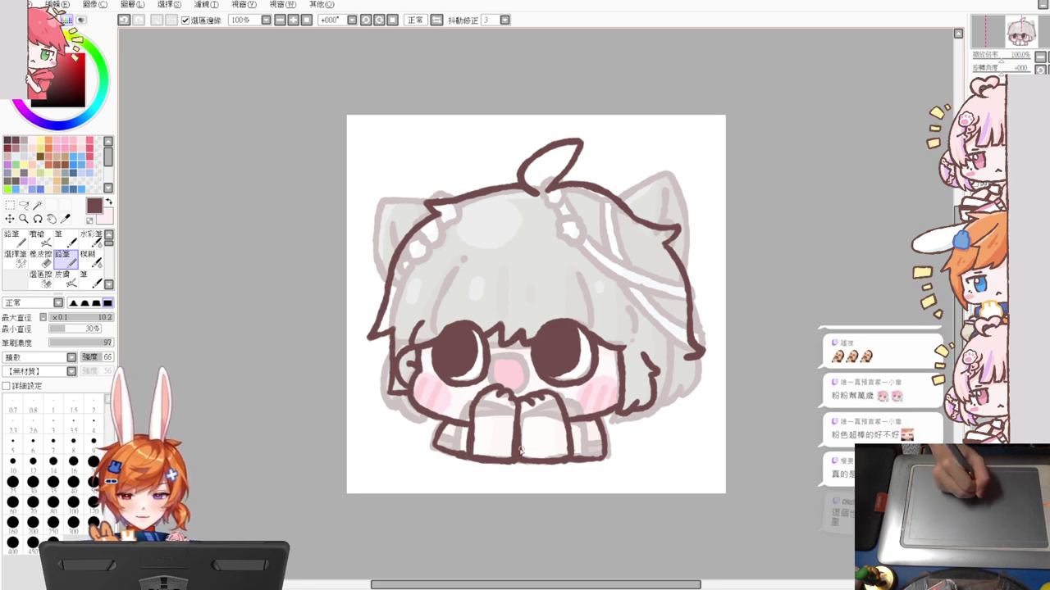
key("e")
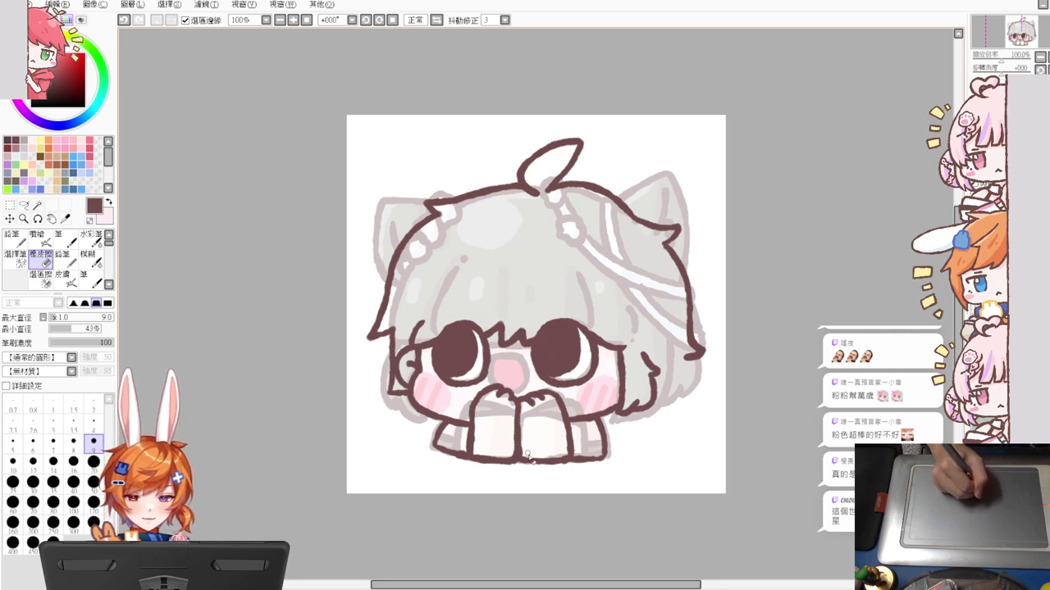
key("e")
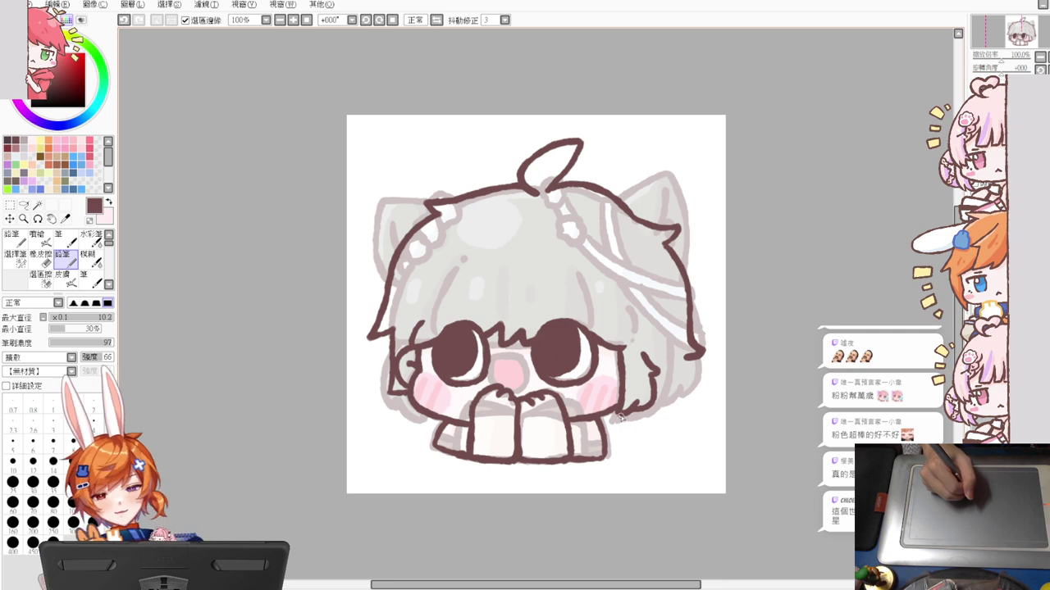
Preview the line art without the reference, and draw the jagged back-hair edge from the right hair tip down to the shoulder
key("Delete")
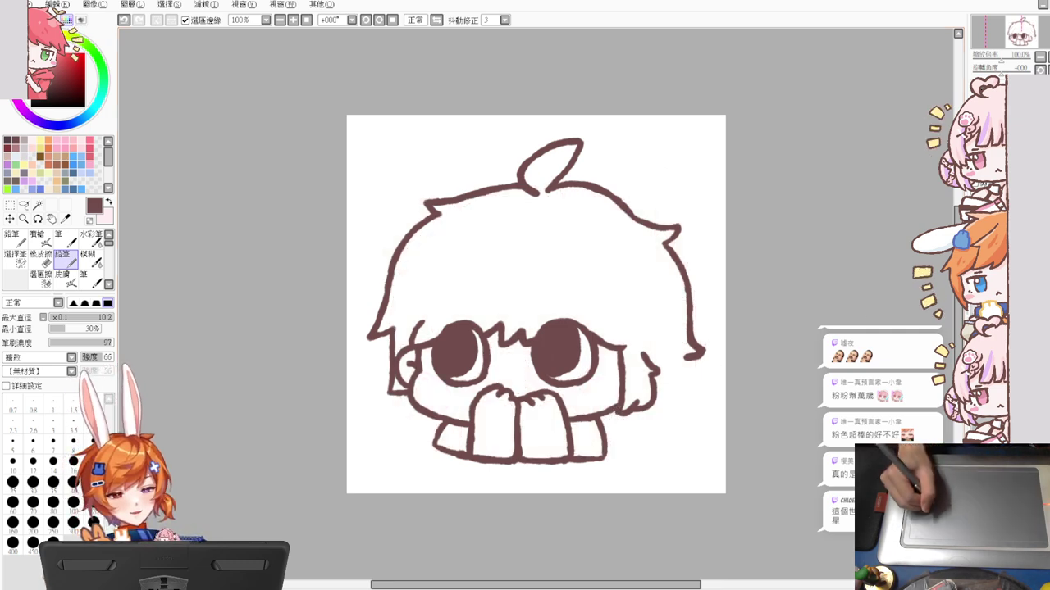
key("ctrl+z")
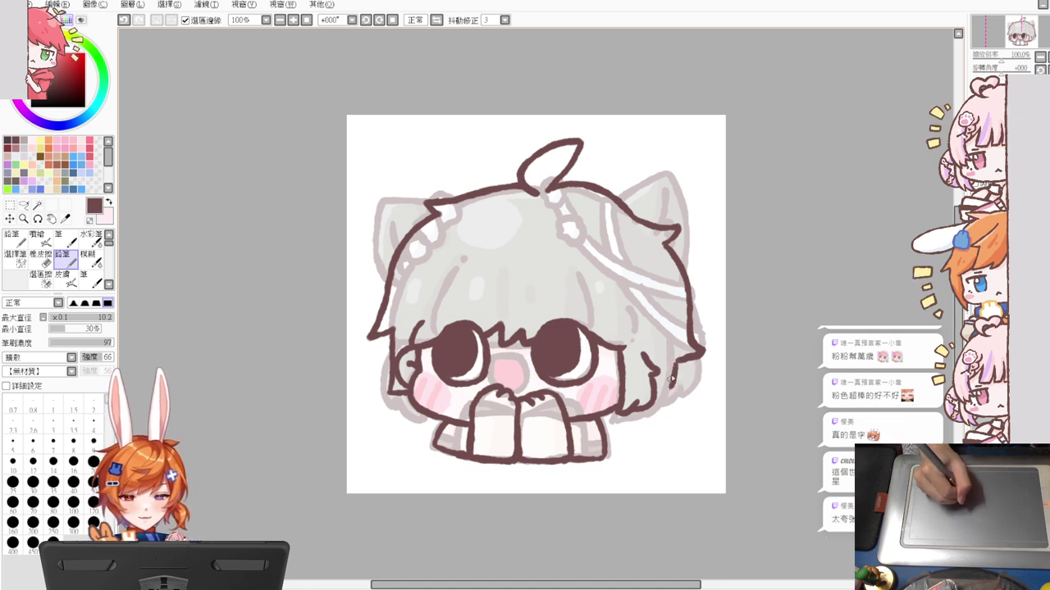
left_click_drag(660, 392, 674, 400)
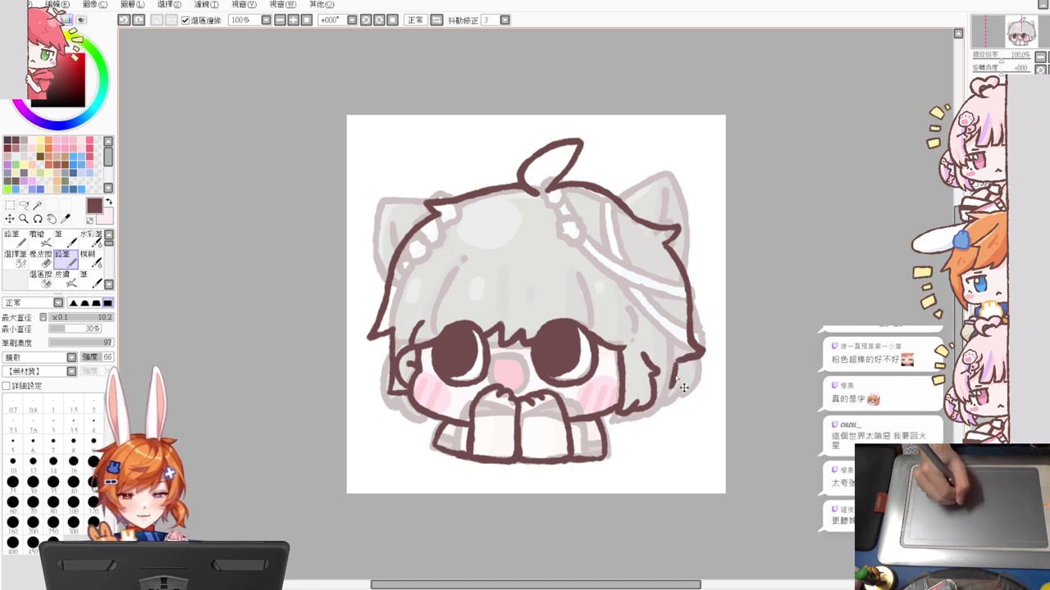
left_click_drag(679, 363, 658, 414)
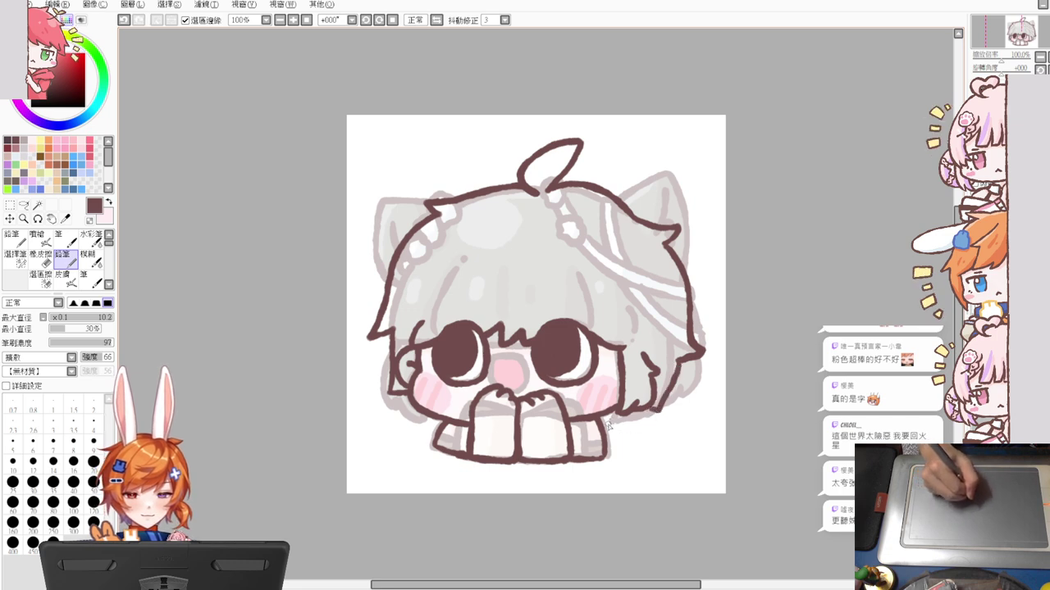
key("ctrl+z")
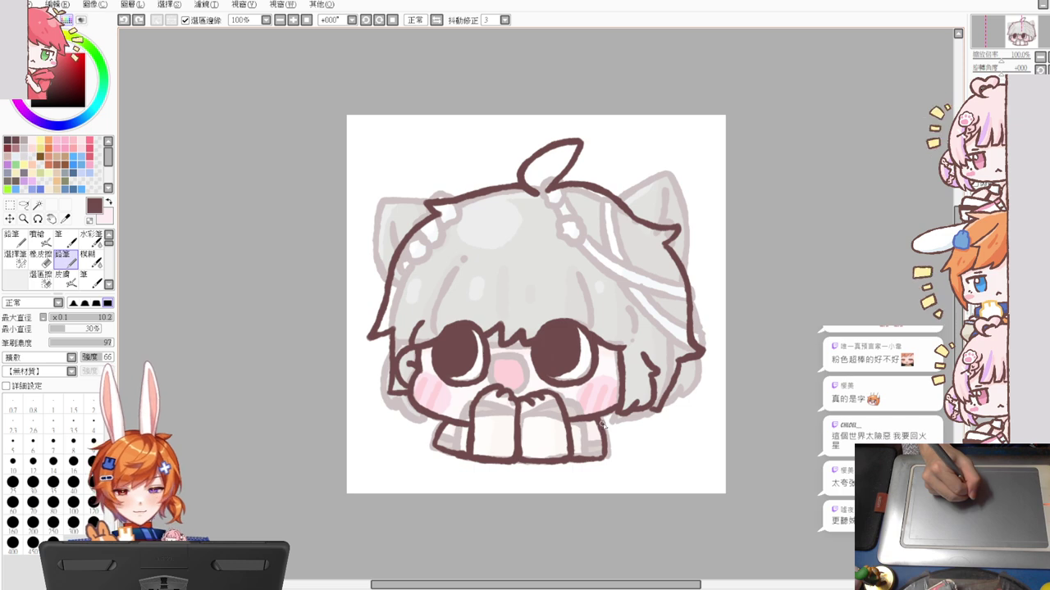
left_click(614, 421)
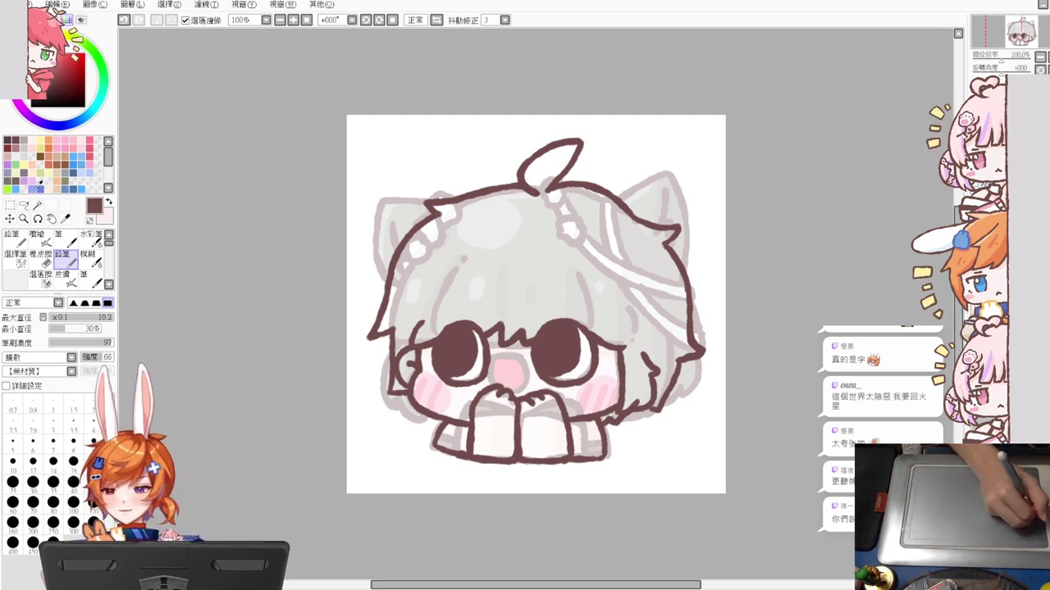
Check the line art alone with the faded reference hidden, restore the reference, and return to the pencil tool
left_click(38, 205)
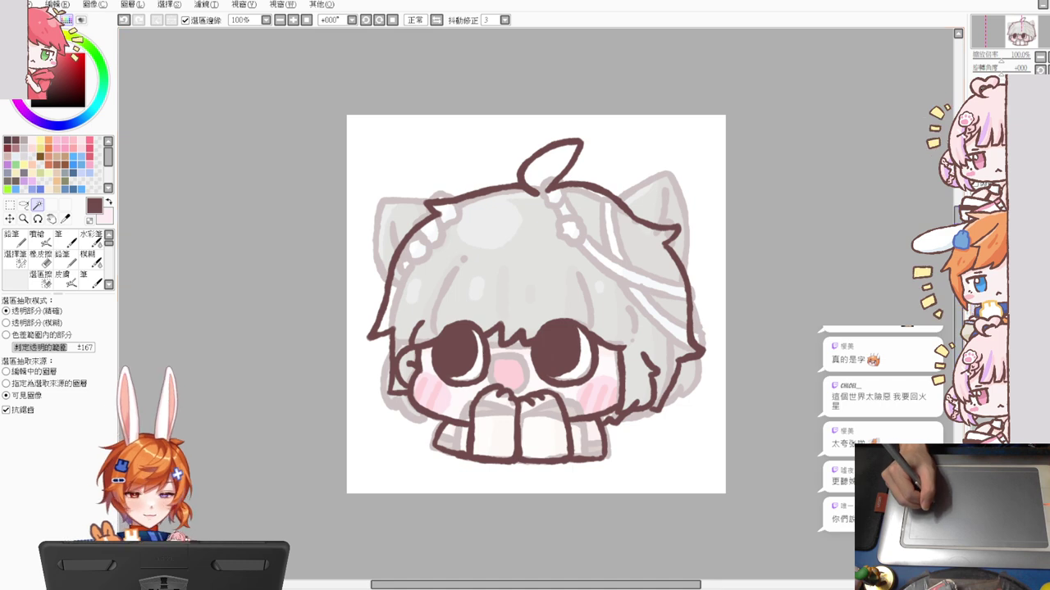
key("Delete")
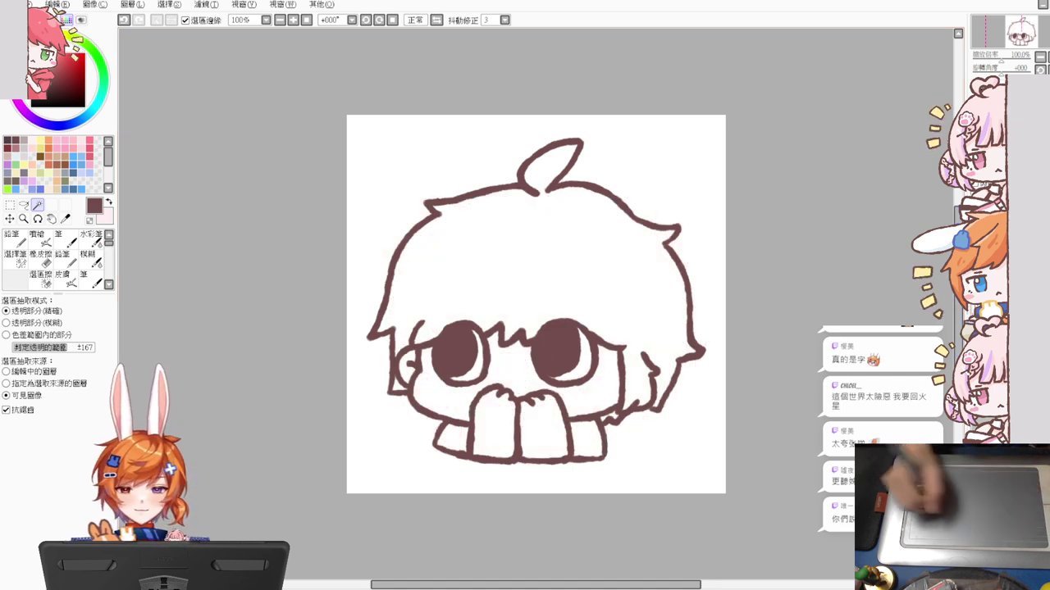
key("ctrl+z")
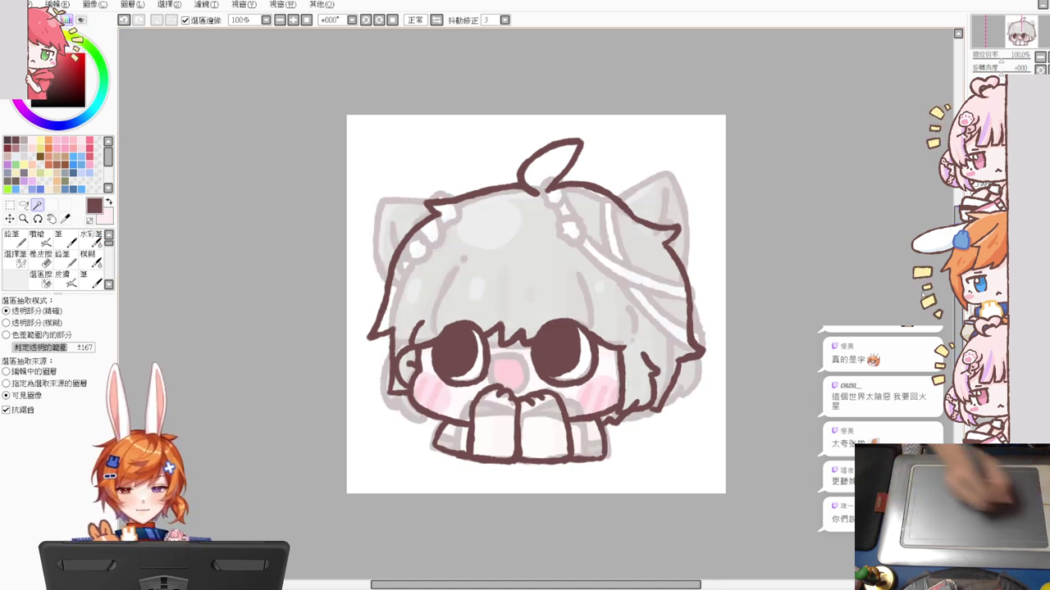
left_click(62, 258)
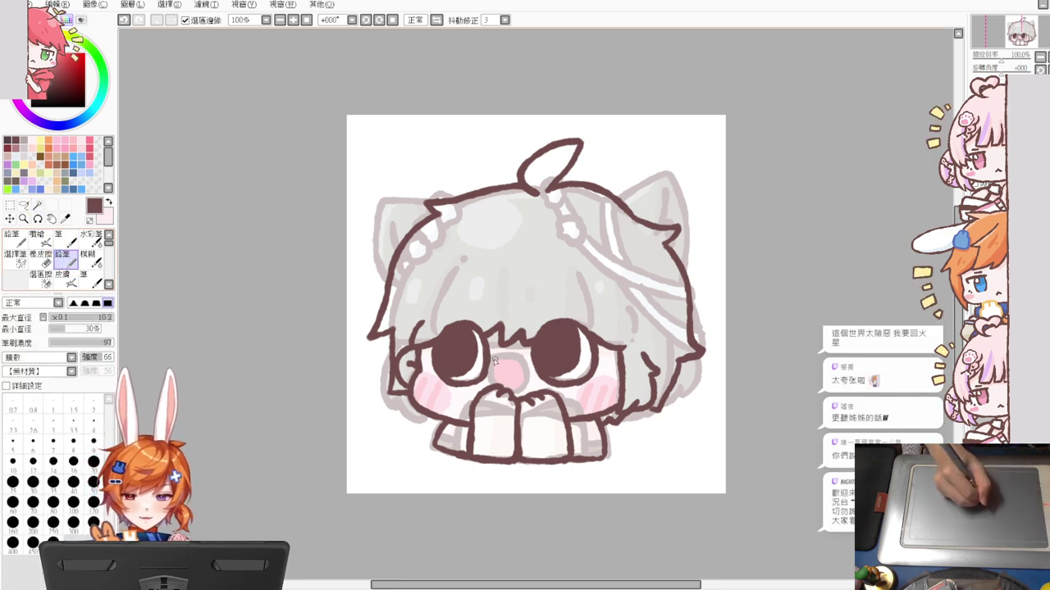
Outline the small open mouth between the eyes with a flat top edge and rounded sides, redoing faulty strokes
key("ctrl+z")
key("ctrl+z")
mouse_move(512, 366)
left_mouse_down()
mouse_move(523, 354)
mouse_move(508, 393)
left_mouse_up()
key("ctrl+z")
key("ctrl+z")
key("ctrl+z")
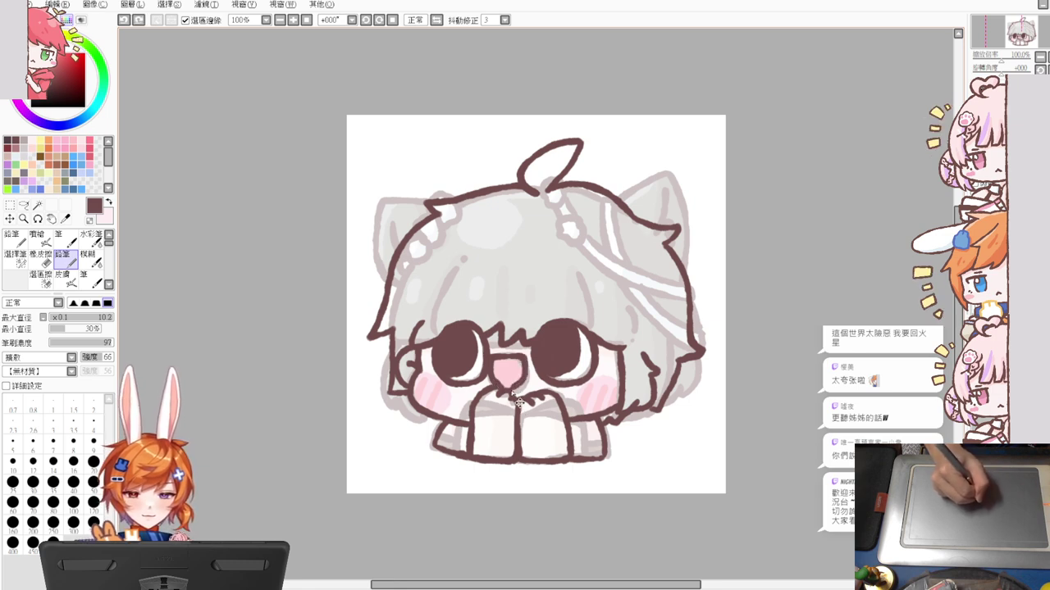
mouse_move(488, 364)
left_mouse_down()
mouse_move(522, 359)
mouse_move(506, 392)
left_mouse_up()
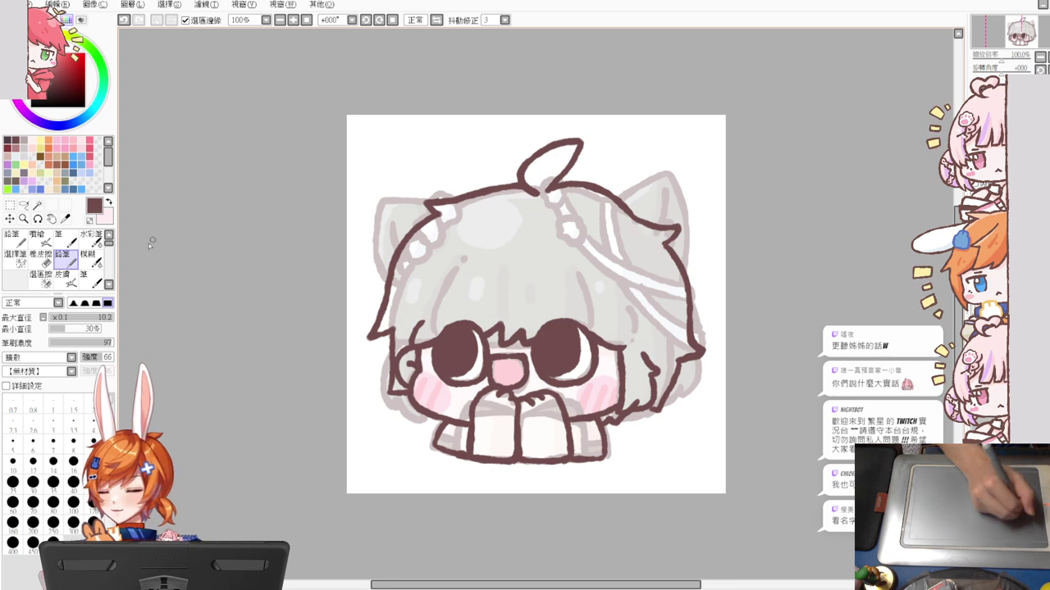
Select all enclosed hair areas, including the tuft and the lower side locks, and touch up the selection with the selection pen
left_click(36, 205)
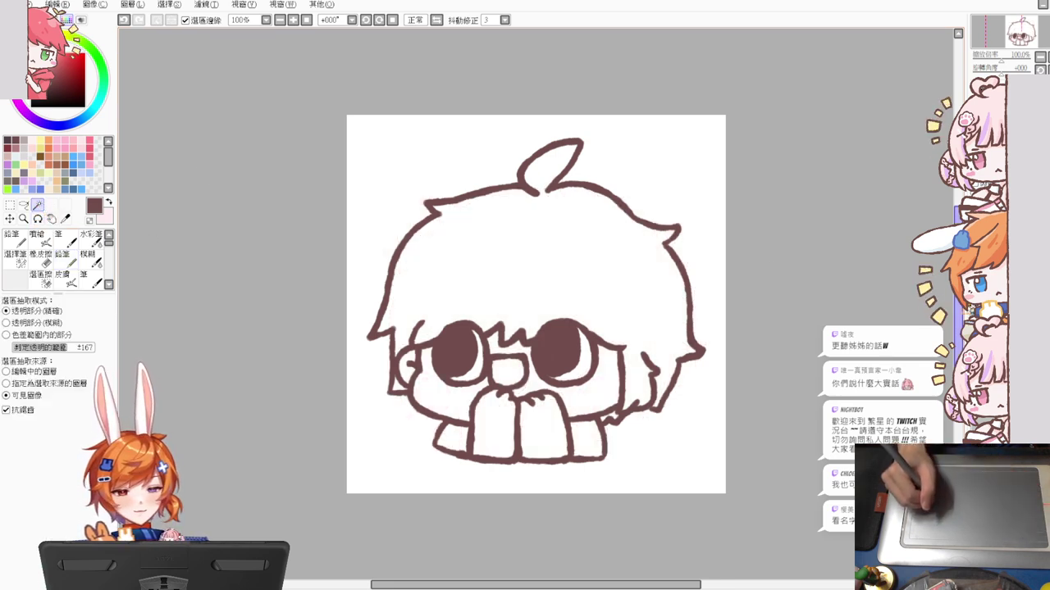
left_click(566, 263)
left_click(399, 382)
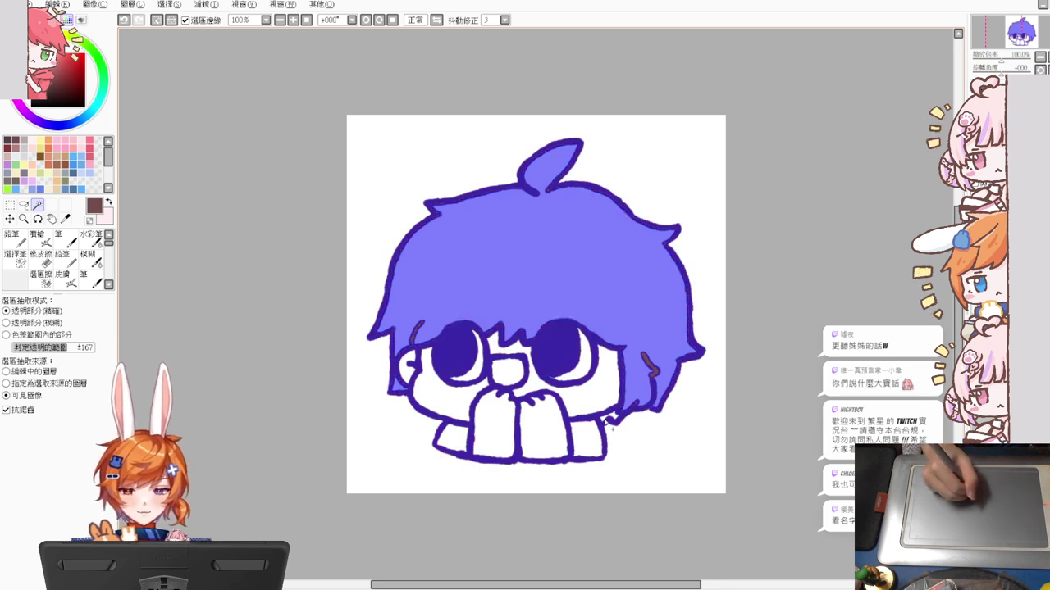
left_click(608, 420)
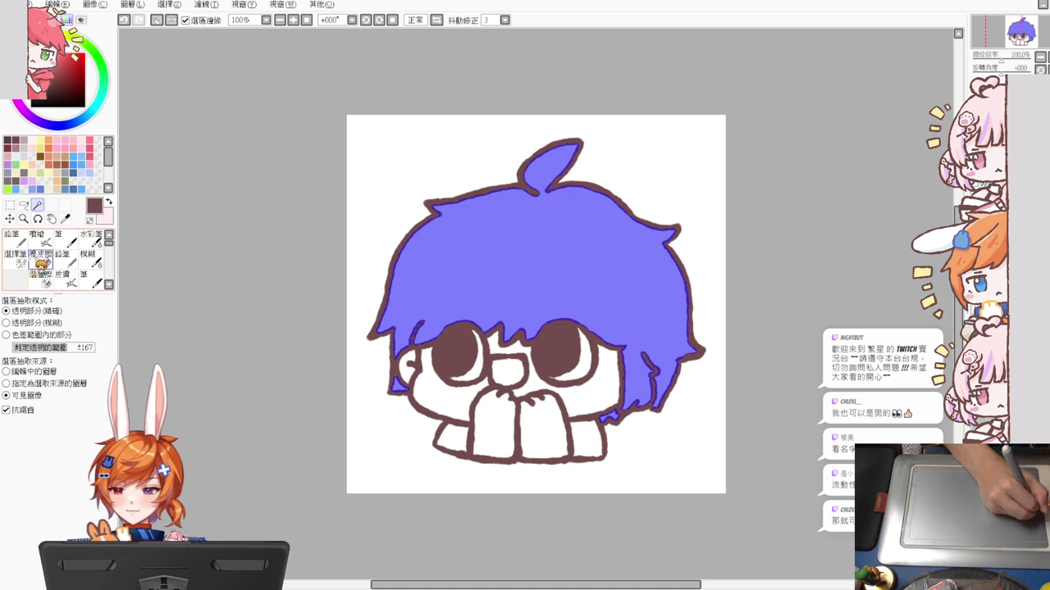
left_click(14, 257)
left_click_drag(394, 386, 398, 388)
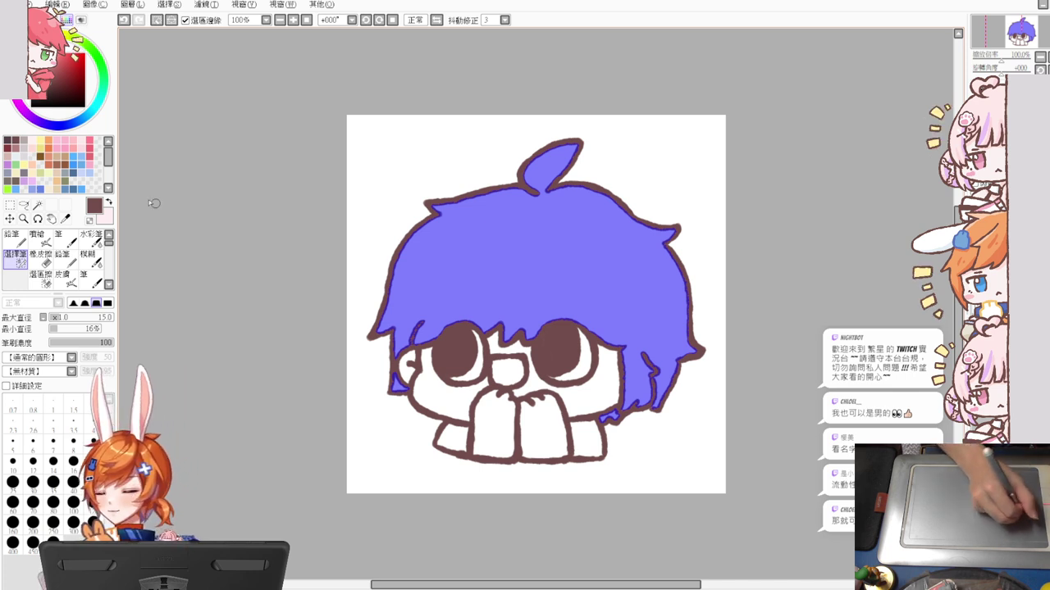
left_click(37, 205)
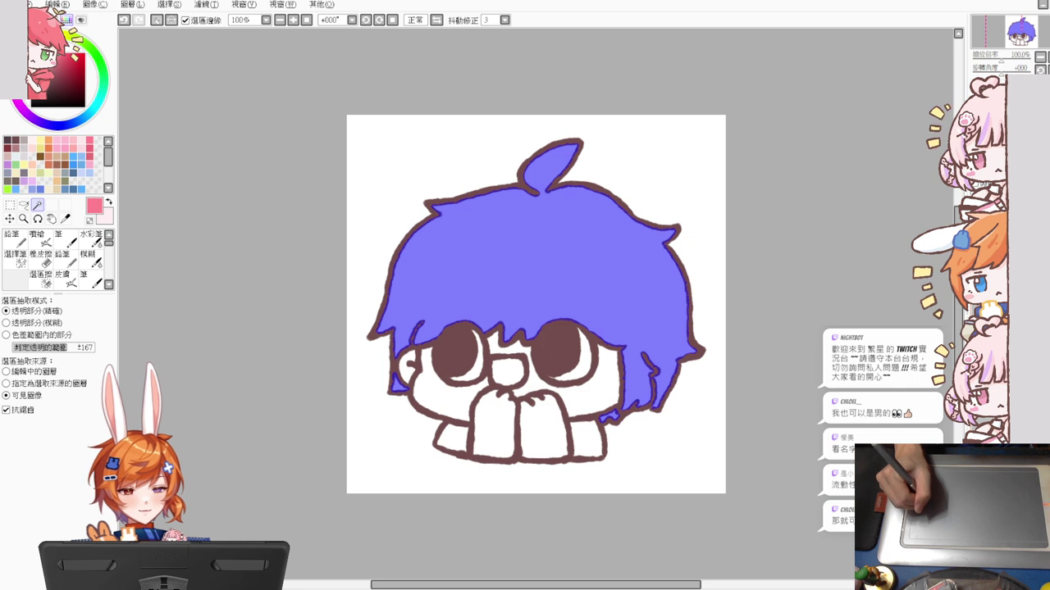
Fill the selected hair with a coral red matched to the finished red-haired crying drawing, replacing trial fills in other pinks
key("ctrl+f")
left_click(61, 256)
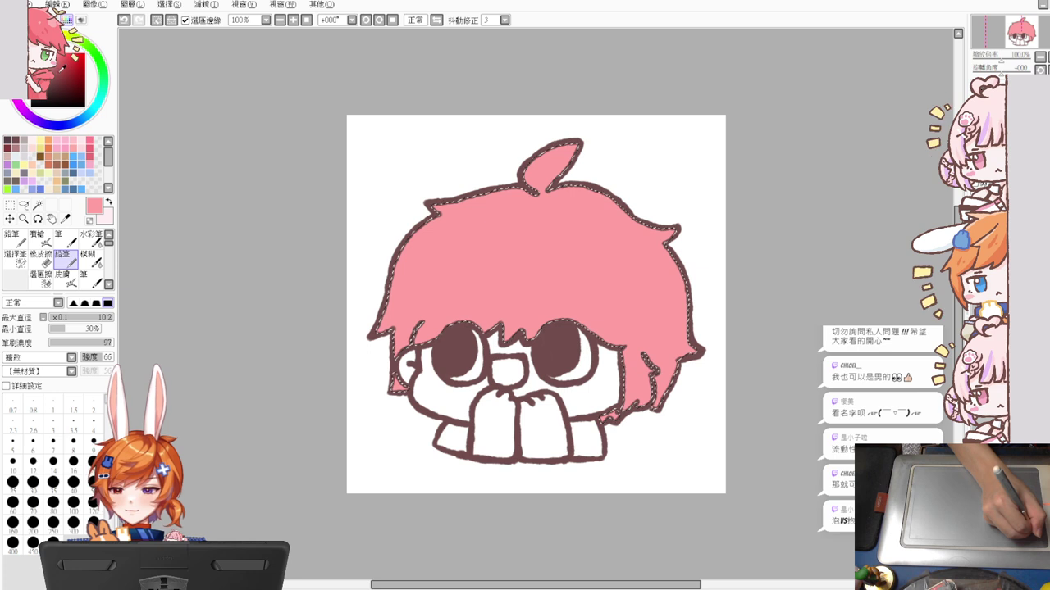
left_click(92, 145)
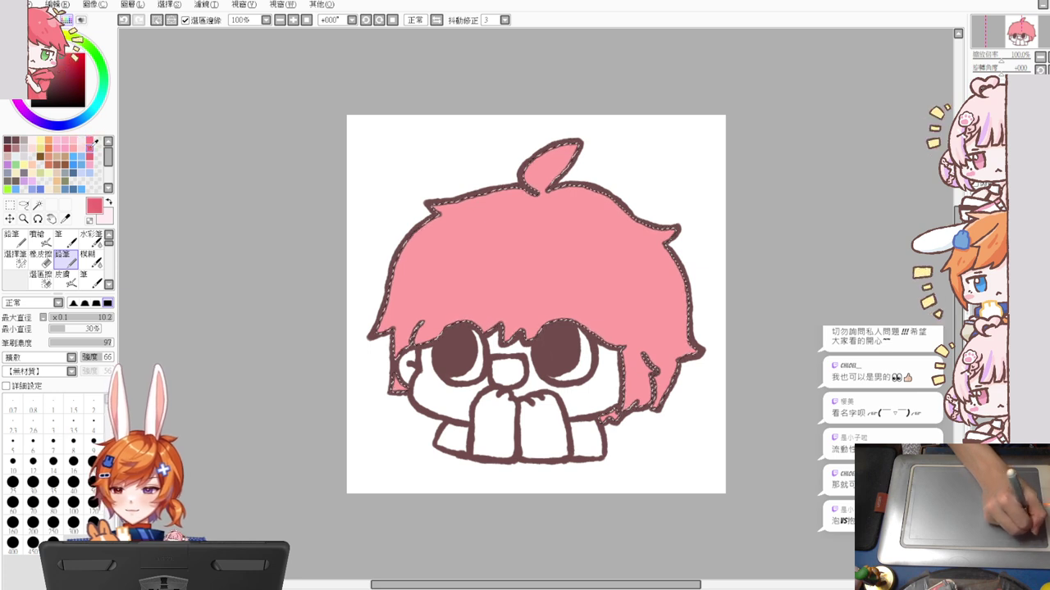
key("ctrl+f")
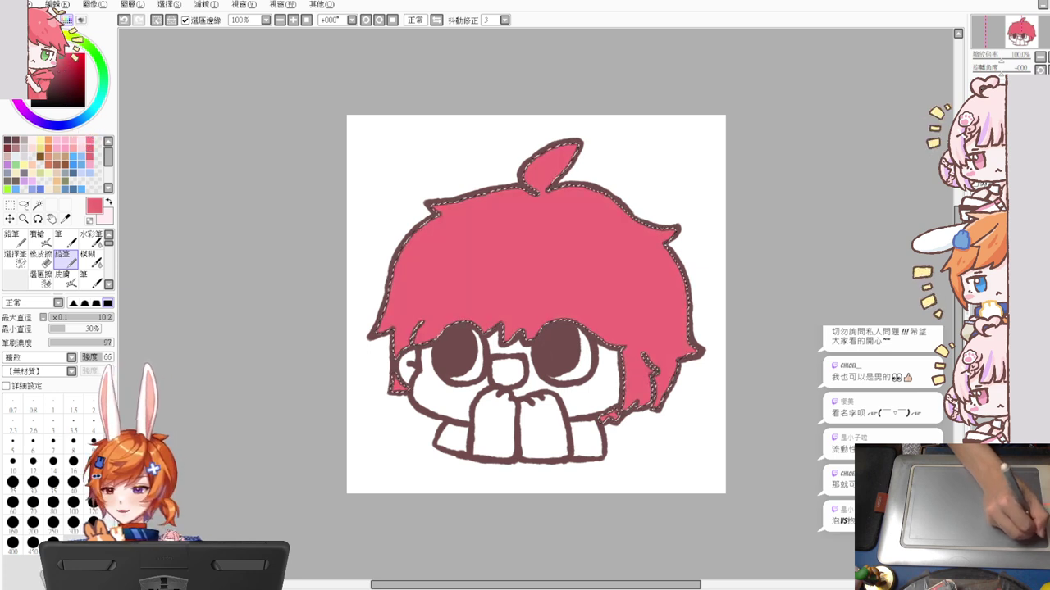
key("ctrl+f")
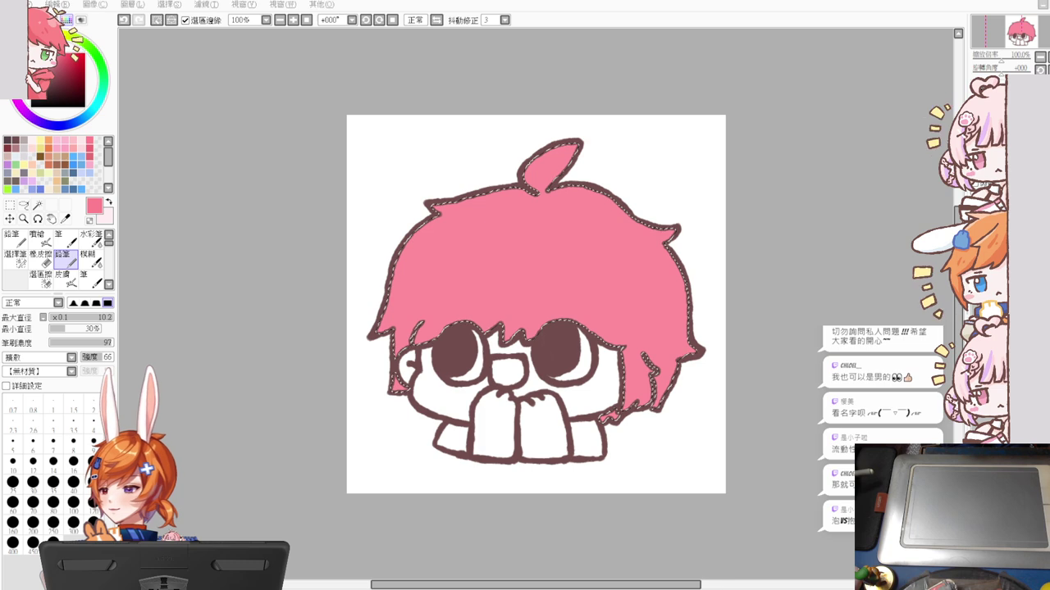
key("ctrl+Tab")
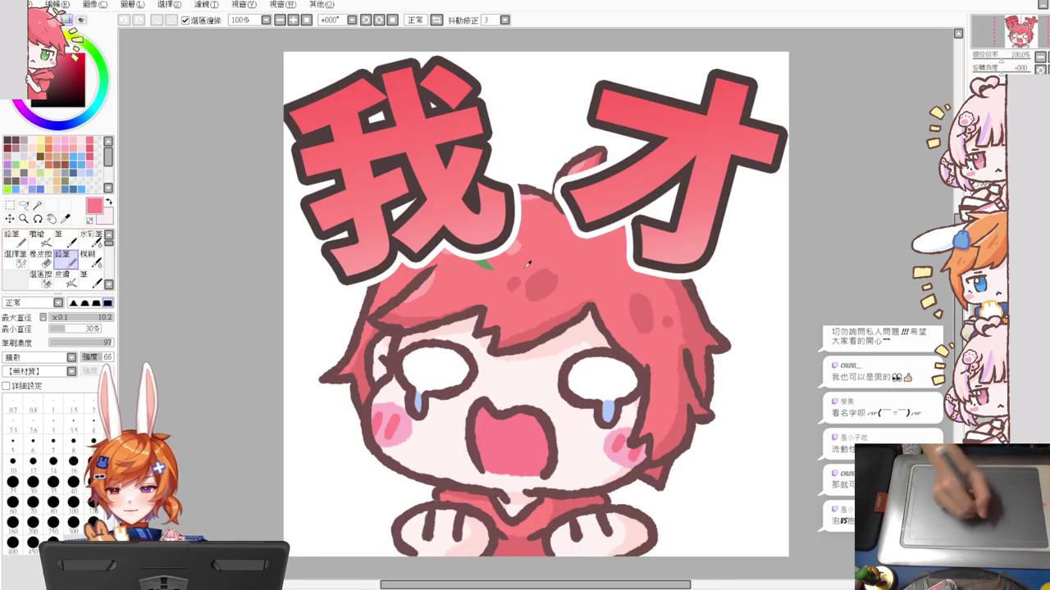
key("ctrl+Tab")
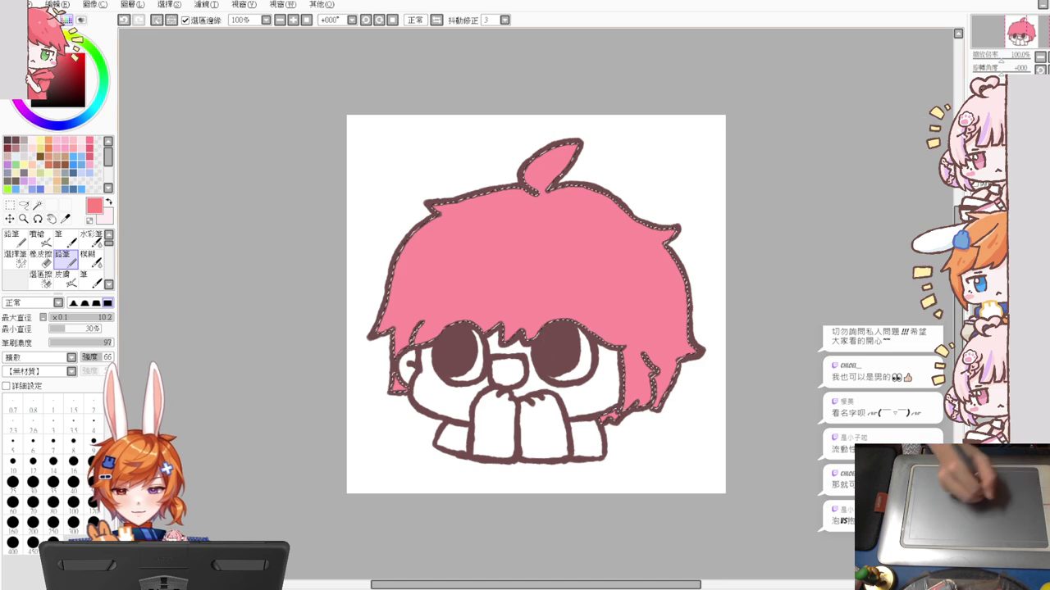
left_click(574, 262)
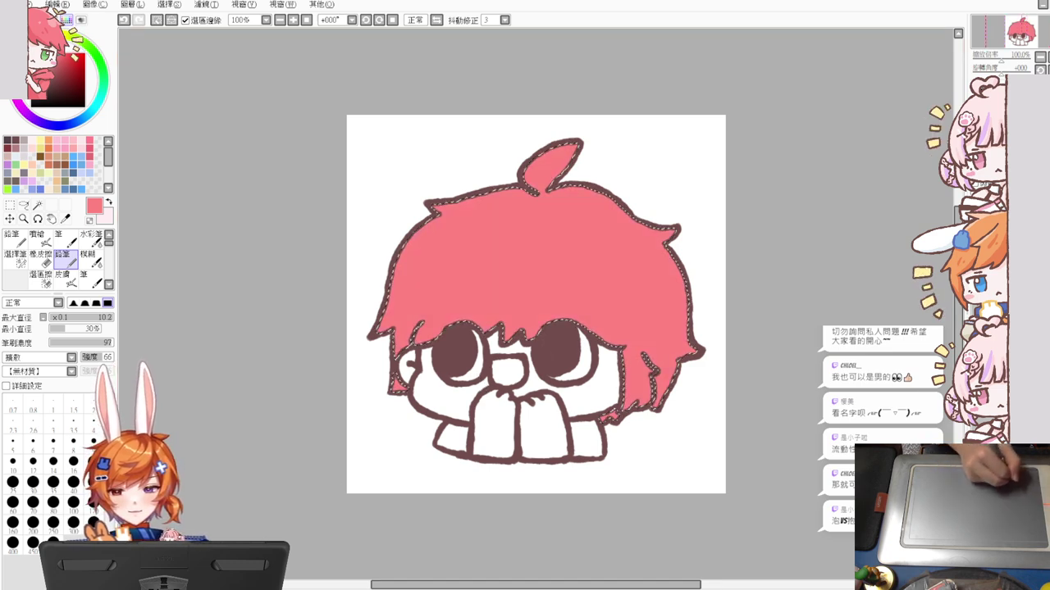
Shade the character's right-hand hair side in darker red taken from the crying drawing with a 17.5 pencil, redoing the curved inner boundary
key("ctrl+Tab")
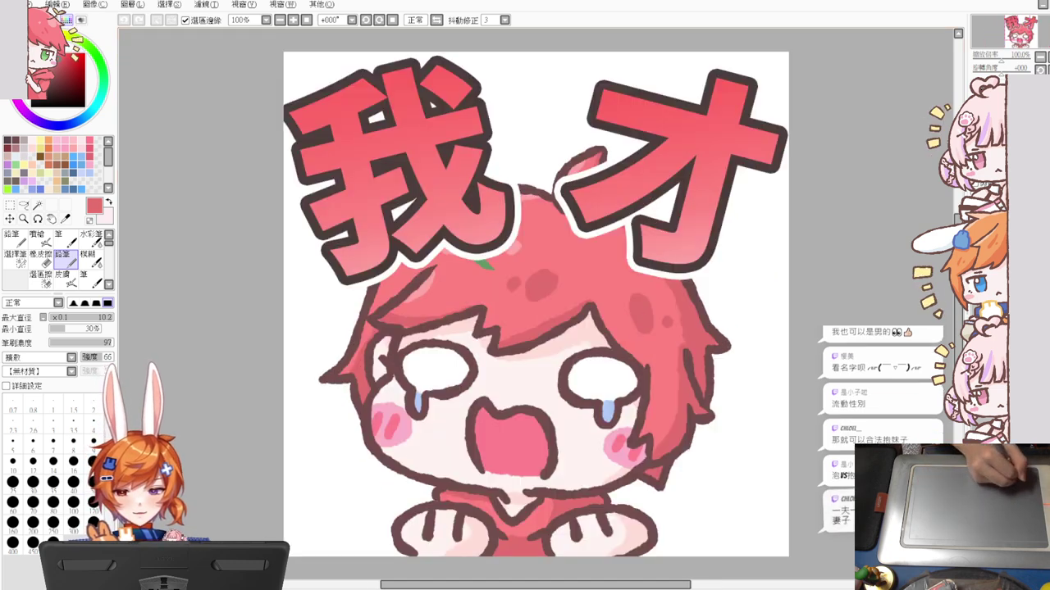
key("ctrl+Tab")
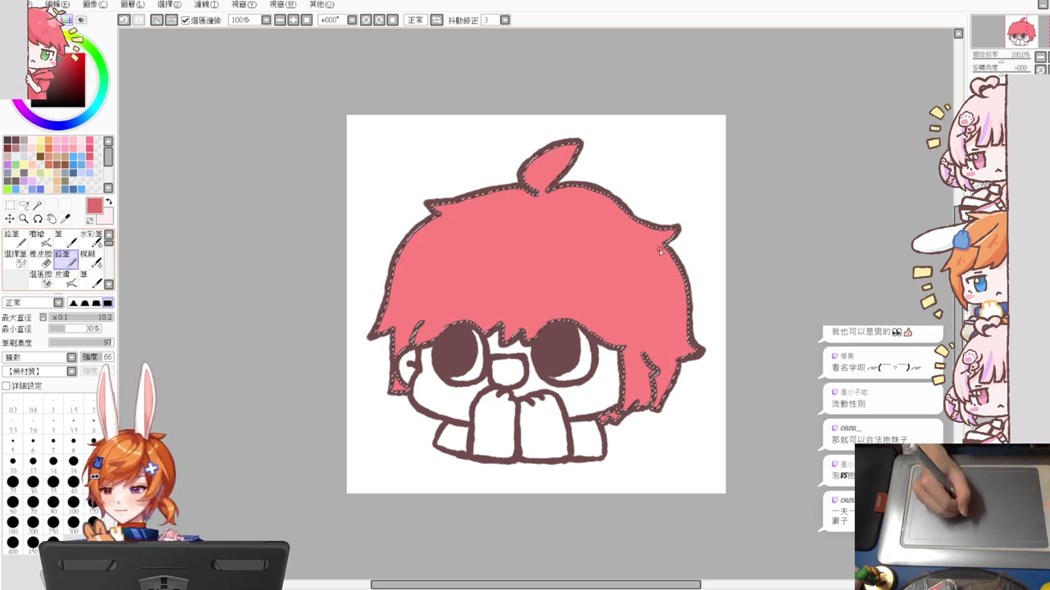
left_click_drag(660, 249, 666, 258)
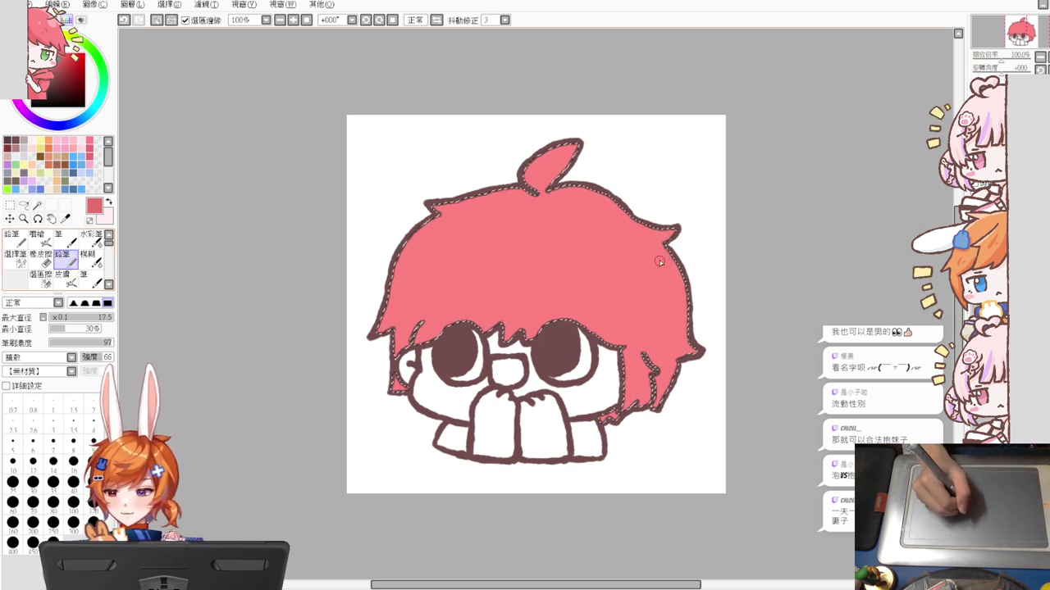
left_click_drag(624, 205, 639, 266)
key("ctrl+z")
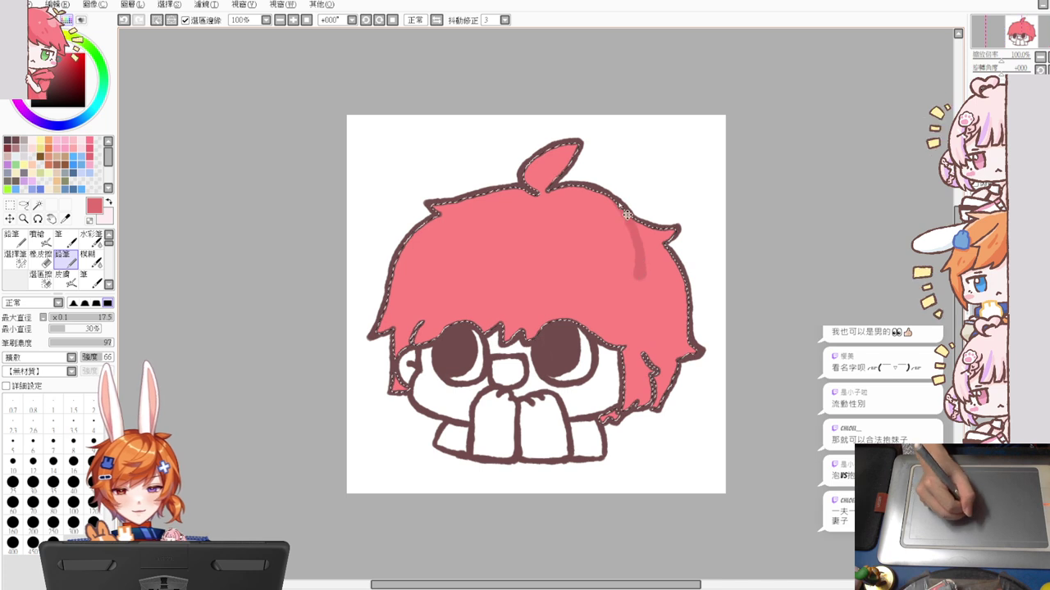
mouse_move(630, 218)
left_mouse_down()
mouse_move(647, 310)
mouse_move(646, 341)
left_mouse_up()
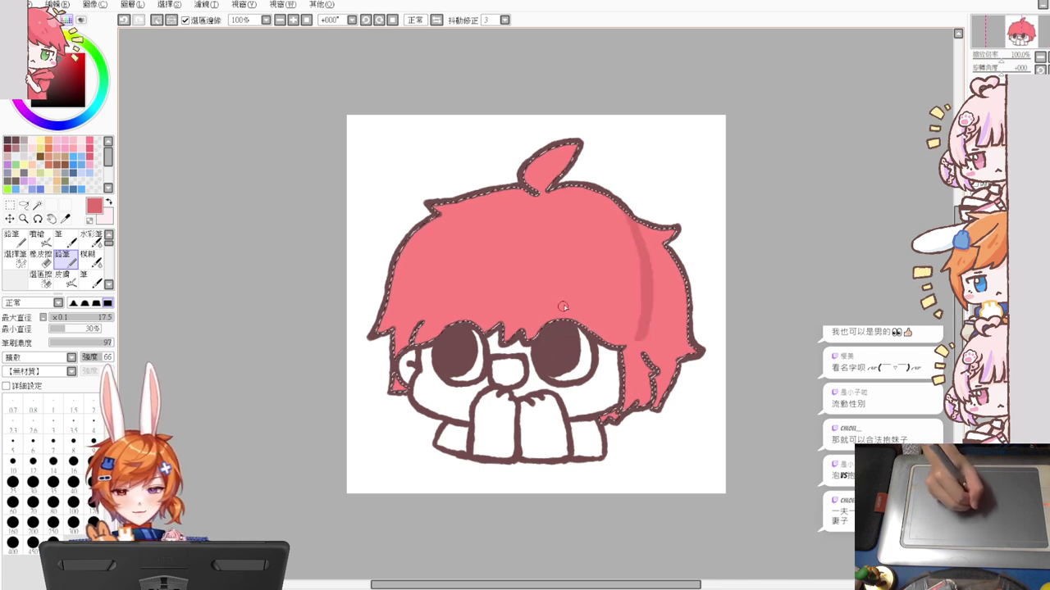
left_click_drag(565, 305, 639, 333)
key("ctrl+z")
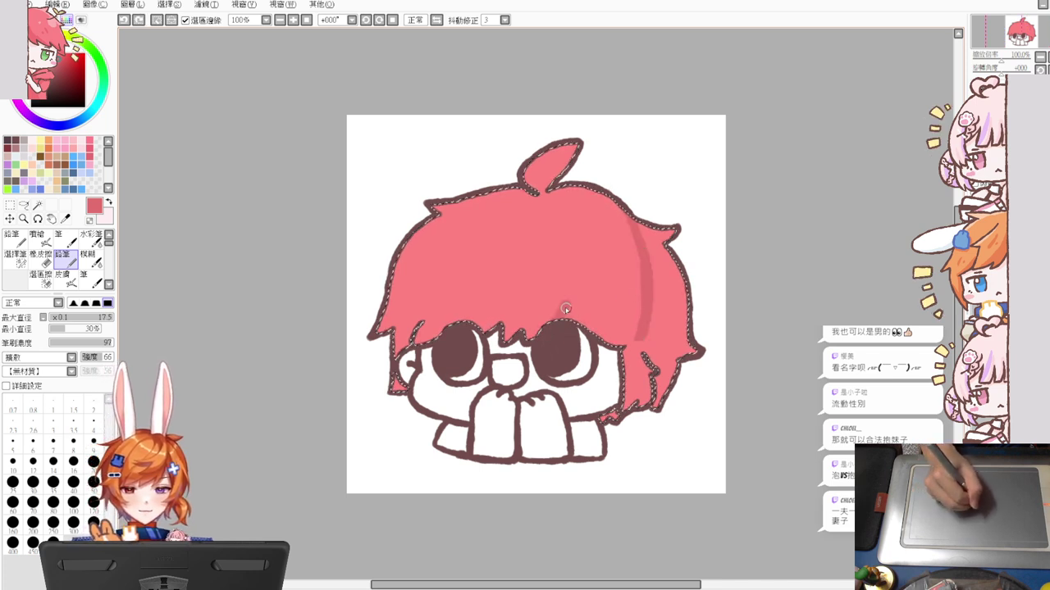
left_click_drag(561, 310, 640, 274)
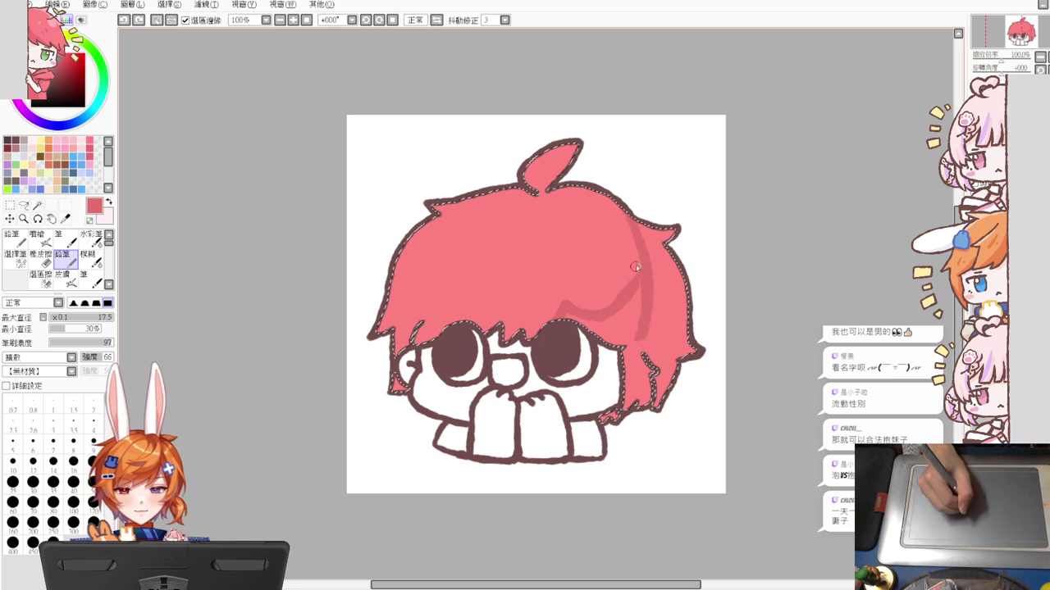
key("ctrl+z")
left_click_drag(566, 318, 640, 286)
mouse_move(572, 321)
left_mouse_down()
mouse_move(606, 332)
mouse_move(606, 345)
mouse_move(616, 338)
mouse_move(616, 360)
mouse_move(636, 345)
mouse_move(639, 308)
left_mouse_up()
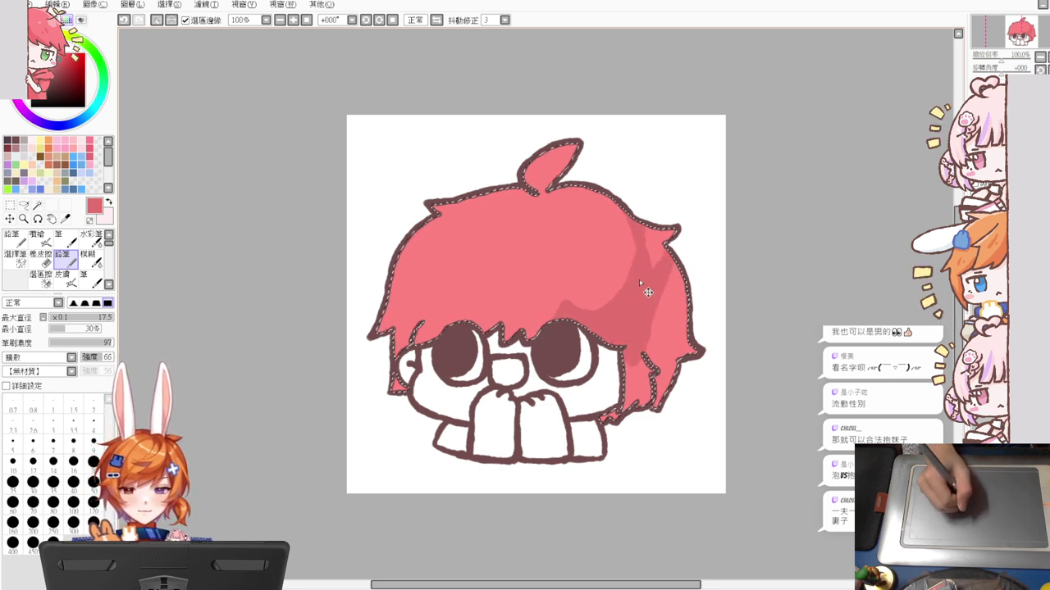
key("ctrl+z")
key("ctrl+z")
mouse_move(632, 213)
left_mouse_down()
mouse_move(586, 329)
mouse_move(617, 292)
mouse_move(579, 344)
mouse_move(604, 353)
mouse_move(623, 317)
mouse_move(627, 345)
mouse_move(634, 316)
mouse_move(641, 346)
mouse_move(652, 341)
mouse_move(688, 260)
mouse_move(688, 378)
mouse_move(669, 419)
mouse_move(649, 426)
mouse_move(637, 335)
left_mouse_up()
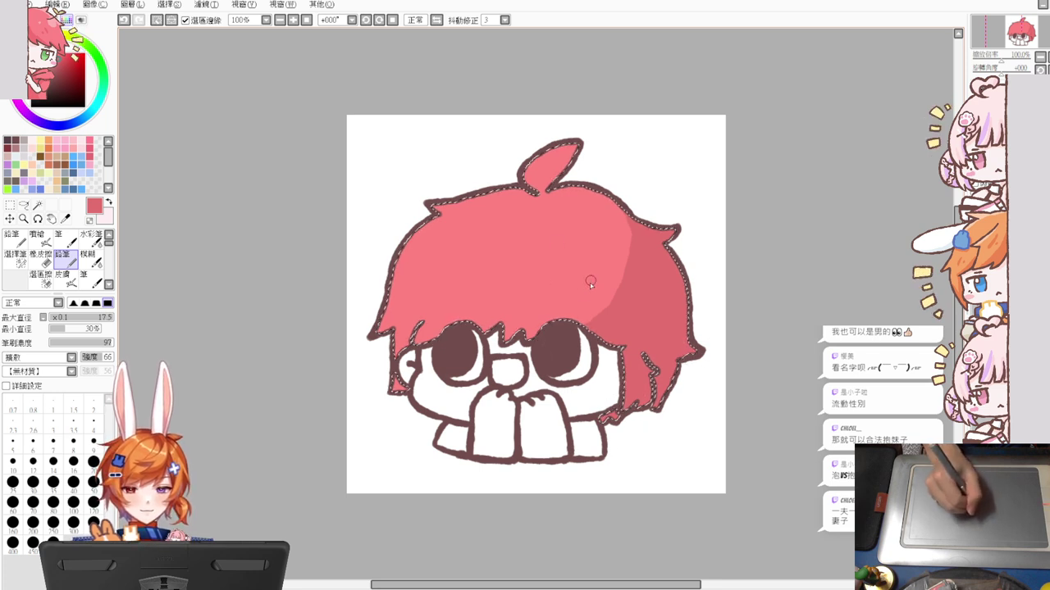
Paint a large slanted oval and a small dot in darker red on the fringe above each eye
left_click_drag(589, 283, 591, 283)
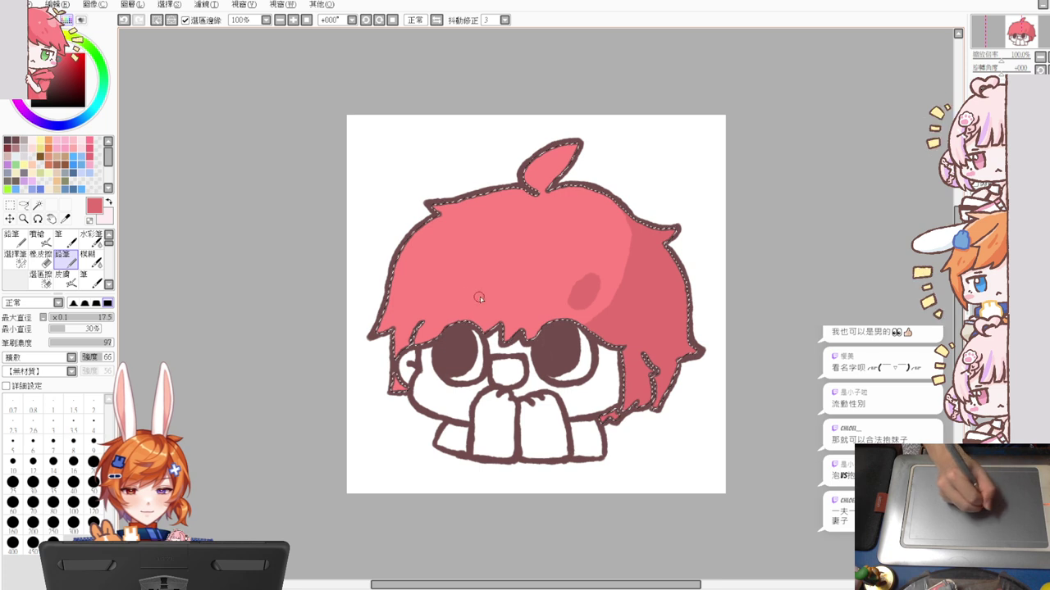
left_click_drag(479, 297, 482, 294)
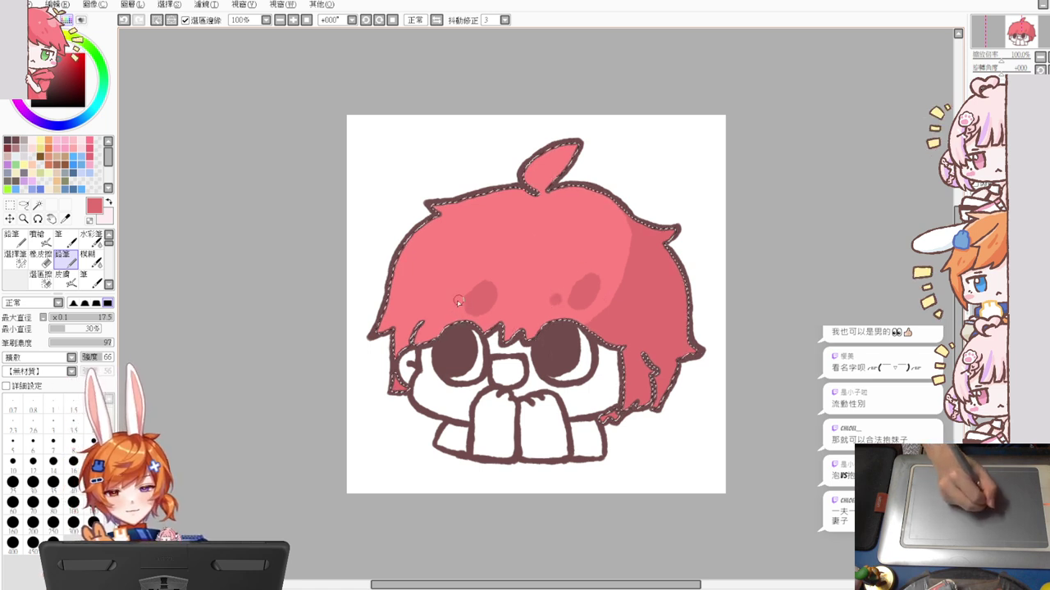
Add lighter pink highlights to the tuft and the left hair edge, plus a large and a small oval on the hair
left_click(448, 255, "alt")
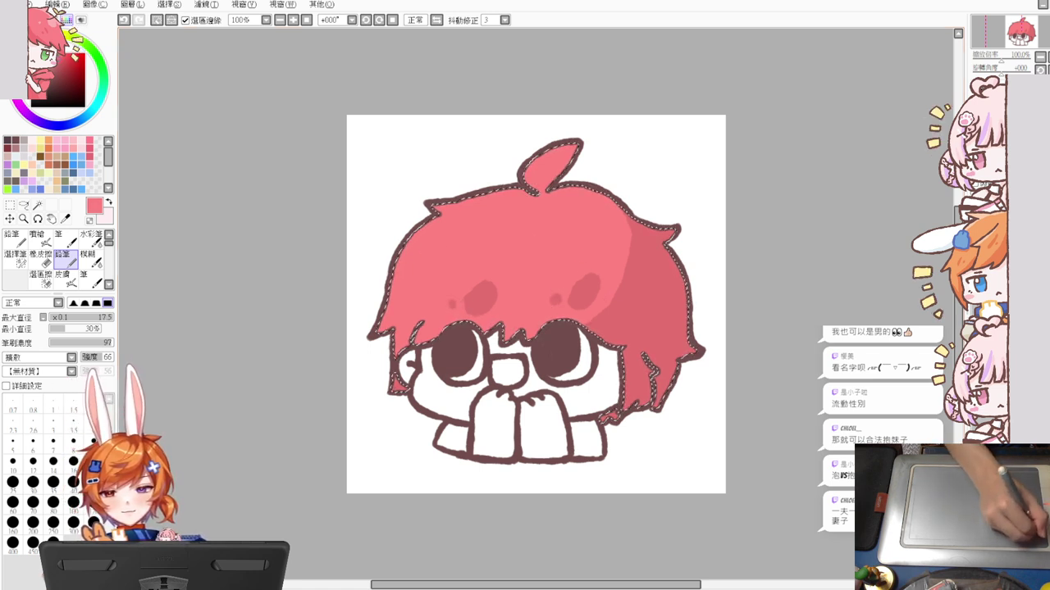
left_click(51, 64)
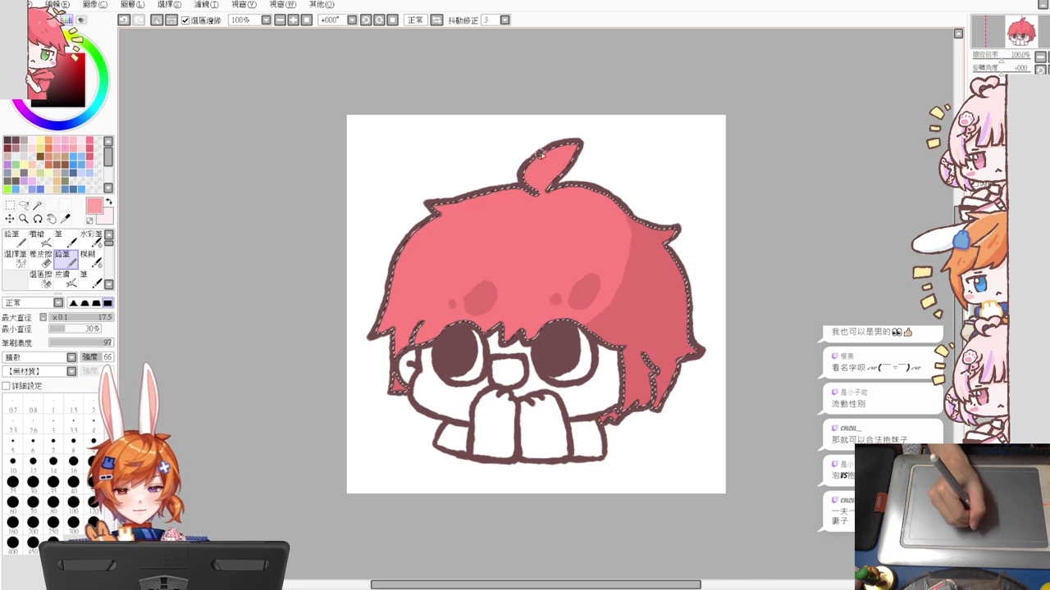
left_click_drag(540, 153, 523, 182)
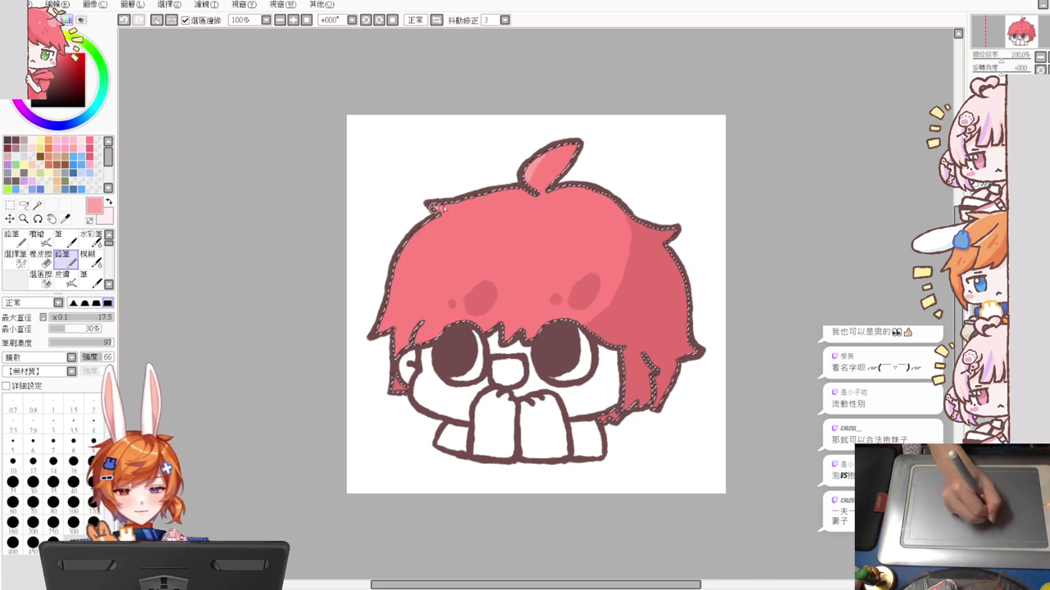
mouse_move(434, 209)
left_mouse_down()
mouse_move(525, 190)
mouse_move(441, 221)
mouse_move(452, 211)
mouse_move(403, 252)
left_mouse_up()
left_click_drag(453, 211, 385, 305)
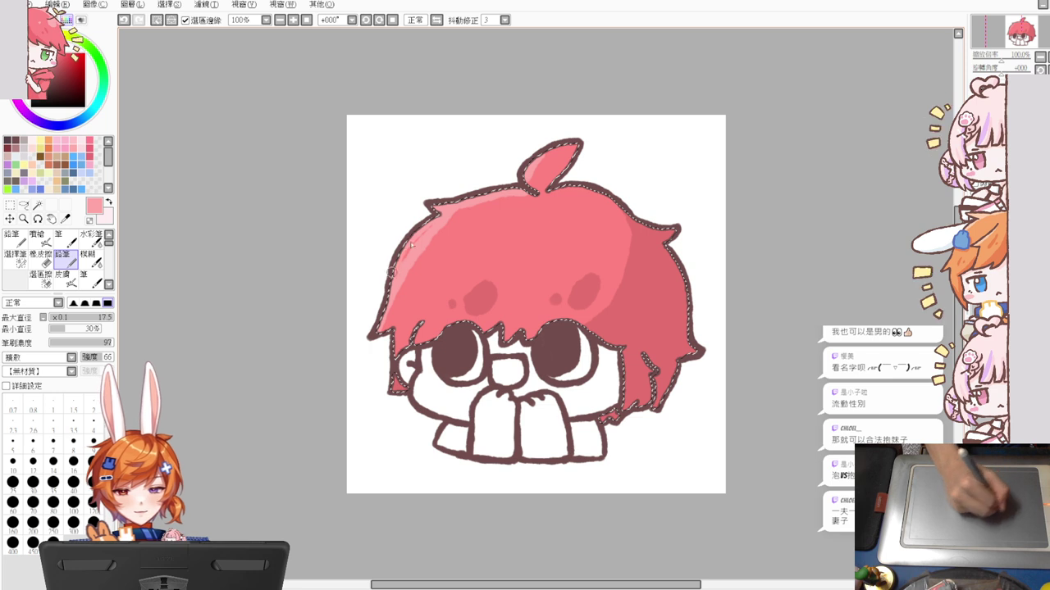
left_click_drag(423, 260, 416, 267)
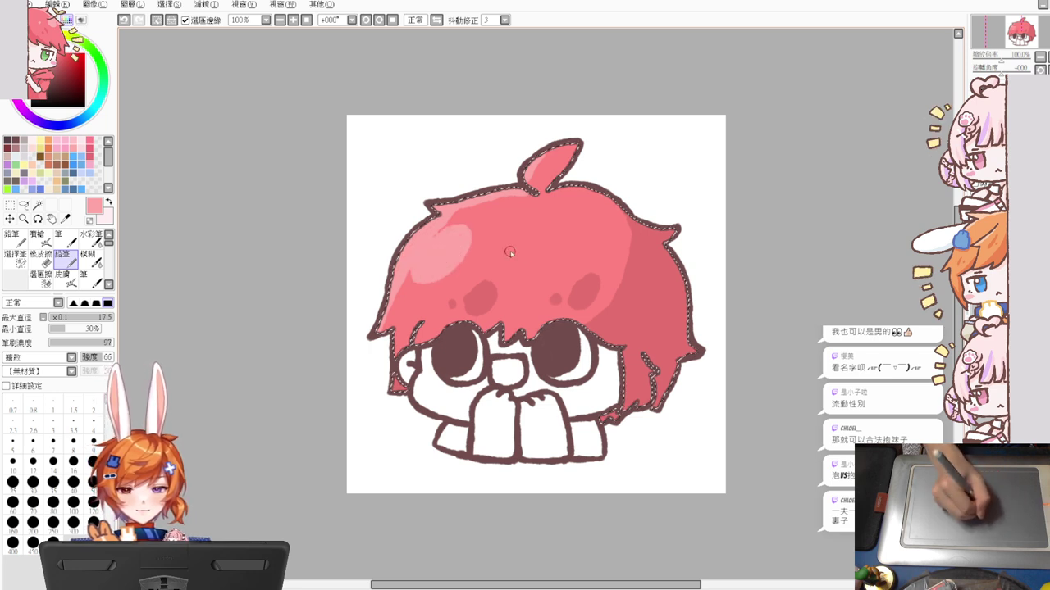
mouse_move(522, 259)
left_mouse_down()
mouse_move(530, 270)
mouse_move(520, 270)
left_mouse_up()
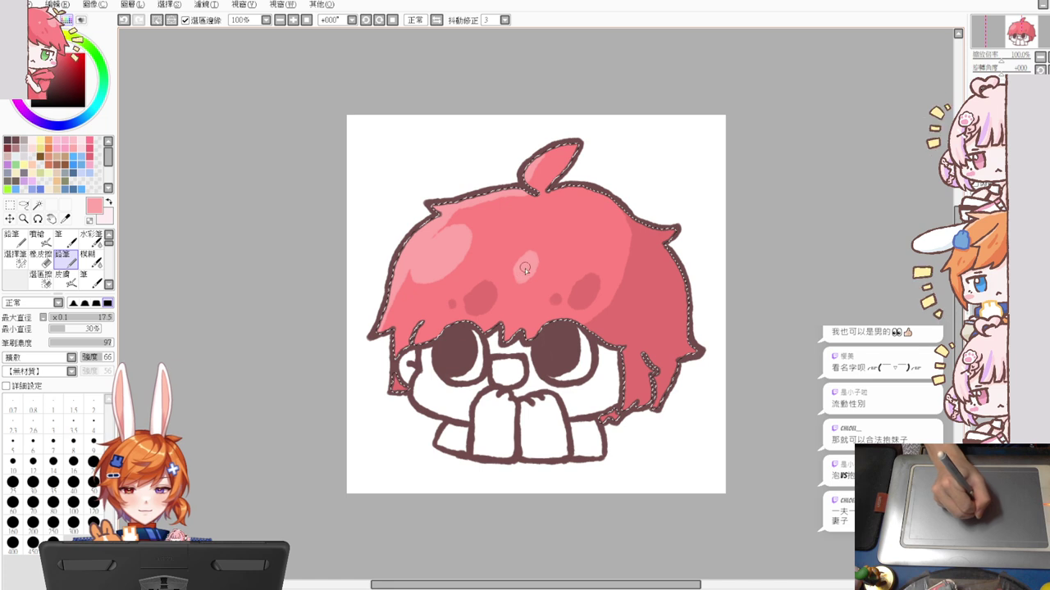
Cover the large dark oval above the left eye with base red, add a base-red oval inside the right shading, and deselect
left_click(492, 274, "alt")
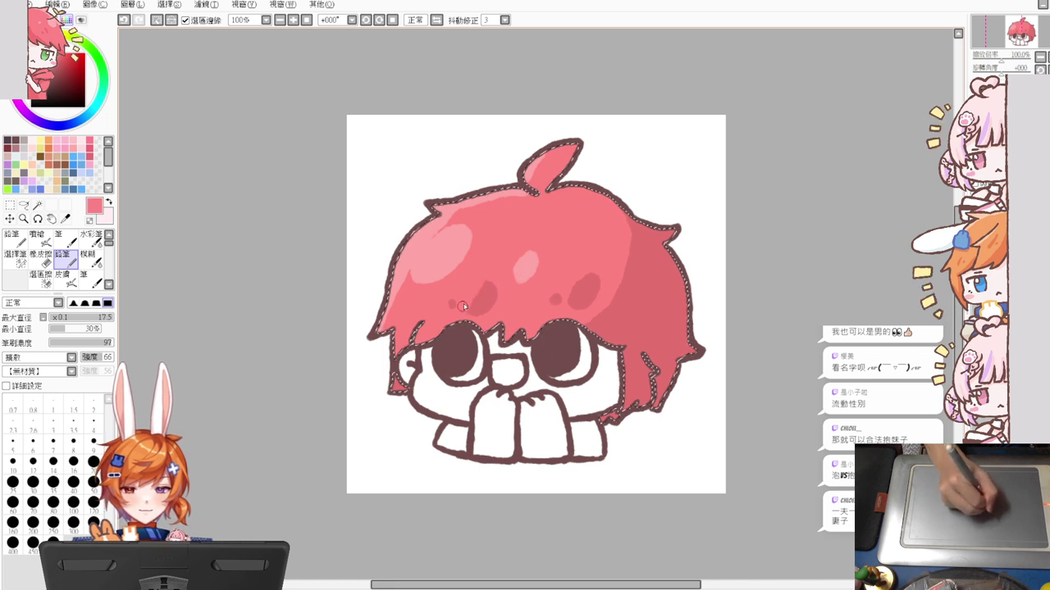
mouse_move(462, 305)
left_mouse_down()
mouse_move(503, 325)
mouse_move(459, 330)
left_mouse_up()
left_click(503, 313, "alt")
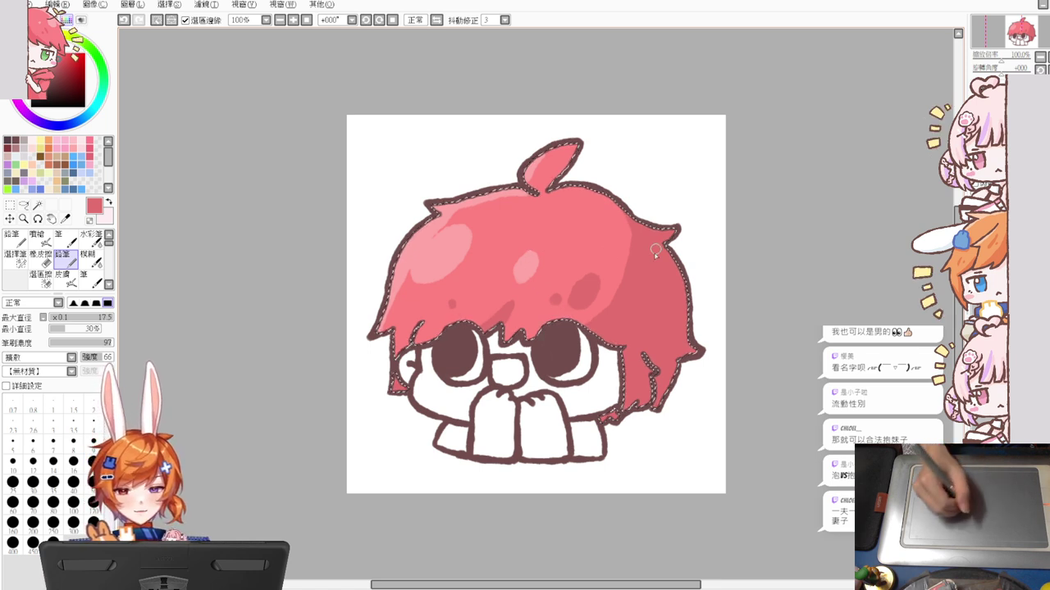
left_click(618, 249, "alt")
left_click_drag(628, 274, 633, 294)
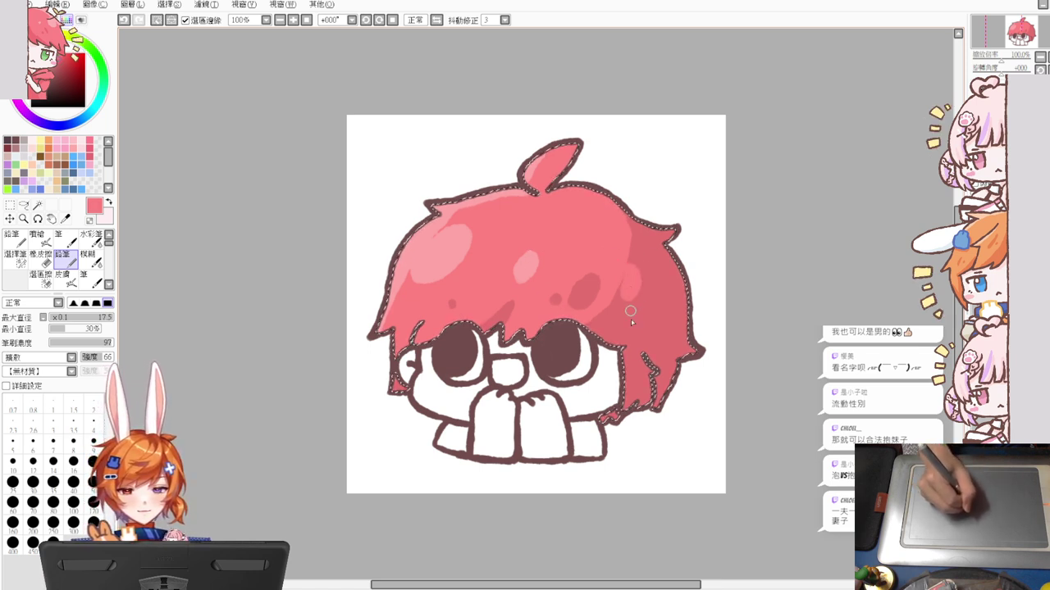
key("ctrl+d")
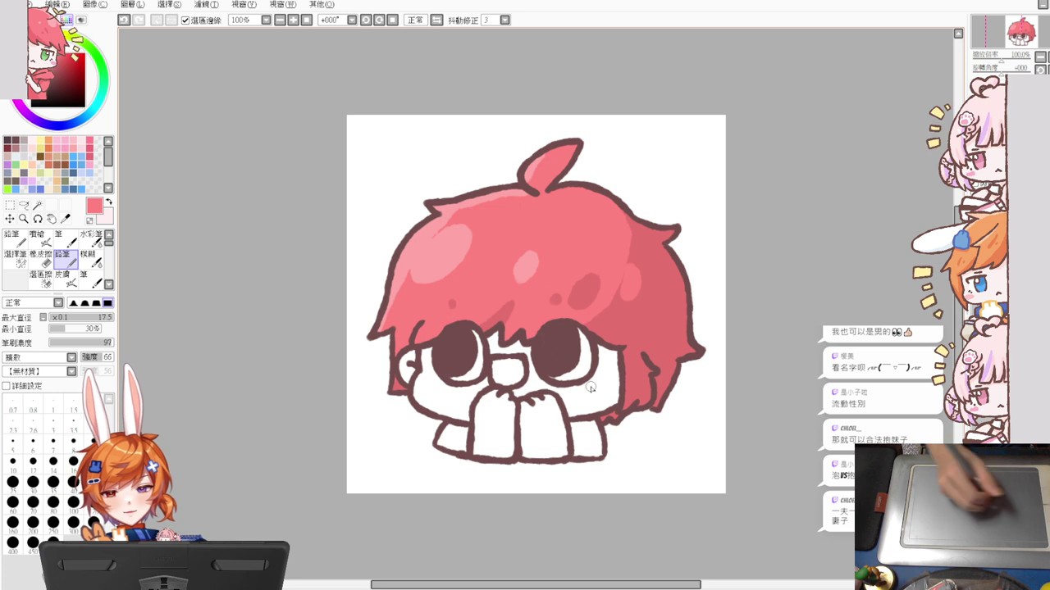
Select the inside of the open mouth, fill it with pinkish red, and deselect
key("w")
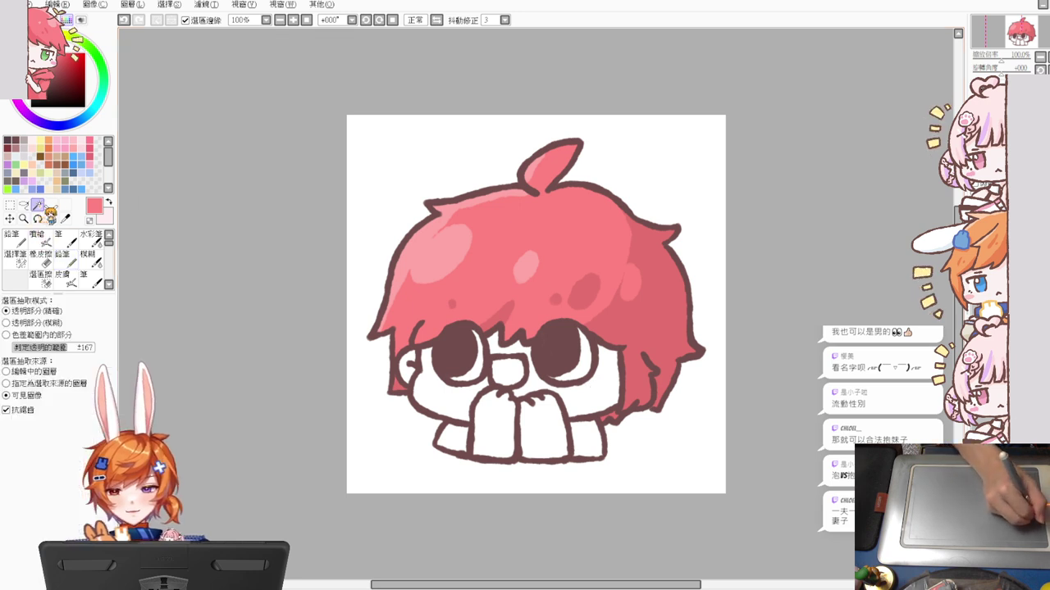
left_click(508, 375)
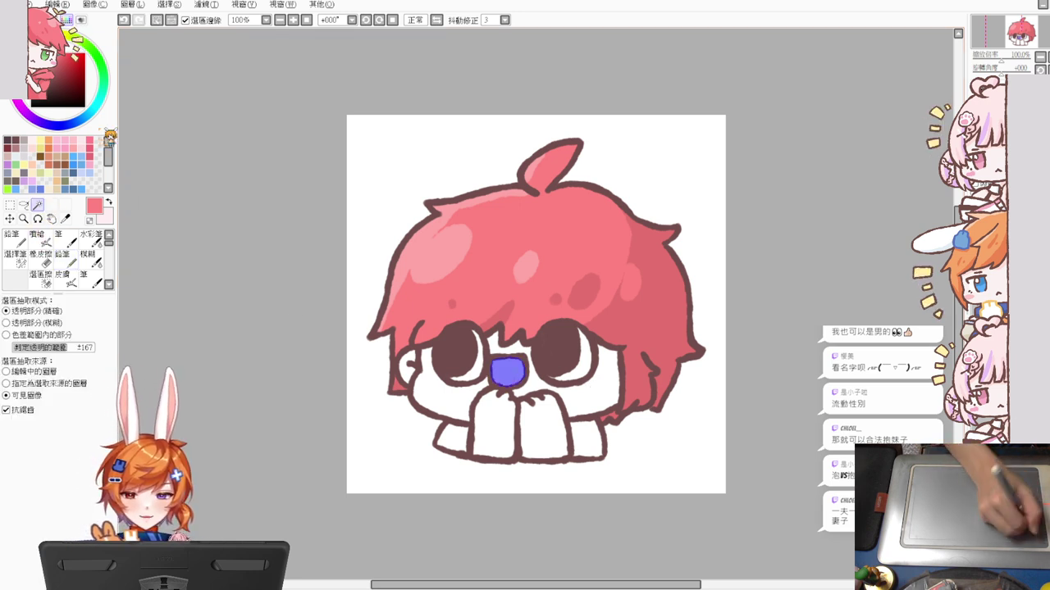
key("ctrl+f")
key("ctrl+d")
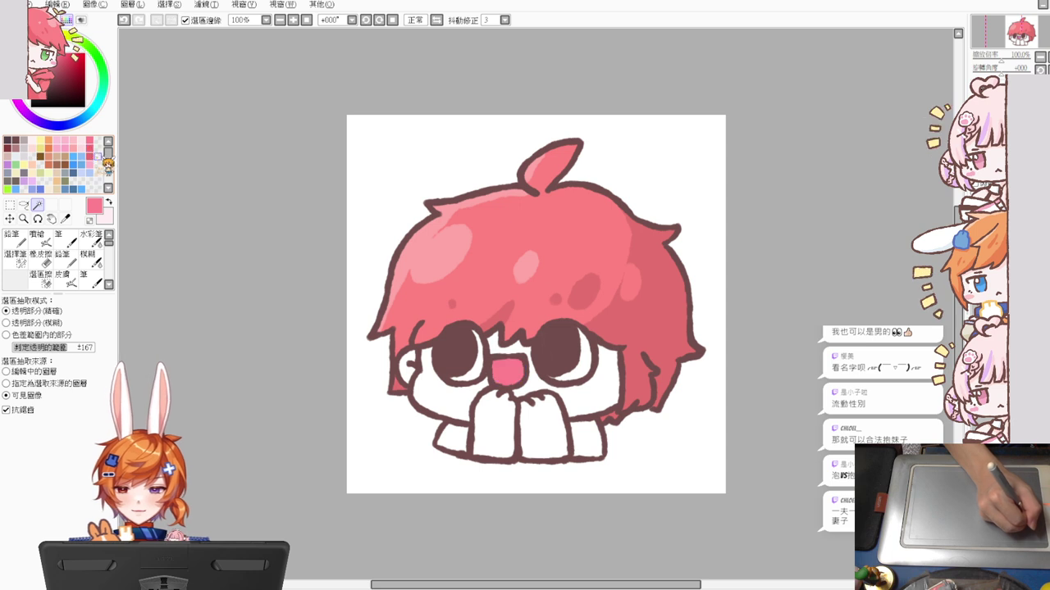
Select the face, ear, both hands and both sleeves together and fill them with the pale skin colour
left_click(434, 391)
left_click(407, 367)
left_click(558, 426)
left_click(548, 395)
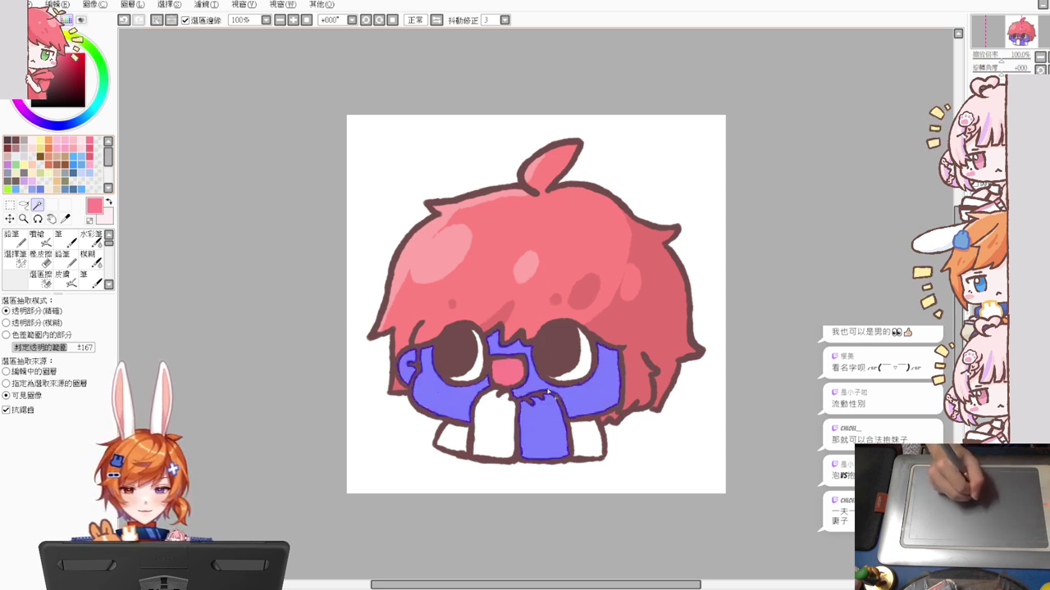
left_click(464, 438)
left_click(494, 430)
left_click(574, 443)
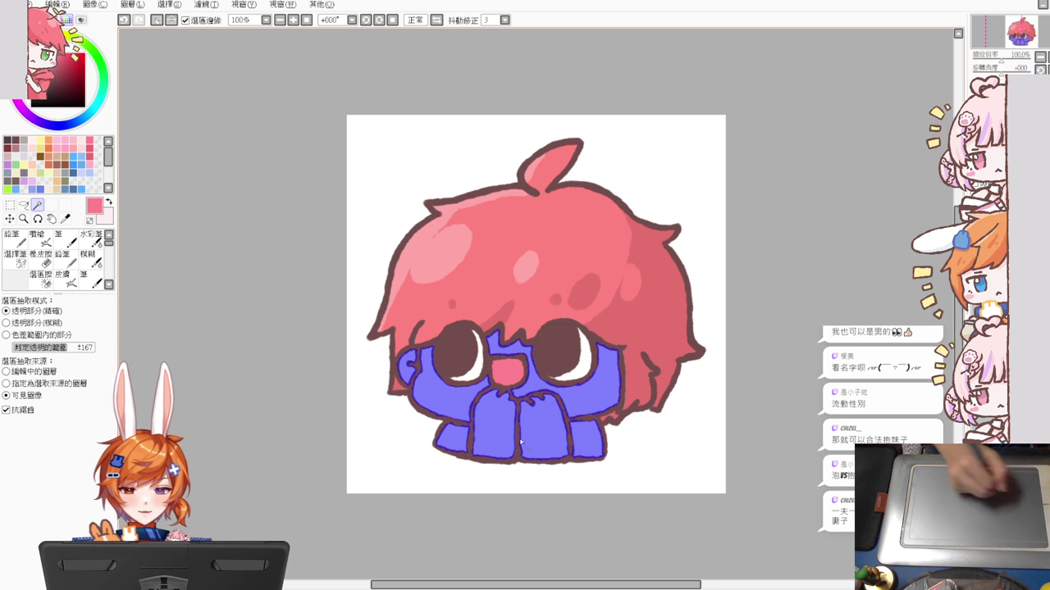
left_click(33, 141)
left_click(36, 146)
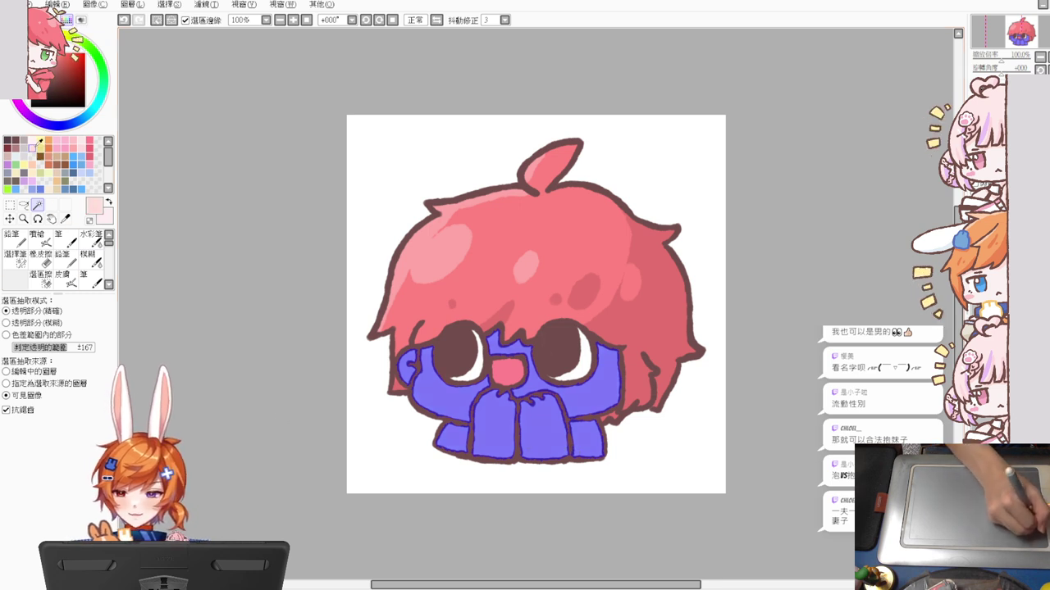
Shade the right edges of the face and both hands and the right sleeve in darker skin pink with a 17.3 pencil
left_click(62, 255)
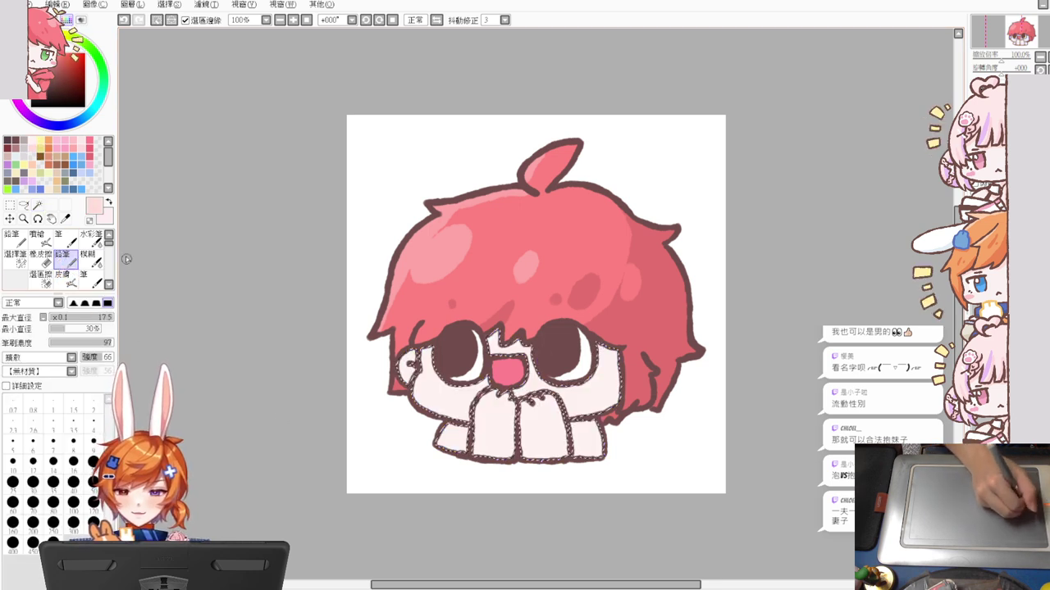
left_click_drag(509, 402, 510, 456)
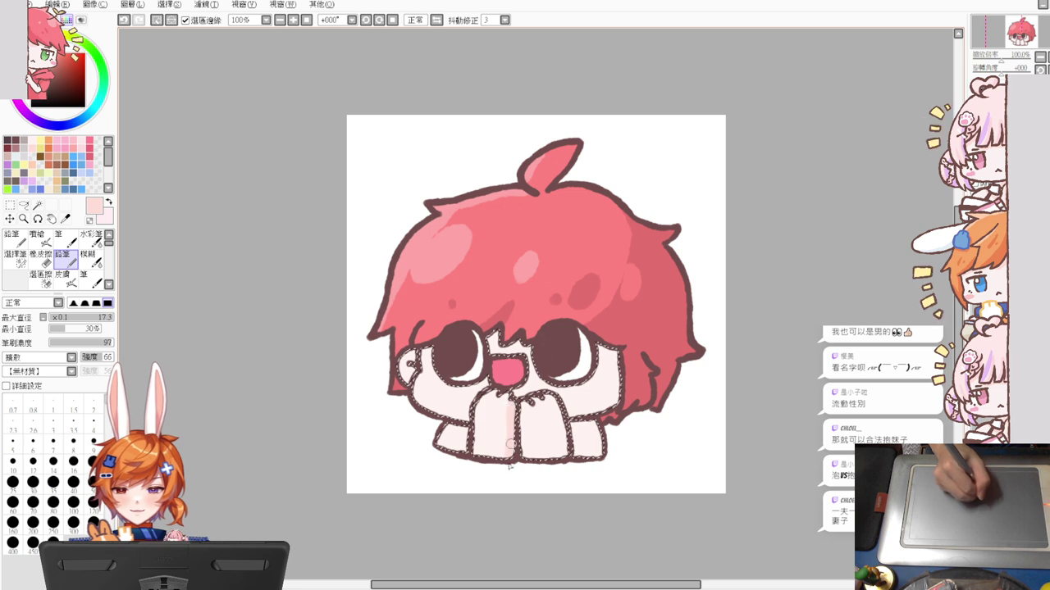
mouse_move(548, 392)
left_mouse_down()
mouse_move(550, 485)
mouse_move(564, 438)
left_mouse_up()
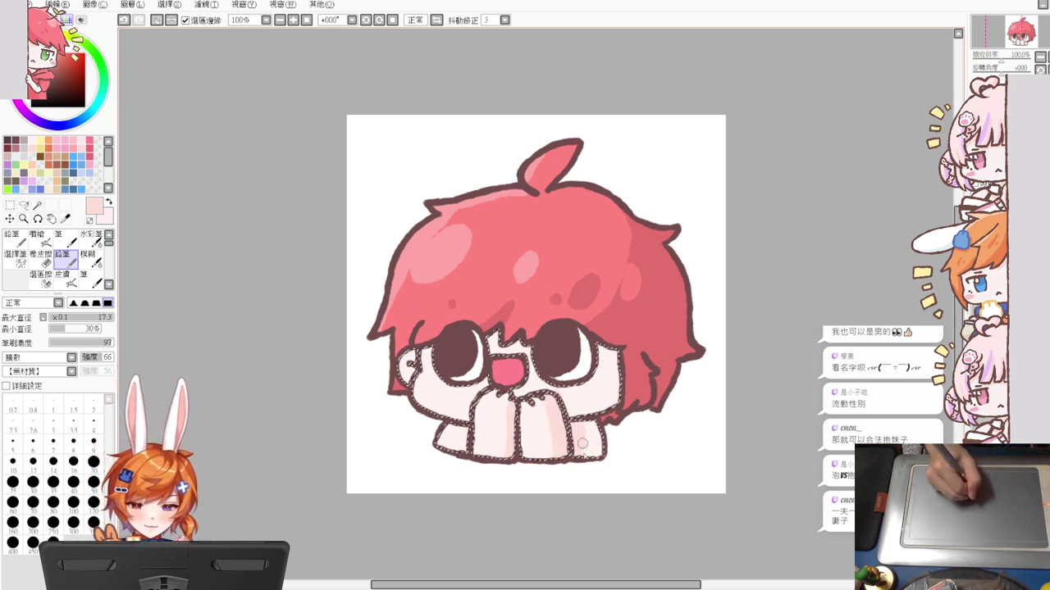
left_click_drag(581, 444, 599, 458)
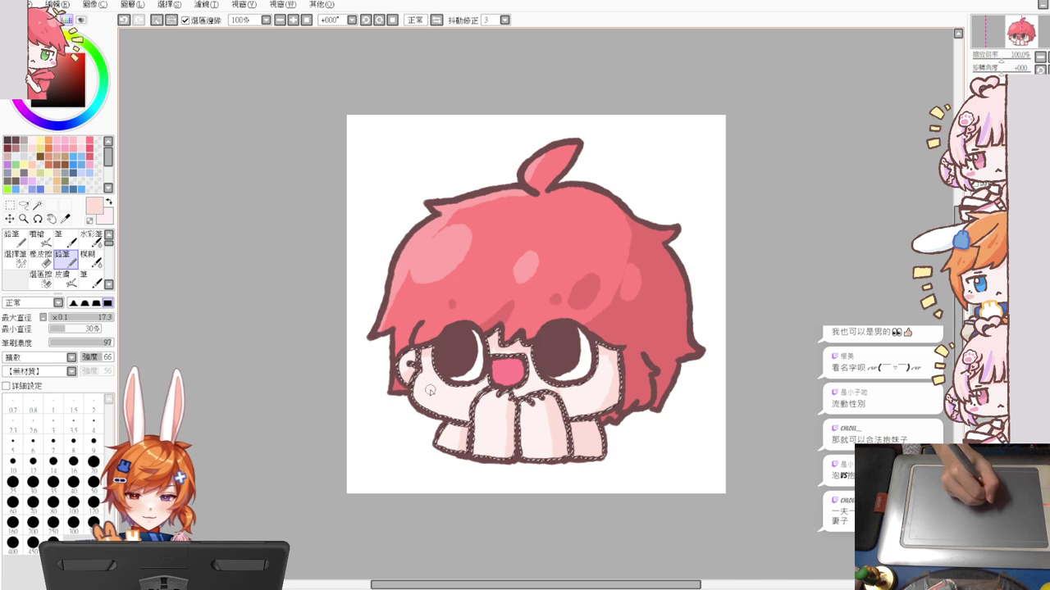
Paint a round pink blush patch on each cheek with the 17.3 pencil
left_click(92, 166)
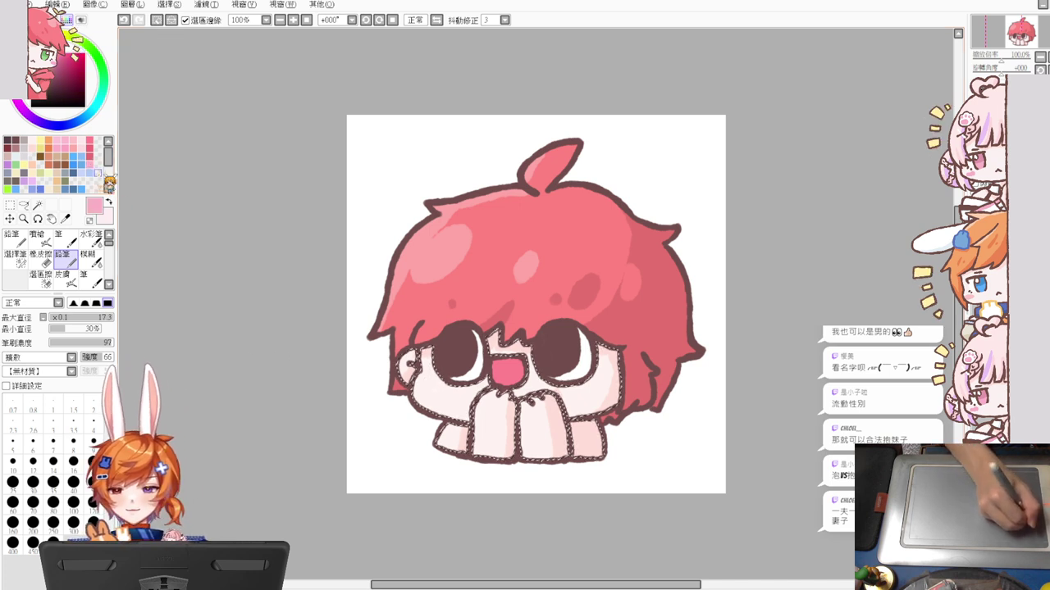
left_click_drag(426, 389, 413, 395)
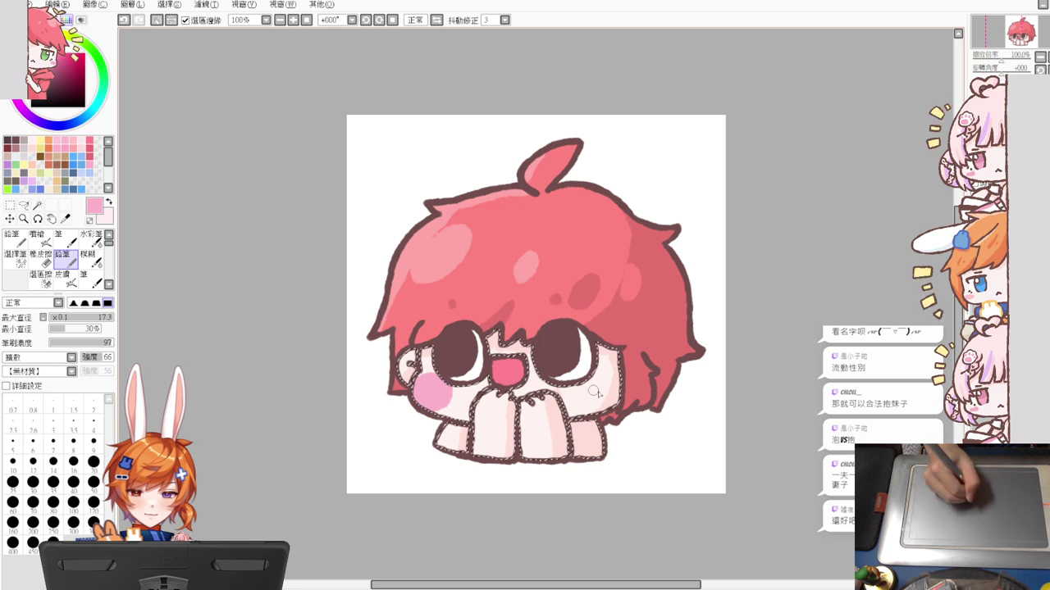
mouse_move(594, 392)
left_mouse_down()
mouse_move(601, 407)
mouse_move(607, 390)
mouse_move(617, 397)
left_mouse_up()
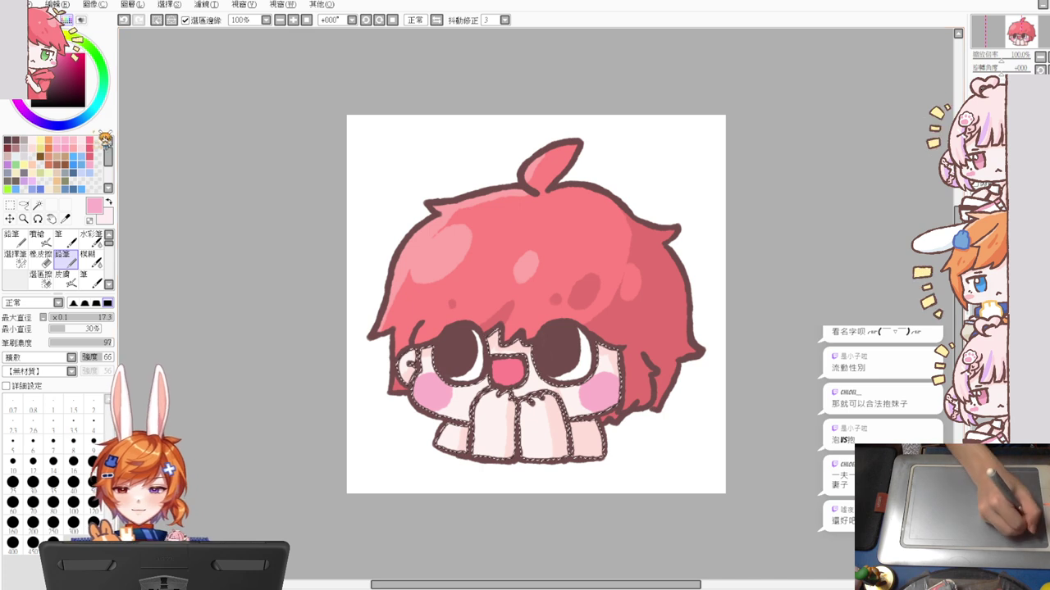
Draw slanted reddish-pink stripes over both blush patches with a 13.8 pencil, and deselect
left_click(90, 142)
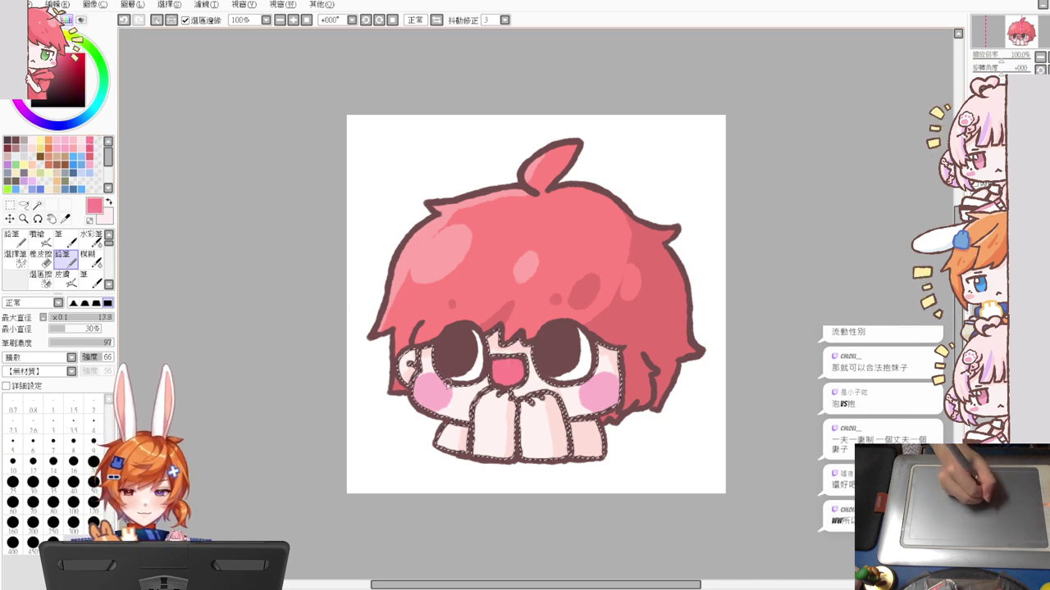
key("bracketleft")
left_click_drag(428, 377, 448, 405)
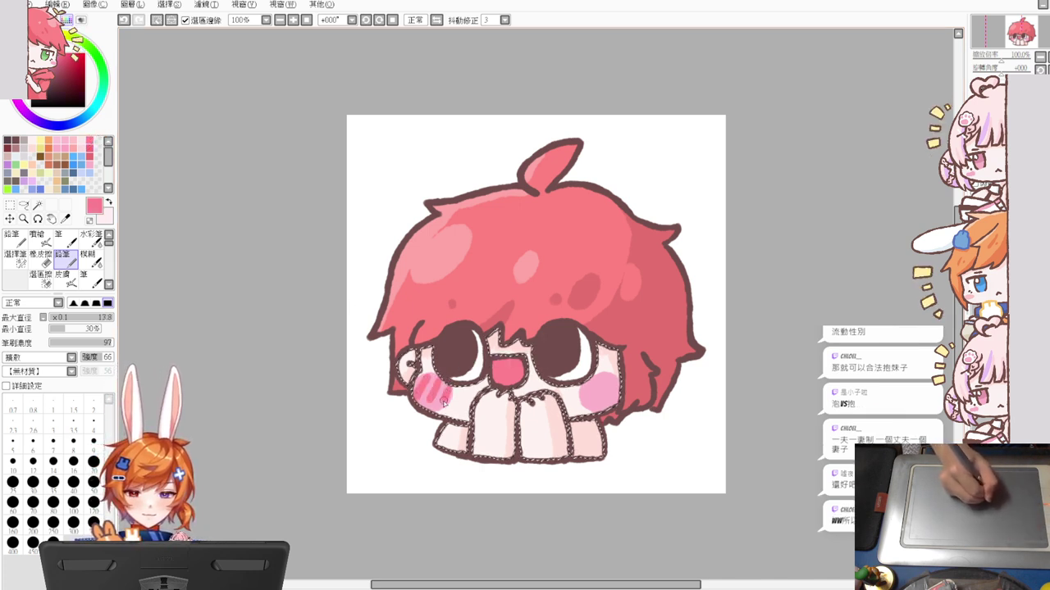
mouse_move(608, 379)
left_mouse_down()
mouse_move(601, 403)
mouse_move(617, 393)
mouse_move(614, 408)
left_mouse_up()
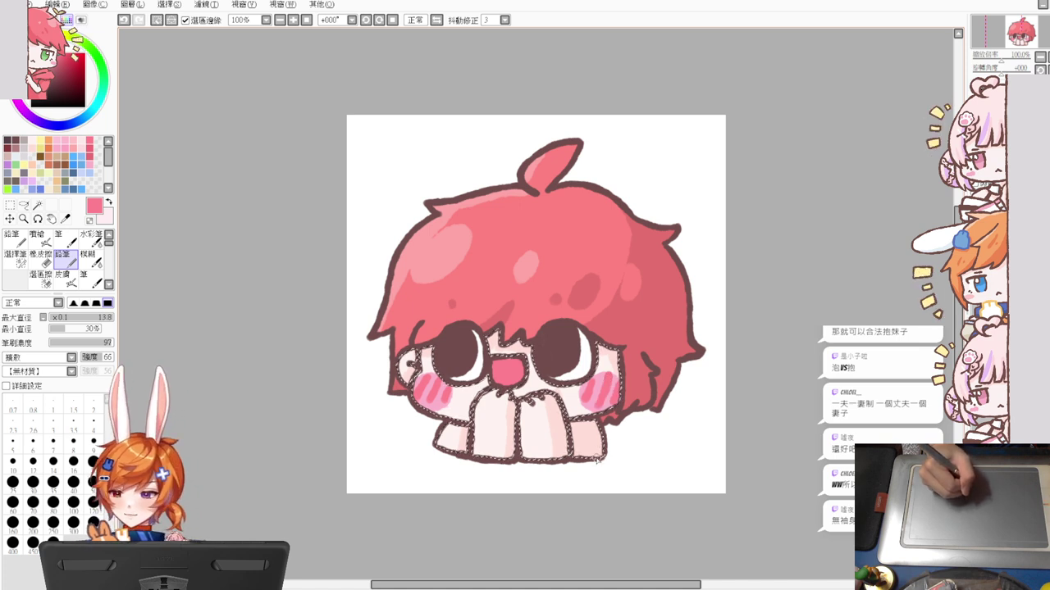
key("ctrl+d")
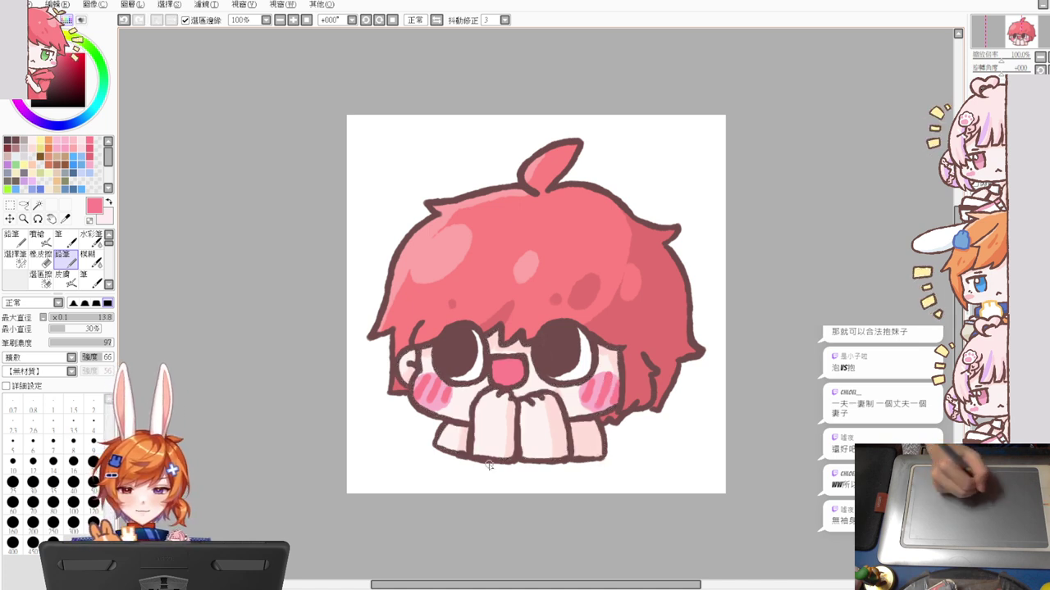
Fill both sleeves with the red from the crying drawing, shade them in darker red with a 16.8 pencil, and deselect
left_click(37, 205)
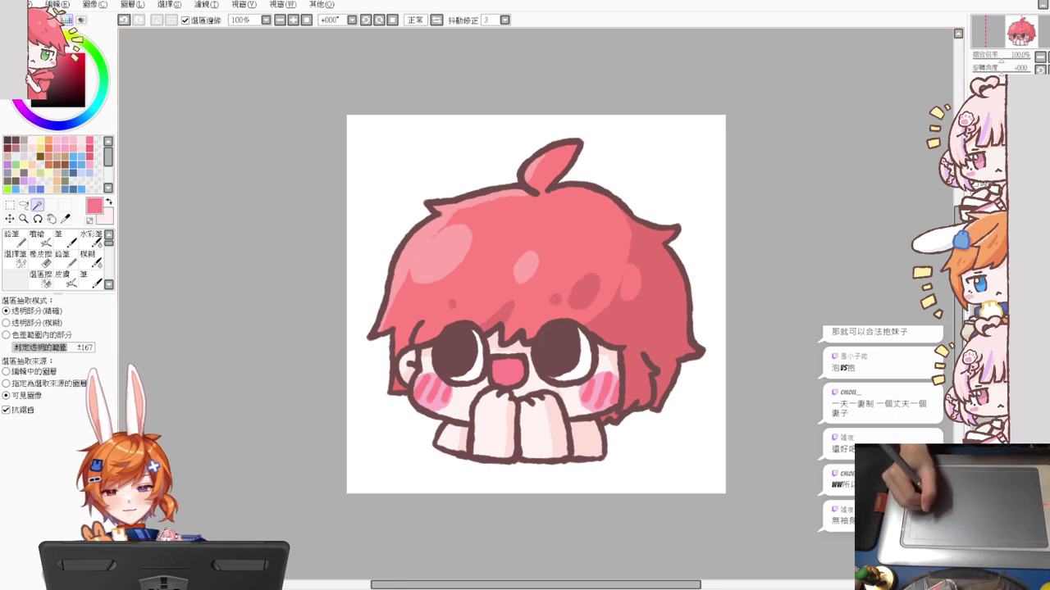
left_click(452, 439)
left_click(586, 440)
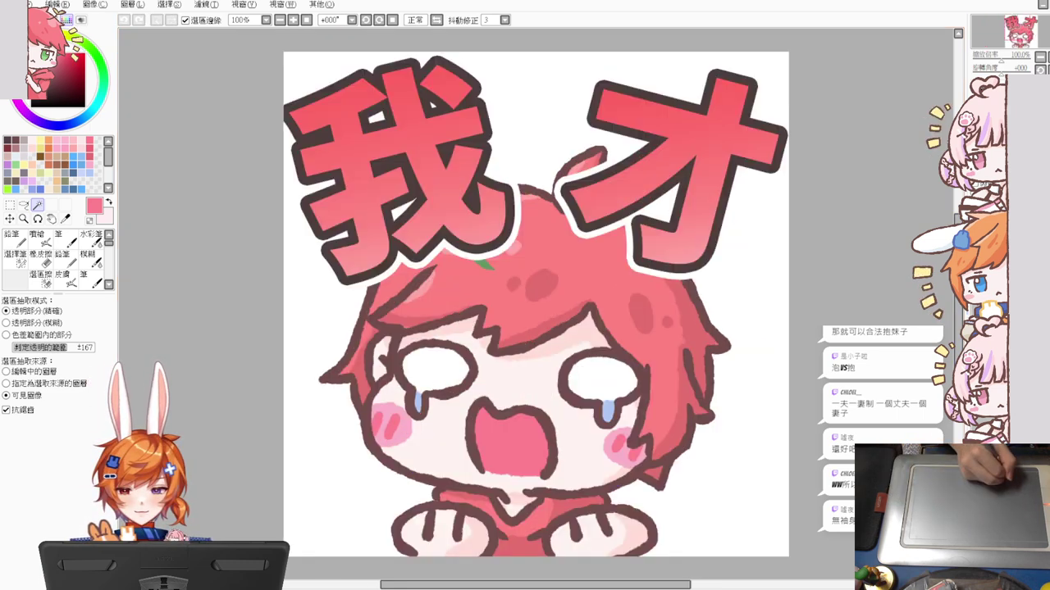
left_click(62, 256)
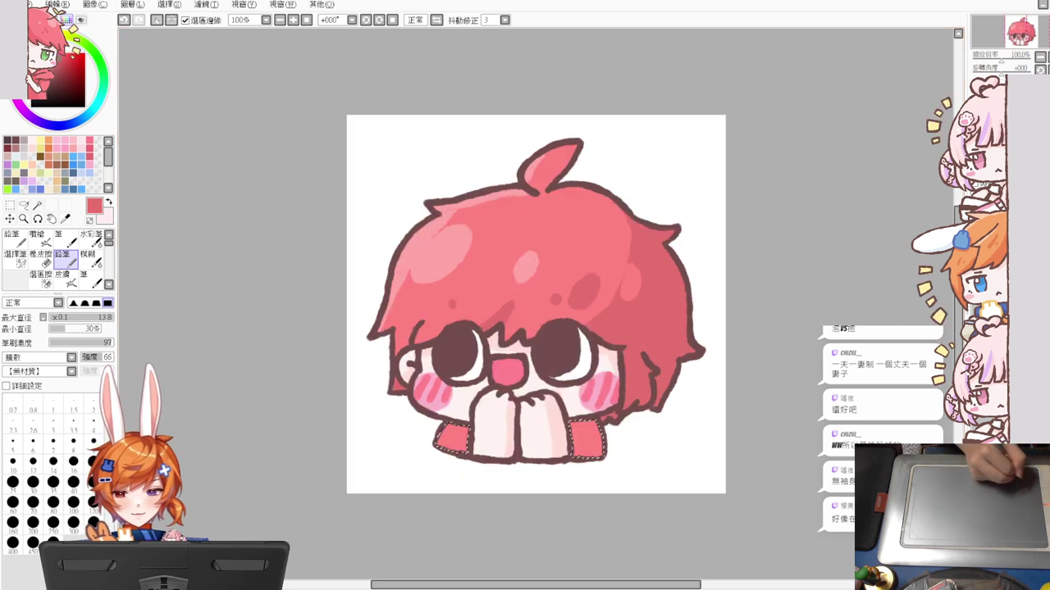
key("ctrl+Tab")
left_click_drag(482, 398, 472, 432)
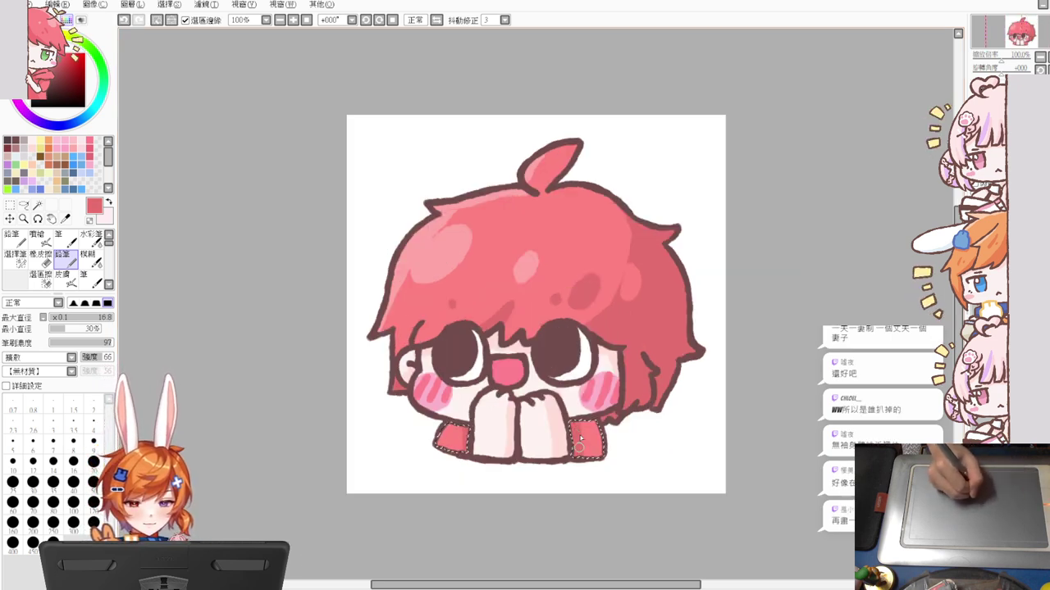
key("ctrl+d")
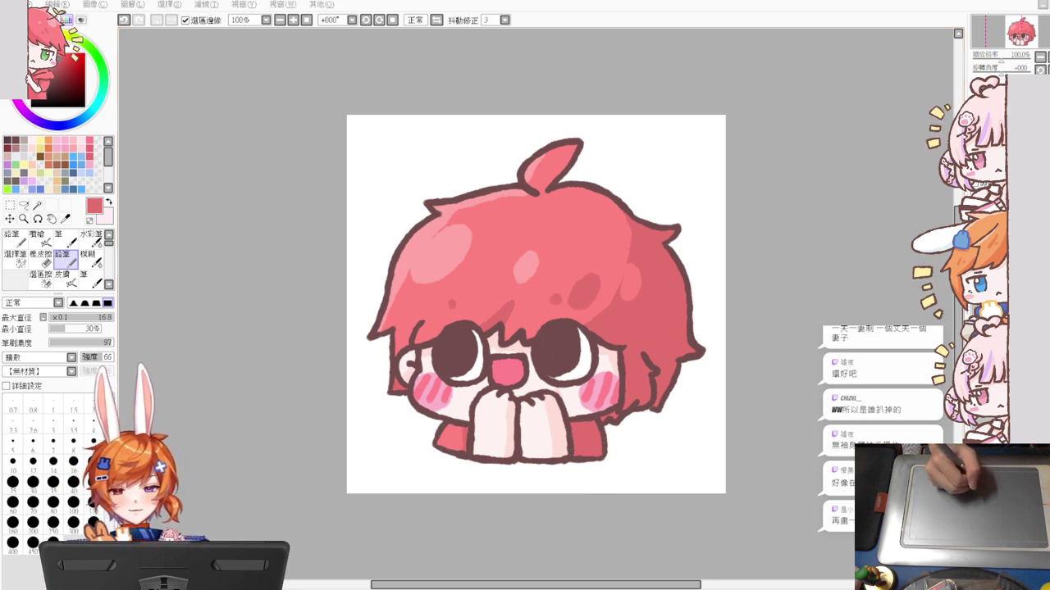
Check the crying drawing and try painting a small light-green leaf stroke on the upper hair beside the tuft
key("ctrl+Tab")
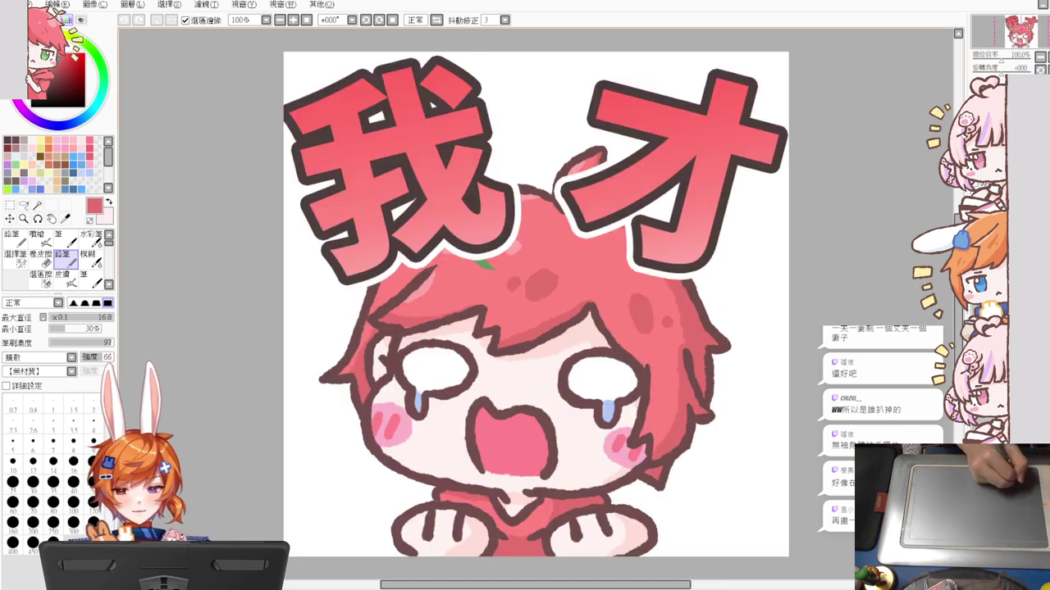
key("ctrl+Tab")
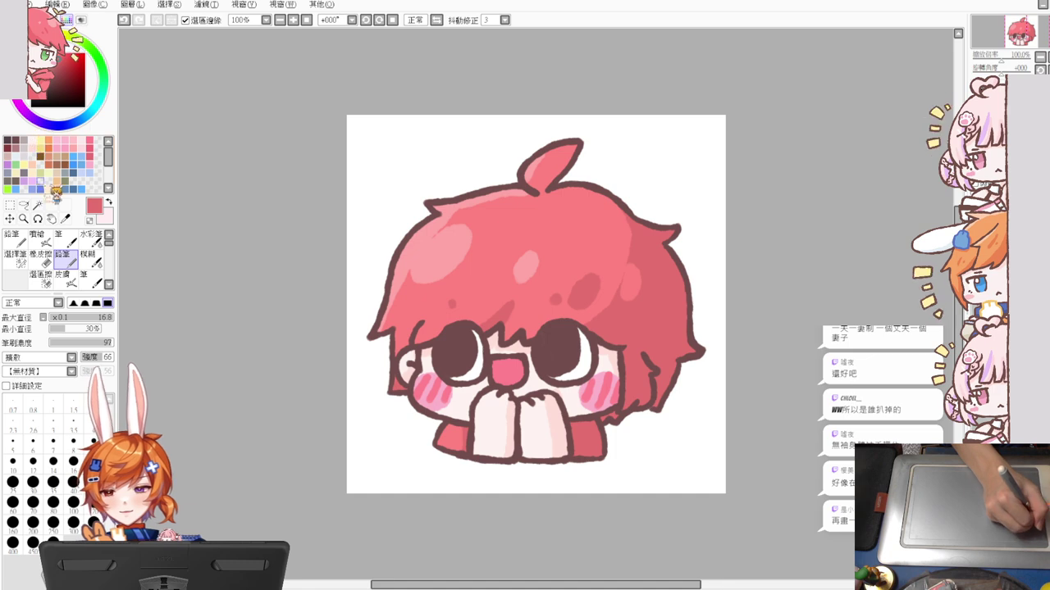
left_click(20, 163)
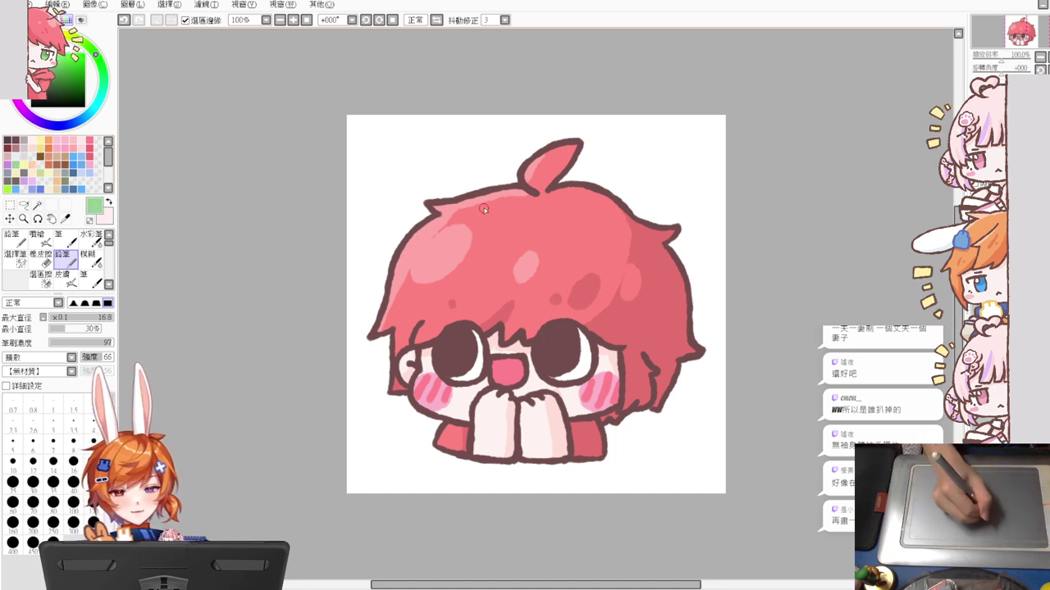
left_click_drag(490, 237, 502, 218)
key("ctrl+z")
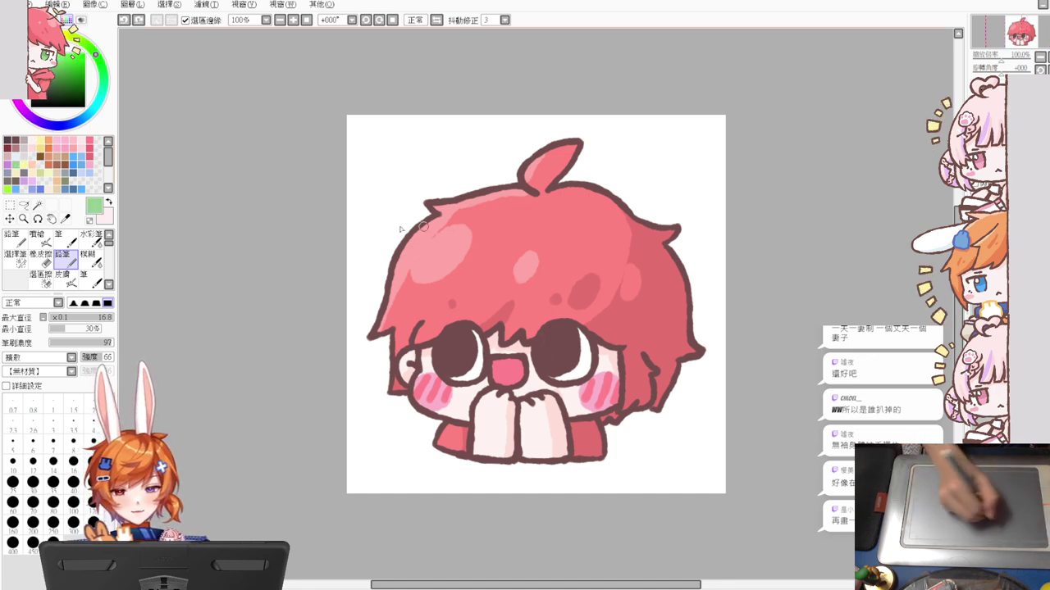
left_click(33, 159)
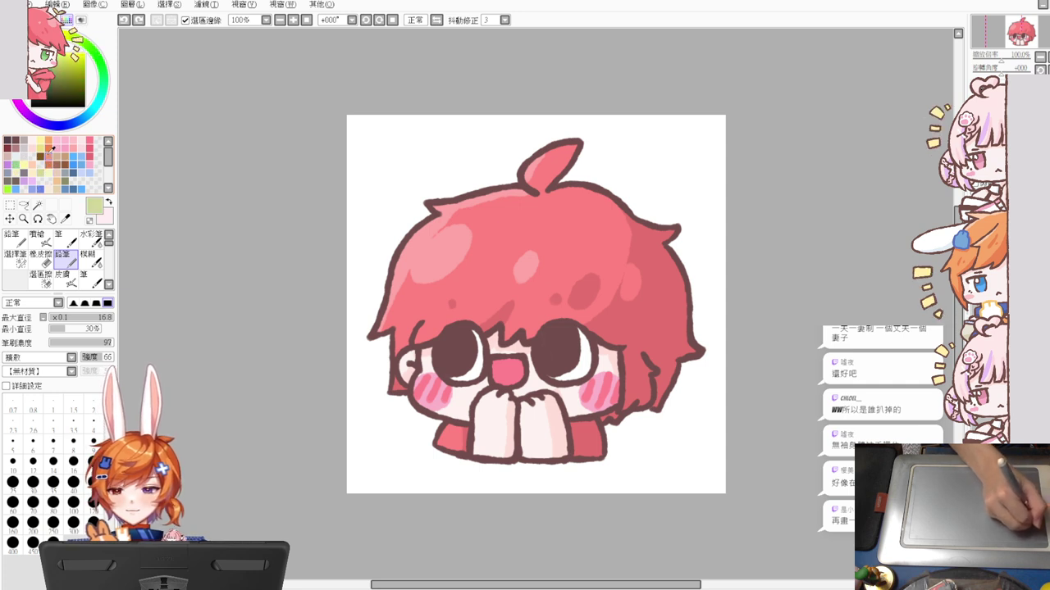
left_click(34, 171)
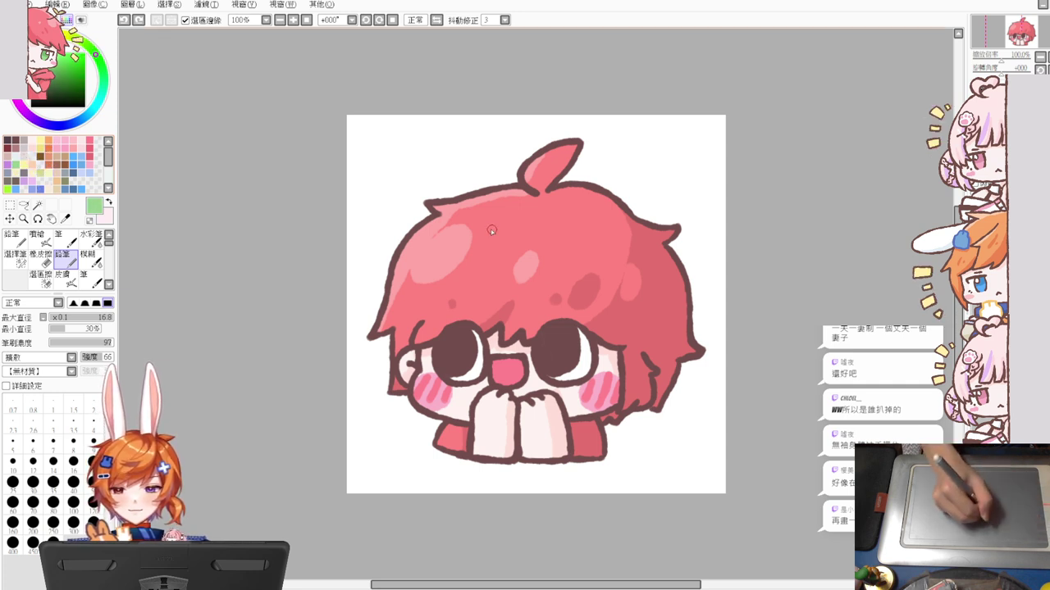
left_click_drag(484, 201, 497, 235)
key("ctrl+z")
left_click_drag(488, 197, 501, 235)
key("ctrl+z")
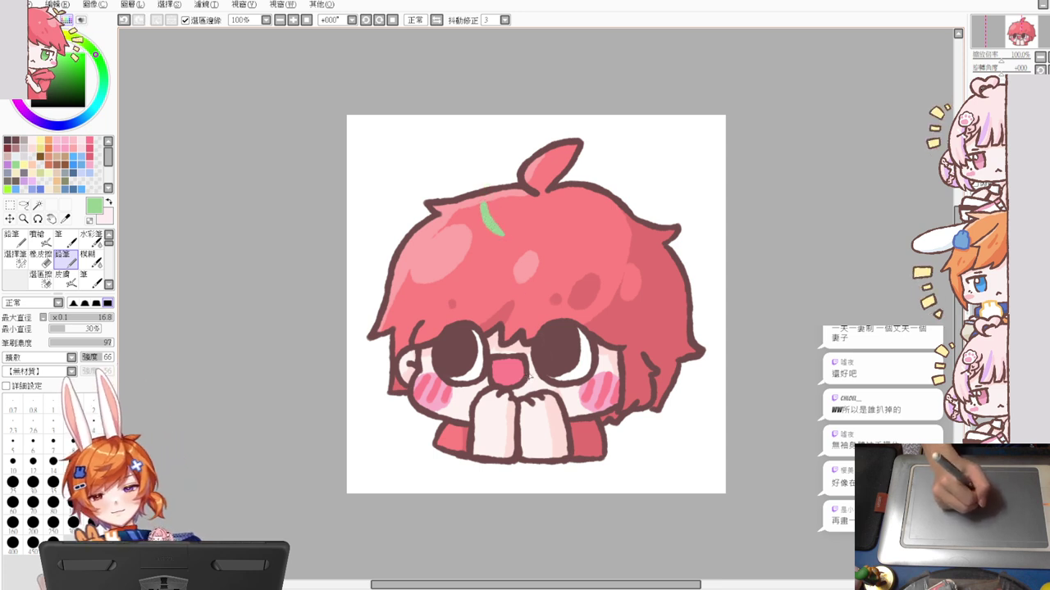
key("ctrl+z")
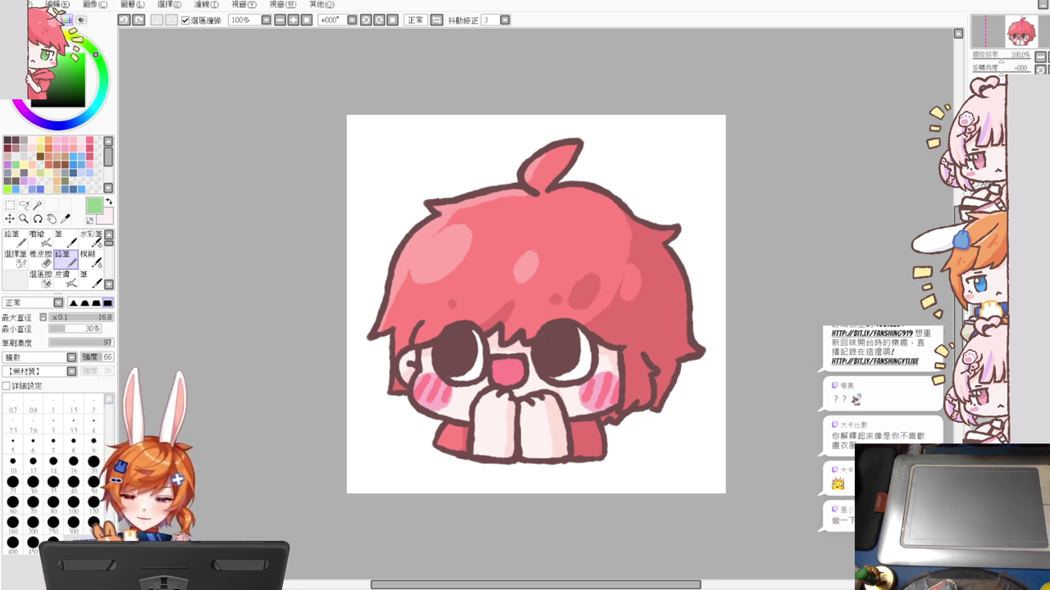
Start selecting a region of the character with the Magic Wand
left_click(37, 204)
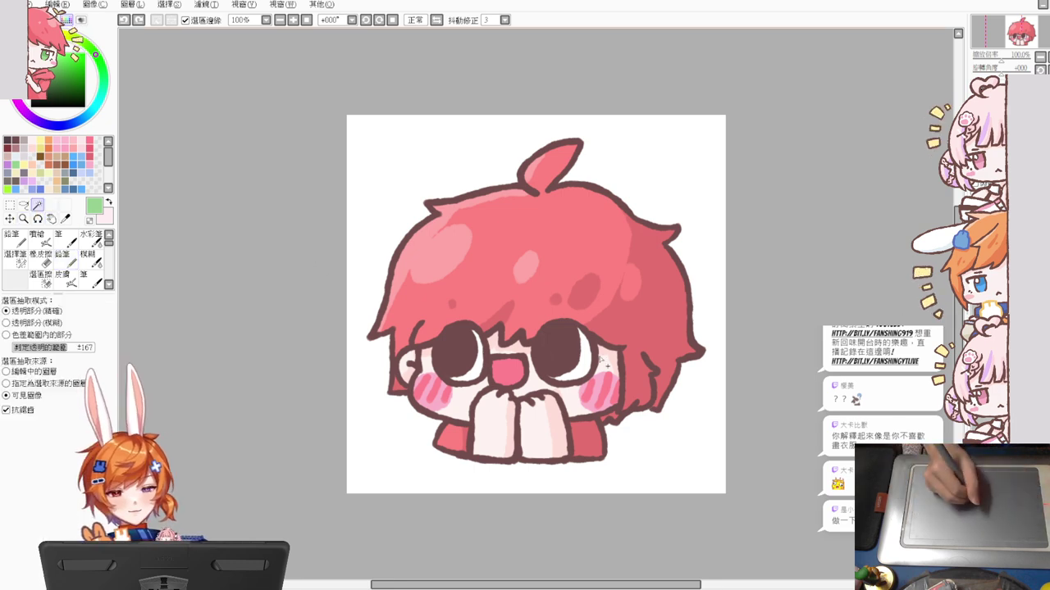
Select the whites of both eyes, refine the selection with the selection pen at size 10, and fill it with white
left_click(579, 354)
left_click(474, 365)
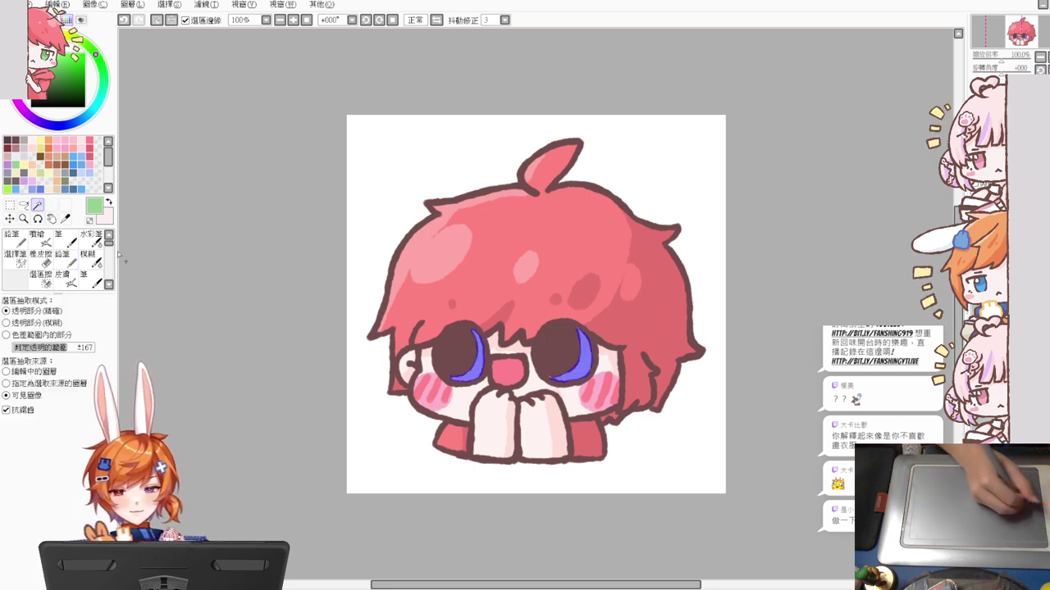
left_click(16, 256)
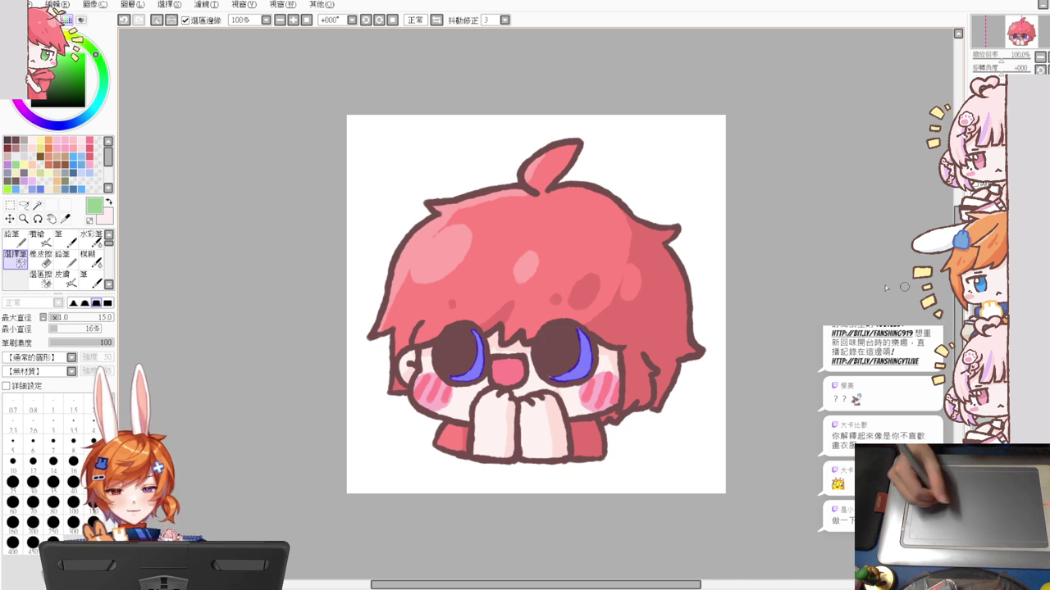
left_click_drag(587, 326, 579, 330)
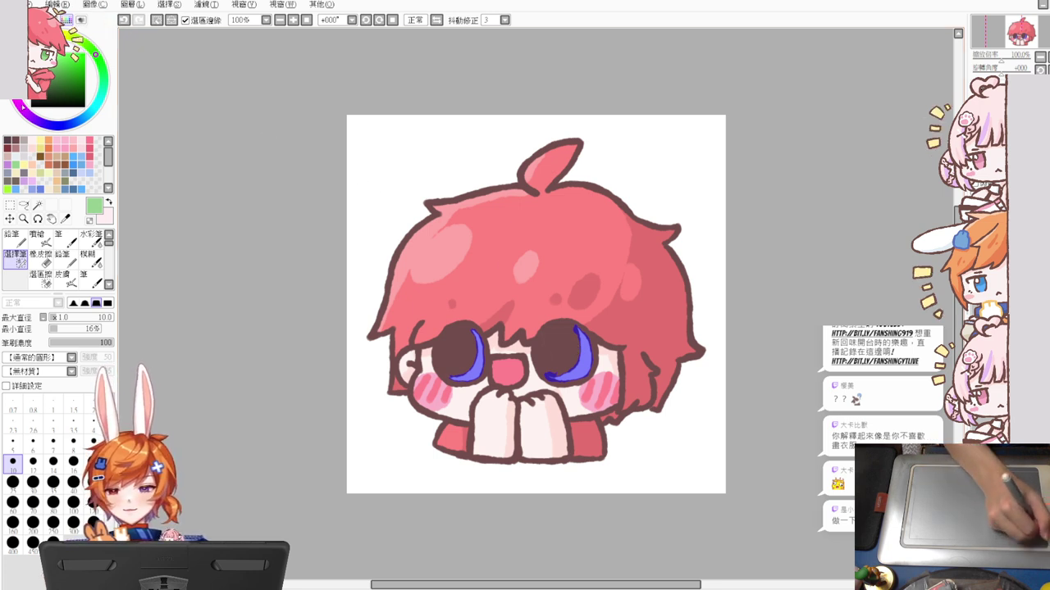
left_click(19, 146)
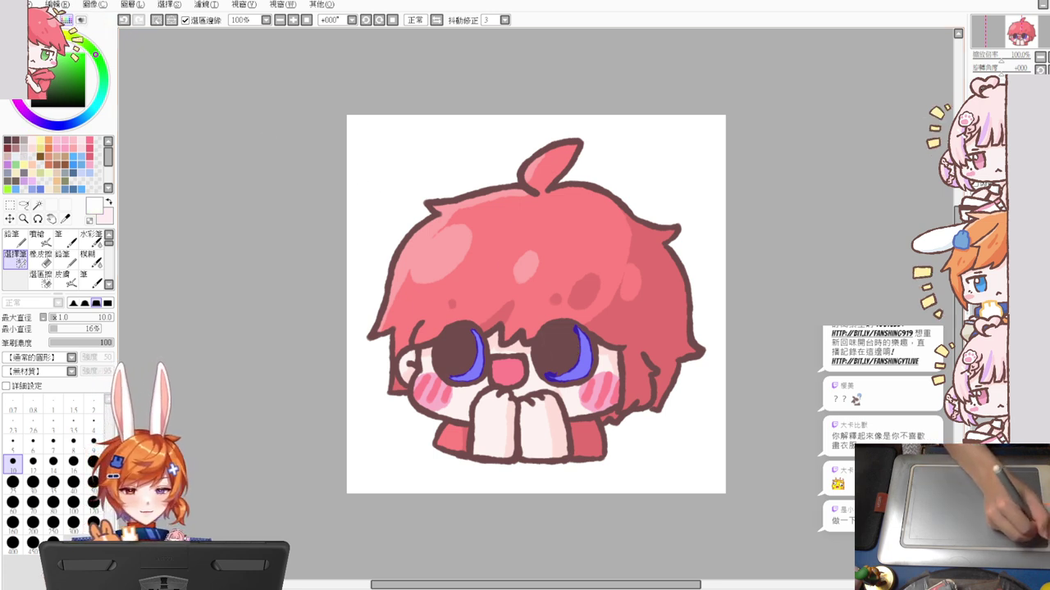
key("ctrl+f")
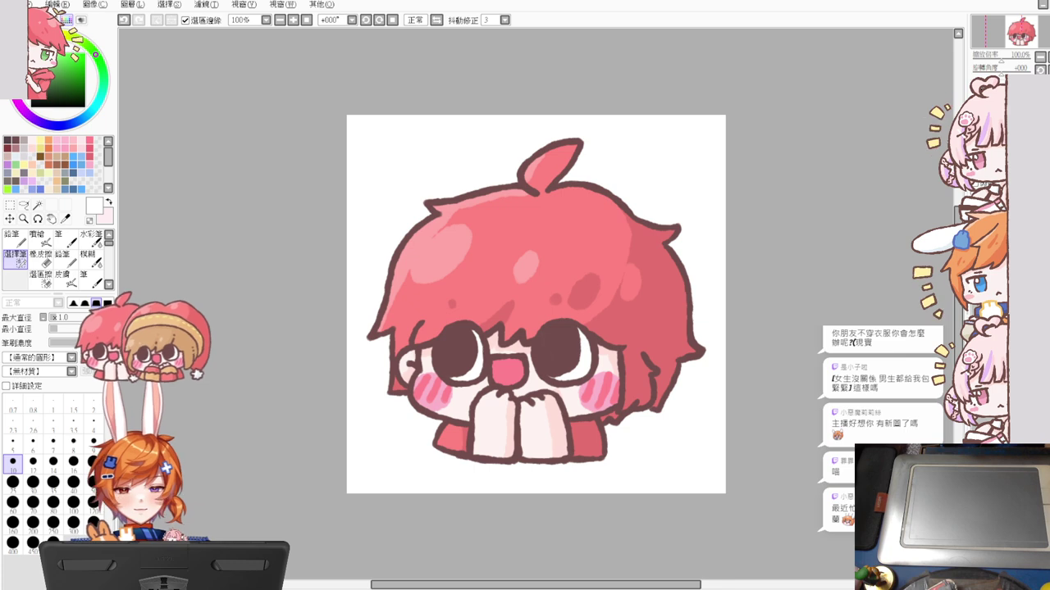
Switch to the open drawing with the large 我才 lettering and close it
key("ctrl+Tab")
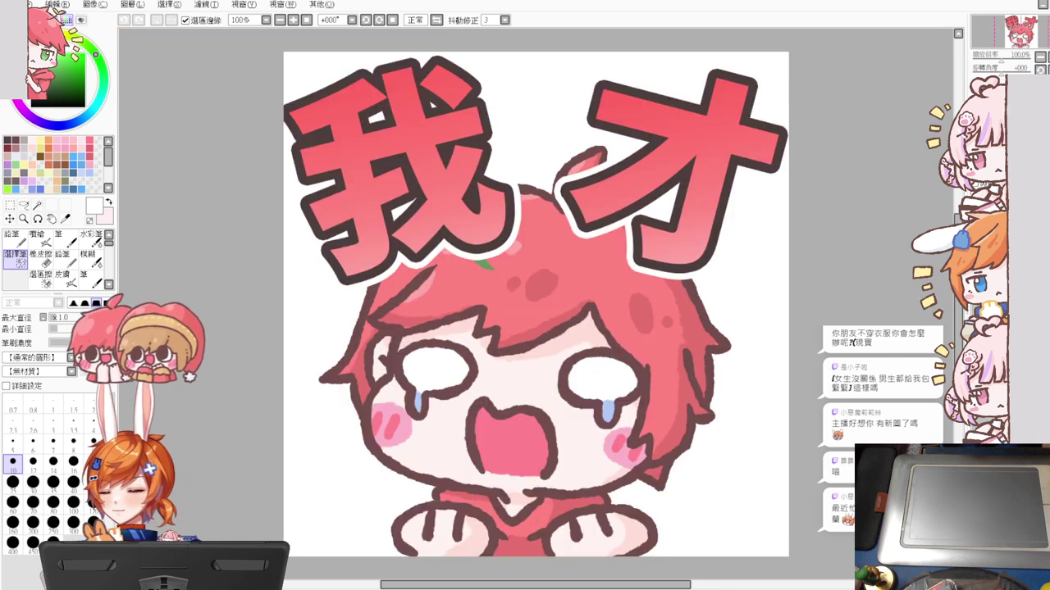
key("ctrl+w")
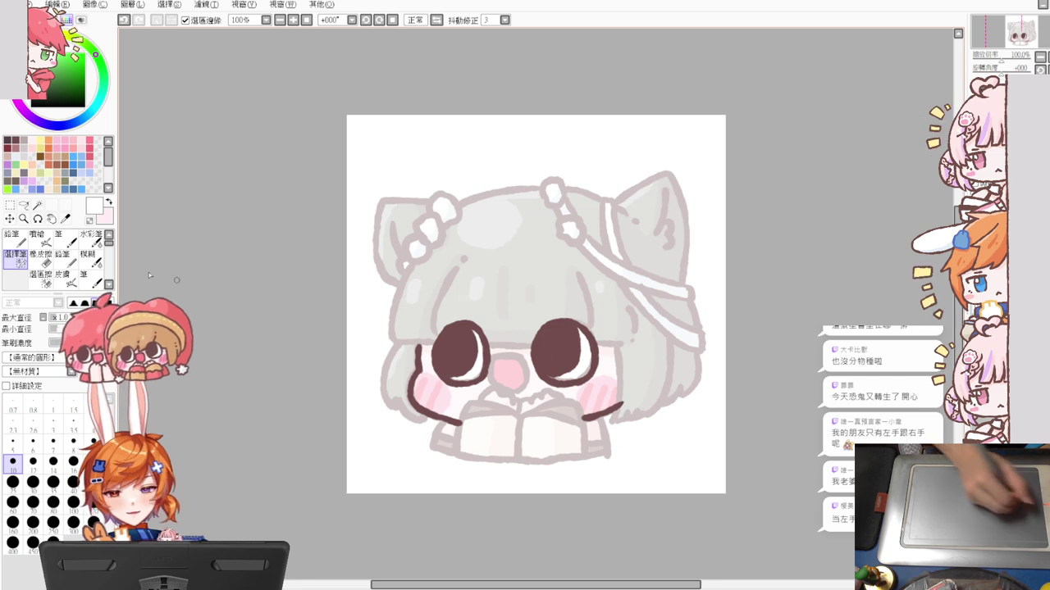
Using the pencil in dark brown, draw the fringe edge between the eyes and the pointed hair strands above both eyes
left_click(16, 142)
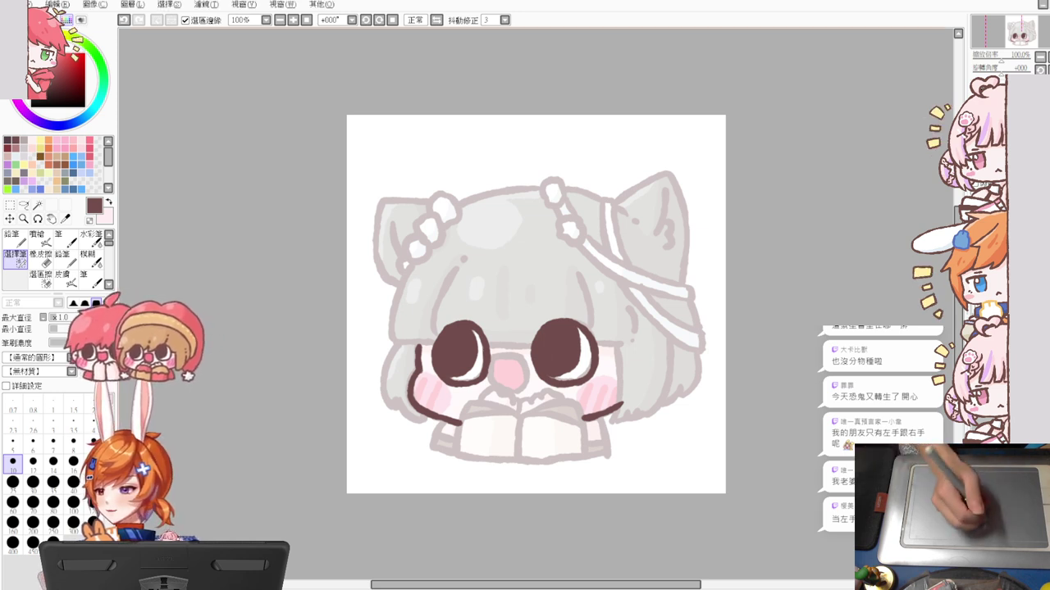
left_click_drag(468, 290, 474, 317)
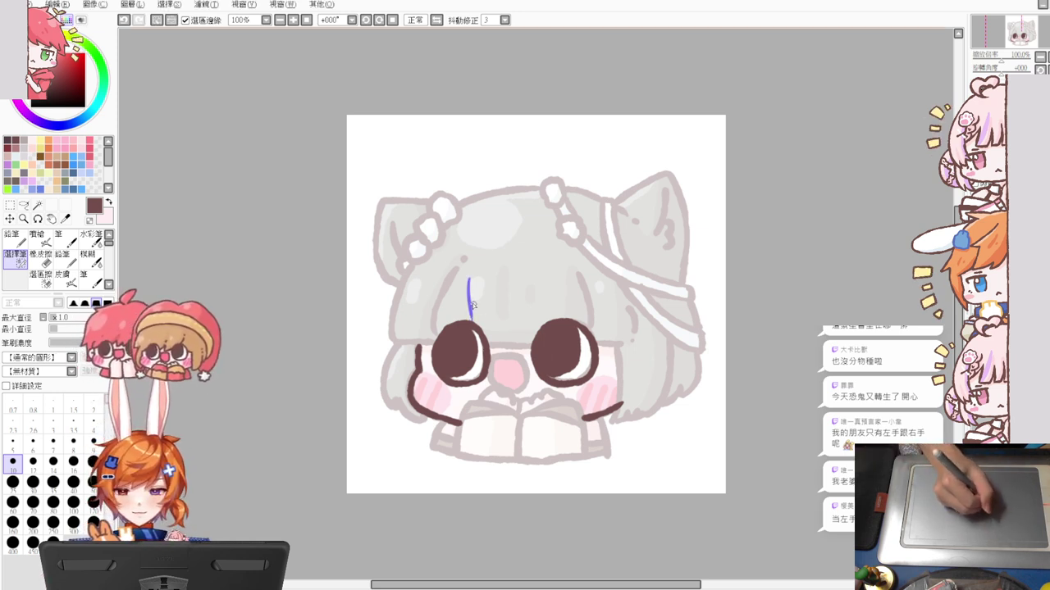
key("ctrl+z")
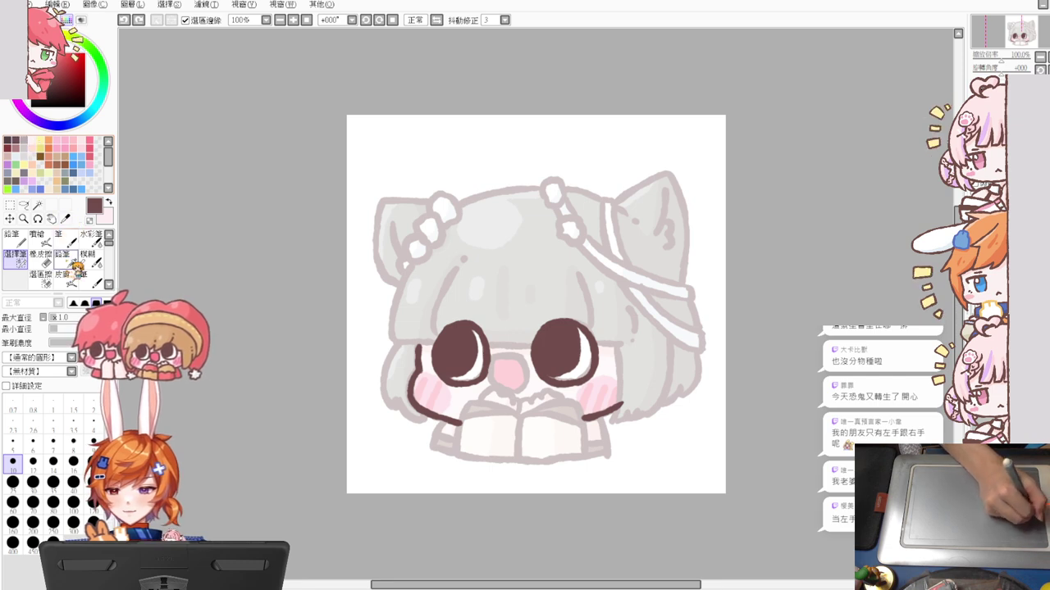
left_click(62, 254)
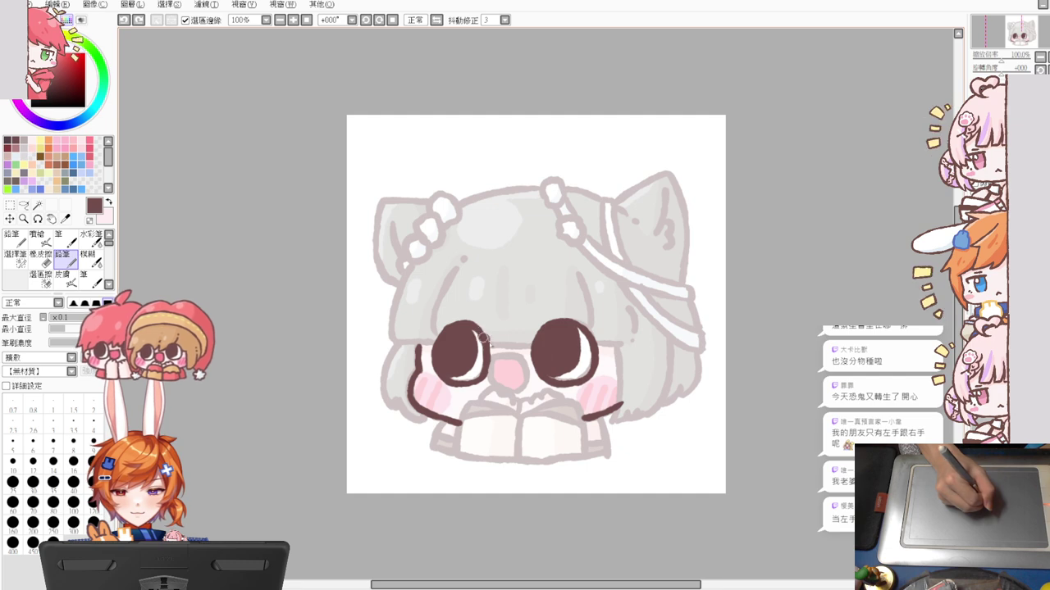
left_click_drag(486, 320, 490, 325)
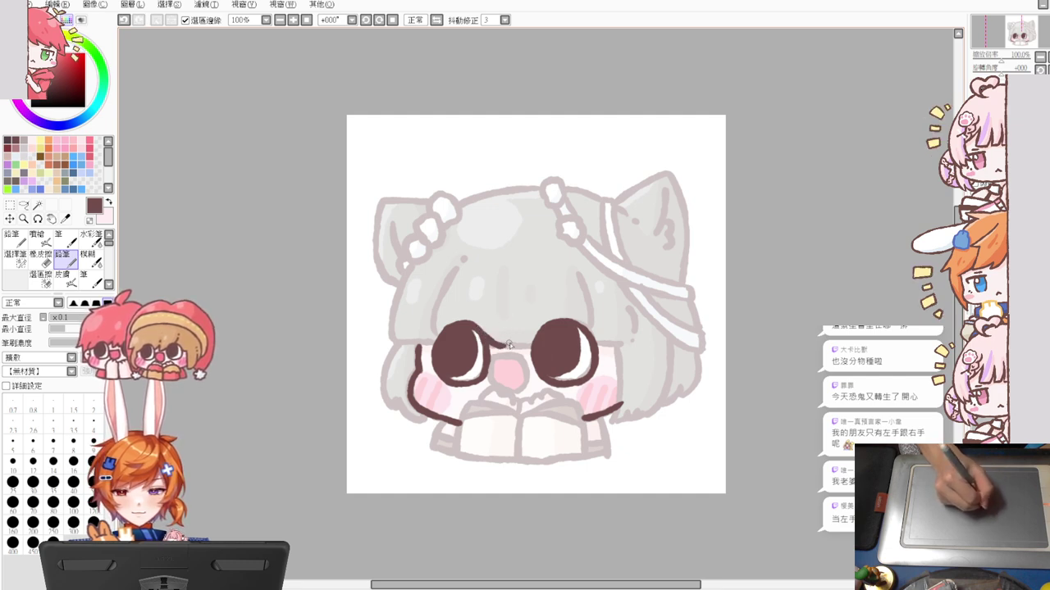
left_click_drag(472, 302, 475, 325)
key("ctrl+z")
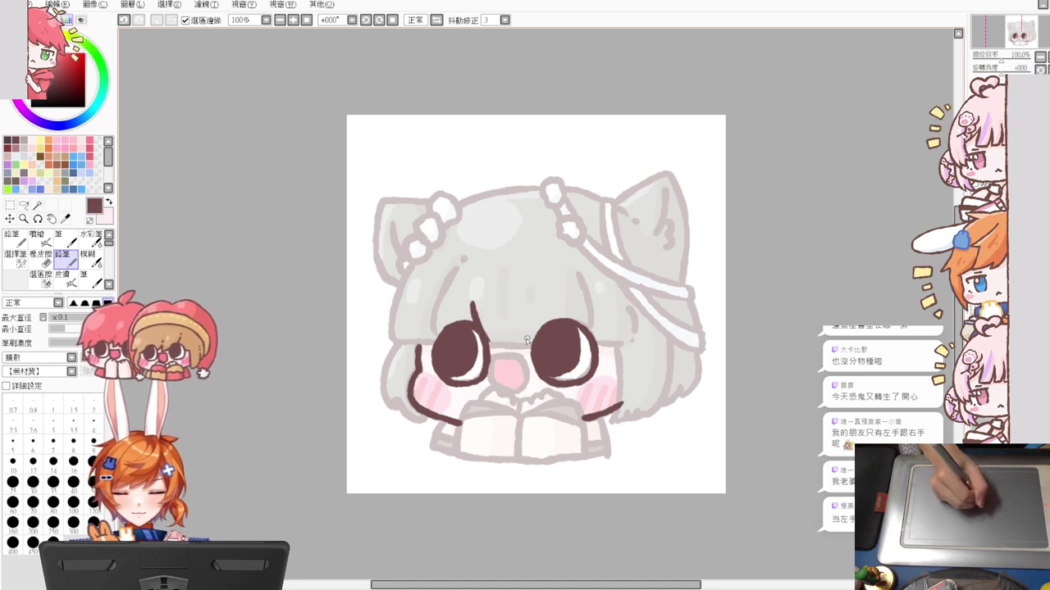
left_click_drag(485, 338, 535, 338)
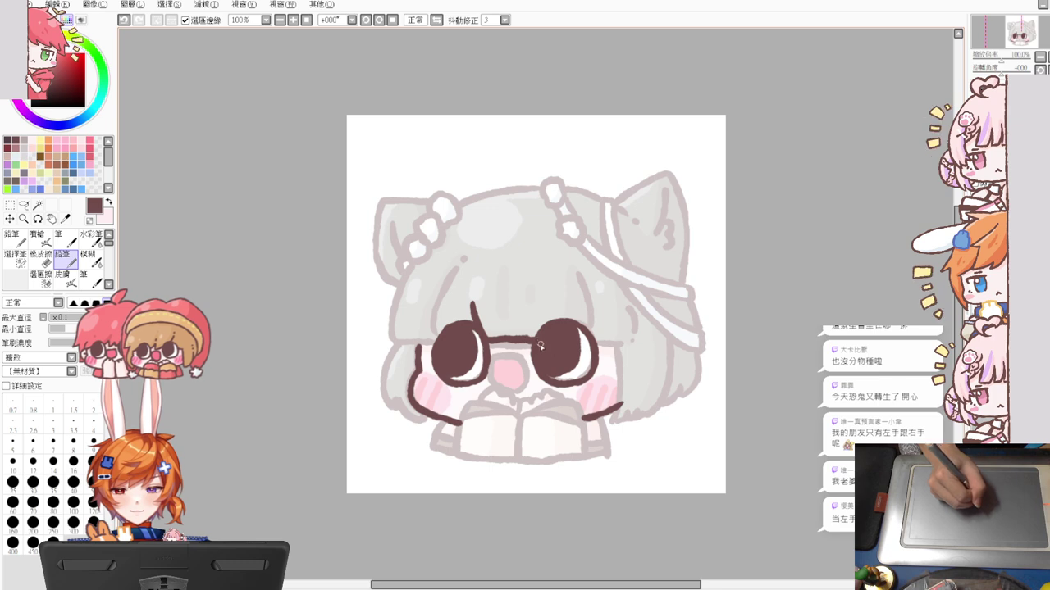
mouse_move(471, 305)
left_mouse_down()
mouse_move(445, 353)
mouse_move(463, 324)
left_mouse_up()
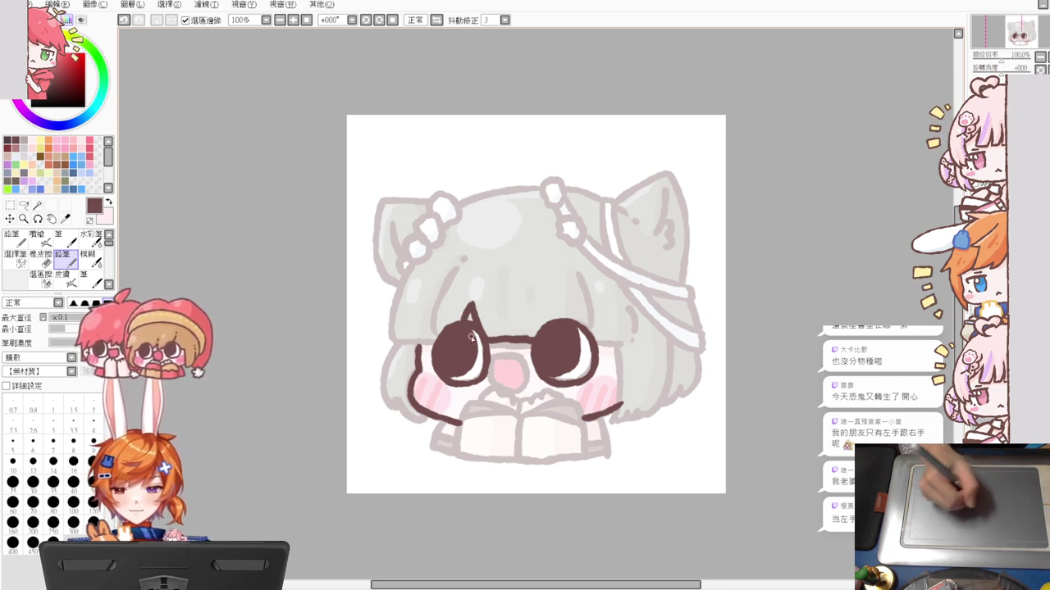
left_click_drag(582, 307, 579, 326)
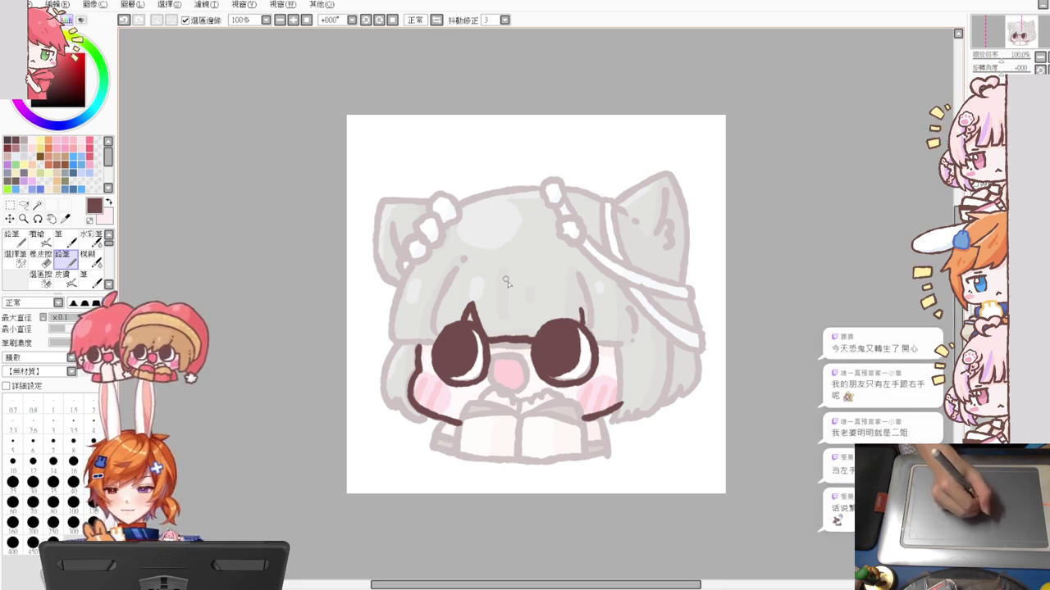
Draw a small curved hair lock with a jagged lower edge in the middle of the forehead
left_click_drag(500, 267, 515, 310)
left_click_drag(499, 266, 516, 310)
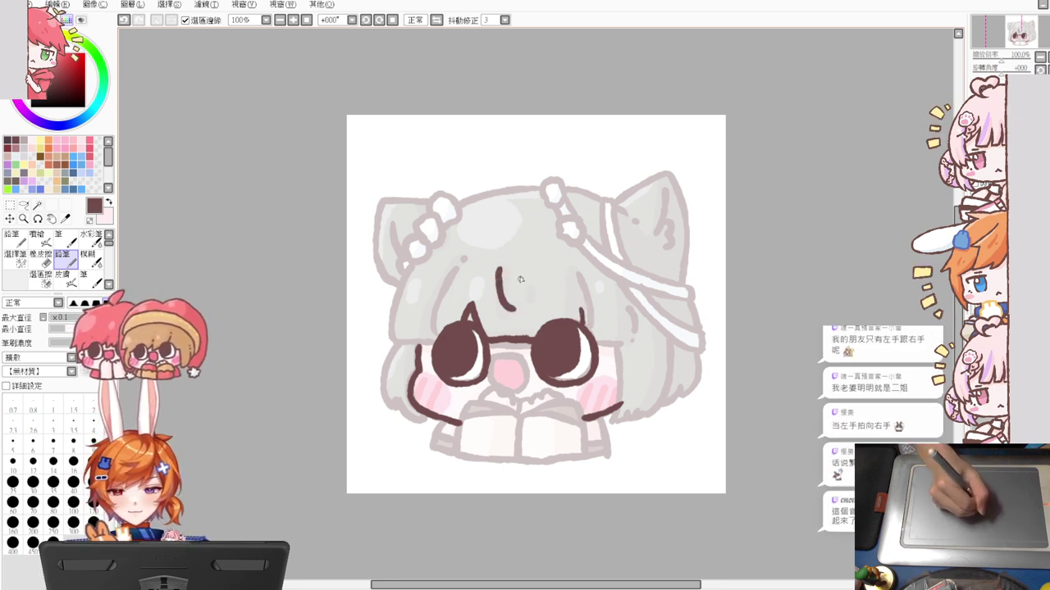
mouse_move(517, 269)
left_mouse_down()
mouse_move(542, 283)
mouse_move(508, 310)
left_mouse_up()
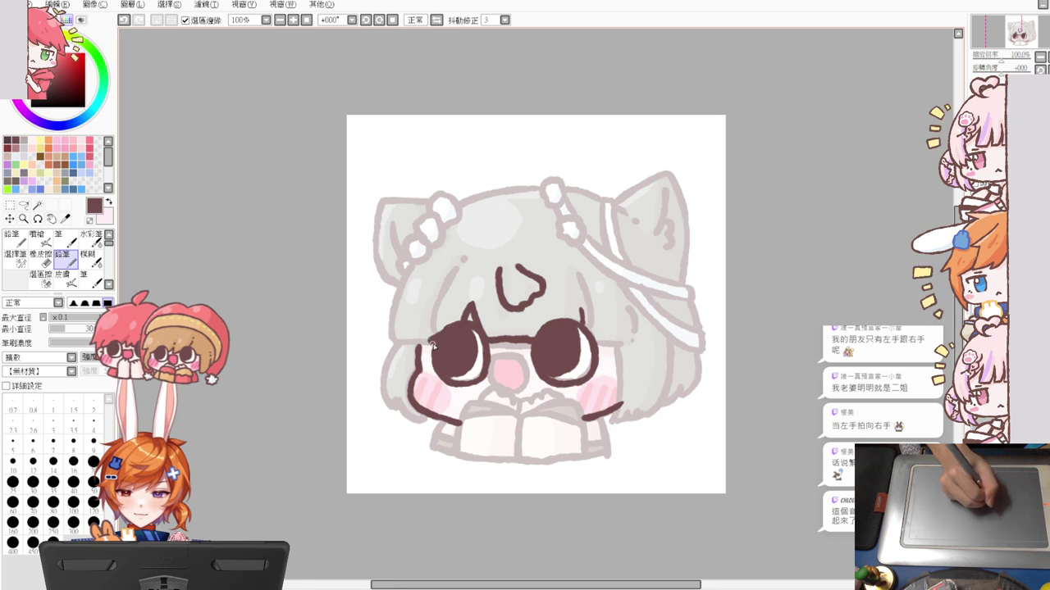
Draw the long fringe strand beside the left-hand eye and rework the small notch at the upper end of the cheek line
mouse_move(435, 341)
left_mouse_down()
mouse_move(420, 367)
mouse_move(427, 338)
left_mouse_up()
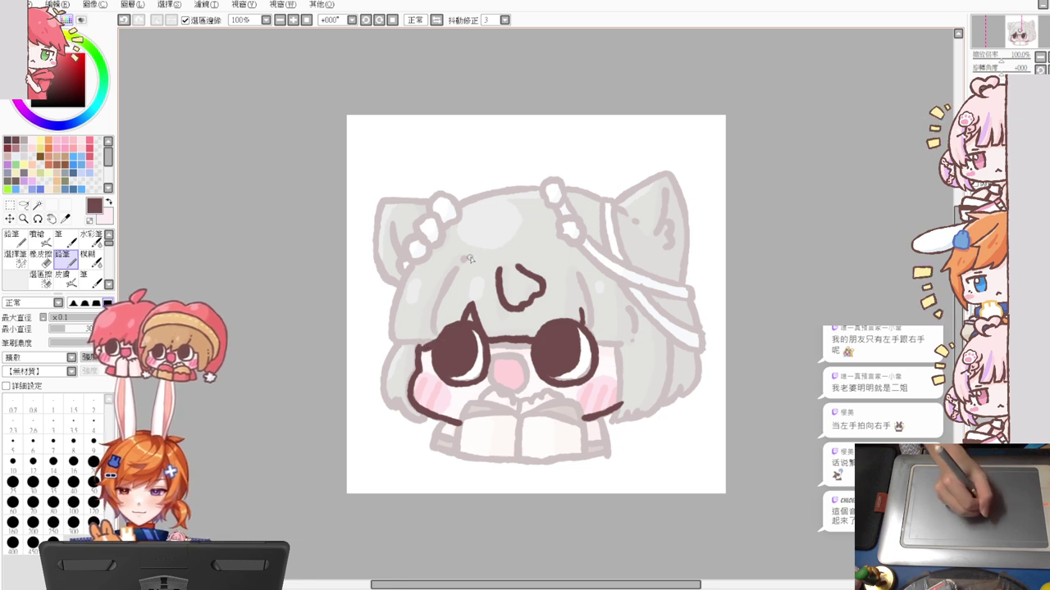
left_click_drag(456, 266, 425, 366)
key("ctrl+z")
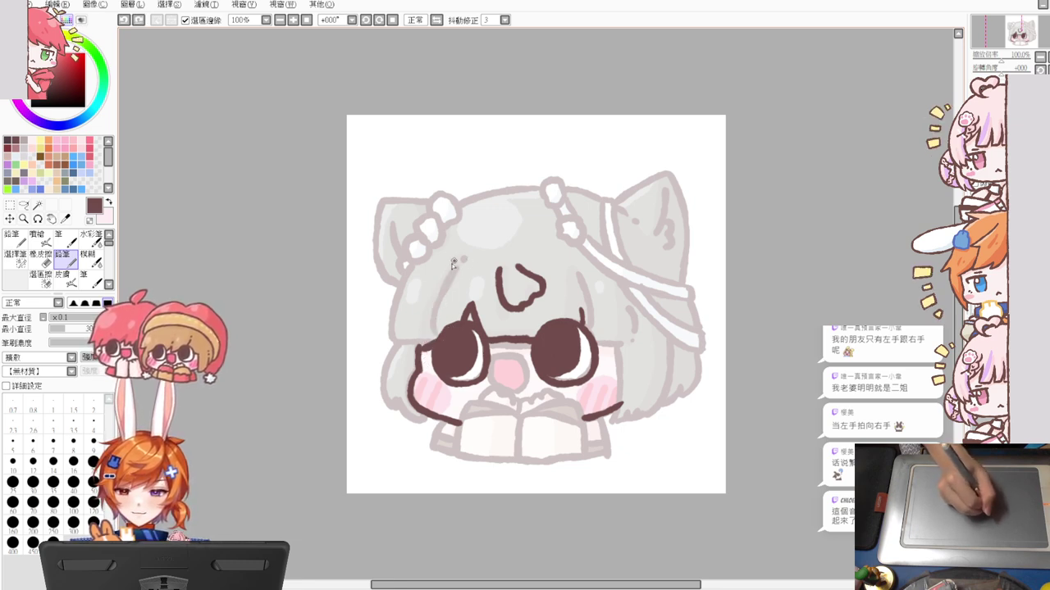
left_click_drag(456, 260, 422, 353)
key("e")
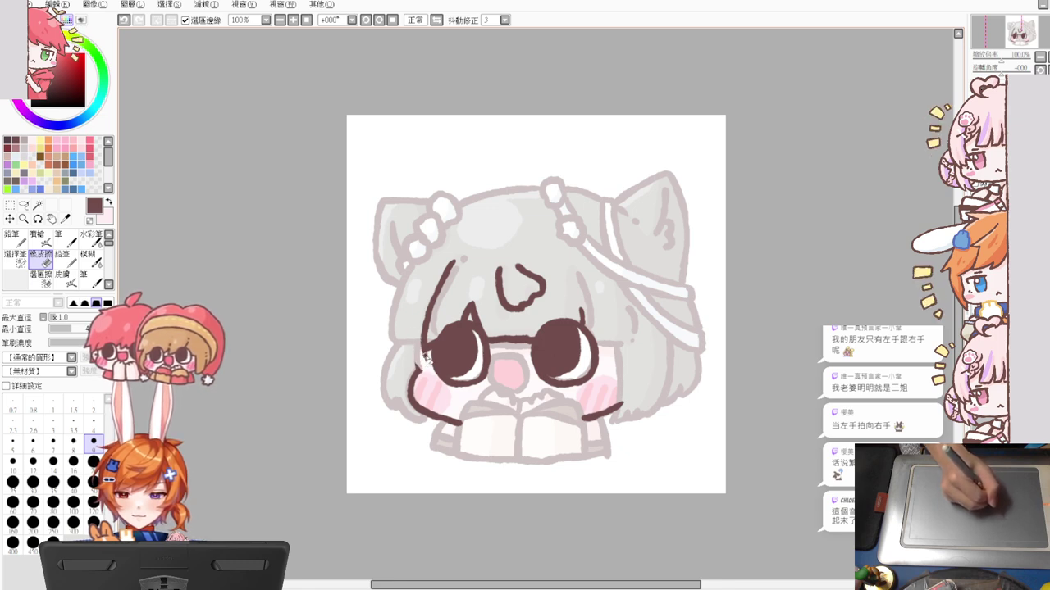
key("n")
mouse_move(424, 344)
left_mouse_down()
mouse_move(428, 370)
mouse_move(410, 369)
mouse_move(426, 412)
left_mouse_up()
key("ctrl+z")
key("ctrl+z")
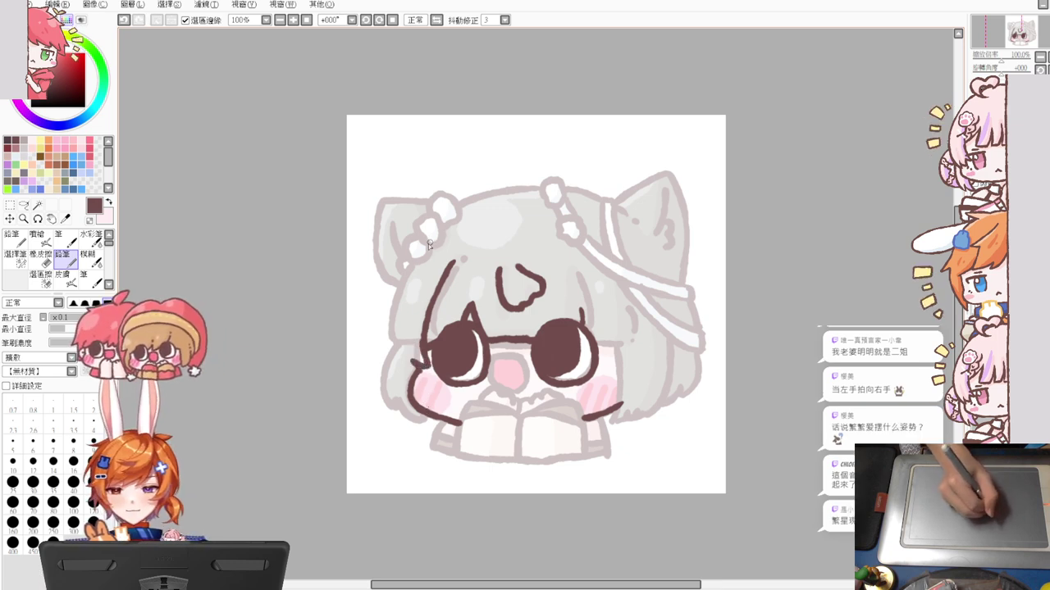
Outline the outer hair on both sides of the head from near the crown down to cheek level, redoing uneven strokes
mouse_move(458, 213)
left_mouse_down()
mouse_move(420, 247)
mouse_move(396, 322)
left_mouse_up()
key("ctrl+z")
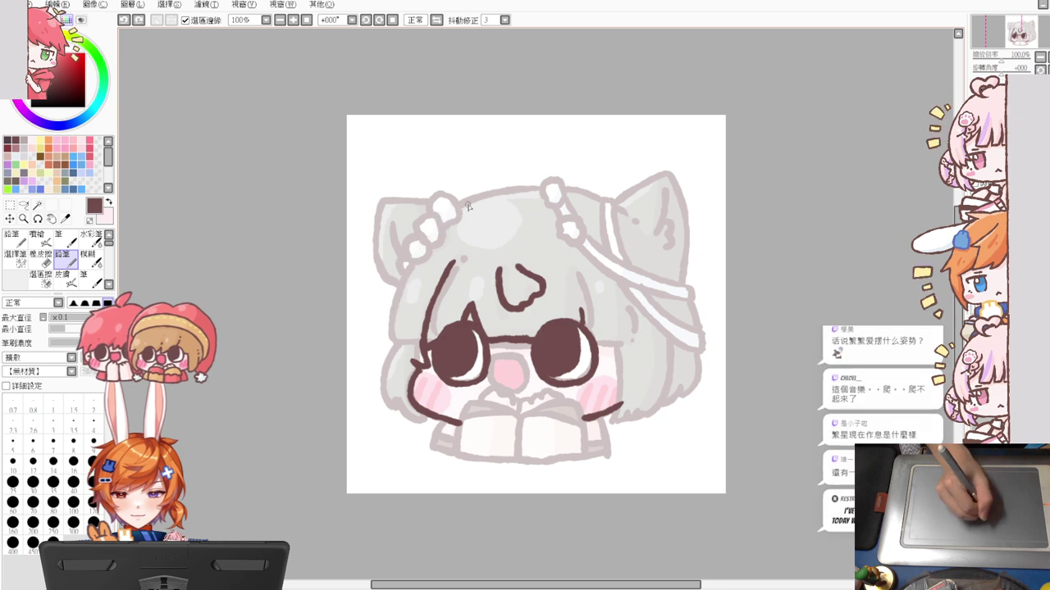
left_click_drag(479, 200, 393, 293)
key("ctrl+z")
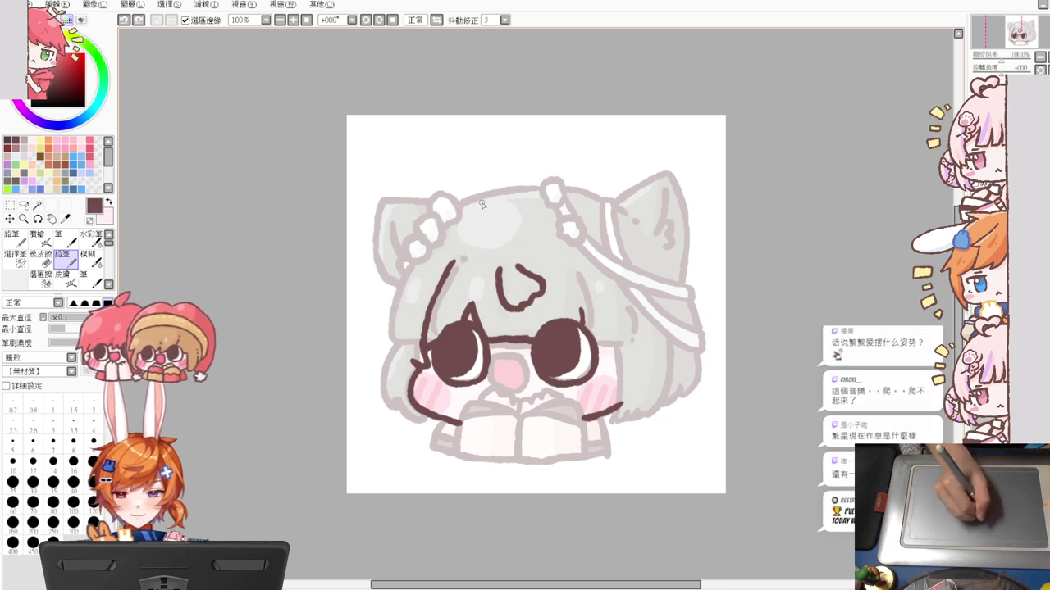
left_click_drag(487, 199, 383, 332)
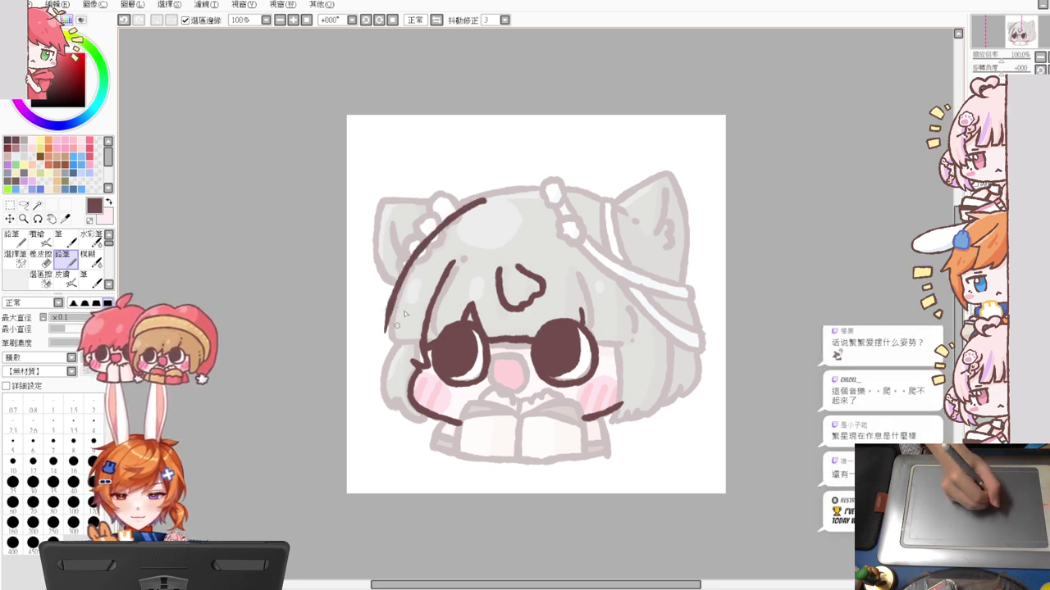
key("ctrl+z")
left_click_drag(489, 201, 397, 338)
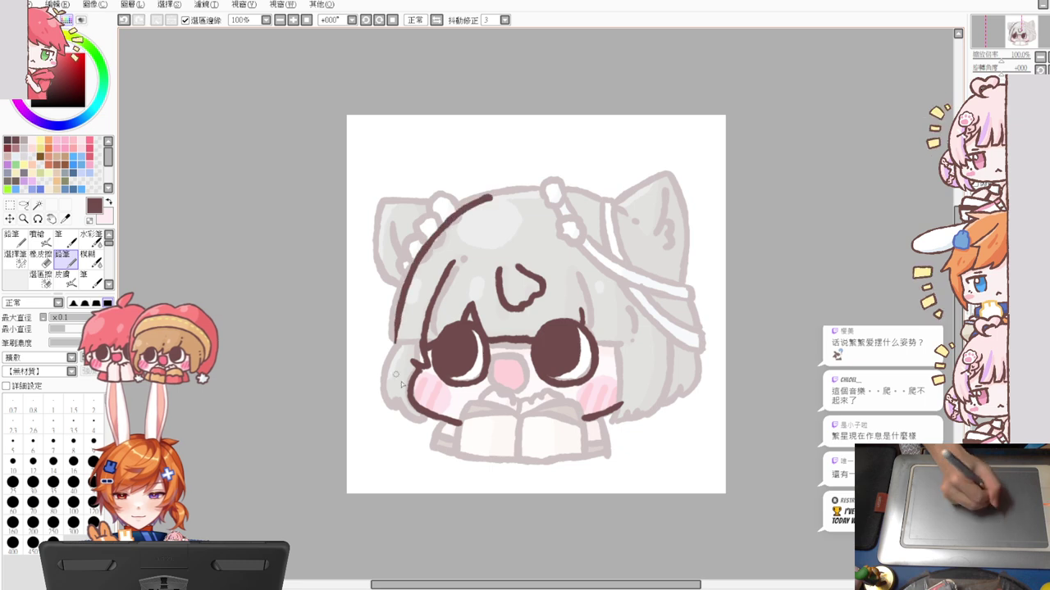
key("ctrl+z")
mouse_move(492, 198)
left_mouse_down()
mouse_move(422, 243)
mouse_move(385, 349)
left_mouse_up()
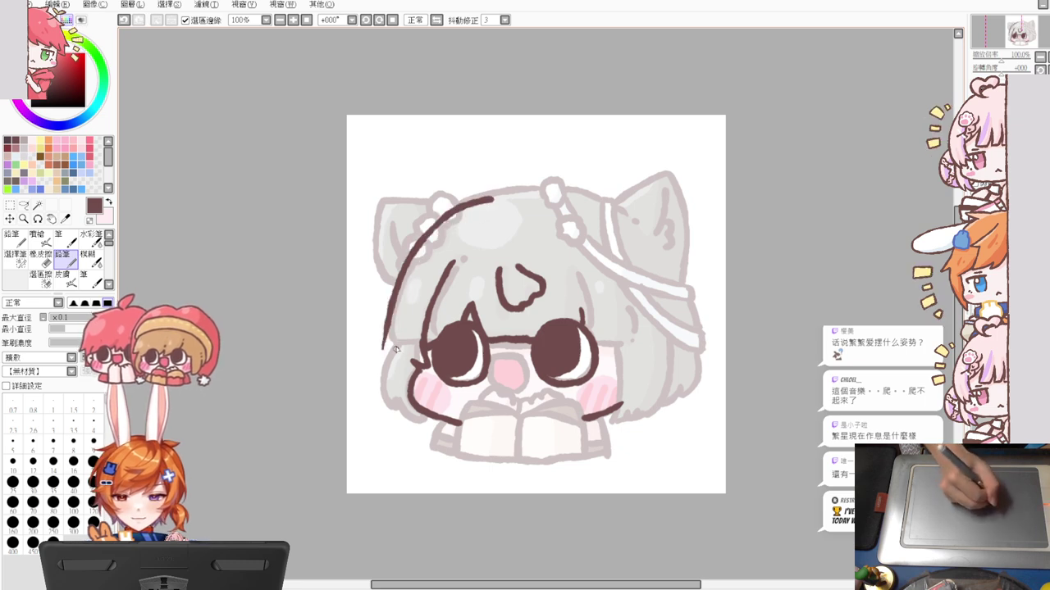
left_click_drag(389, 305, 391, 427)
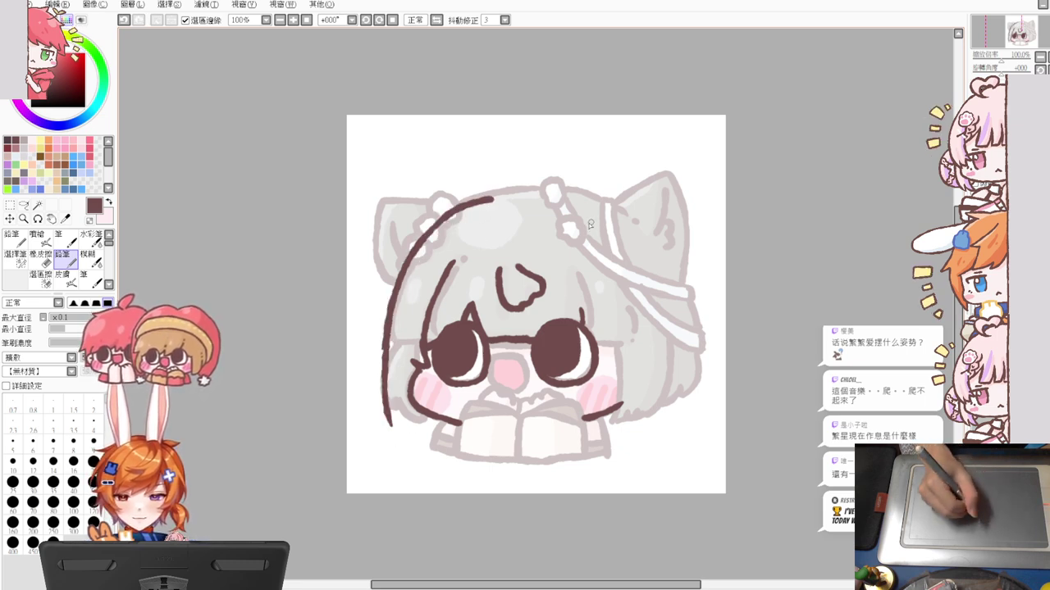
left_click_drag(556, 192, 629, 250)
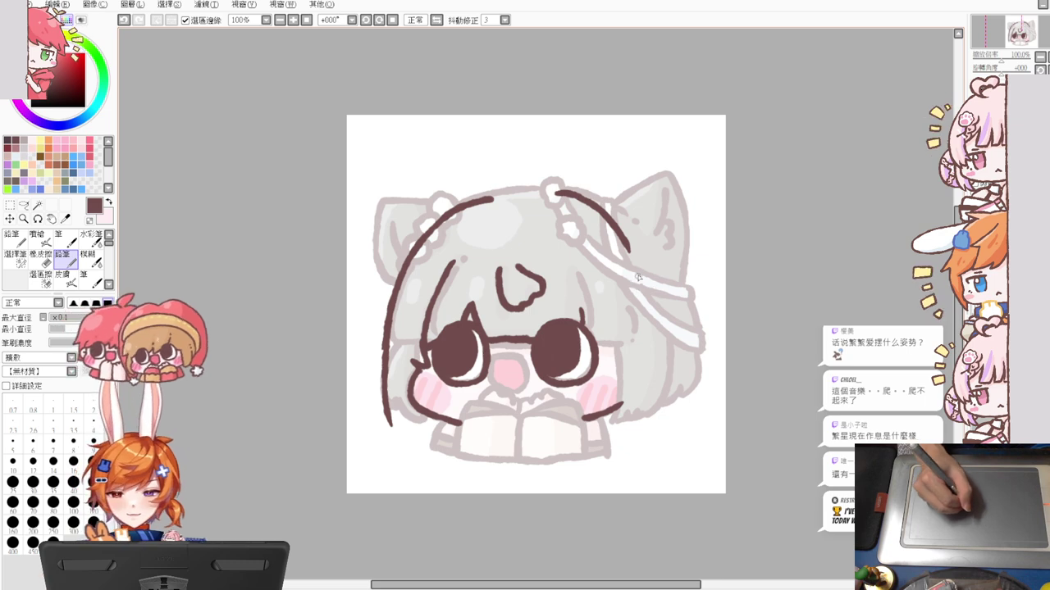
mouse_move(633, 261)
left_mouse_down()
mouse_move(654, 346)
mouse_move(641, 406)
left_mouse_up()
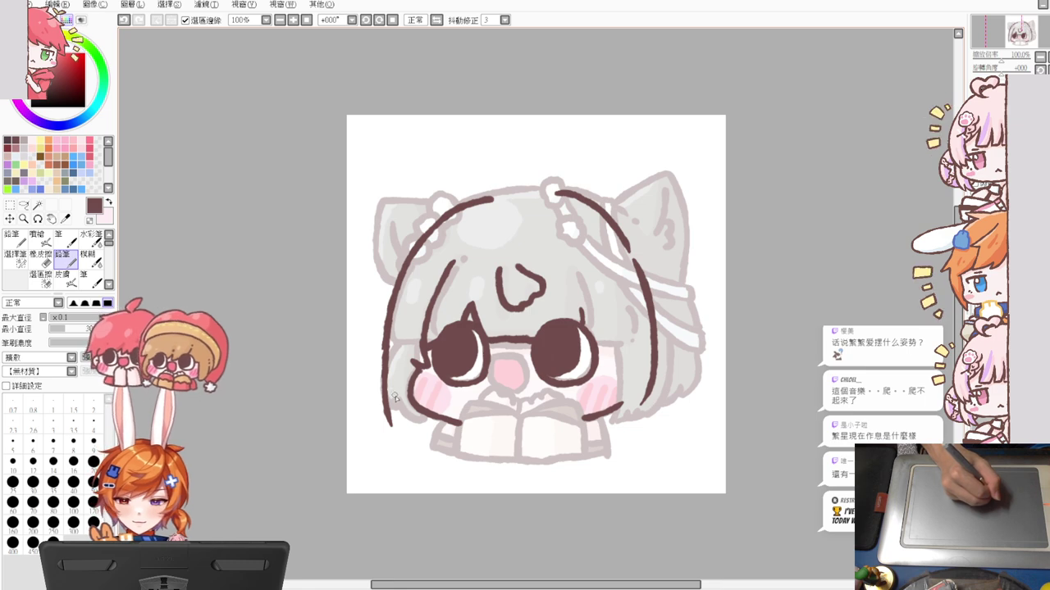
Trim the left-hand hair outline's lower end, draw jagged hair tips there, and clean up the outer end of the right-hand cheek line
key("e")
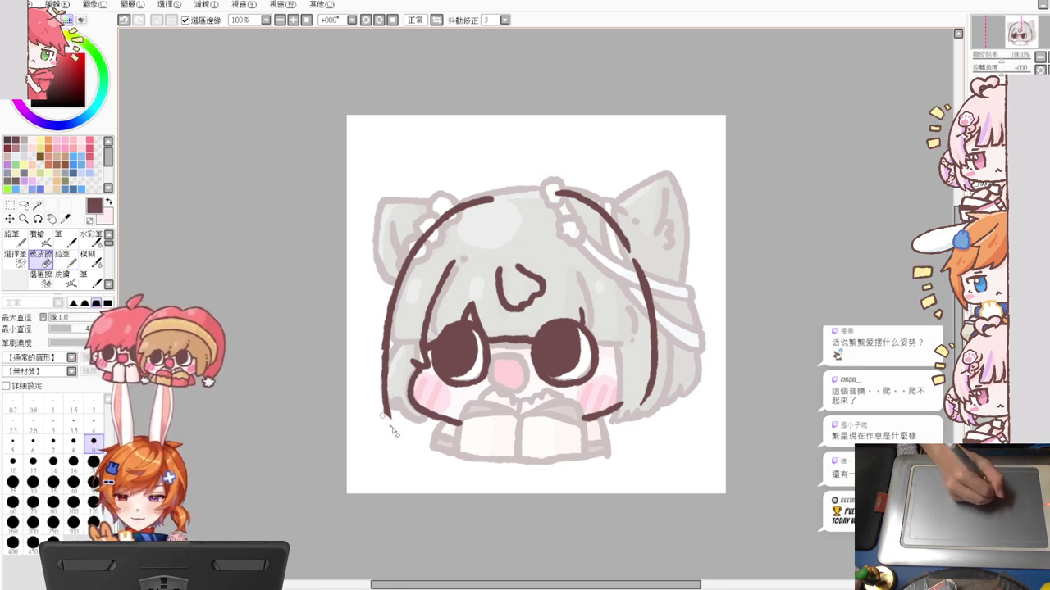
key("n")
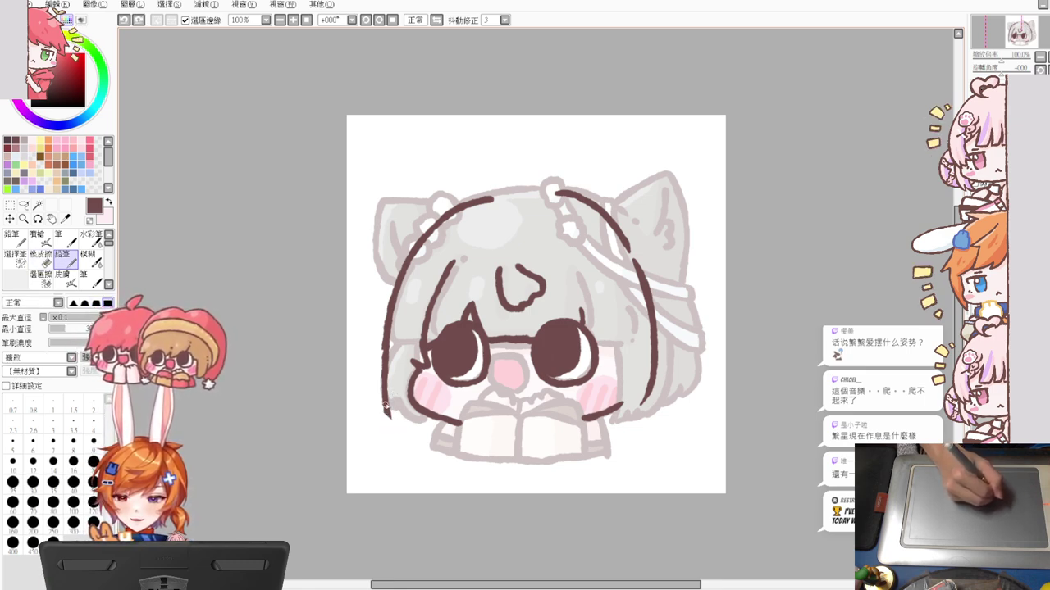
mouse_move(384, 404)
left_mouse_down()
mouse_move(407, 436)
mouse_move(427, 425)
left_mouse_up()
key("ctrl+z")
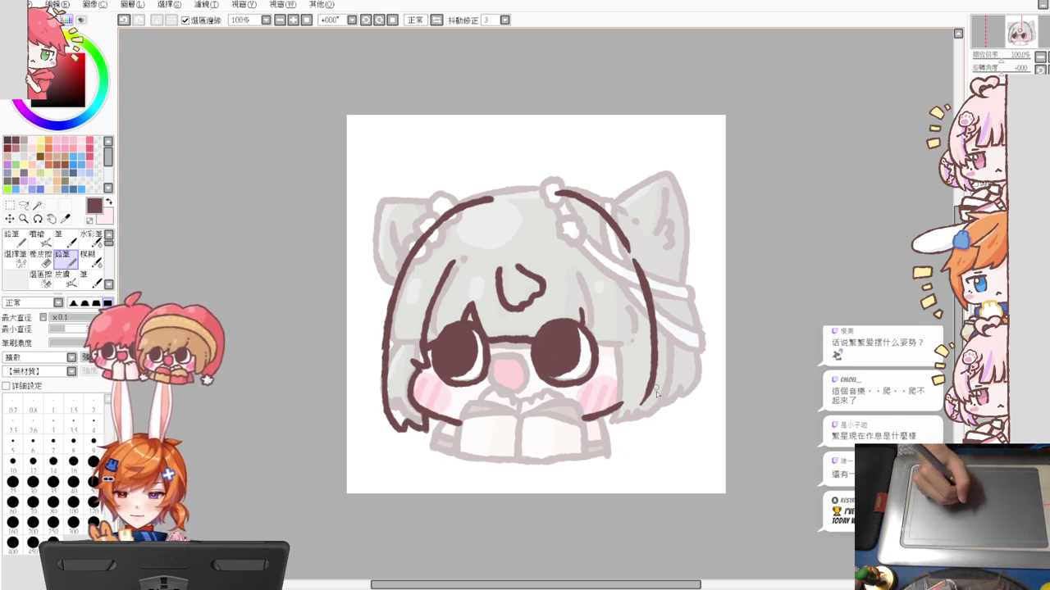
key("e")
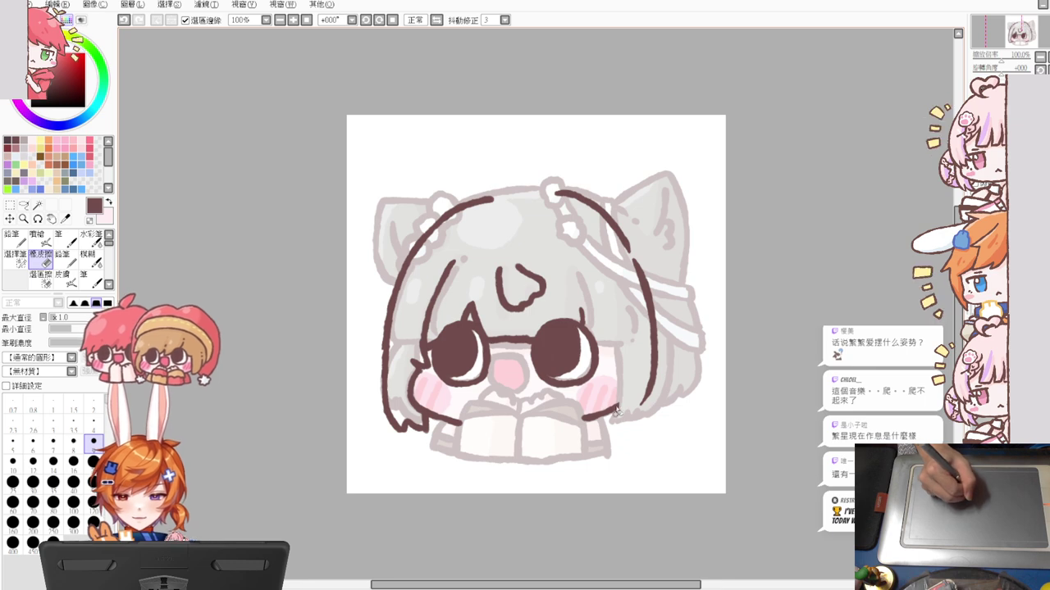
key("n")
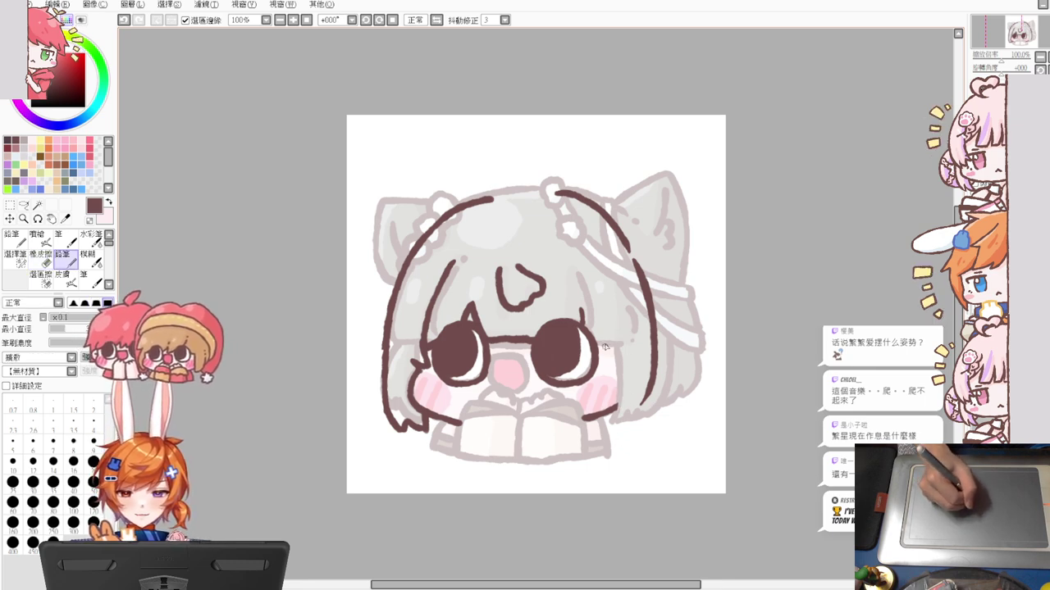
Draw the inner side-hair line from beside the right-hand eye down past the cheek, redoing the first stroke
left_click_drag(605, 332, 617, 428)
key("ctrl+z")
left_click_drag(601, 297, 614, 410)
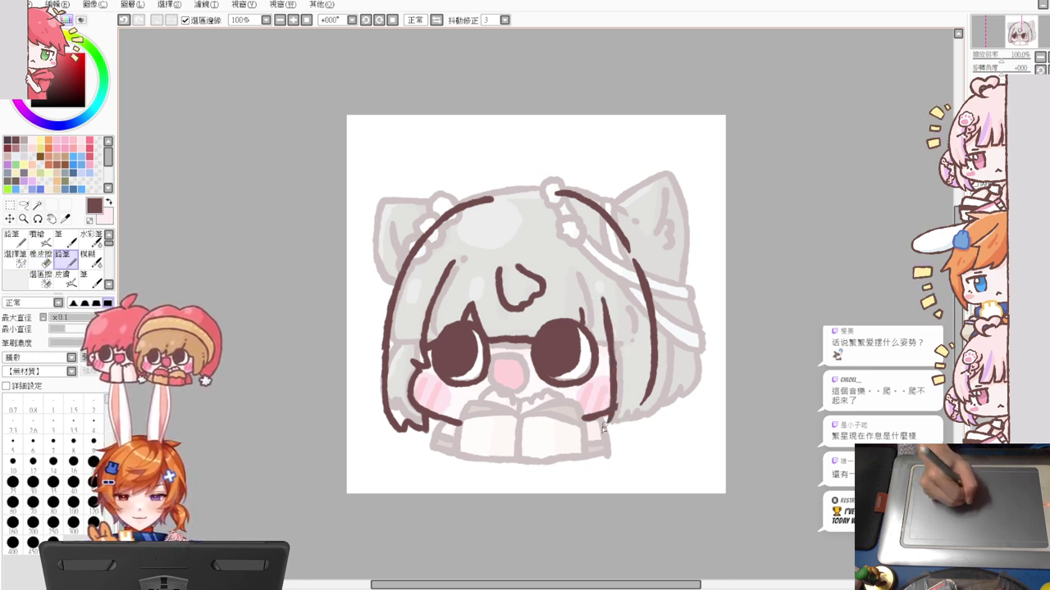
key("e")
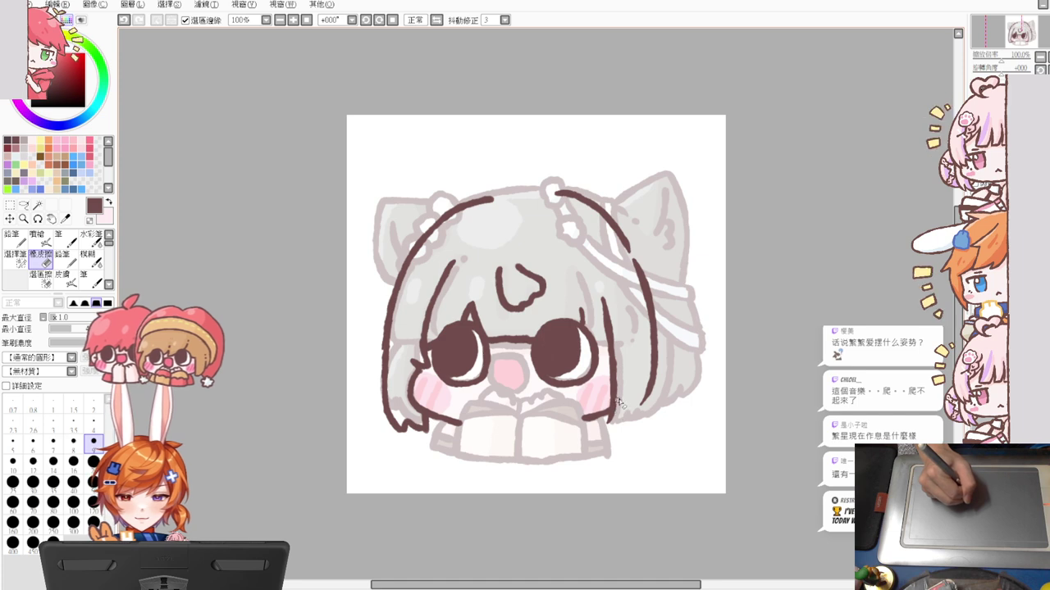
key("n")
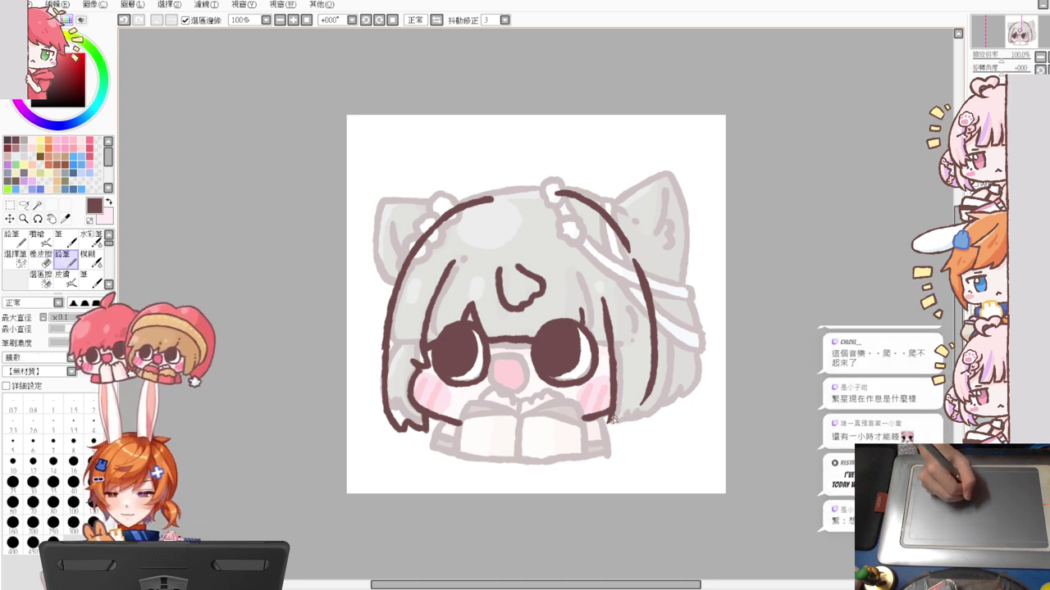
Draw jagged hair tips below the right-hand side hair and extend the outer hair outline to meet them
mouse_move(609, 422)
left_mouse_down()
mouse_move(652, 401)
mouse_move(635, 408)
mouse_move(646, 388)
mouse_move(646, 404)
mouse_move(644, 378)
mouse_move(648, 411)
mouse_move(646, 358)
mouse_move(647, 410)
mouse_move(654, 396)
mouse_move(641, 421)
left_mouse_up()
key("e")
key("n")
key("ctrl+z")
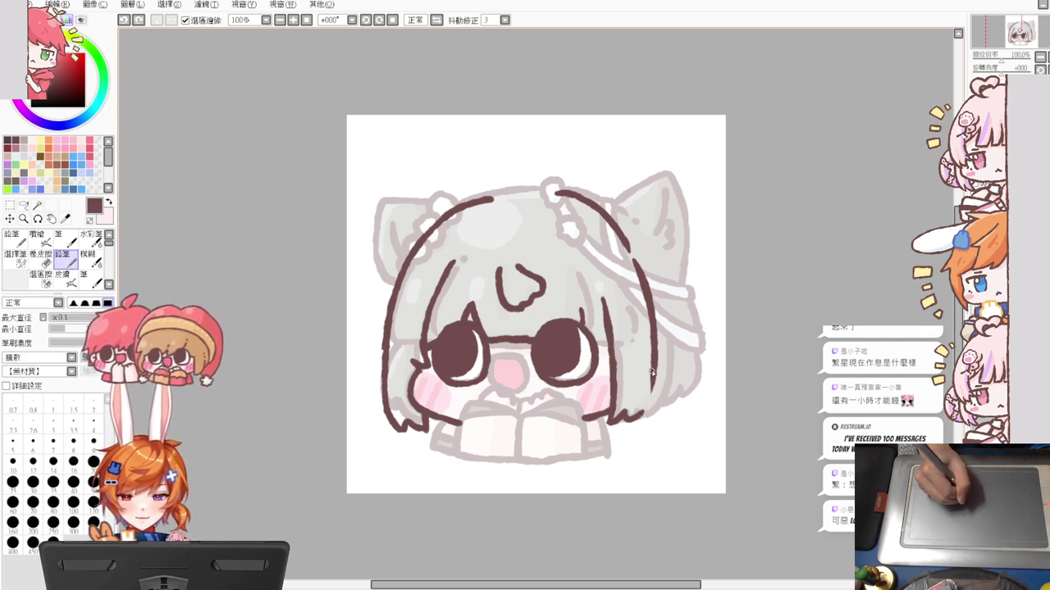
left_click_drag(655, 361, 633, 413)
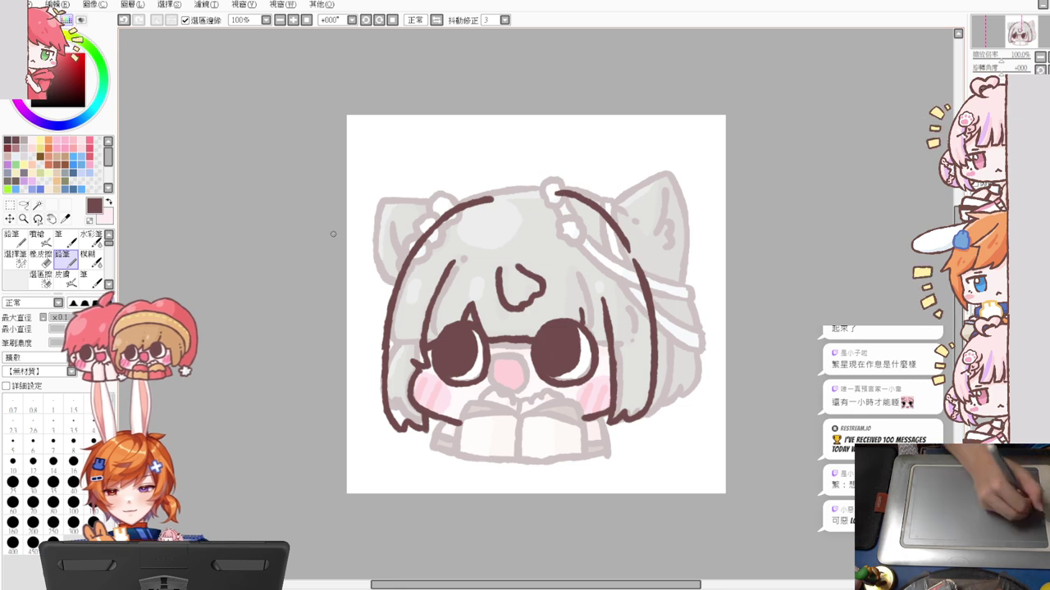
Erase the upper end of the right-hand hair outline near the crown
left_click(23, 204)
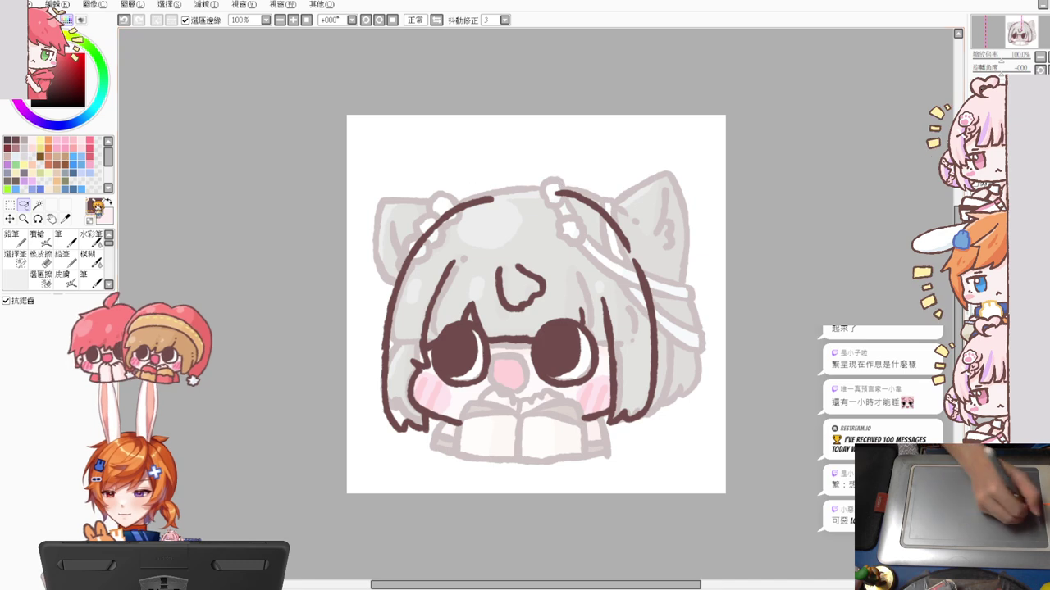
left_click(70, 257)
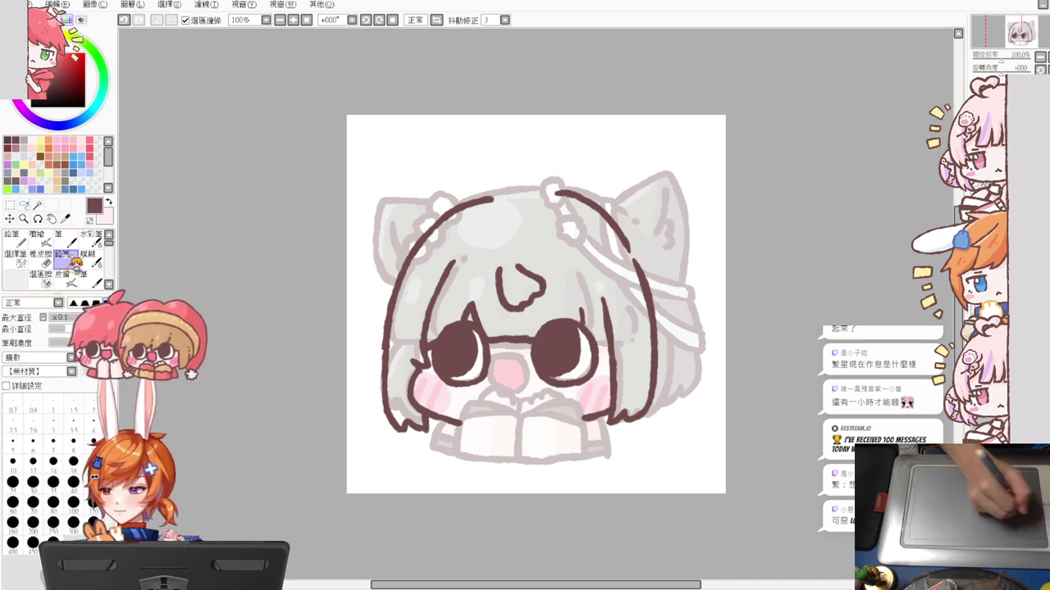
key("e")
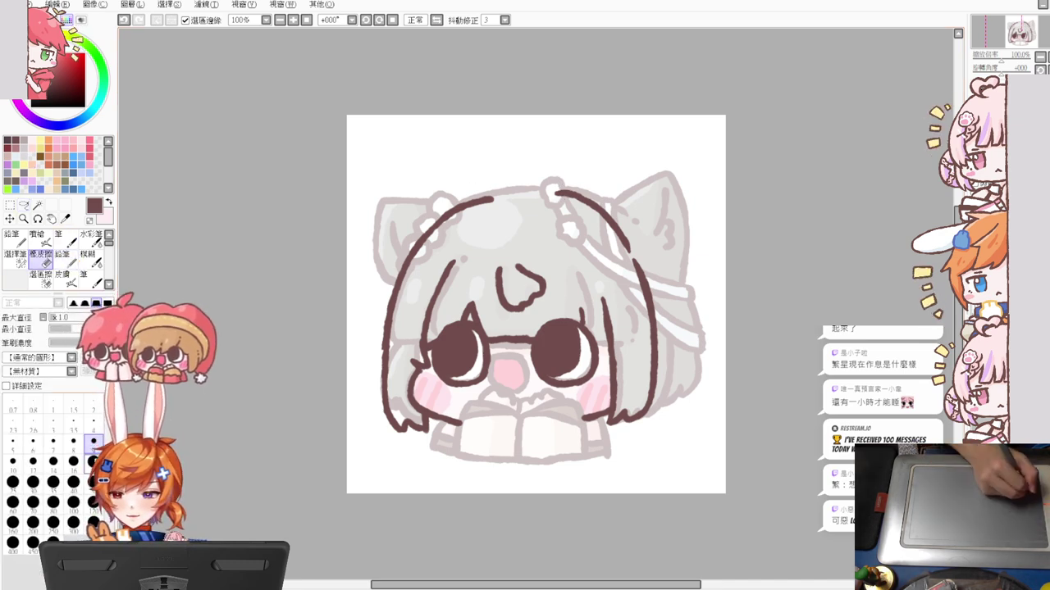
left_click_drag(558, 190, 611, 220)
Draw a leaf-shaped tuft of hair standing on the crown and the short head contour joining it on the left-hand side
key("n")
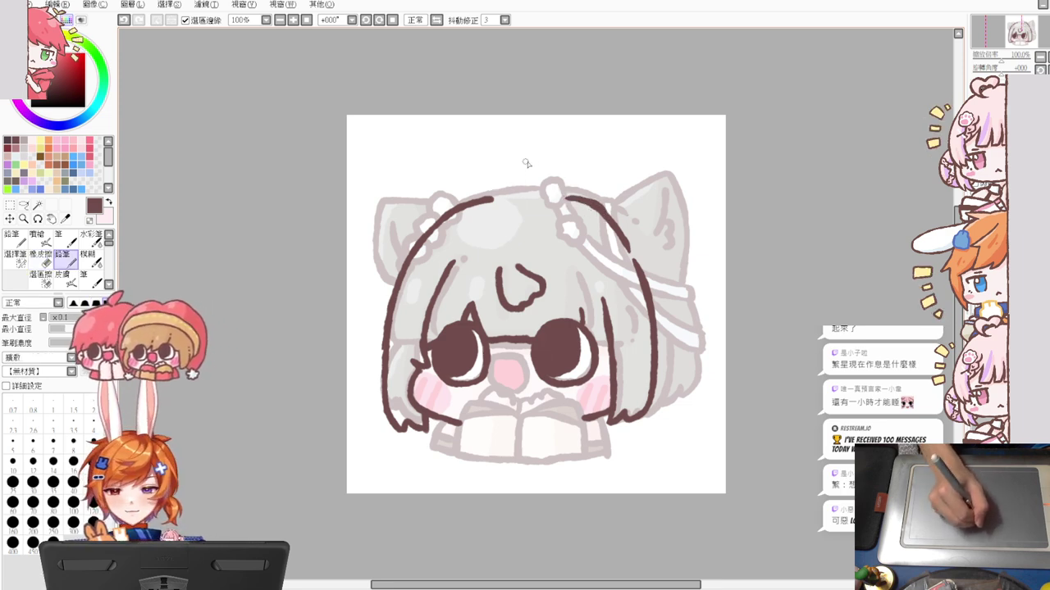
mouse_move(515, 195)
left_mouse_down()
mouse_move(541, 142)
mouse_move(529, 192)
left_mouse_up()
key("ctrl+z")
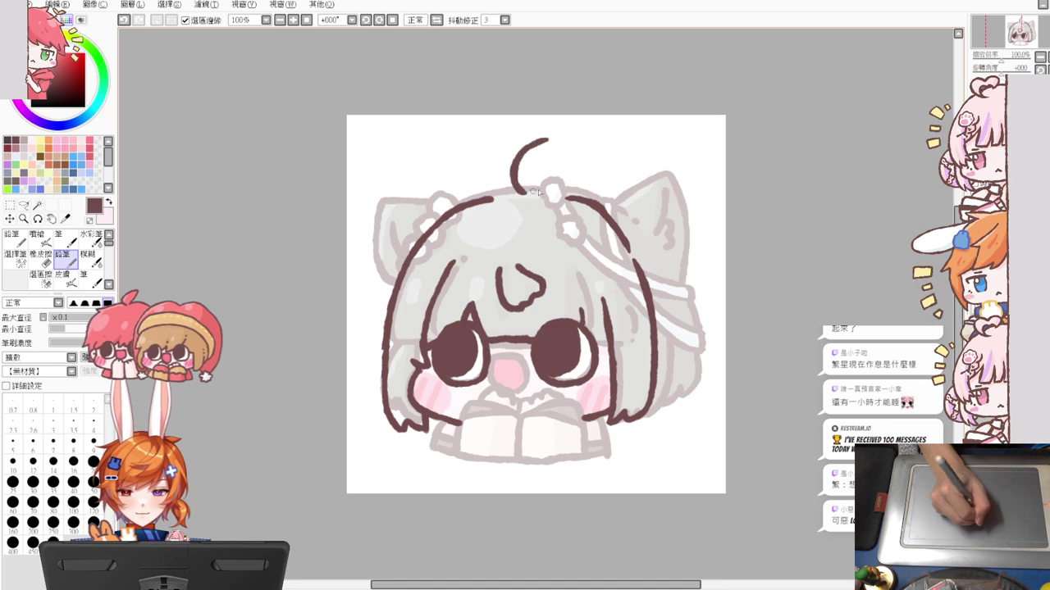
left_click_drag(547, 141, 535, 192)
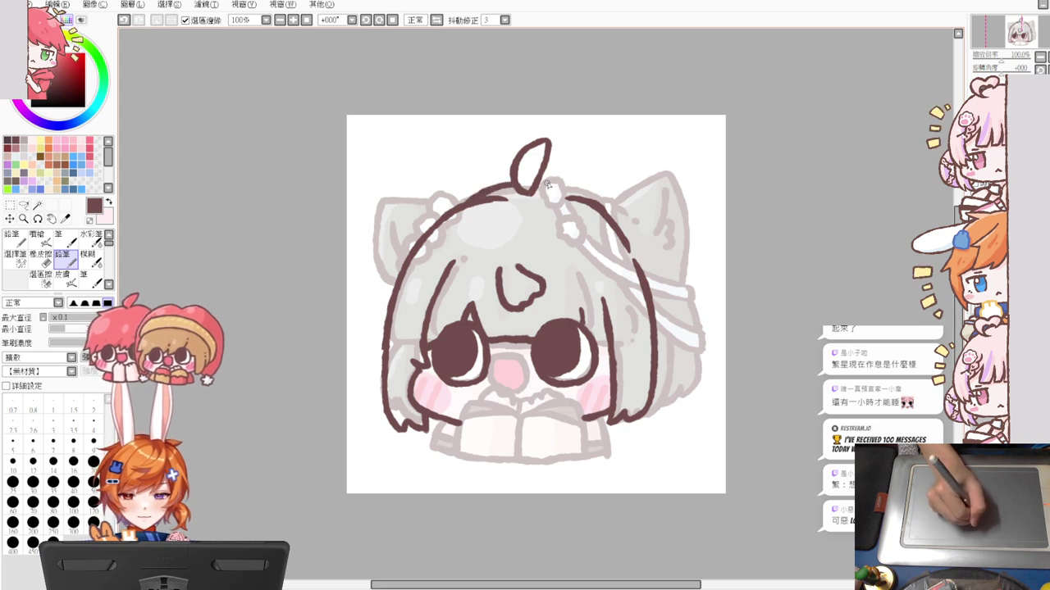
Draw the head contour on the right-hand side of the tuft and close the gap in the outer hair outline
mouse_move(541, 183)
left_mouse_down()
mouse_move(612, 213)
mouse_move(645, 286)
left_mouse_up()
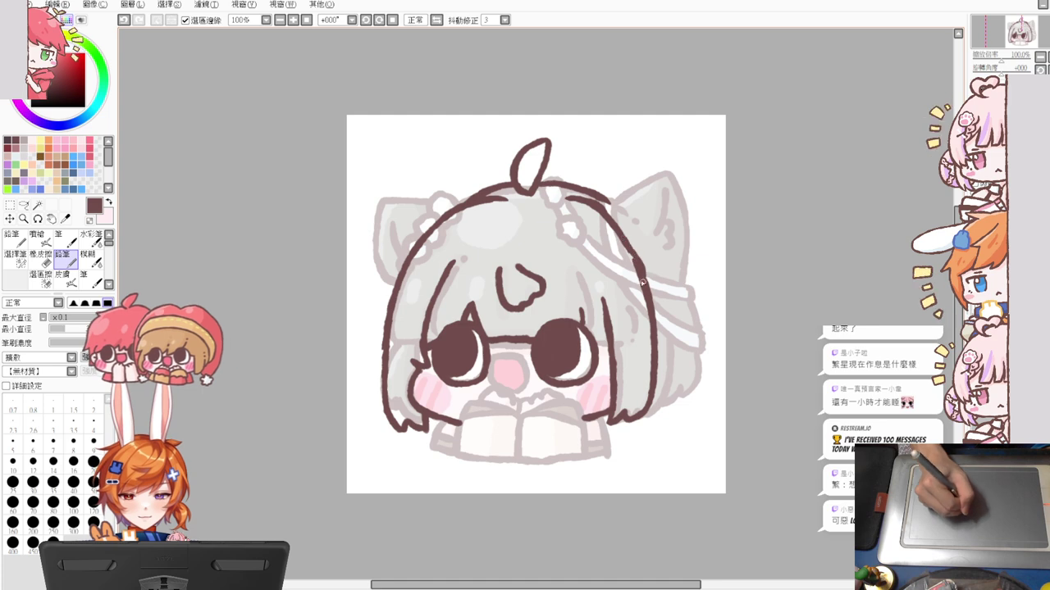
key("ctrl+z")
left_click_drag(622, 240, 641, 288)
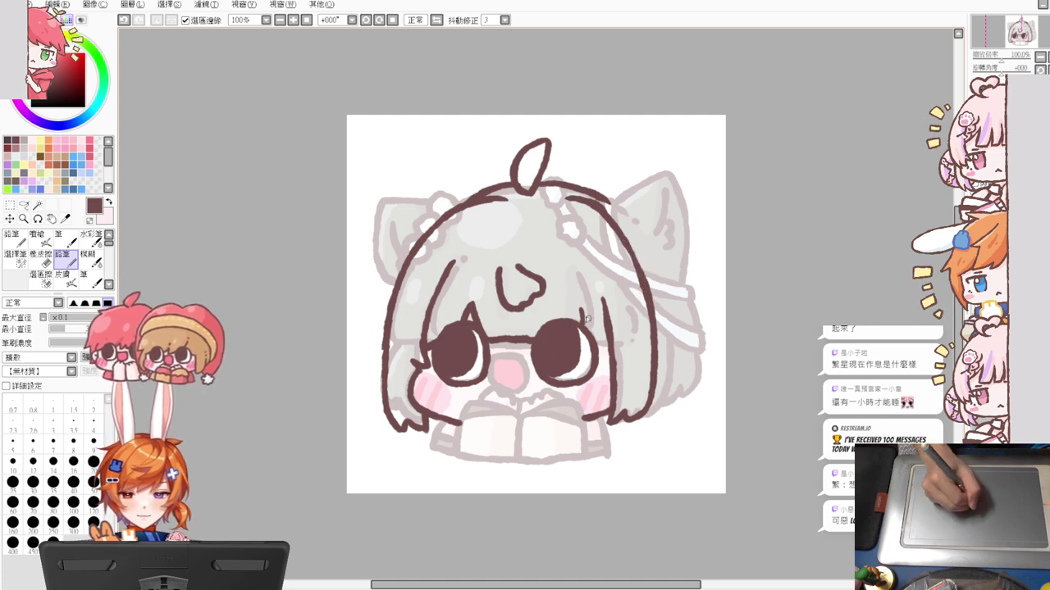
Draw the pointed fringe strand between the right-hand eye and the side hair, redoing uneven strokes
left_click_drag(579, 307, 606, 330)
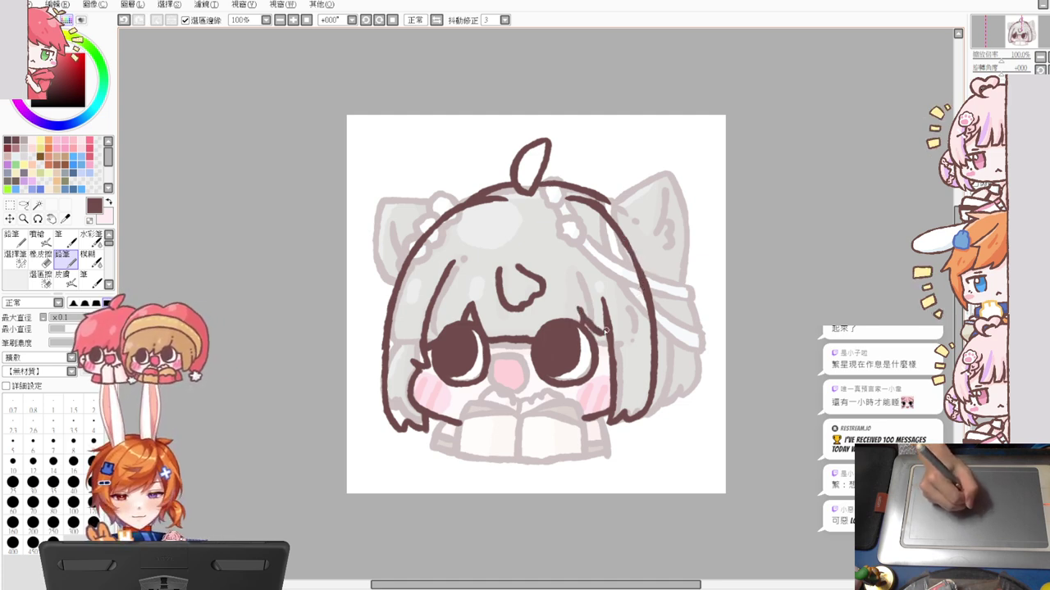
key("ctrl+z")
left_click_drag(574, 290, 613, 350)
key("ctrl+z")
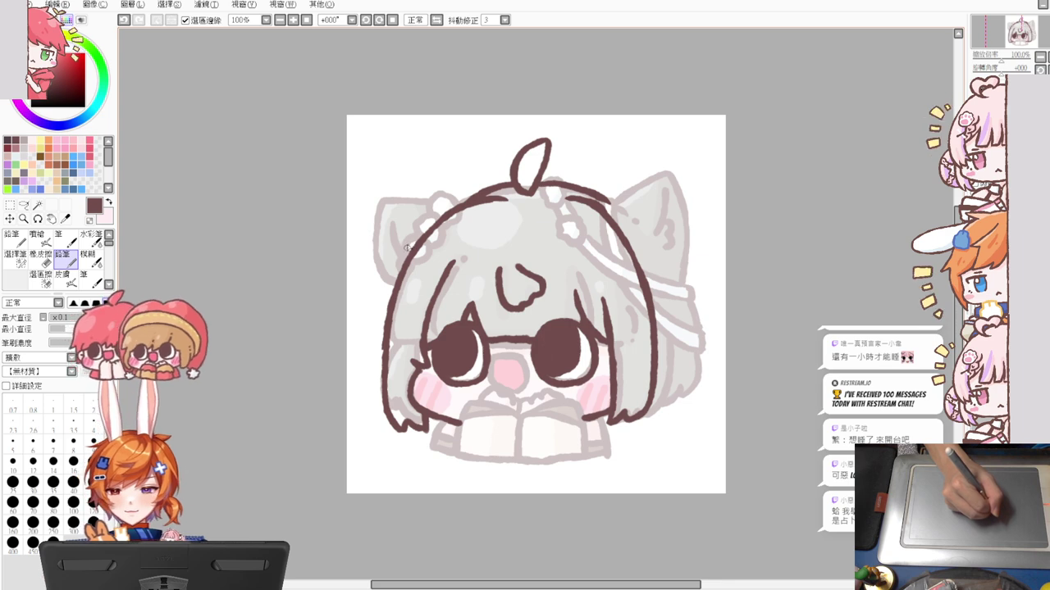
Draw a scalloped, fluffy hair ornament on each side of the head at ear height
mouse_move(402, 230)
left_mouse_down()
mouse_move(391, 251)
mouse_move(401, 259)
mouse_move(402, 229)
mouse_move(436, 222)
mouse_move(418, 271)
left_mouse_up()
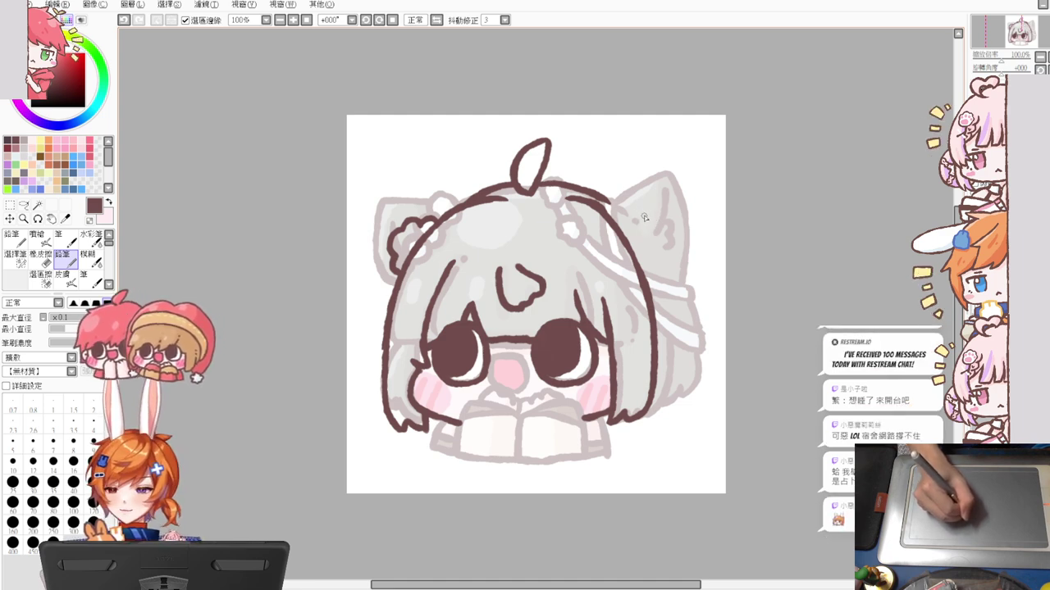
mouse_move(632, 223)
left_mouse_down()
mouse_move(639, 212)
mouse_move(666, 218)
mouse_move(666, 261)
mouse_move(682, 256)
mouse_move(661, 274)
left_mouse_up()
key("ctrl+z")
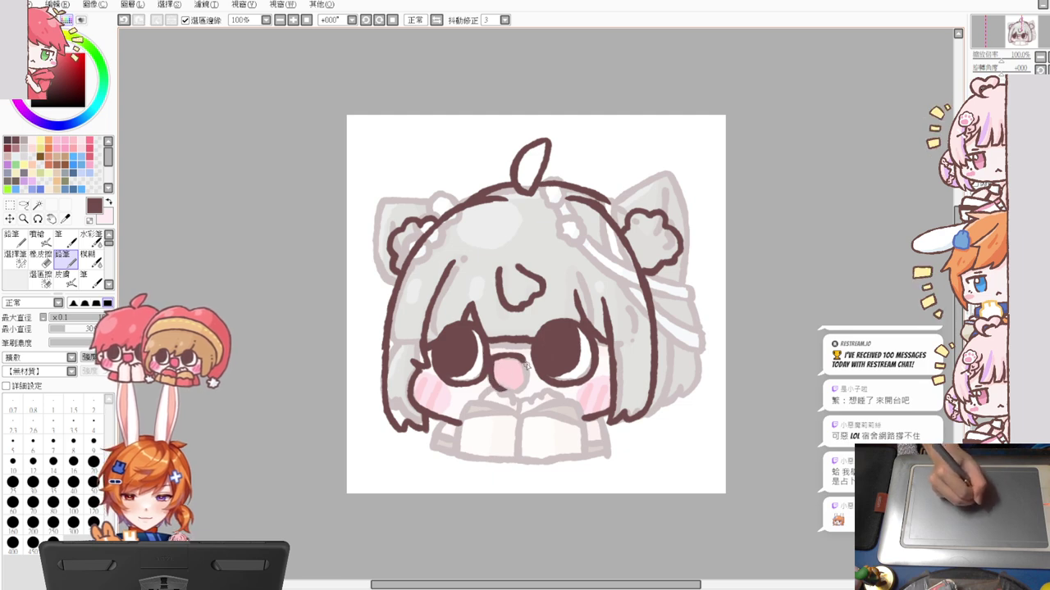
Outline the round open mouth between the eyes
left_click_drag(525, 371, 522, 366)
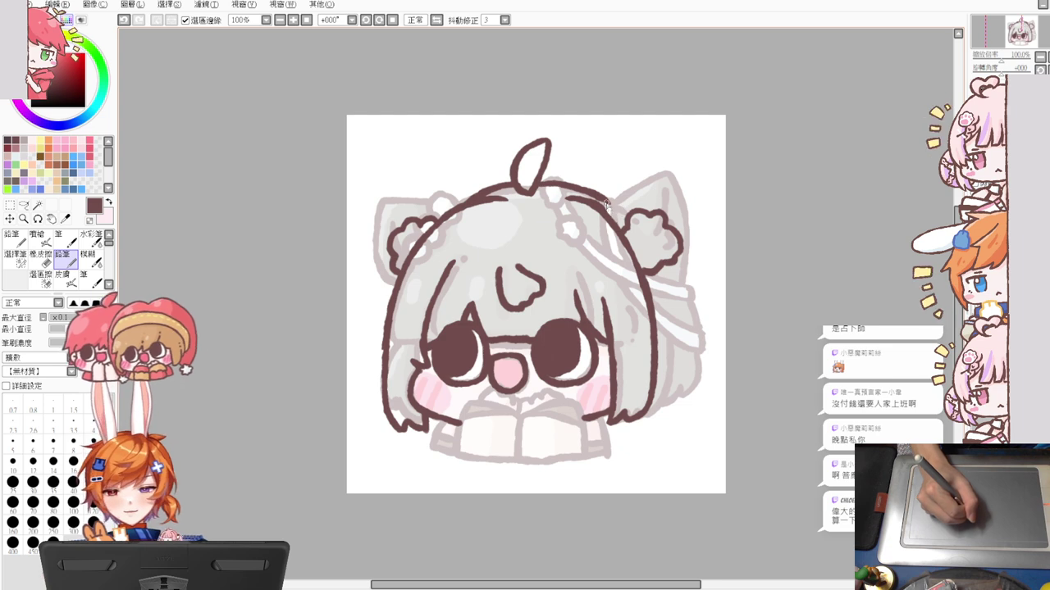
key("ctrl+z")
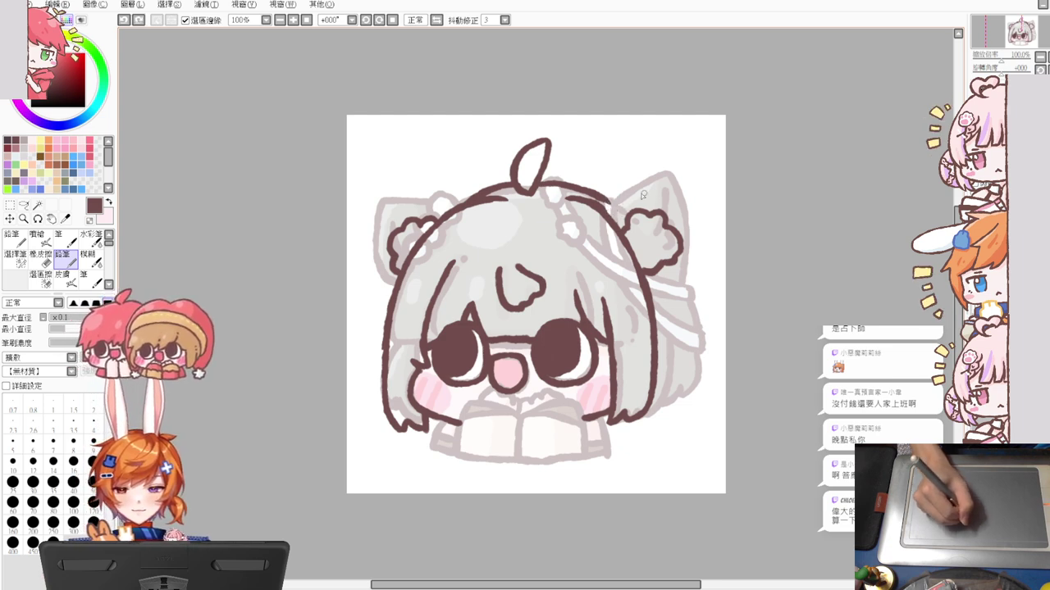
Draw pointed ribbon loops above and below the scalloped hair ornaments on both sides of the head, redoing uneven strokes
mouse_move(644, 180)
left_mouse_down()
mouse_move(651, 213)
mouse_move(648, 182)
mouse_move(652, 211)
mouse_move(638, 181)
mouse_move(620, 206)
left_mouse_up()
key("ctrl+z")
key("ctrl+z")
key("ctrl+z")
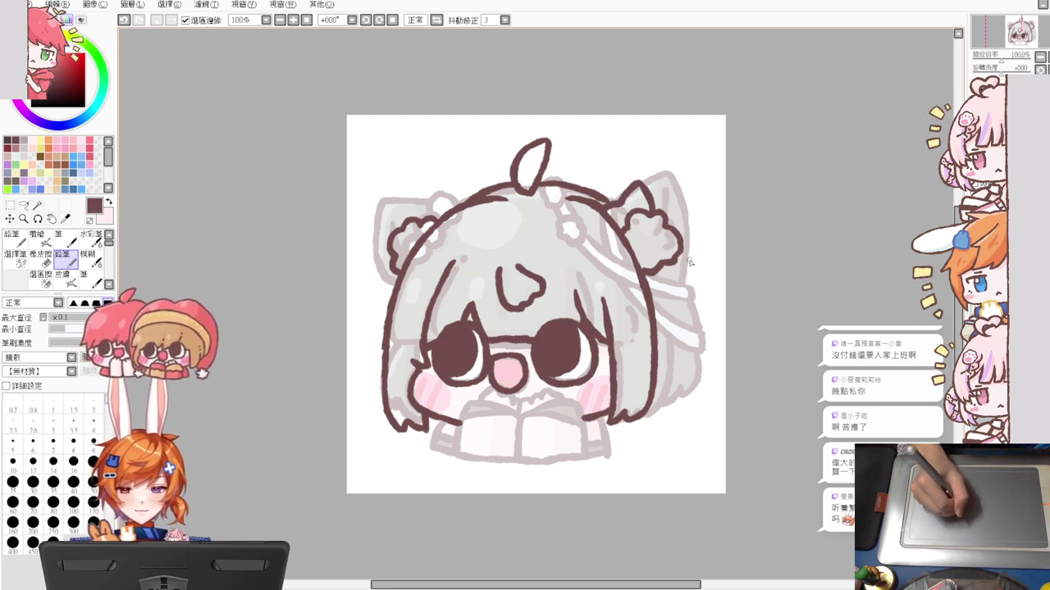
mouse_move(678, 257)
left_mouse_down()
mouse_move(702, 284)
mouse_move(696, 264)
mouse_move(701, 289)
mouse_move(648, 308)
left_mouse_up()
key("ctrl+z")
key("ctrl+z")
key("ctrl+z")
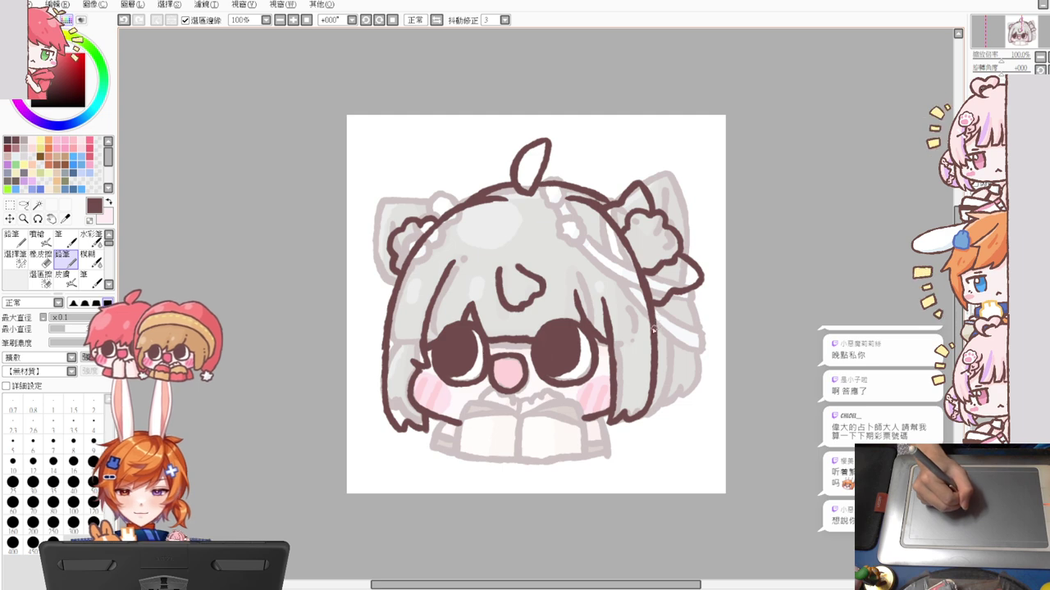
mouse_move(401, 220)
left_mouse_down()
mouse_move(410, 190)
mouse_move(452, 215)
mouse_move(445, 227)
left_mouse_up()
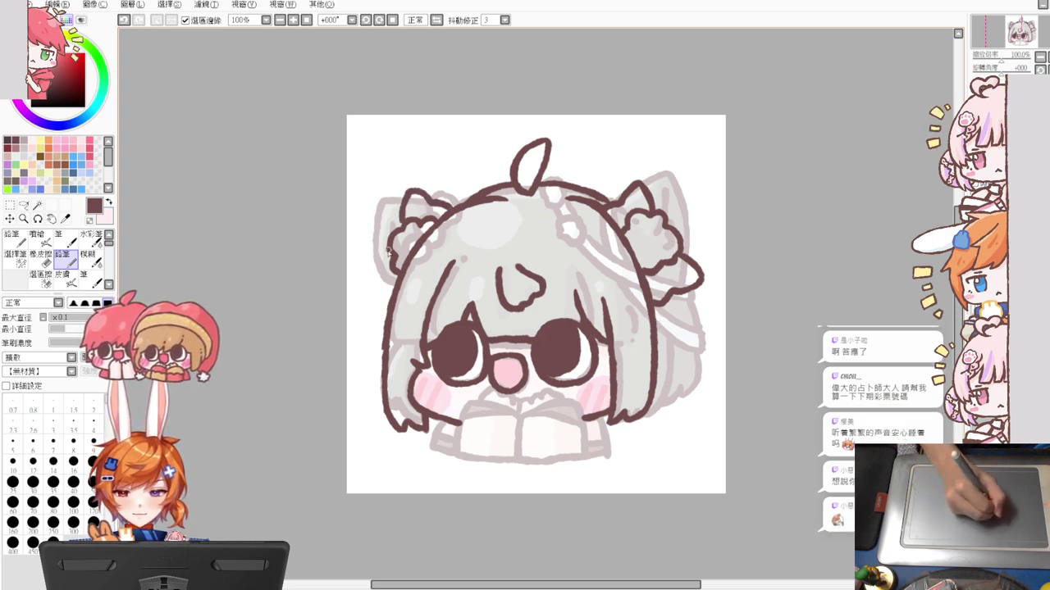
mouse_move(390, 252)
left_mouse_down()
mouse_move(371, 266)
mouse_move(395, 302)
left_mouse_up()
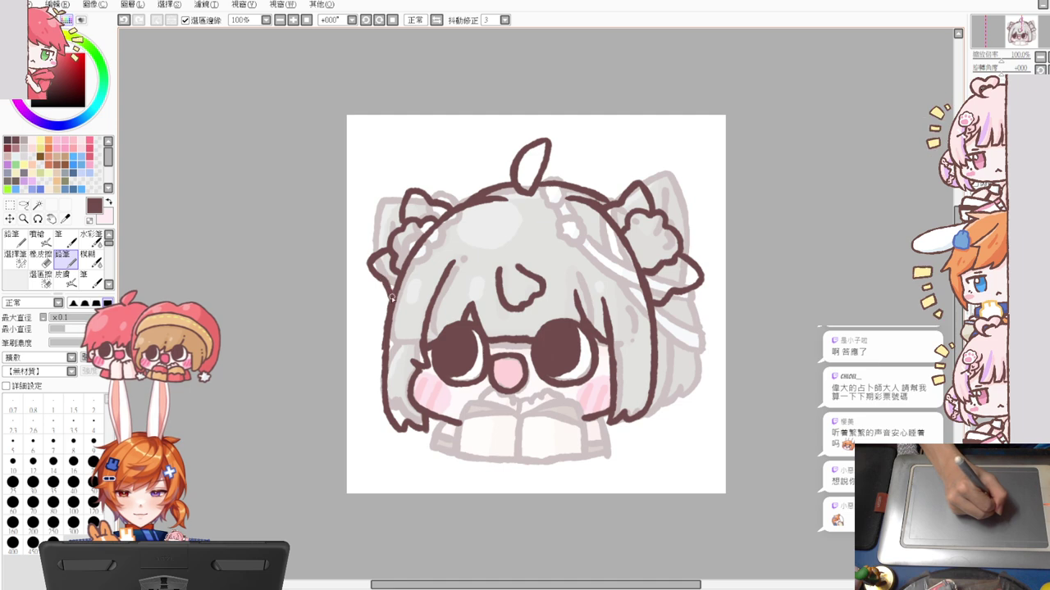
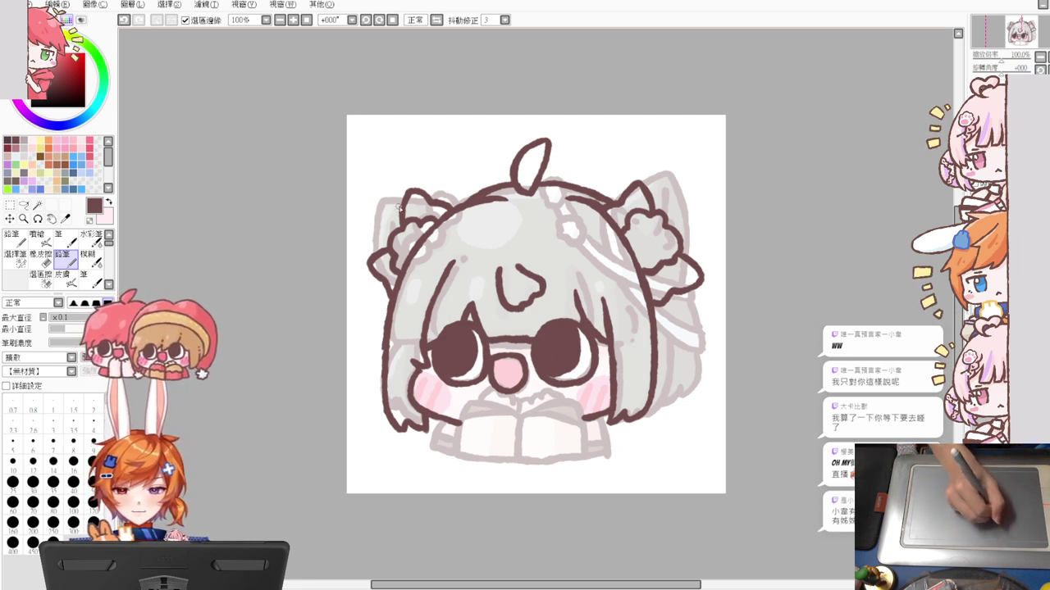
Outline the left-hand twintail from above the hair ornament in a wavy line down to chin level, redoing uneven strokes
left_click_drag(404, 198, 370, 225)
key("ctrl+z")
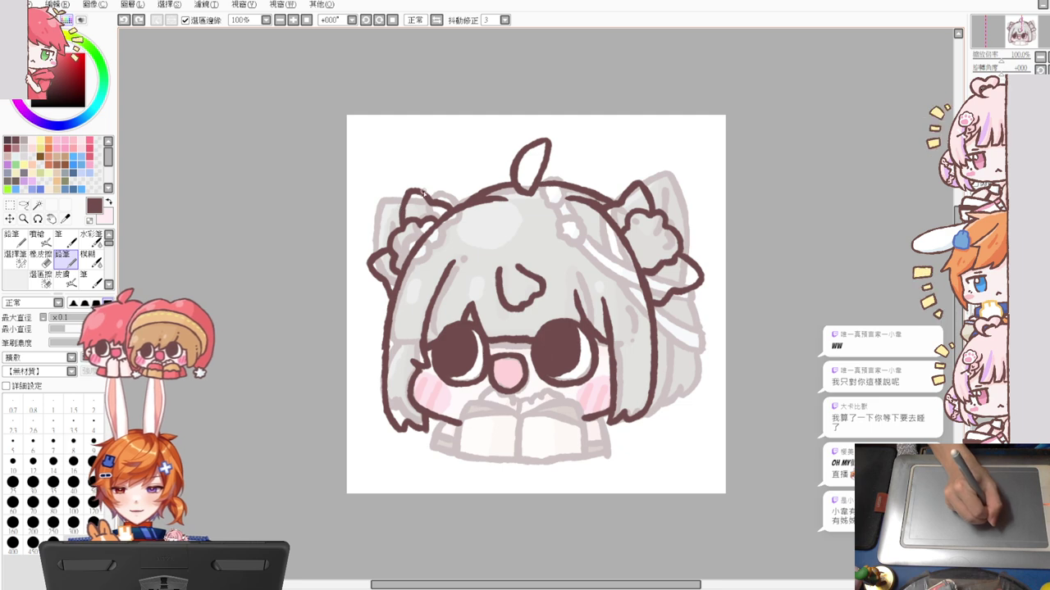
mouse_move(420, 188)
left_mouse_down()
mouse_move(472, 204)
mouse_move(401, 205)
mouse_move(360, 258)
left_mouse_up()
key("ctrl+z")
key("ctrl+z")
key("ctrl+z")
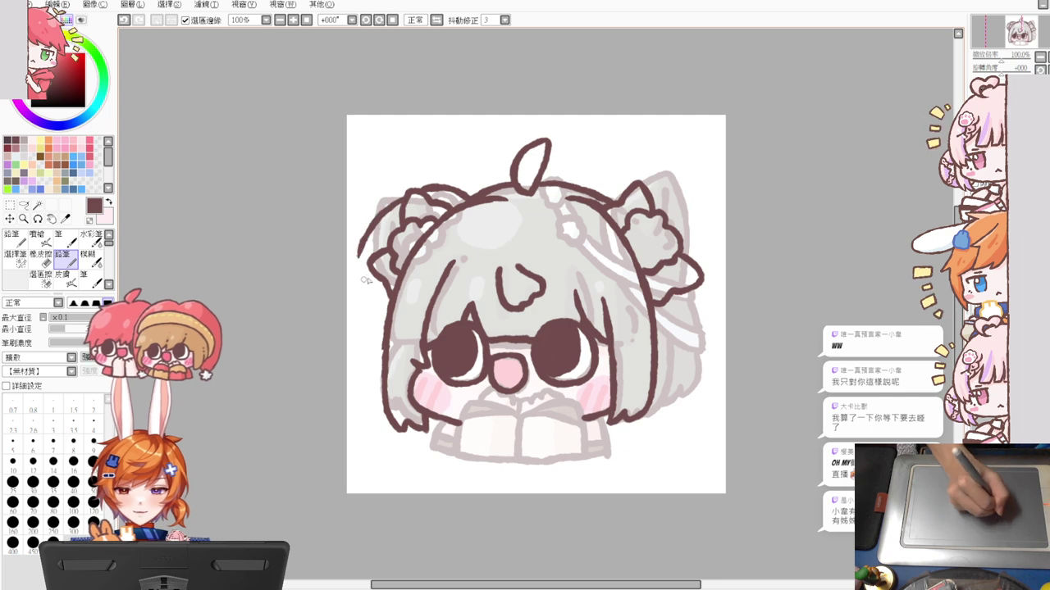
key("ctrl+z")
mouse_move(405, 195)
left_mouse_down()
mouse_move(362, 254)
mouse_move(374, 326)
mouse_move(361, 364)
mouse_move(371, 453)
left_mouse_up()
key("ctrl+z")
key("ctrl+z")
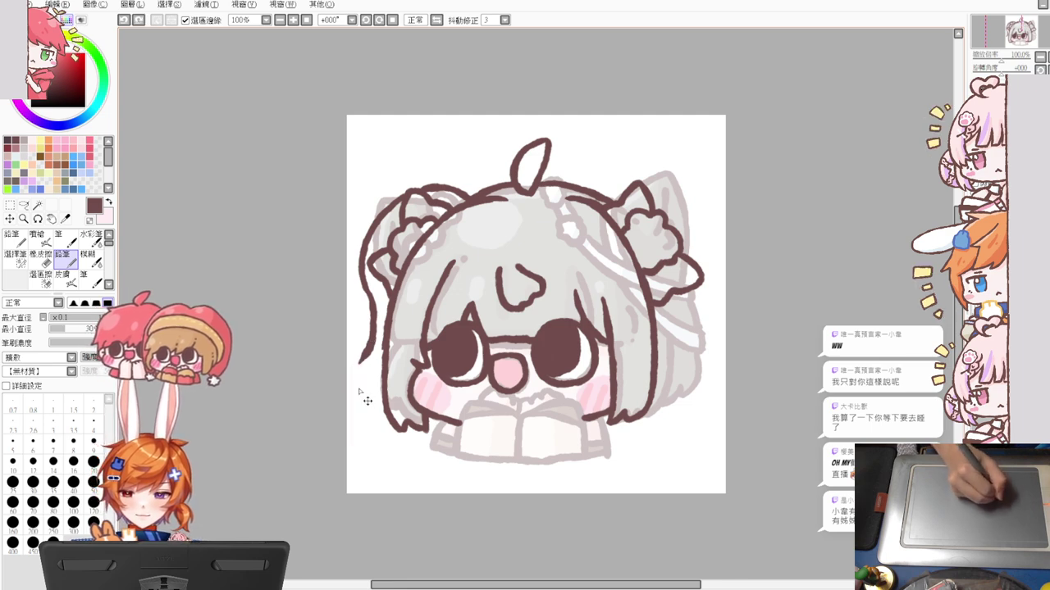
left_click_drag(362, 359, 374, 442)
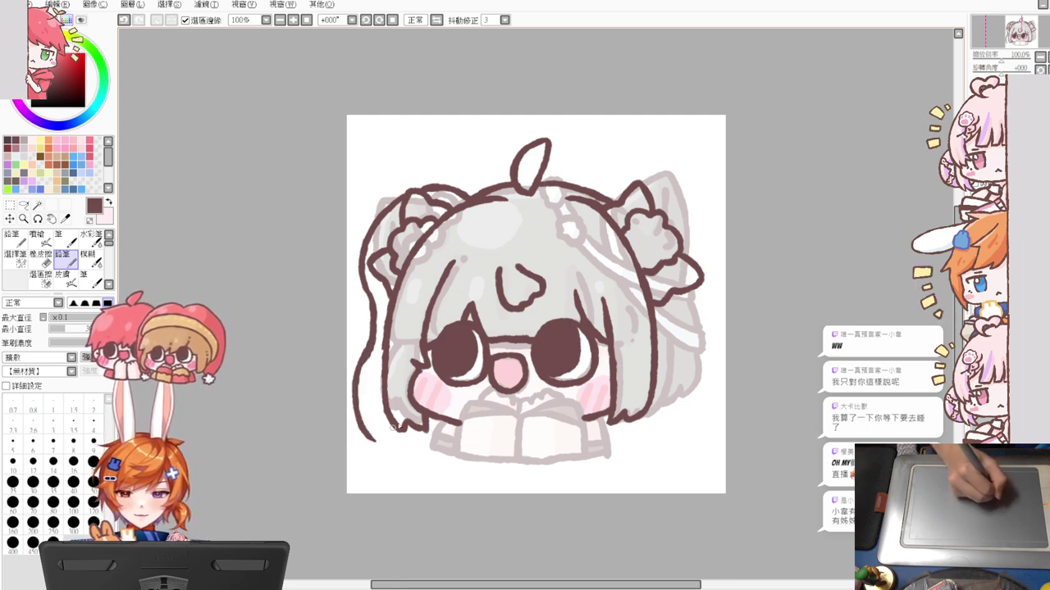
Outline the matching right-hand twintail, arching over the hair ornament and curving down to chin level
mouse_move(603, 195)
left_mouse_down()
mouse_move(646, 172)
mouse_move(687, 189)
mouse_move(709, 236)
mouse_move(706, 272)
left_mouse_up()
key("ctrl+z")
mouse_move(672, 182)
left_mouse_down()
mouse_move(693, 205)
mouse_move(702, 264)
left_mouse_up()
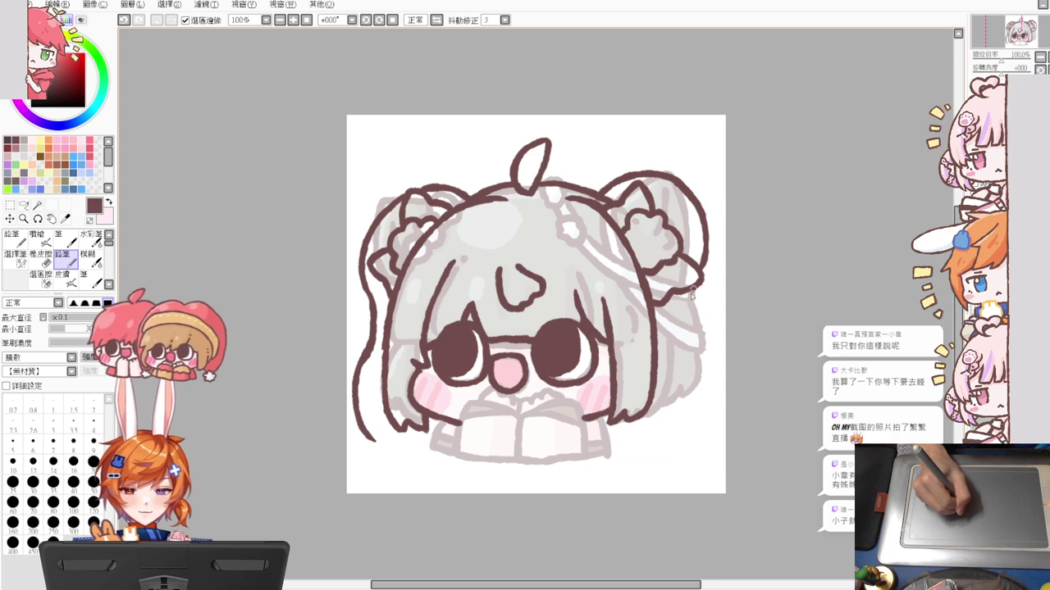
mouse_move(691, 289)
left_mouse_down()
mouse_move(710, 361)
mouse_move(690, 329)
mouse_move(690, 340)
mouse_move(712, 377)
mouse_move(682, 433)
left_mouse_up()
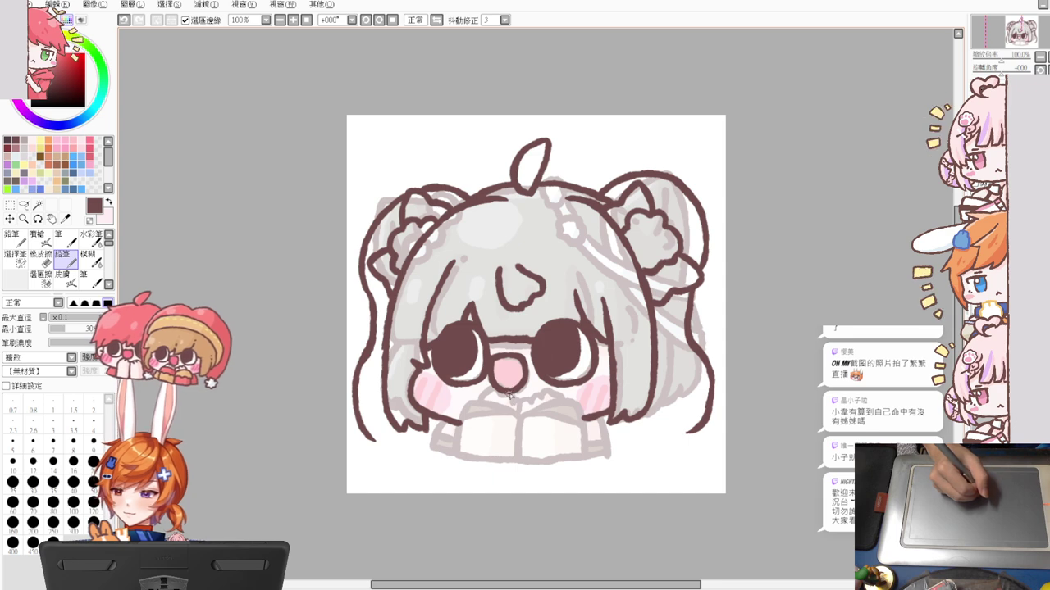
Draw two scalloped cuffs with a ruffled upper trim below the mouth and add rows of short dashes inside them
mouse_move(479, 402)
left_mouse_down()
mouse_move(499, 392)
mouse_move(492, 403)
mouse_move(519, 408)
mouse_move(561, 403)
left_mouse_up()
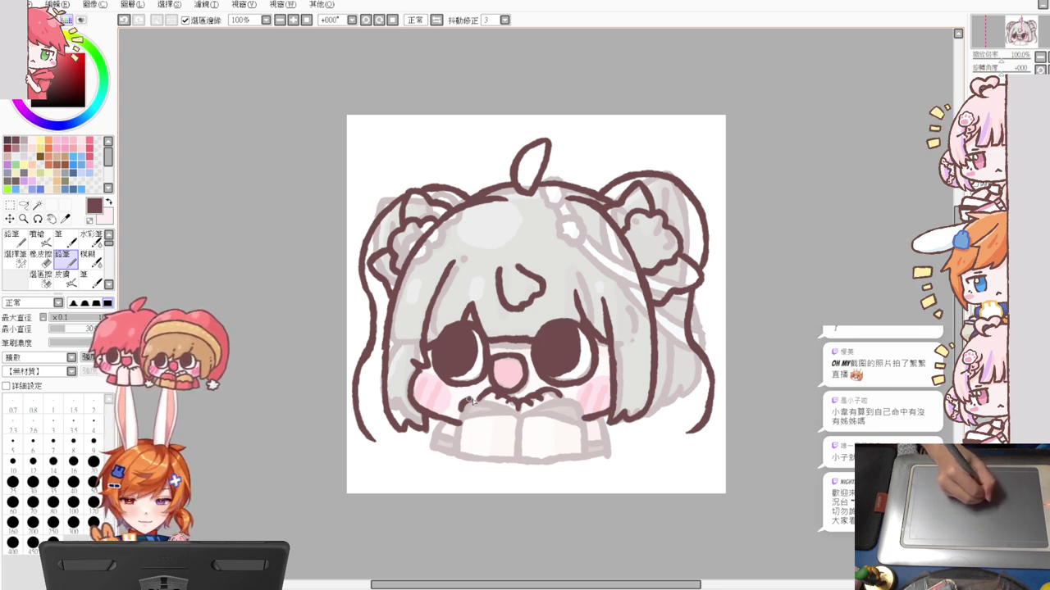
mouse_move(461, 410)
left_mouse_down()
mouse_move(532, 416)
mouse_move(520, 422)
mouse_move(573, 404)
left_mouse_up()
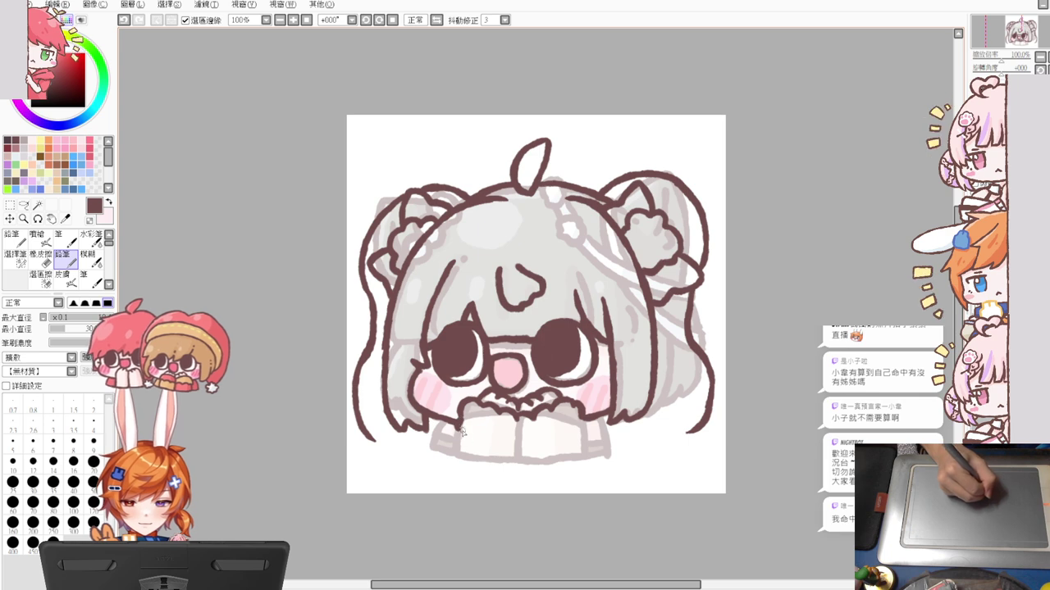
mouse_move(458, 425)
left_mouse_down()
mouse_move(509, 437)
mouse_move(515, 420)
mouse_move(512, 434)
mouse_move(562, 437)
mouse_move(582, 422)
mouse_move(555, 448)
left_mouse_up()
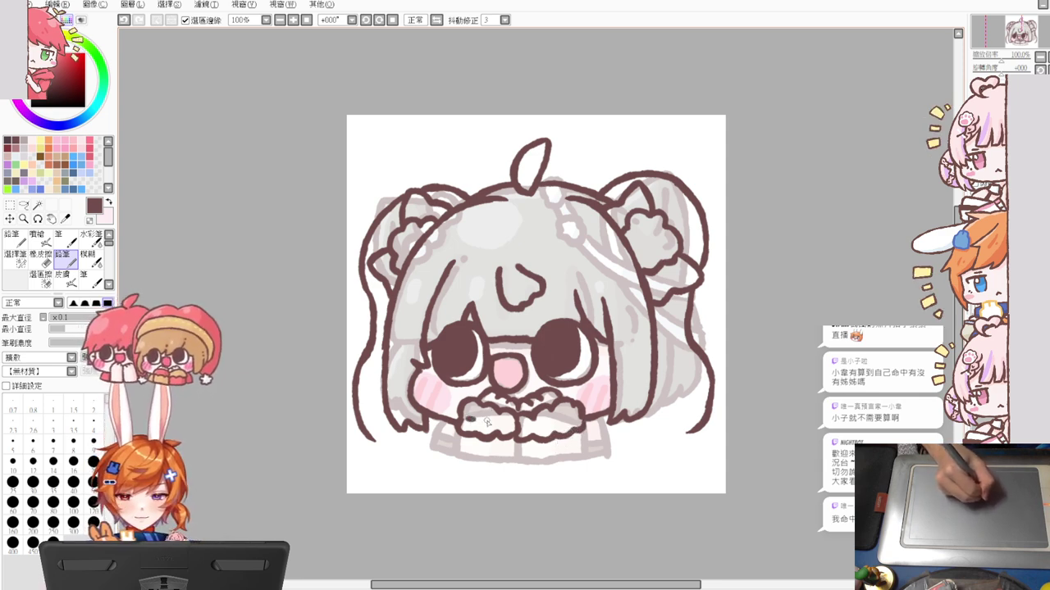
left_click_drag(486, 422, 572, 420)
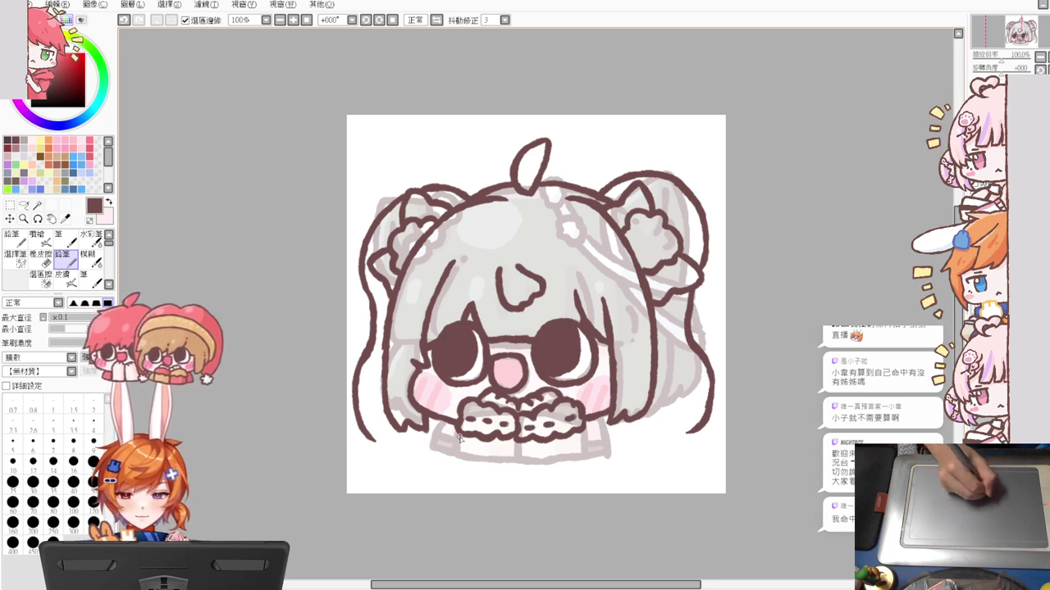
Draw the sleeves beneath the frilly cuffs with a centre divider, short rounded arm outlines on both sides and a curved lower edge
mouse_move(461, 436)
left_mouse_down()
mouse_move(459, 453)
mouse_move(515, 459)
left_mouse_up()
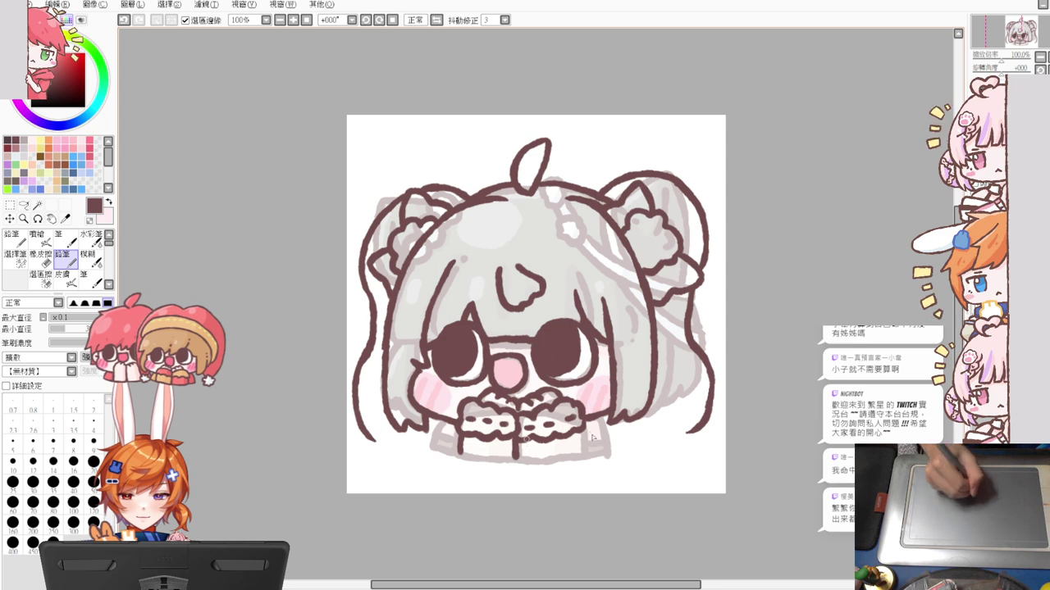
left_click_drag(584, 429, 584, 451)
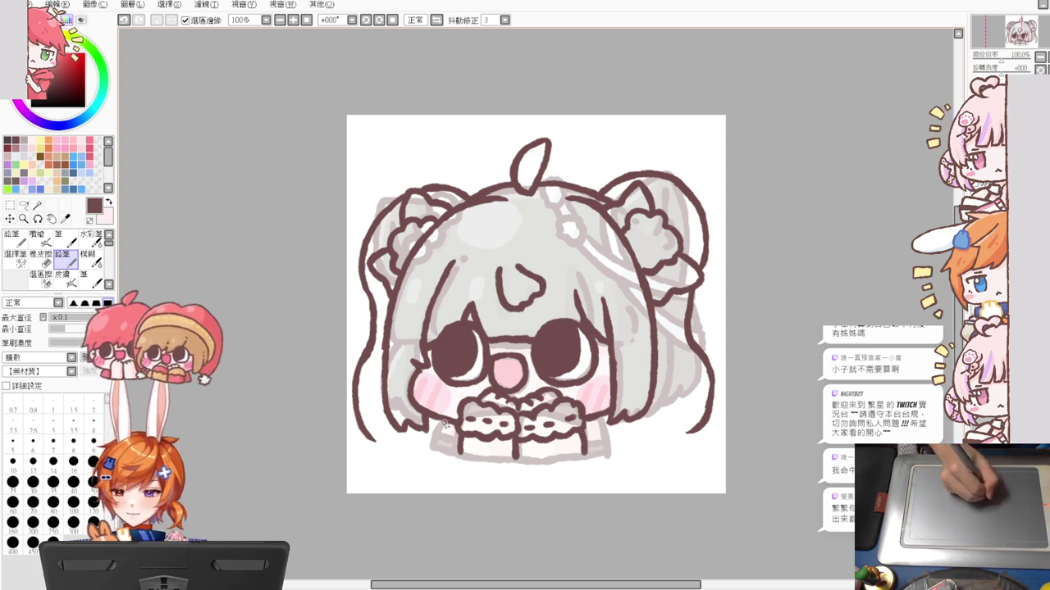
left_click_drag(445, 423, 439, 445)
mouse_move(592, 422)
left_mouse_down()
mouse_move(604, 455)
mouse_move(609, 447)
mouse_move(598, 457)
left_mouse_up()
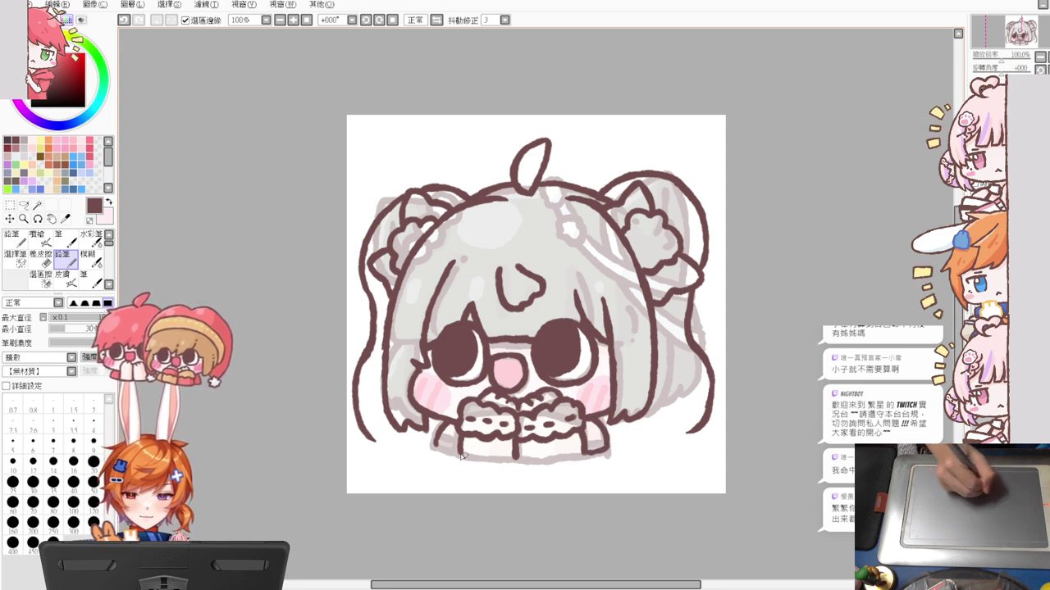
mouse_move(437, 447)
left_mouse_down()
mouse_move(485, 467)
mouse_move(514, 456)
mouse_move(546, 467)
mouse_move(589, 453)
left_mouse_up()
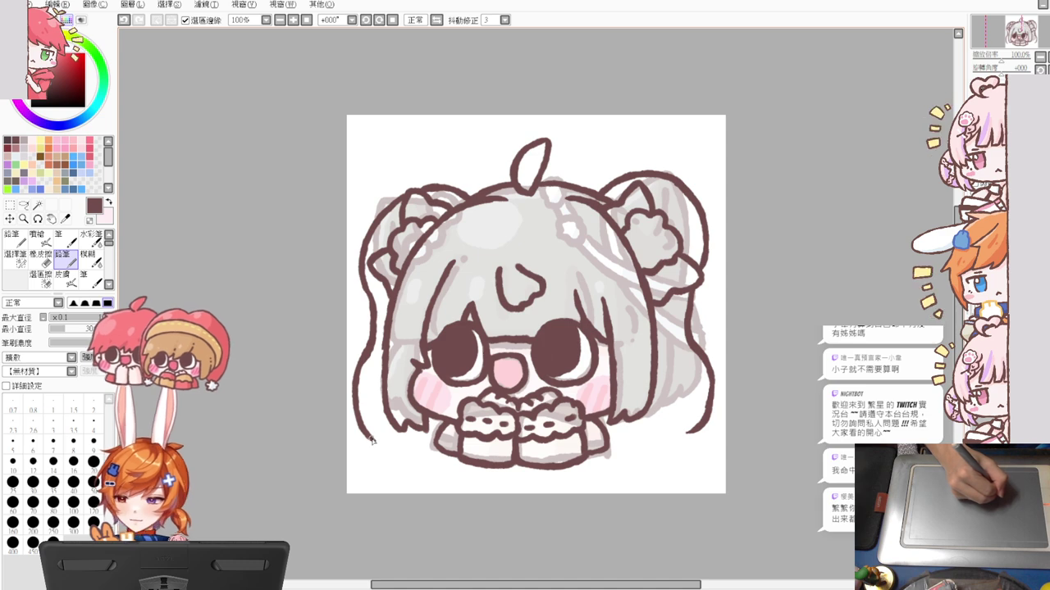
Close the lower ends of both twintails with jagged hair tips and remove the faded reference from view
mouse_move(365, 433)
left_mouse_down()
mouse_move(381, 448)
mouse_move(410, 448)
mouse_move(433, 431)
left_mouse_up()
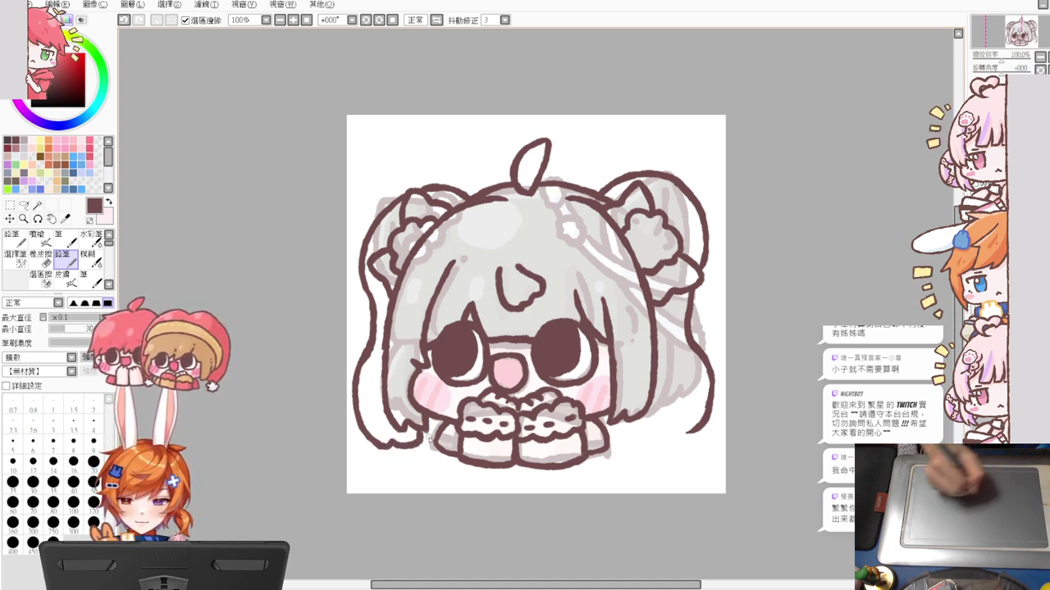
mouse_move(642, 412)
left_mouse_down()
mouse_move(650, 440)
mouse_move(693, 430)
left_mouse_up()
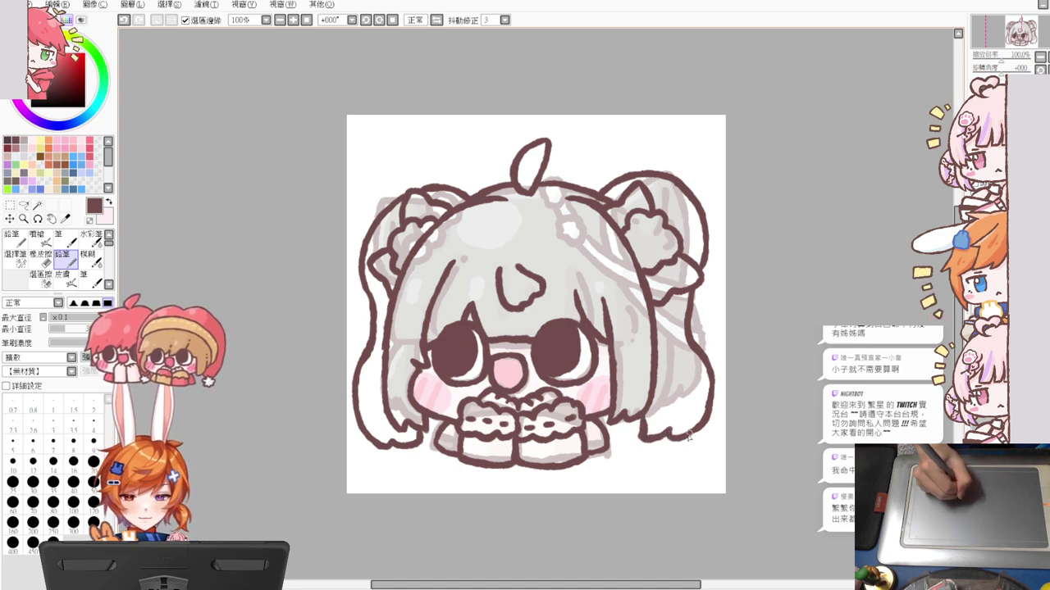
key("Delete")
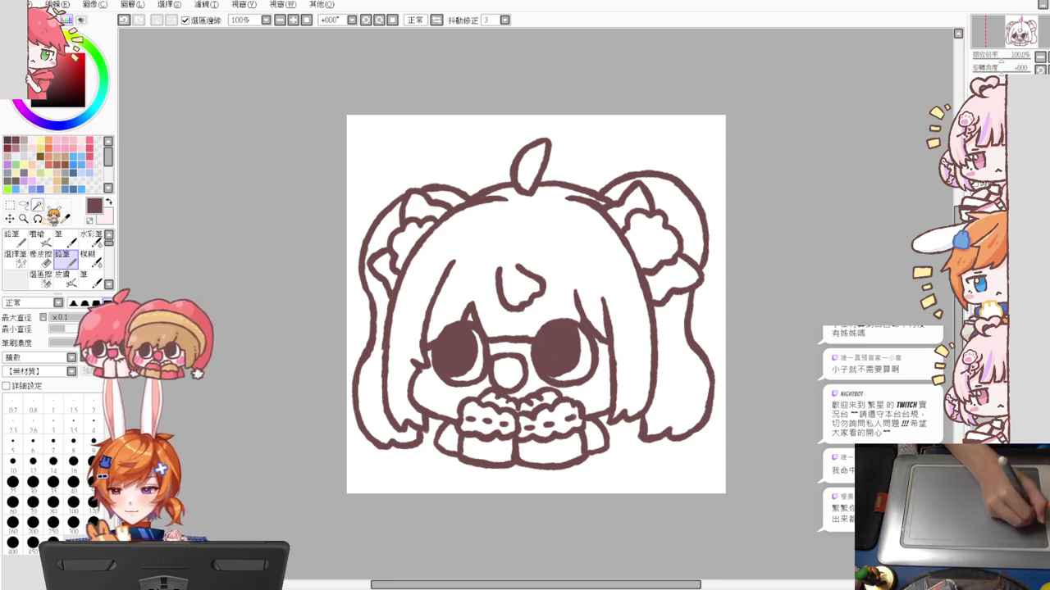
Select the head hair, ahoge and all twintail areas inside the line art with the Magic Wand
left_click(37, 205)
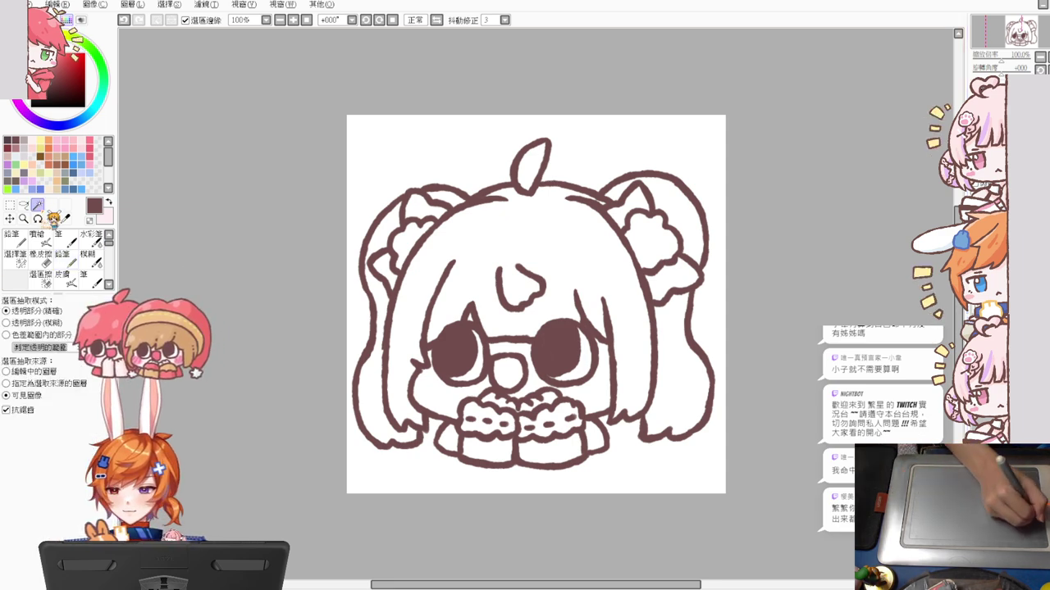
left_click(535, 245)
left_click(678, 216)
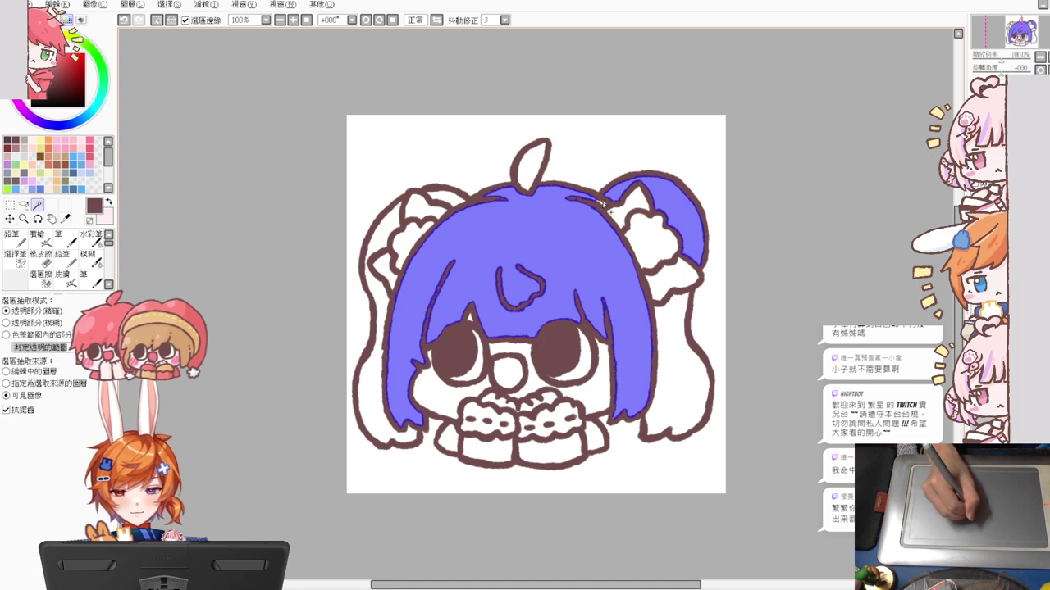
left_click(530, 162)
left_click(443, 199)
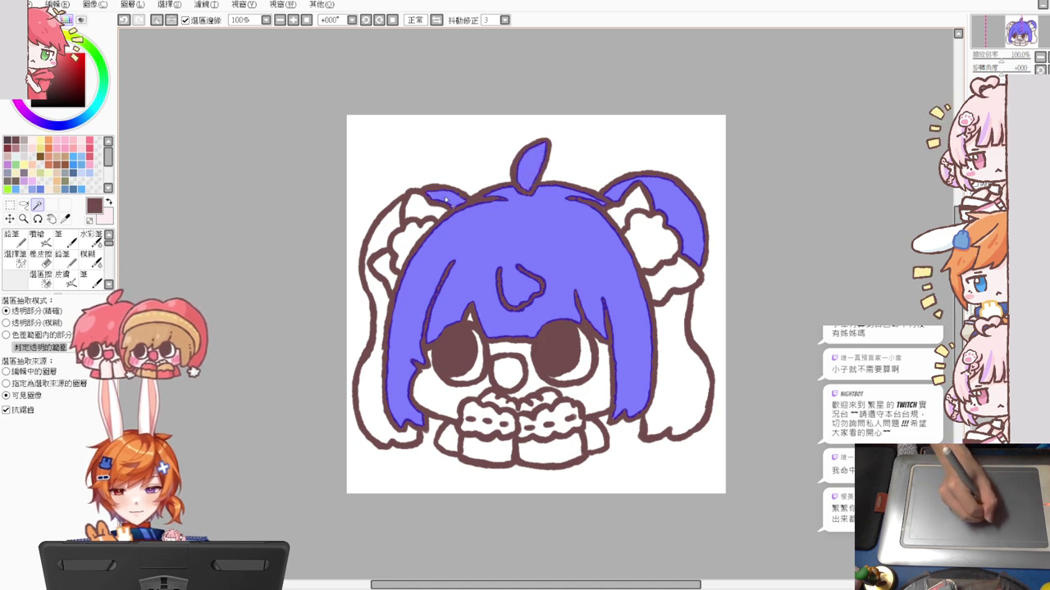
left_click(393, 223)
left_click(692, 393)
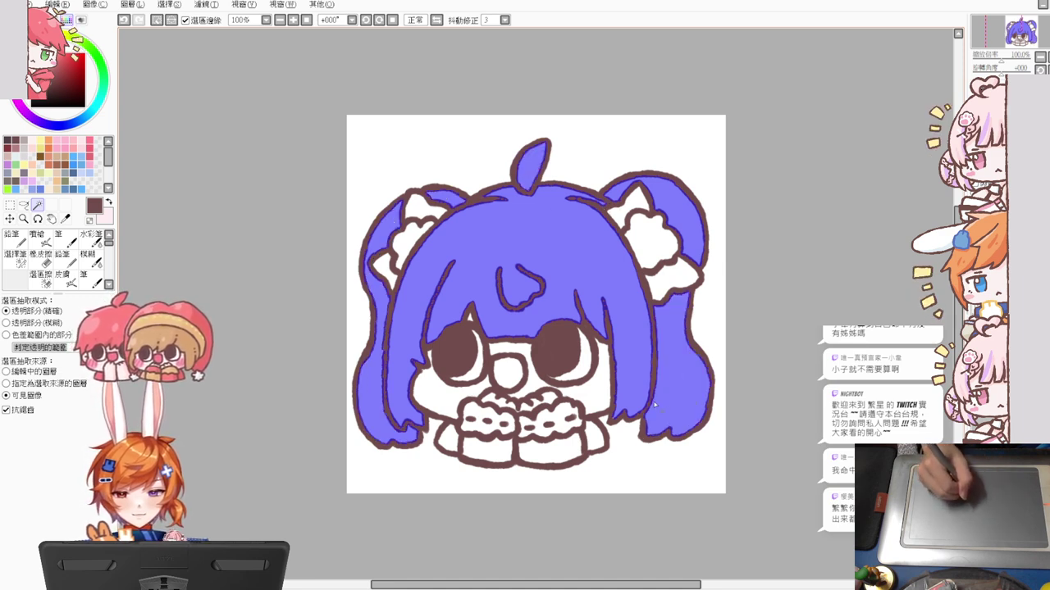
Fill the selected hair with light periwinkle blue and shade its outer edges and the twintails with a slightly darker blue
left_click(83, 168)
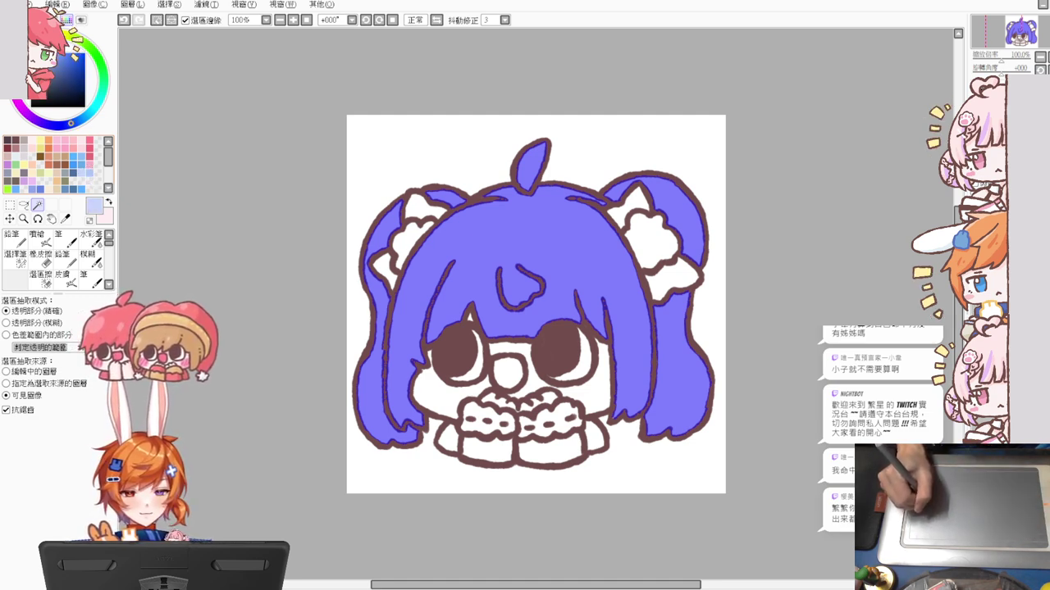
key("ctrl+d")
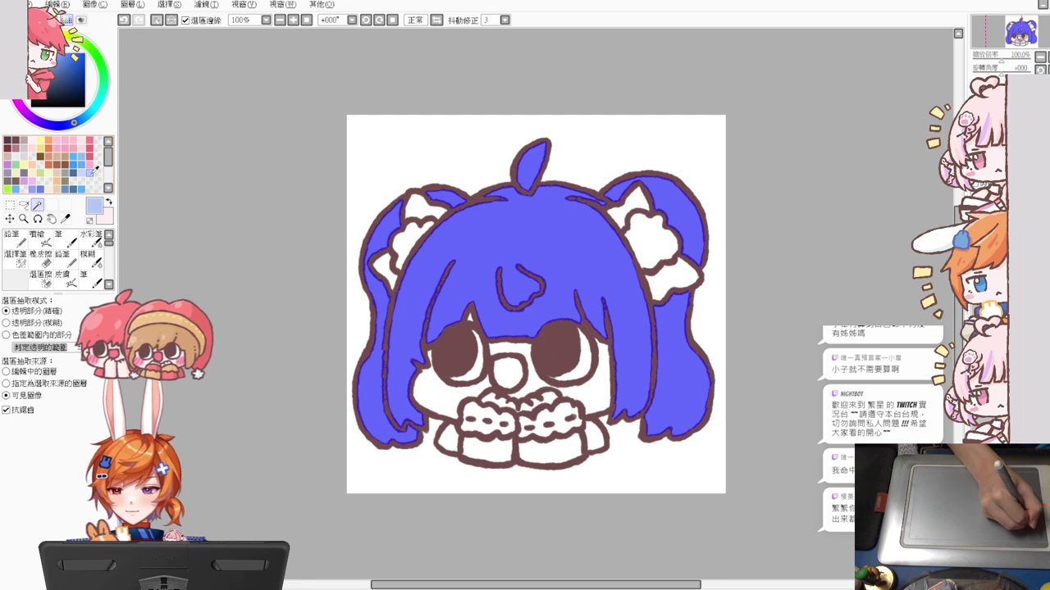
left_click(74, 259)
key("ctrl+z")
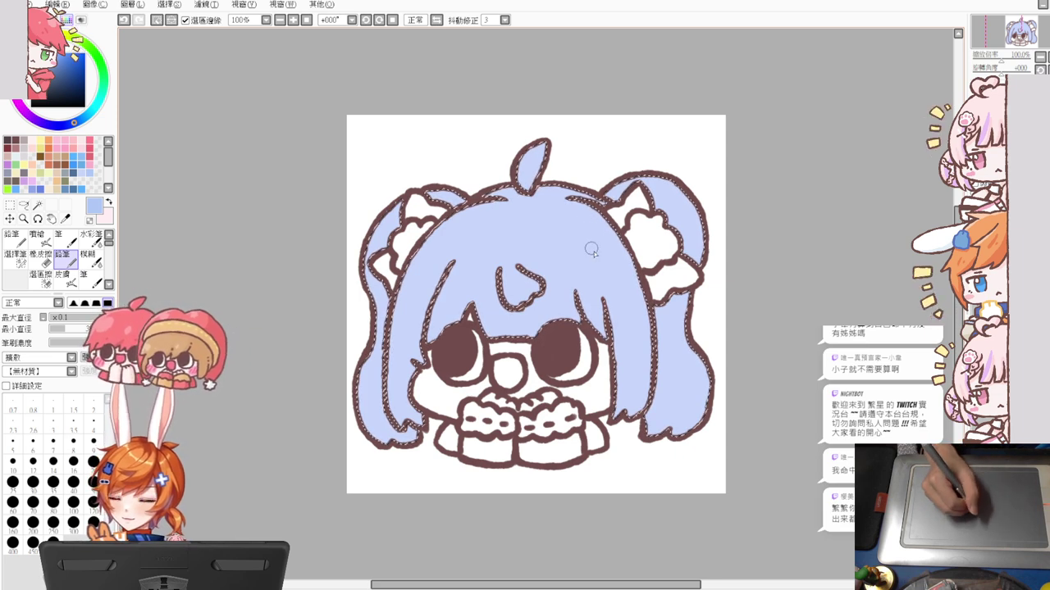
left_click_drag(590, 234, 623, 276)
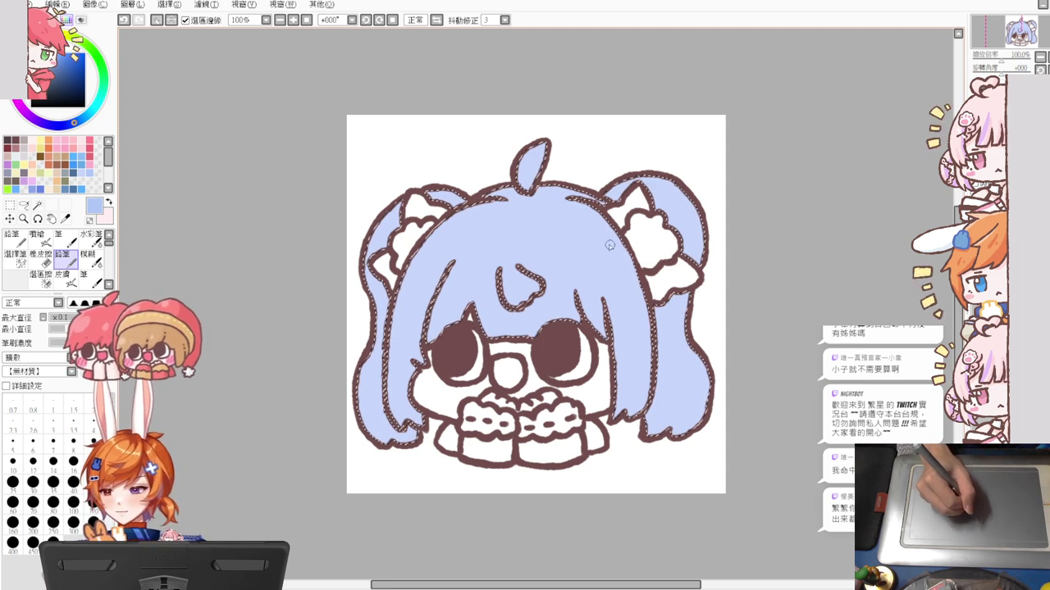
mouse_move(597, 203)
left_mouse_down()
mouse_move(644, 292)
mouse_move(642, 351)
mouse_move(640, 295)
mouse_move(645, 345)
left_mouse_up()
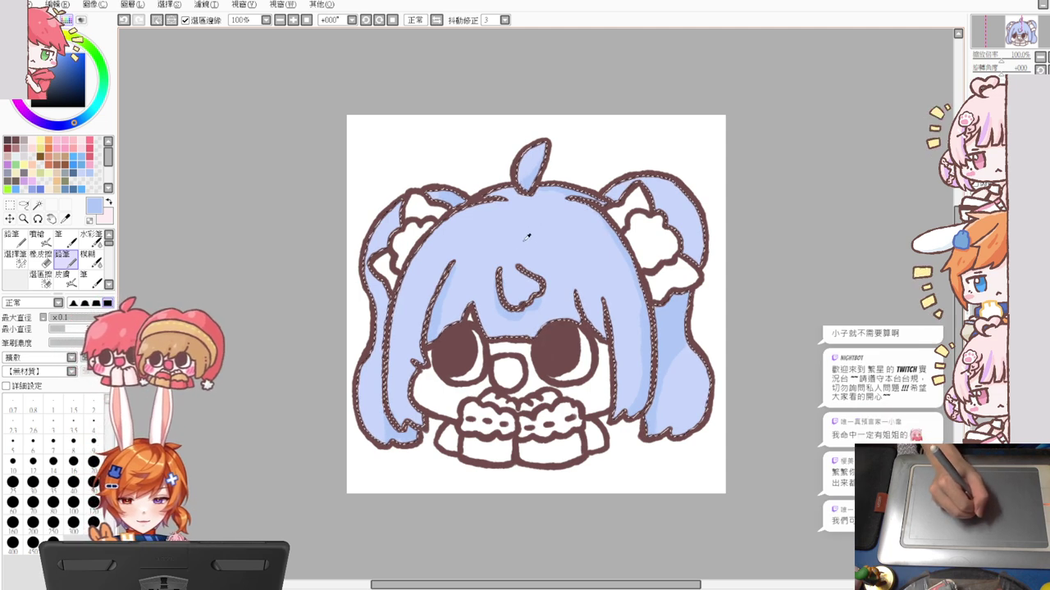
Paint pink streaks on the forehead lock, fringe, hair tips, twintails and ahoge, adding deeper pink shading in the fringe streak
key("x")
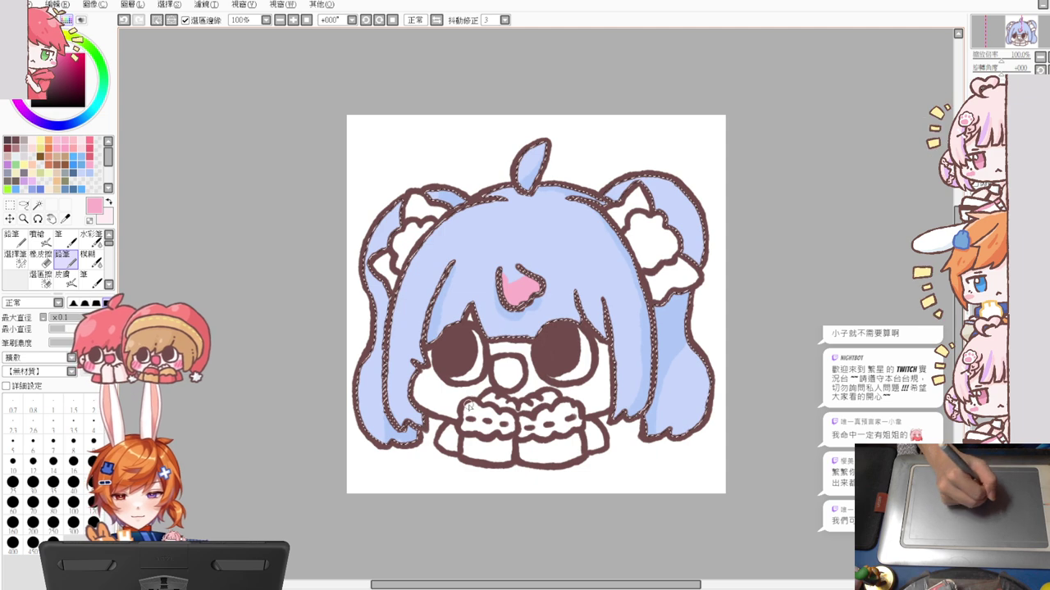
left_click_drag(573, 261, 605, 332)
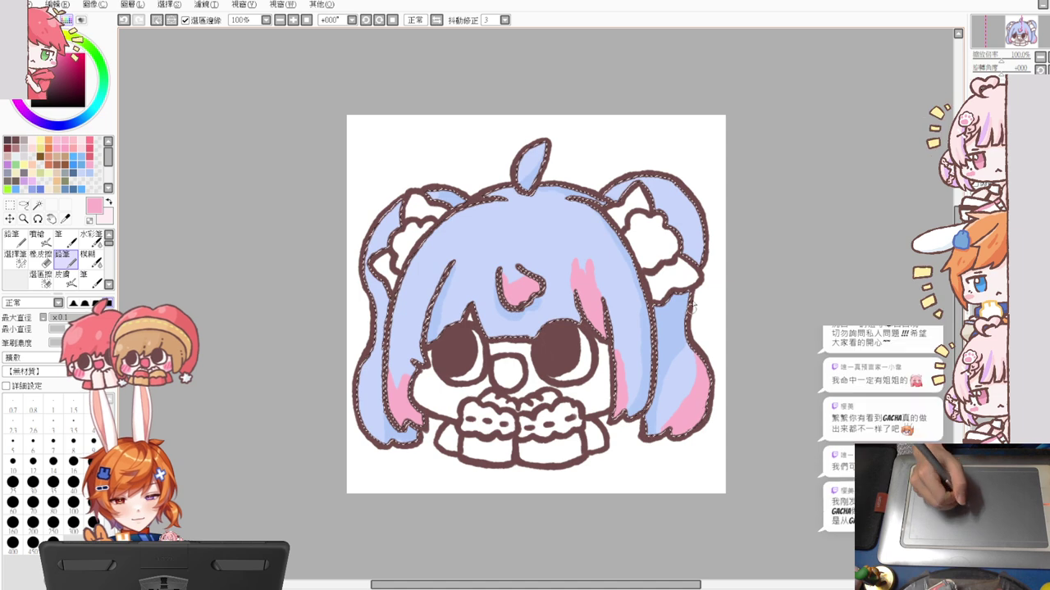
left_click_drag(695, 187, 689, 268)
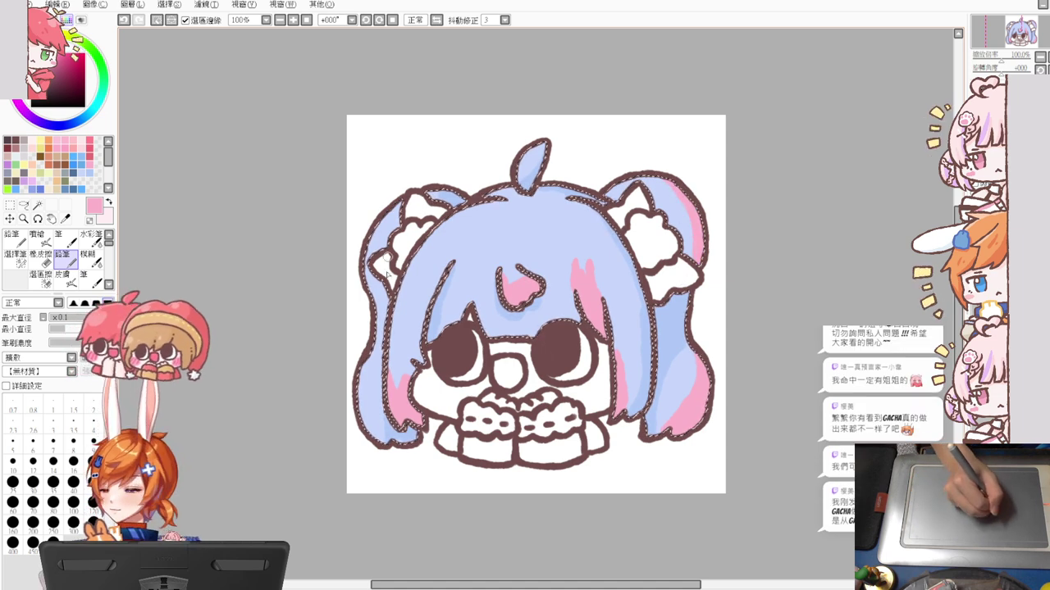
mouse_move(397, 238)
left_mouse_down()
mouse_move(383, 341)
mouse_move(379, 316)
left_mouse_up()
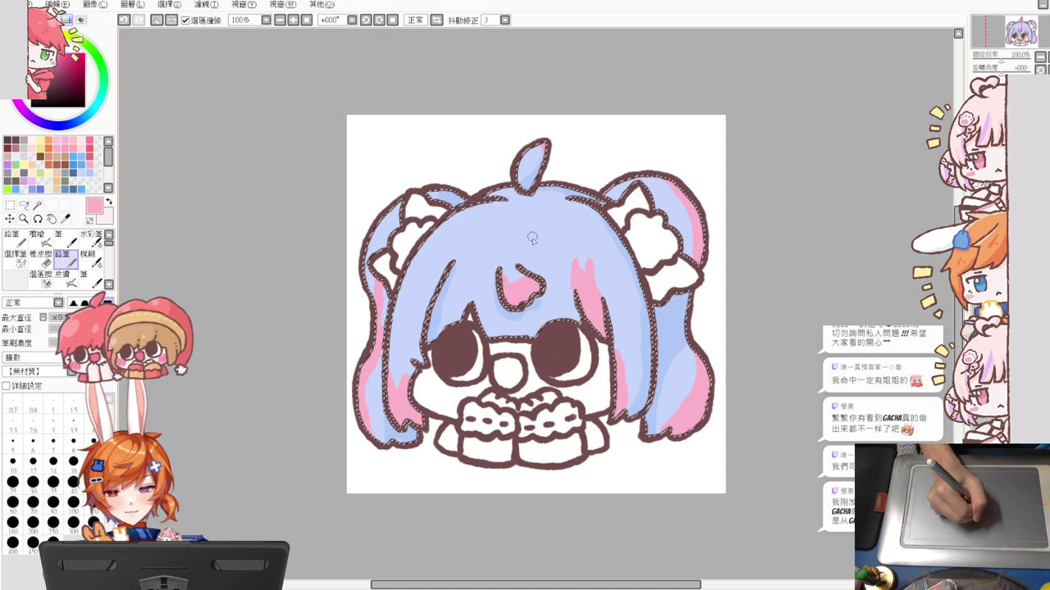
key("ctrl+d")
key("ctrl+z")
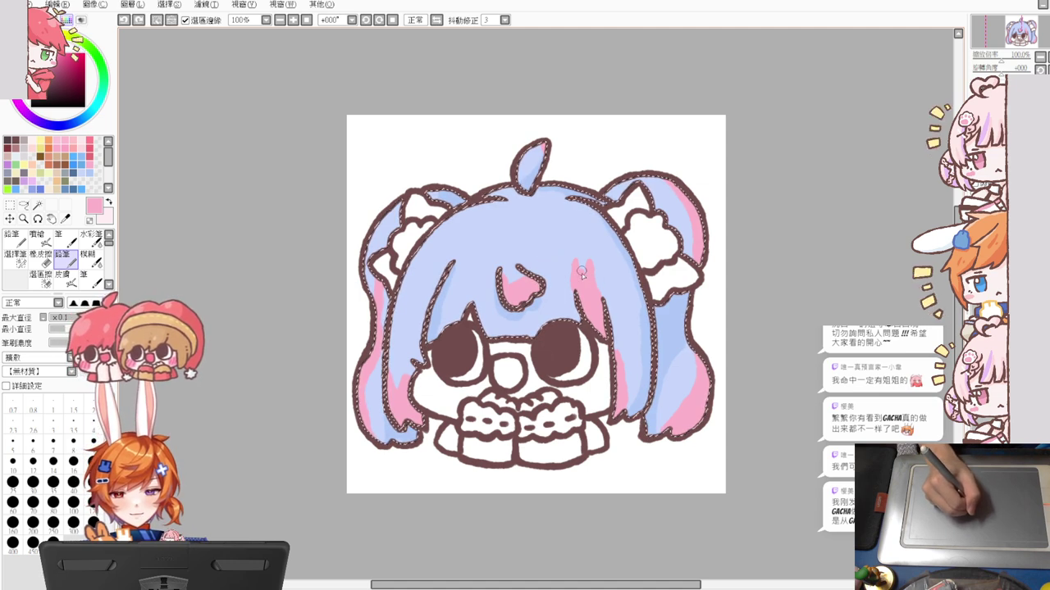
left_click_drag(582, 273, 579, 265)
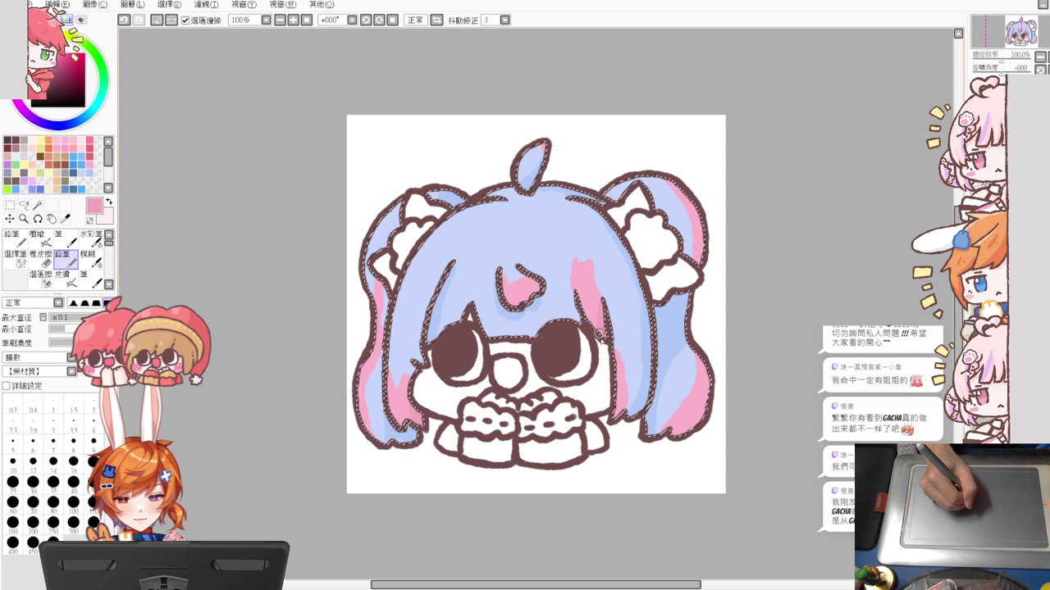
Paint pale blue highlights along the left-hand side of the hair and two pale dots above the forehead lock
key("ctrl+d")
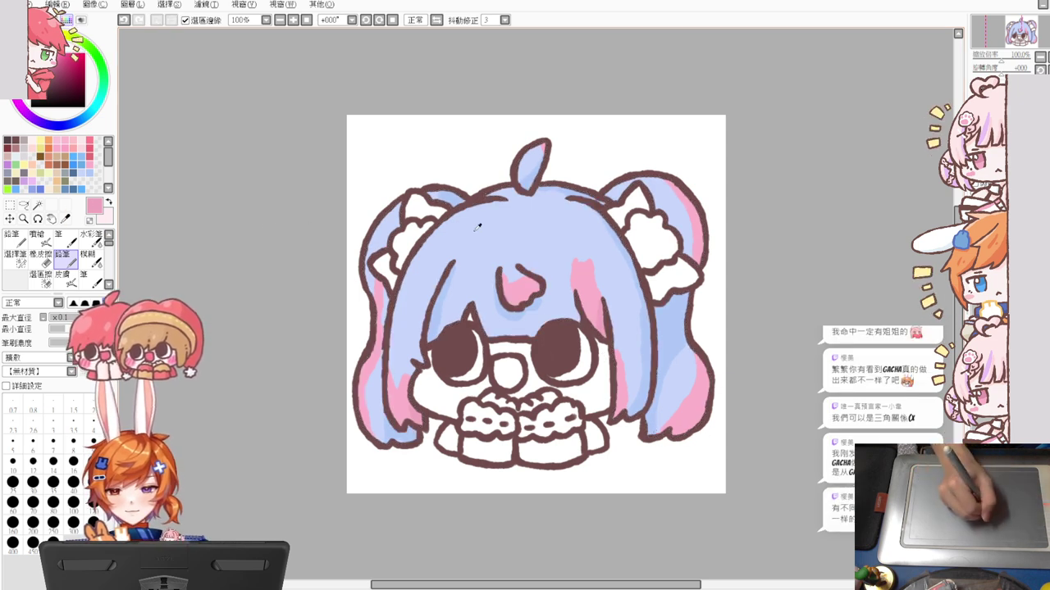
key("ctrl+z")
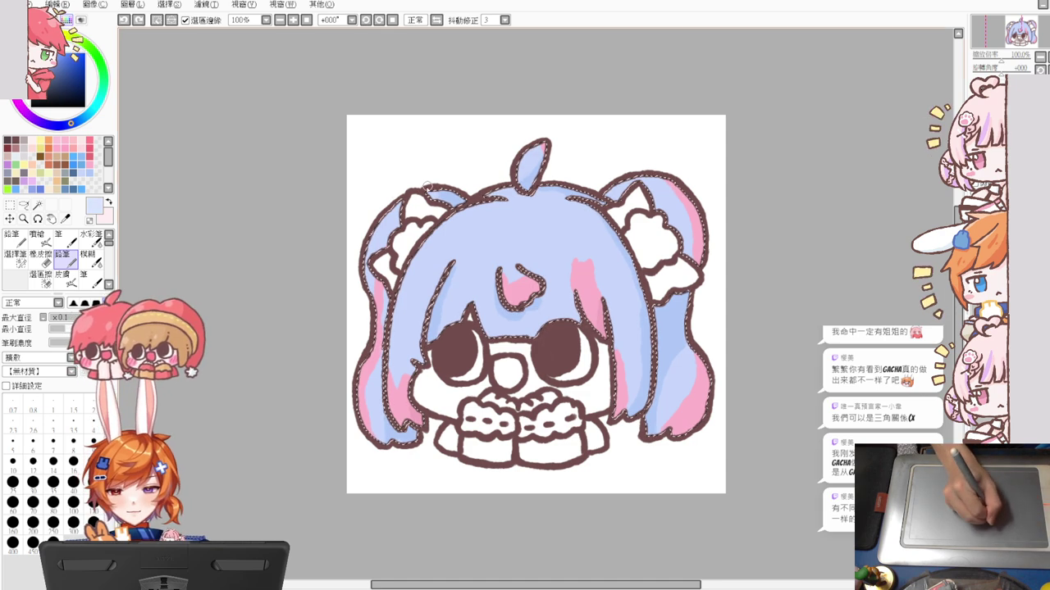
left_click_drag(385, 242, 414, 212)
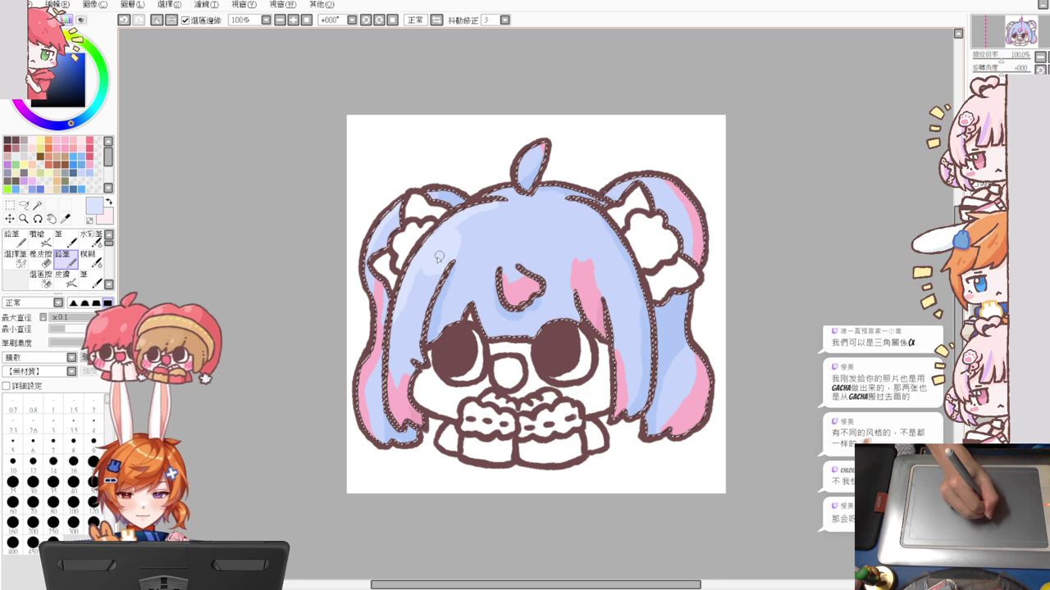
left_click(484, 255)
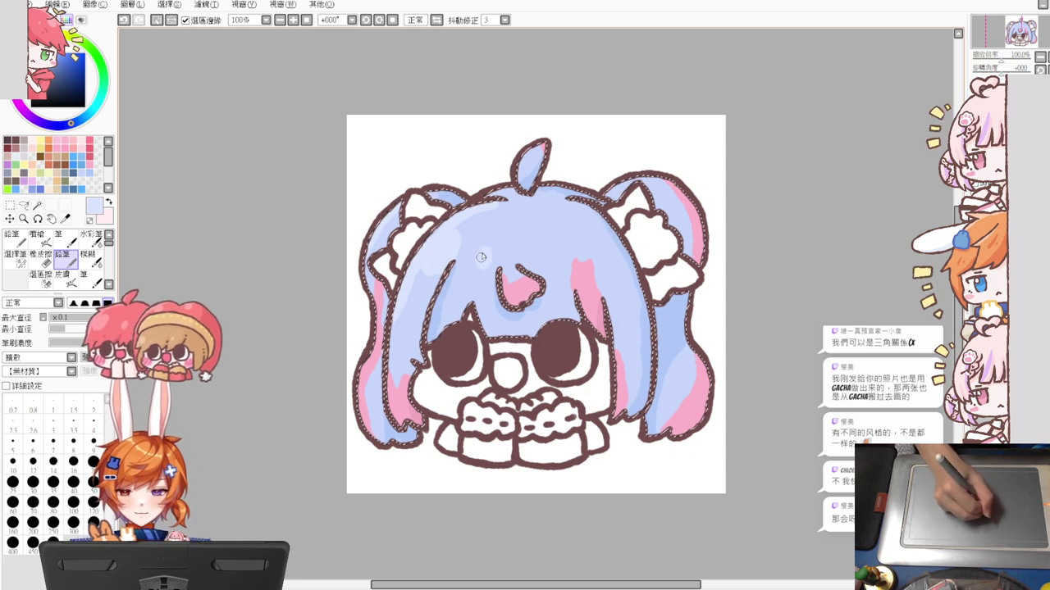
Sample the darker blue from the hair and add shading strokes and small dots on the right-hand fringe and side lock, then deselect
left_click(652, 353, "alt")
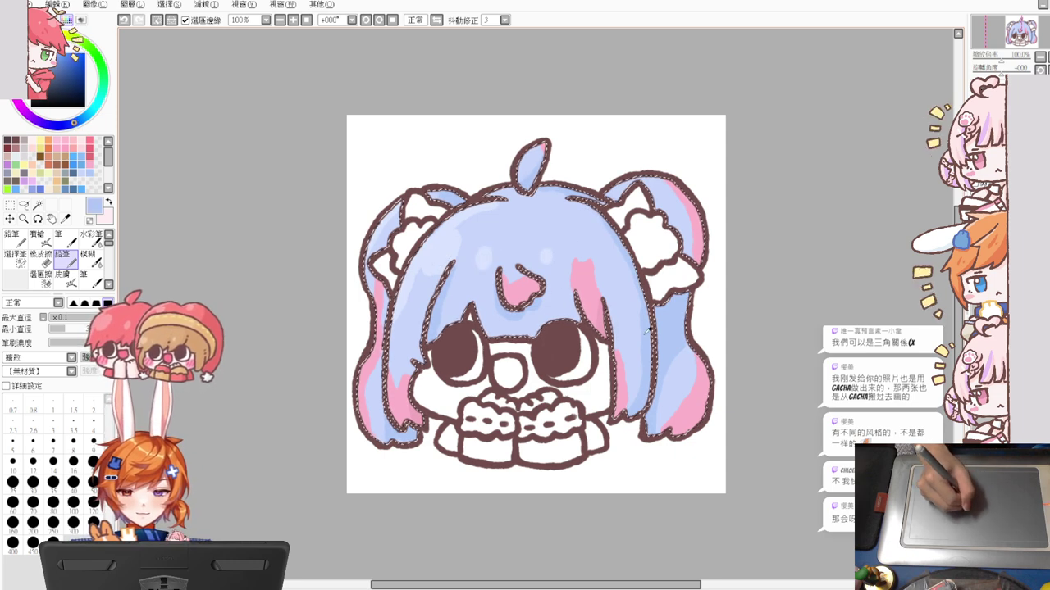
mouse_move(641, 326)
left_mouse_down()
mouse_move(633, 392)
mouse_move(652, 348)
mouse_move(627, 324)
mouse_move(653, 361)
left_mouse_up()
left_click_drag(623, 289, 631, 317)
left_click_drag(655, 377, 579, 292)
left_click_drag(653, 356, 609, 344)
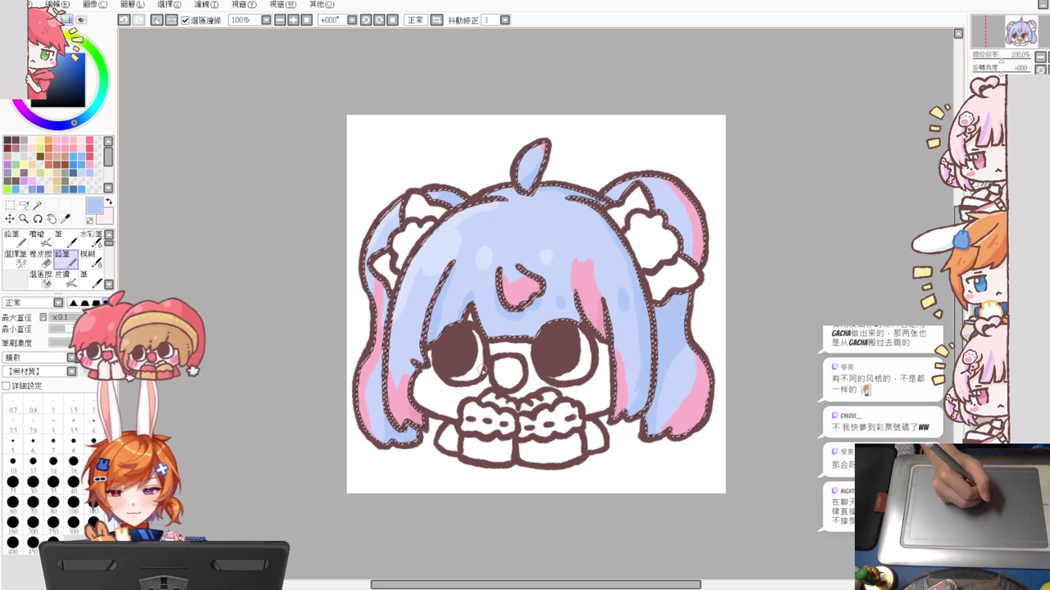
key("ctrl+d")
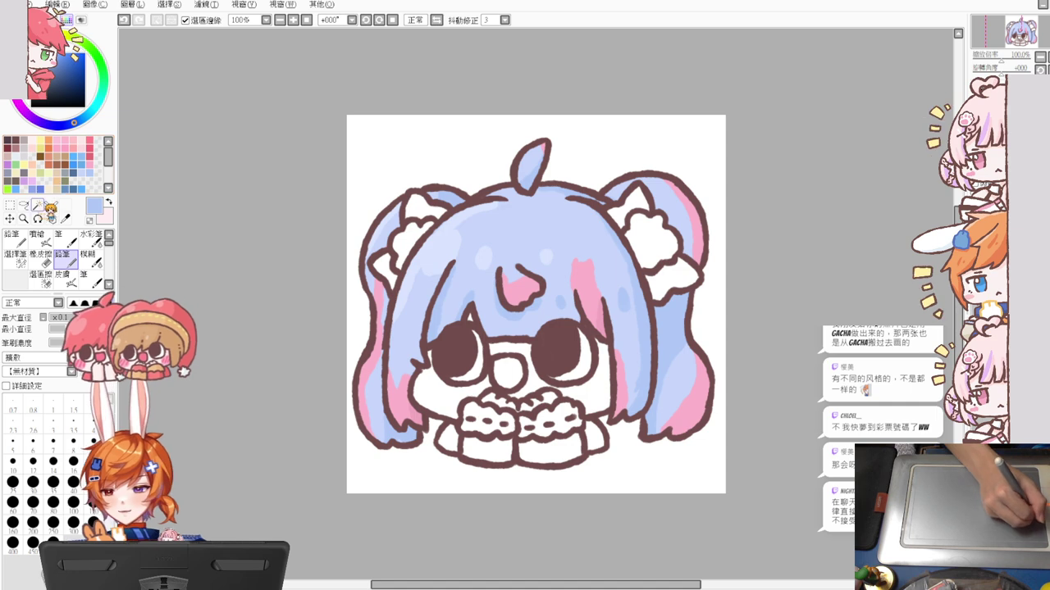
Select the insides of both scalloped hair ornaments and both frilly cuffs with the Magic Wand
left_click(36, 204)
left_click(412, 240)
left_click(661, 236)
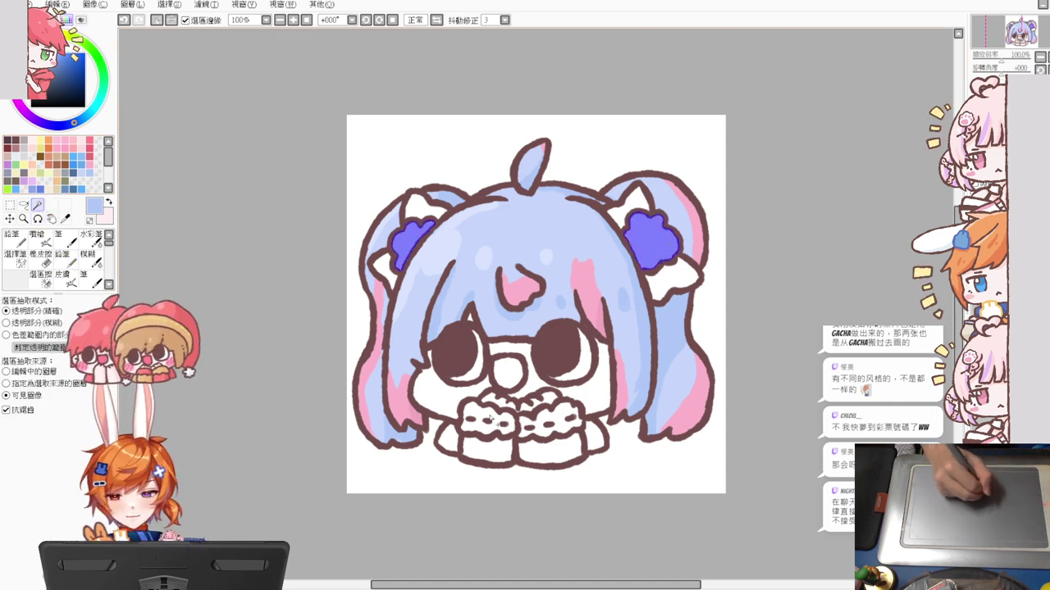
left_click(490, 419)
left_click(544, 421)
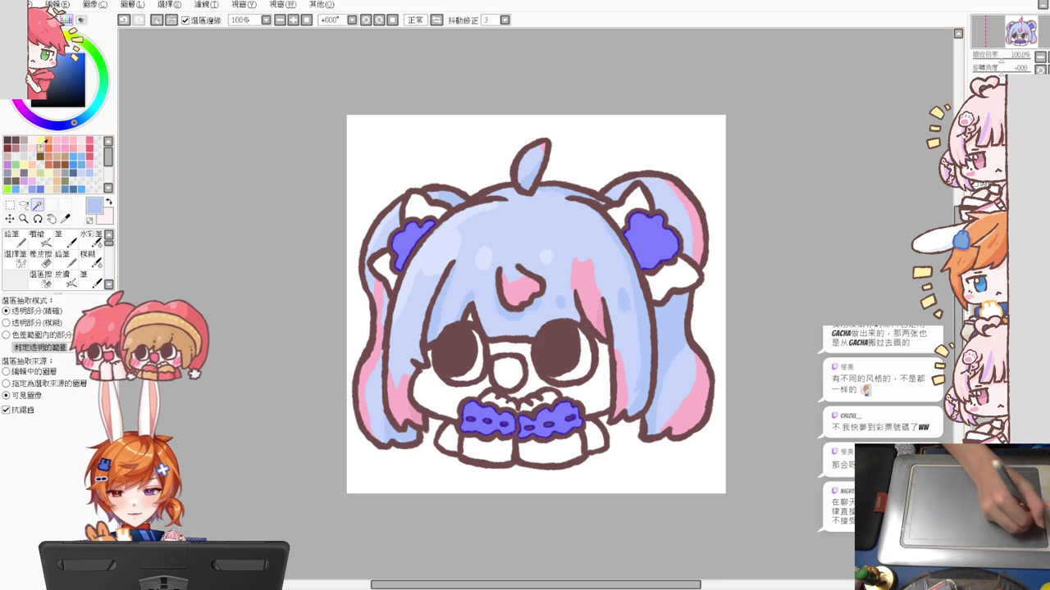
Shade the selected hair ornaments and cuffs with pale grey-blue brush strokes and clear the selection
left_click(22, 150)
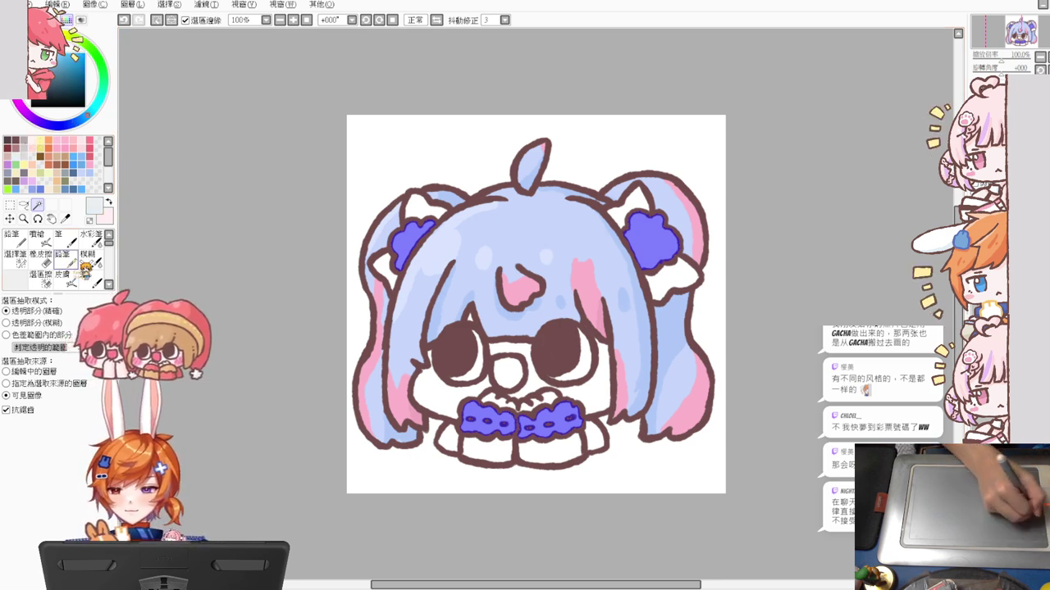
left_click(62, 256)
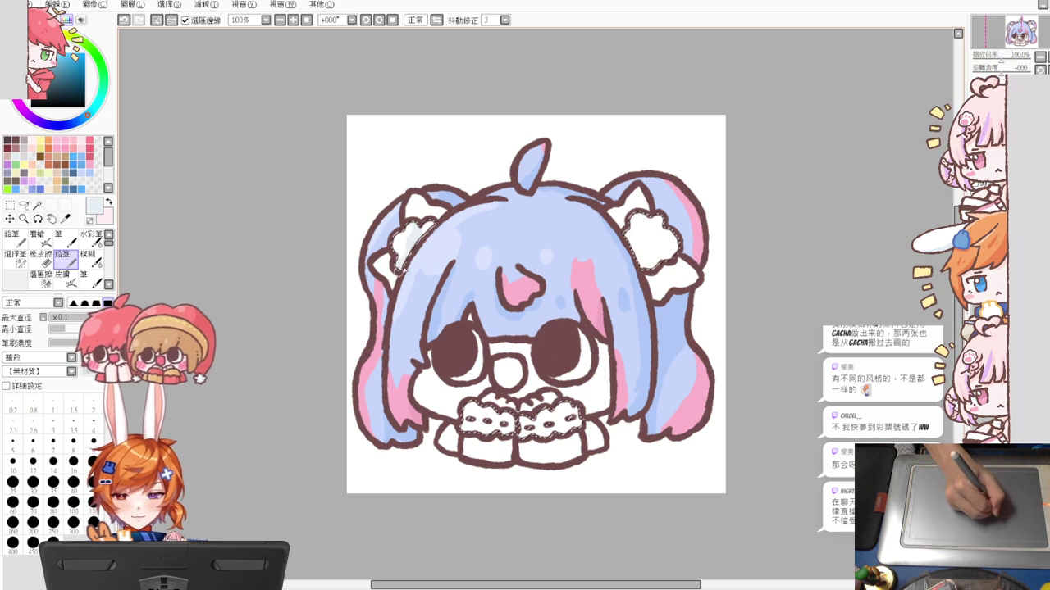
left_click_drag(416, 259, 431, 220)
left_click_drag(629, 256, 633, 233)
mouse_move(665, 249)
left_mouse_down()
mouse_move(671, 223)
mouse_move(639, 250)
mouse_move(651, 263)
mouse_move(670, 244)
mouse_move(645, 233)
mouse_move(648, 217)
left_mouse_up()
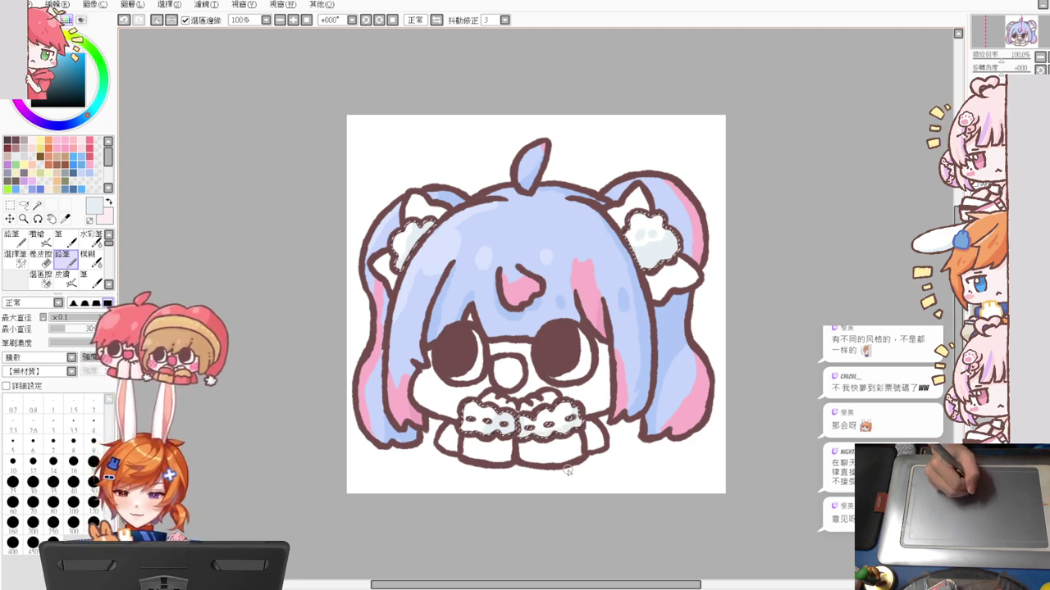
key("ctrl+d")
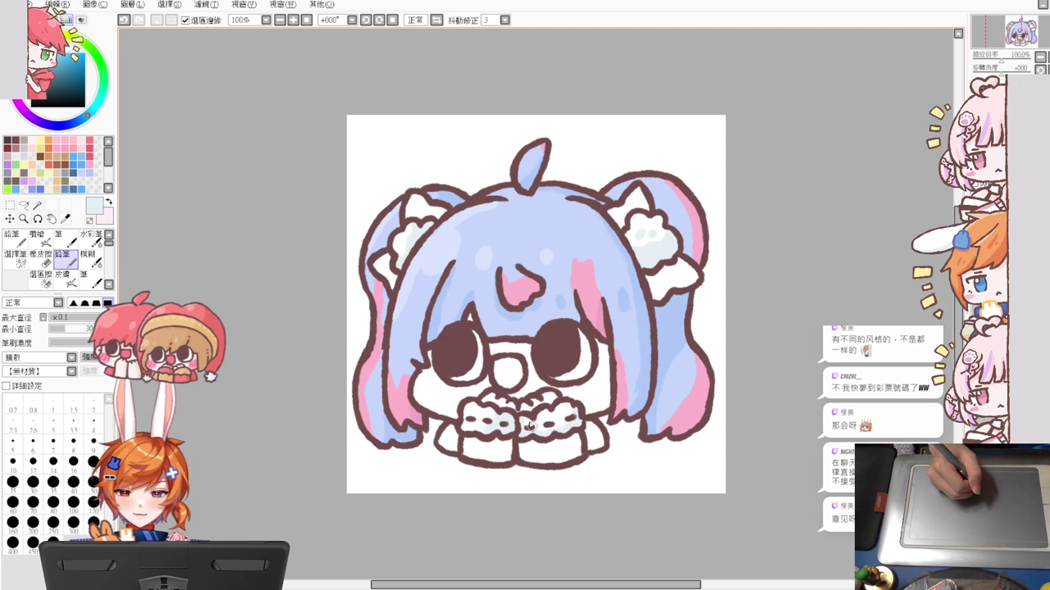
Select the skin areas of the face, the fringe gap, both hands and both arms with the Magic Wand
left_click(38, 205)
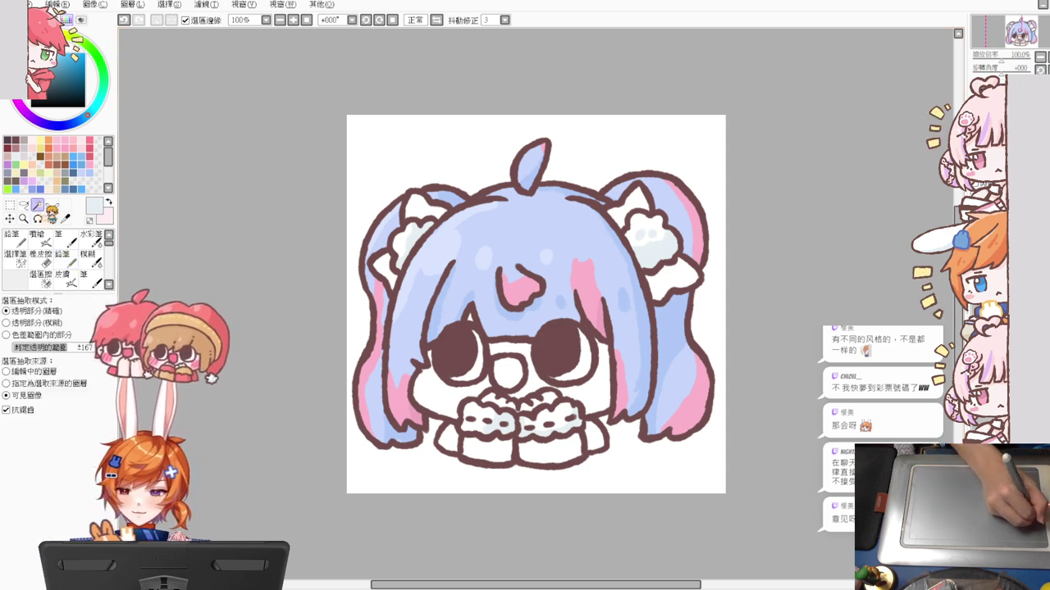
left_click(470, 318)
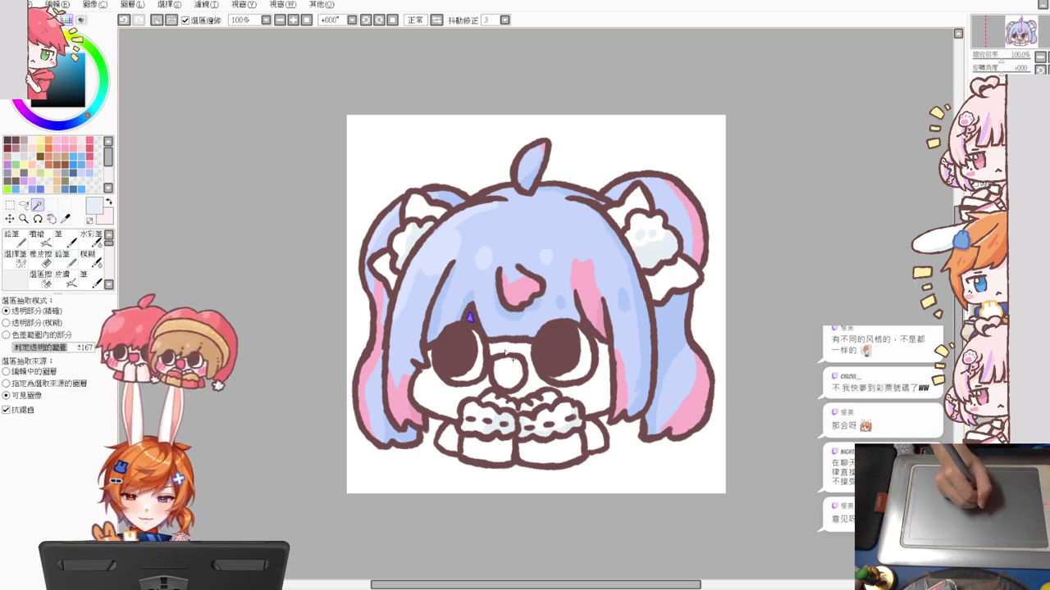
left_click(502, 387)
left_click(445, 388)
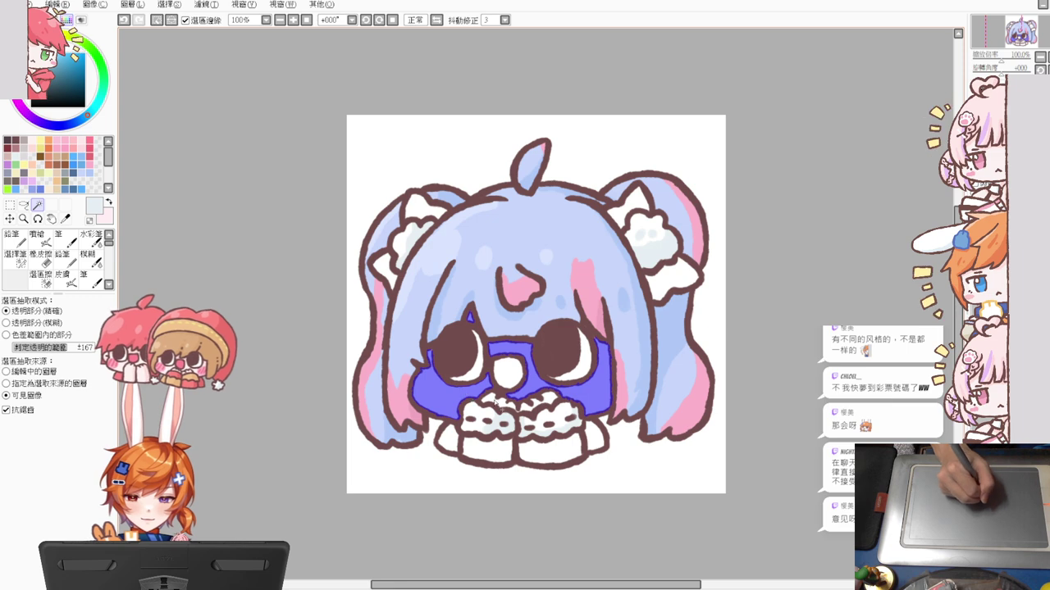
left_click(497, 401)
left_click(537, 403)
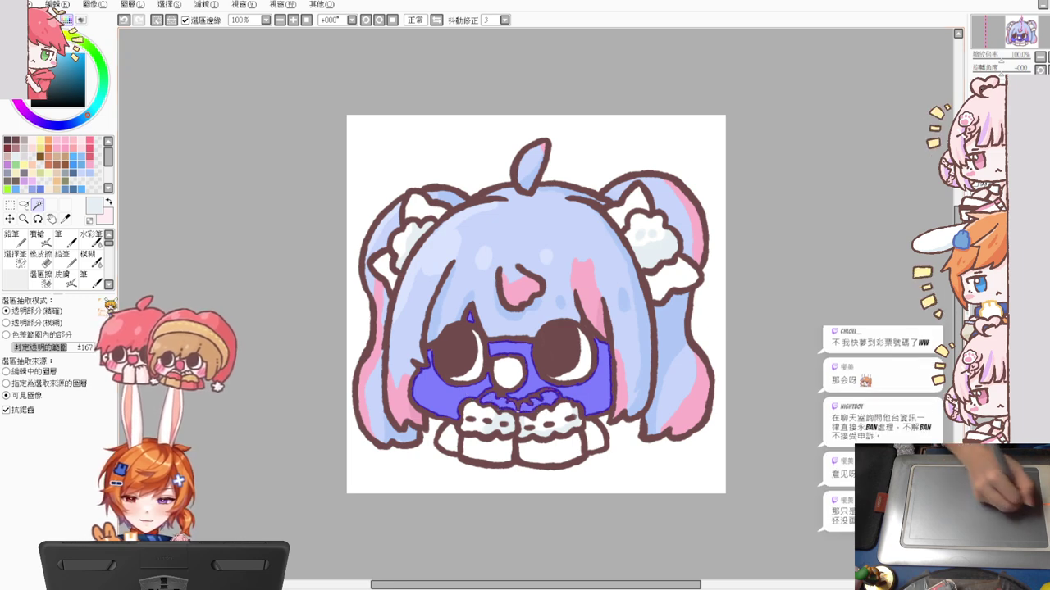
left_click(15, 256)
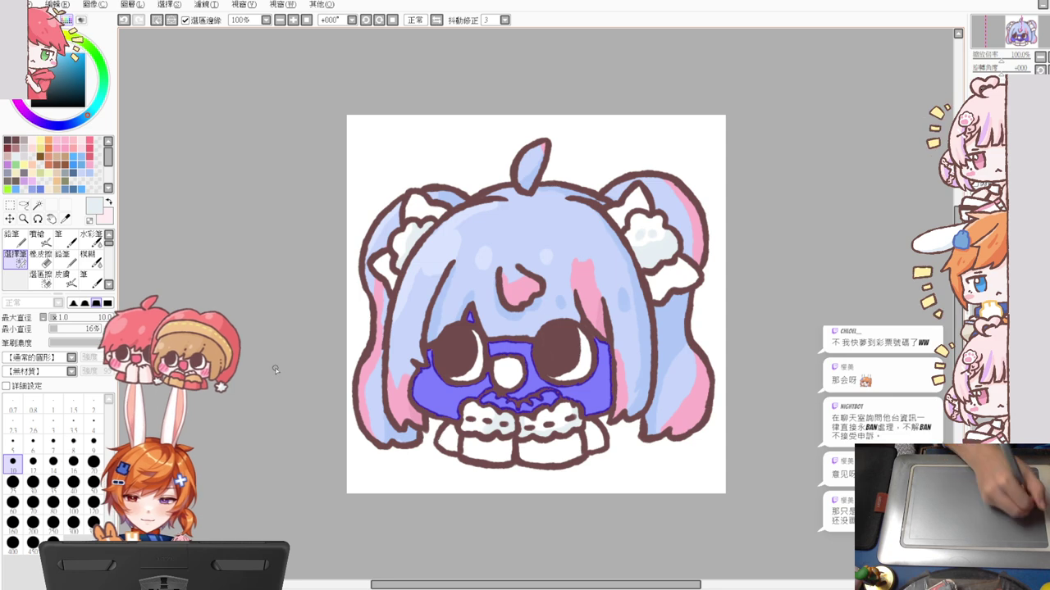
left_click(36, 205)
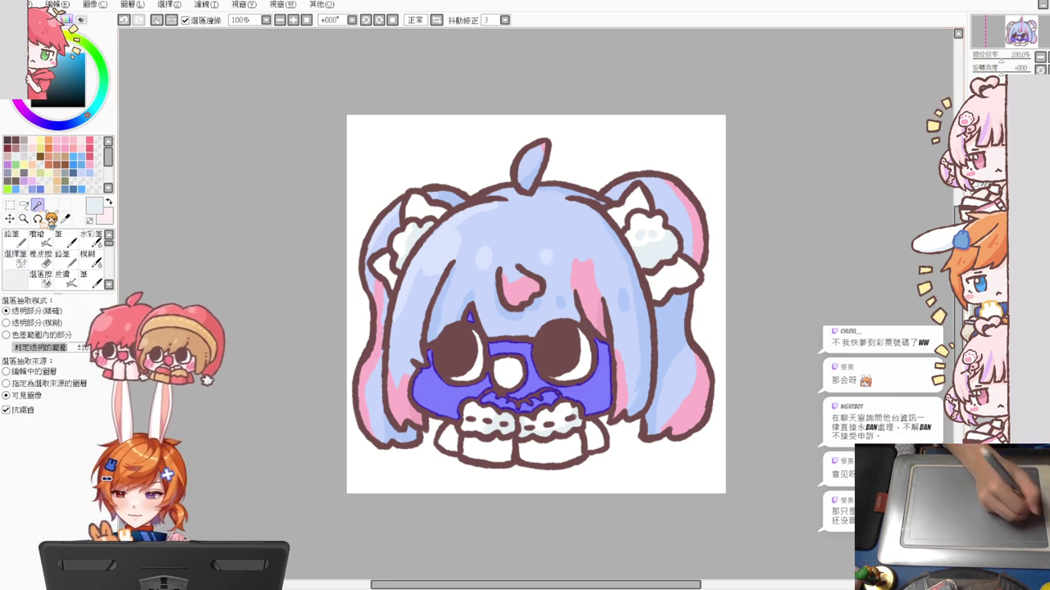
left_click(451, 441)
left_click(596, 437)
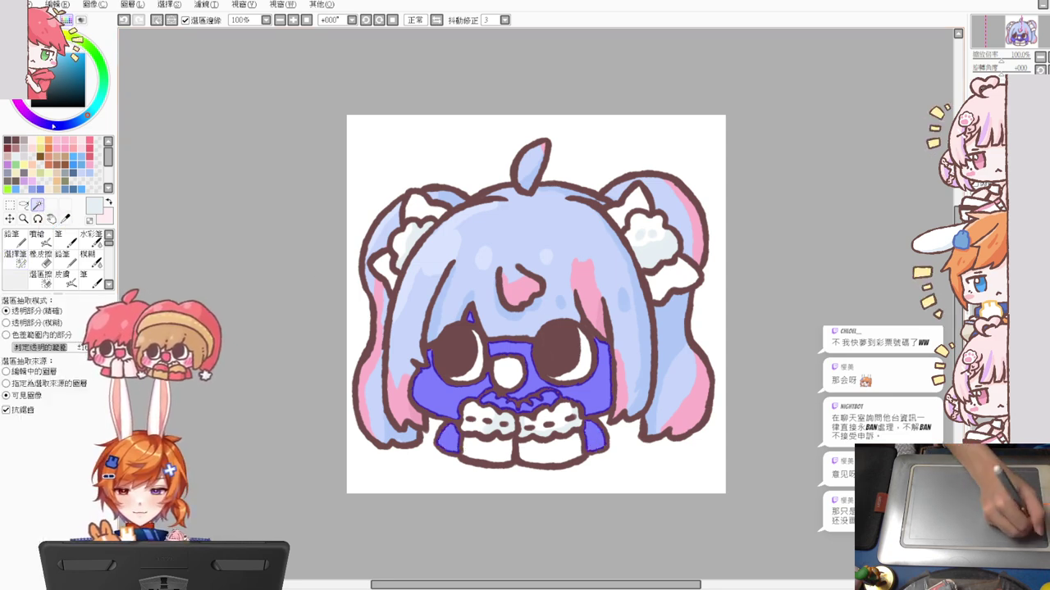
Fill the selected skin with pale pink and brush darker skin-pink shading under the fringe and on both arms
left_click(39, 145)
left_click(41, 156)
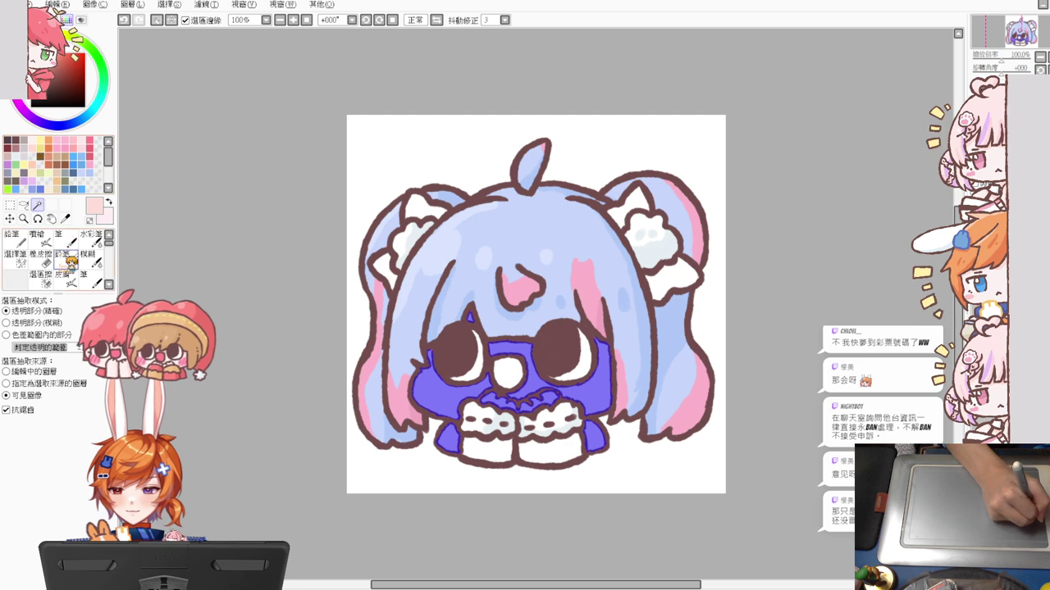
left_click(62, 256)
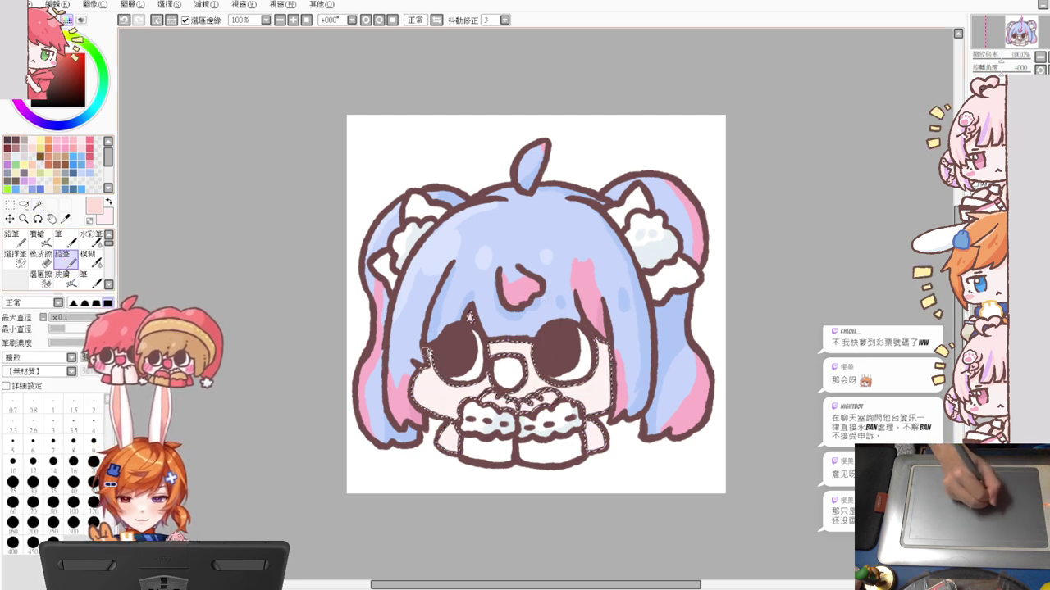
mouse_move(472, 315)
left_mouse_down()
mouse_move(486, 395)
mouse_move(470, 316)
left_mouse_up()
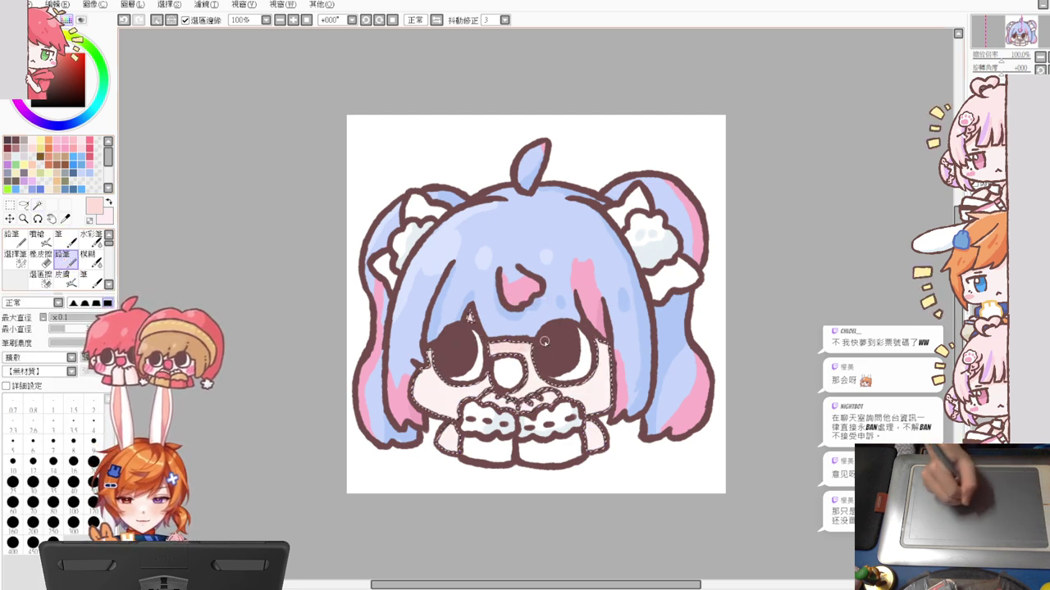
mouse_move(543, 341)
left_mouse_down()
mouse_move(591, 329)
mouse_move(625, 351)
mouse_move(607, 348)
mouse_move(632, 348)
mouse_move(591, 423)
left_mouse_up()
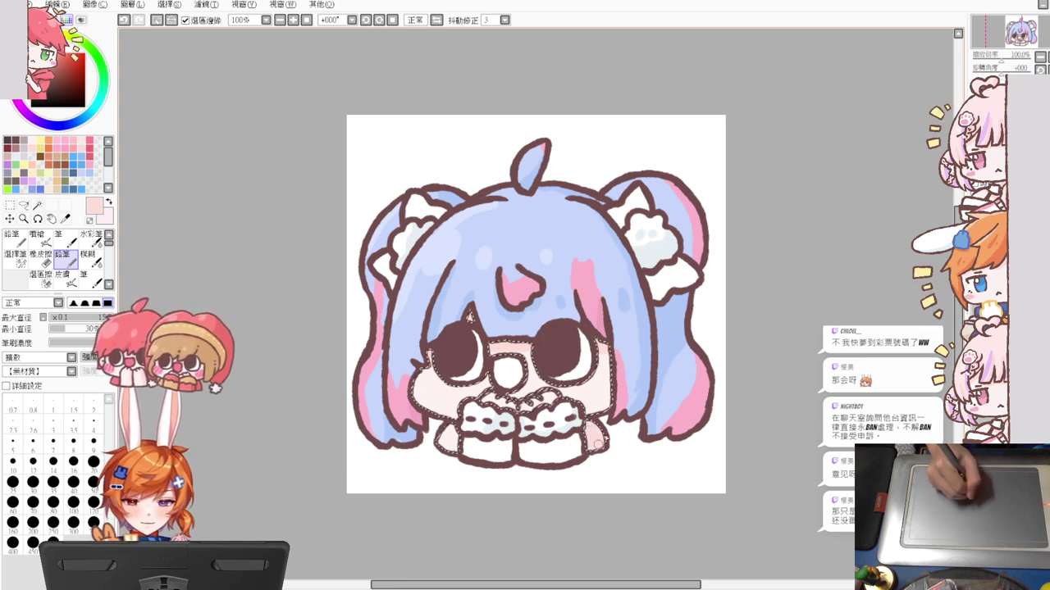
mouse_move(459, 431)
left_mouse_down()
mouse_move(448, 448)
mouse_move(455, 437)
left_mouse_up()
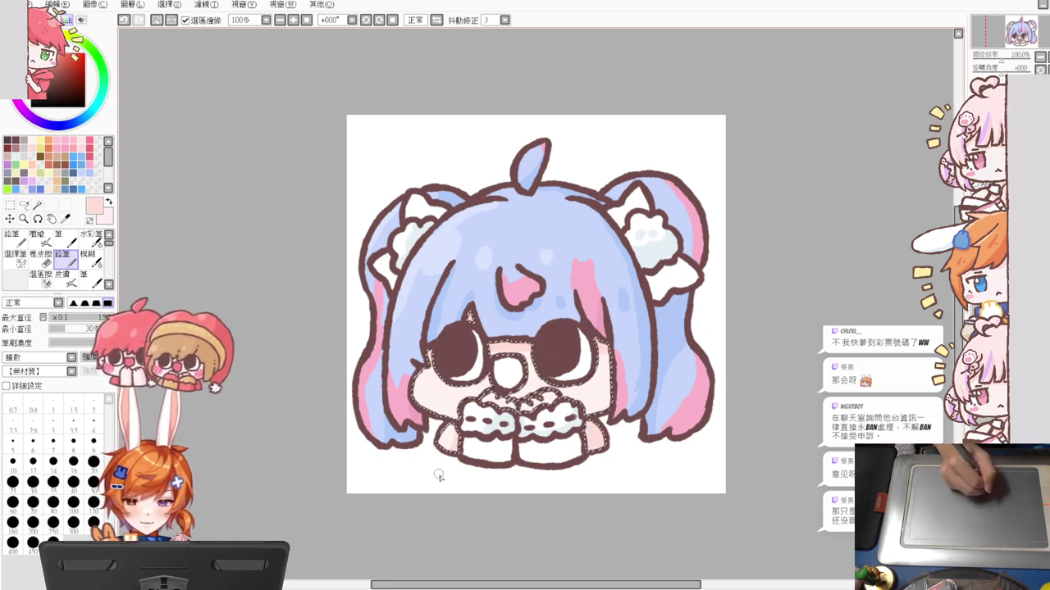
key("ctrl+d")
key("ctrl+z")
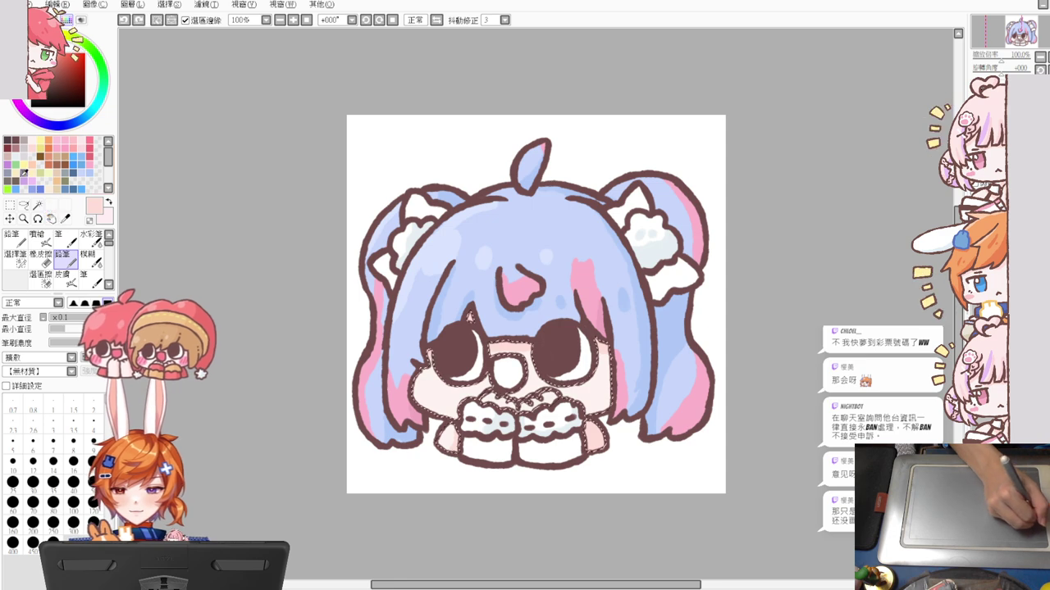
Paint pink blush on both cheeks, add darker pink hatch strokes over it, and clear the selection
left_click(91, 162)
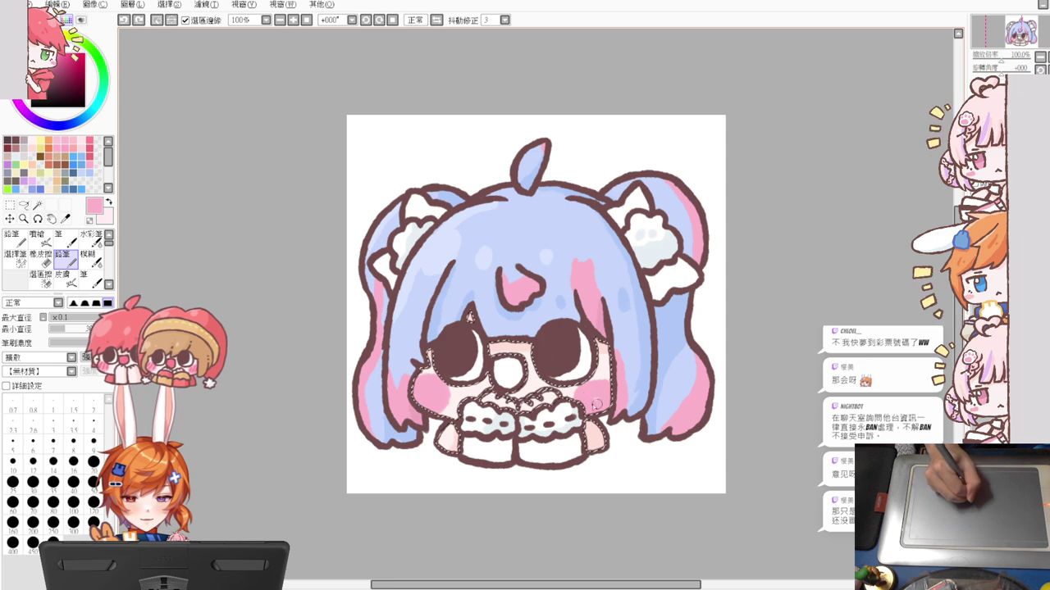
left_click(435, 395, "alt")
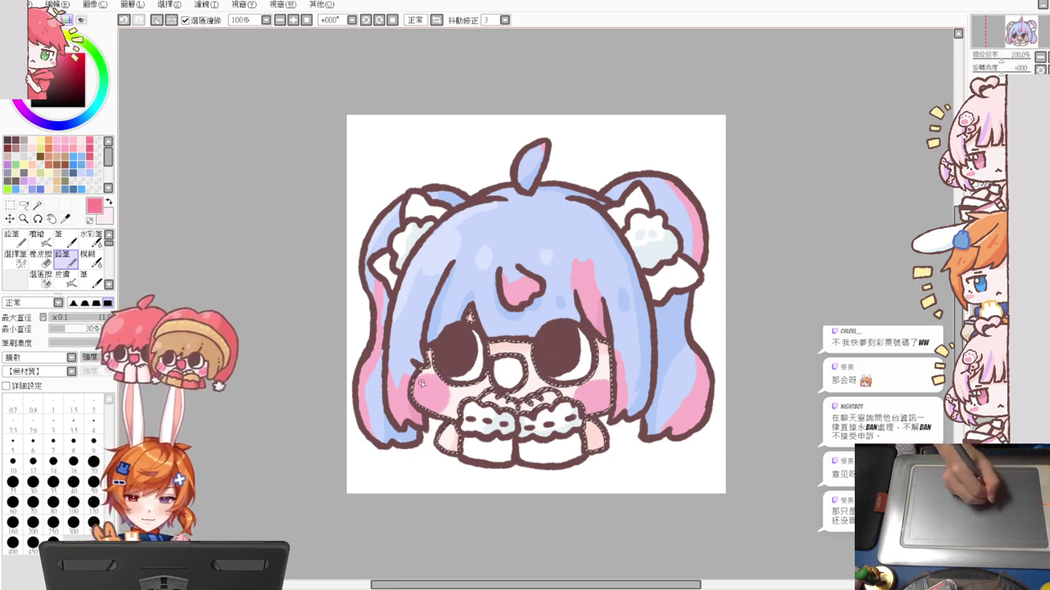
left_click_drag(418, 382, 445, 410)
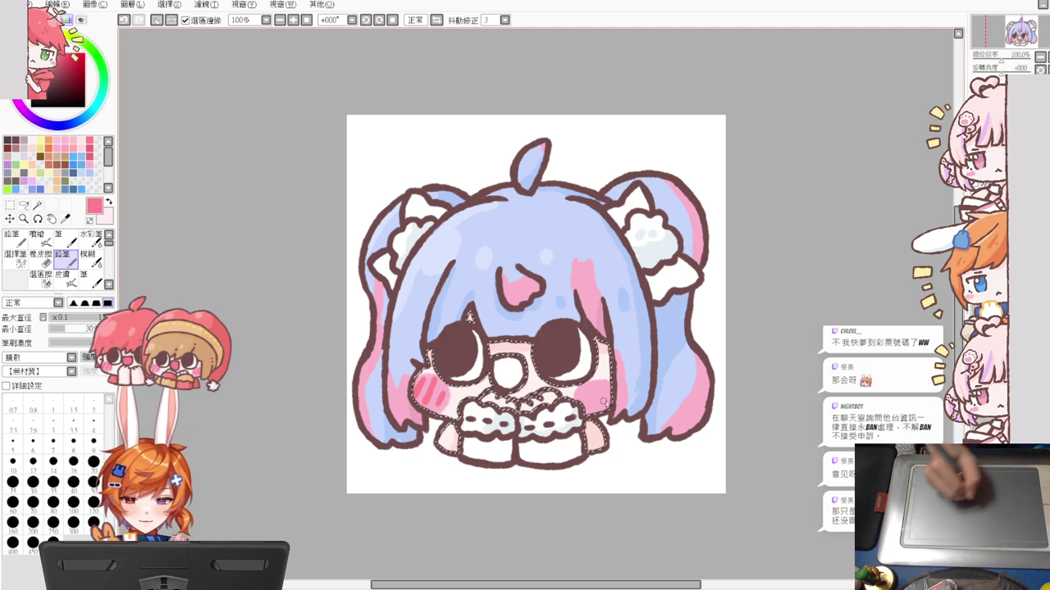
mouse_move(582, 389)
left_mouse_down()
mouse_move(587, 405)
mouse_move(609, 410)
left_mouse_up()
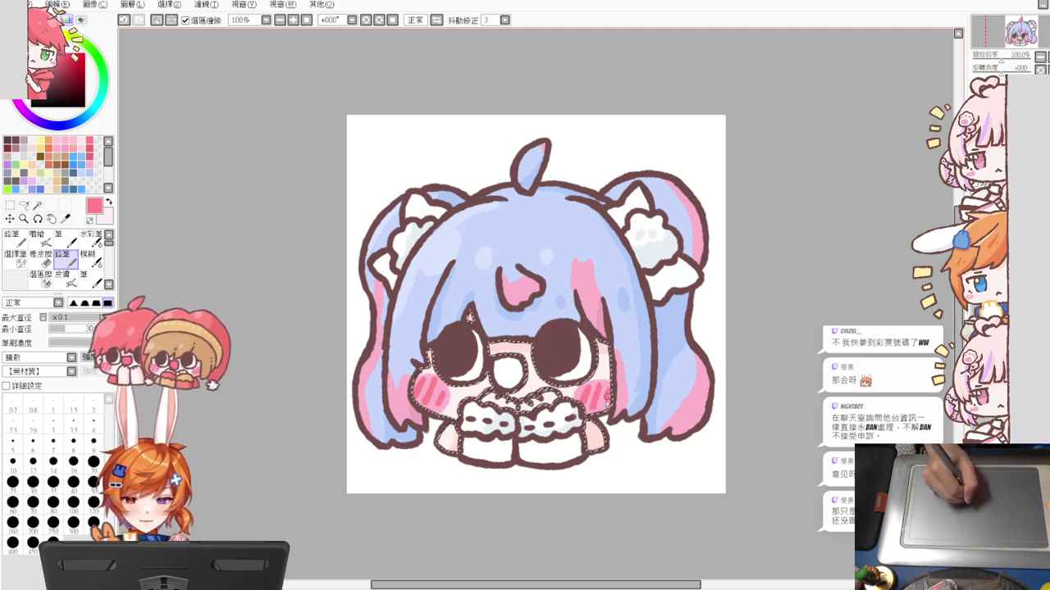
key("ctrl+d")
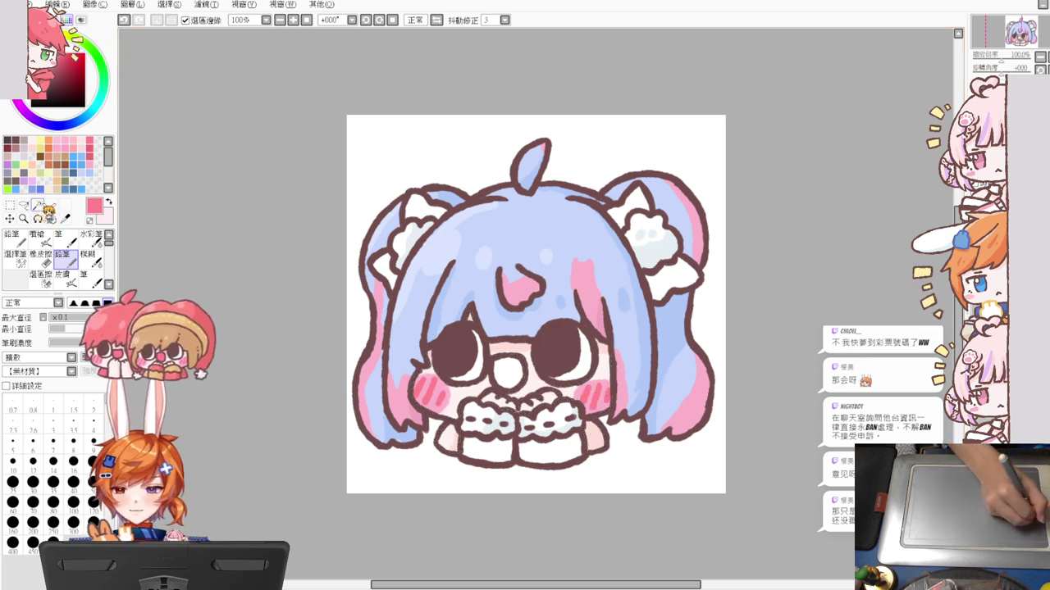
Select the four ribbon pieces around the two scalloped hair ornaments with the Magic Wand
left_click(37, 205)
left_click(418, 206)
left_click(386, 267)
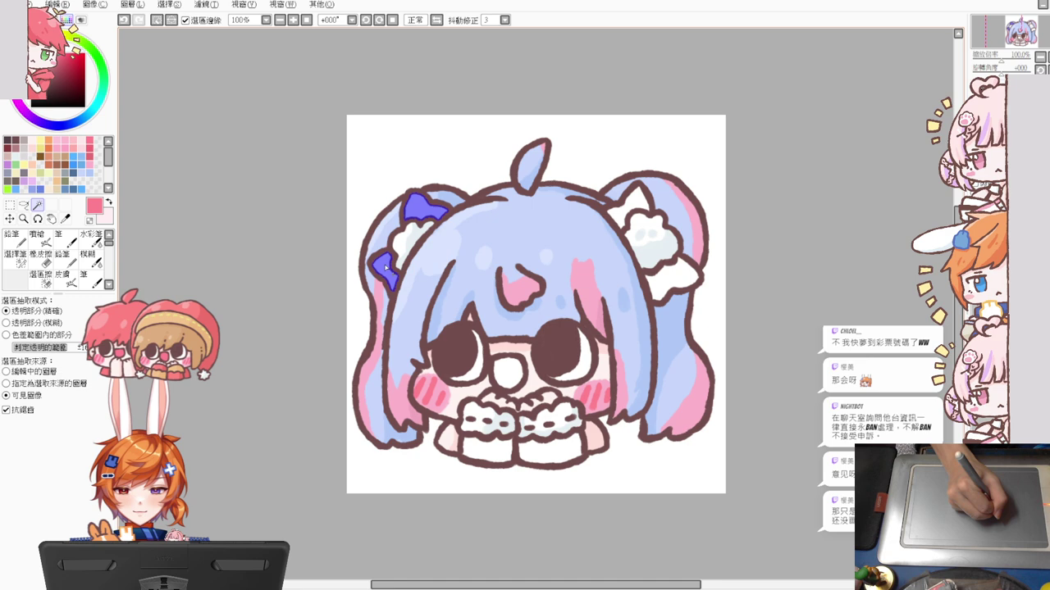
left_click(638, 215)
left_click(668, 279)
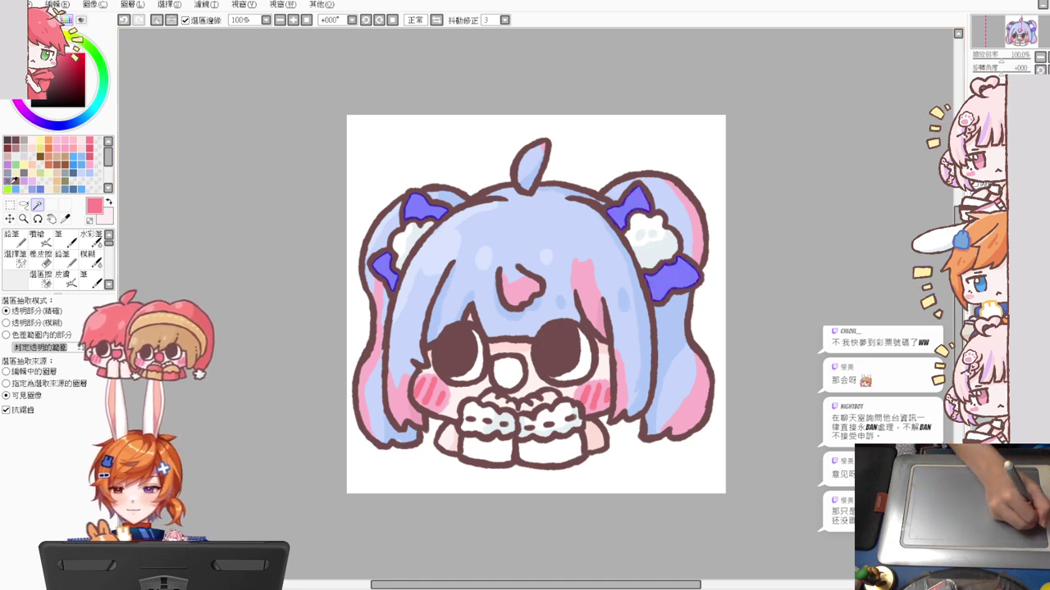
Fill the selected ribbon pieces with dark grey, brush slate-blue tones over them, and clear the selection
left_click(13, 179)
key("ctrl+f")
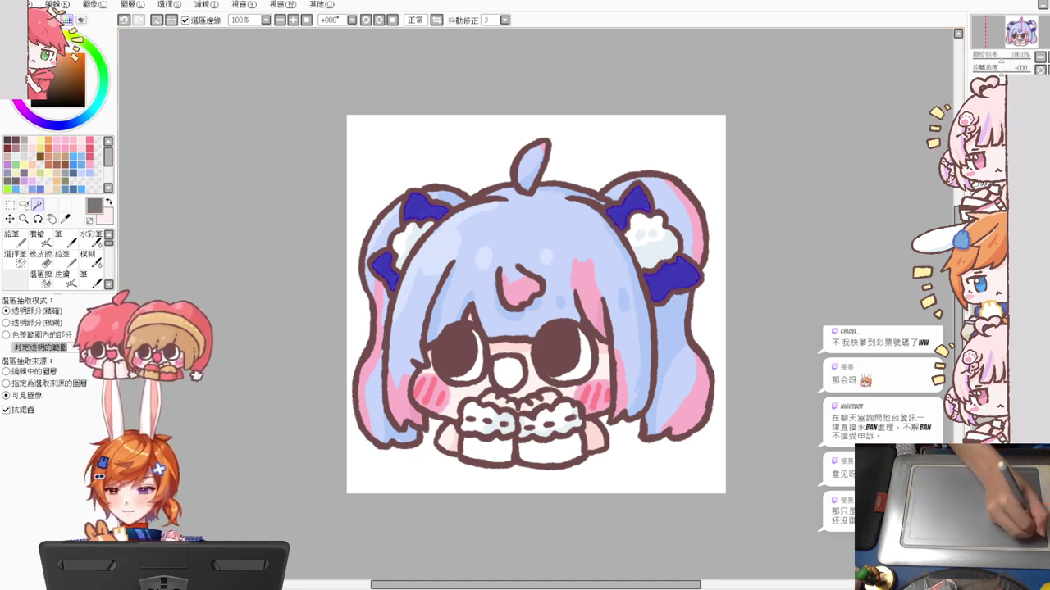
left_click_drag(29, 123, 66, 126)
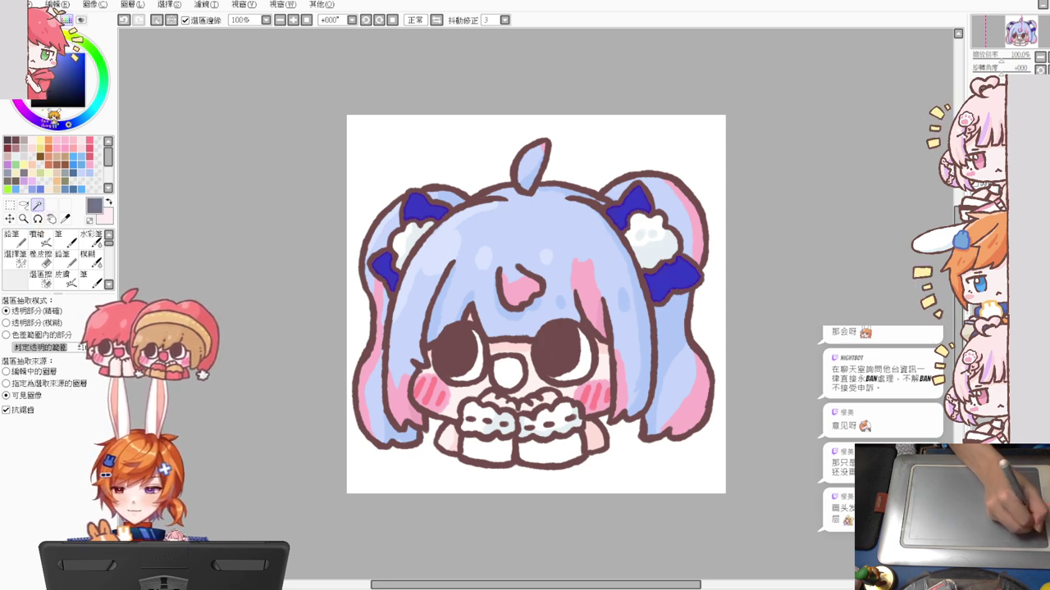
left_click(65, 256)
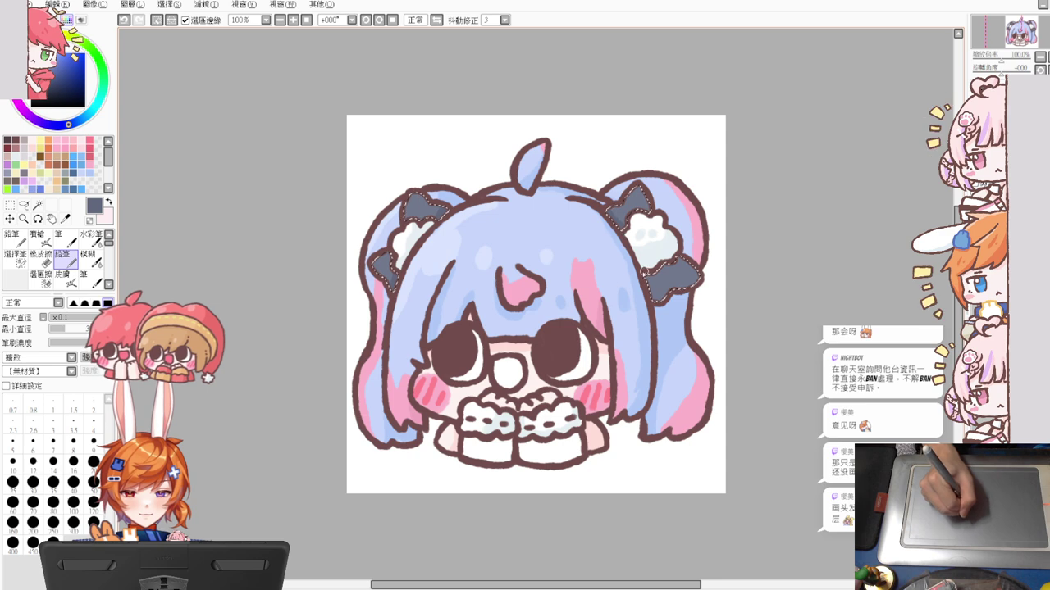
mouse_move(660, 271)
left_mouse_down()
mouse_move(674, 264)
mouse_move(656, 308)
left_mouse_up()
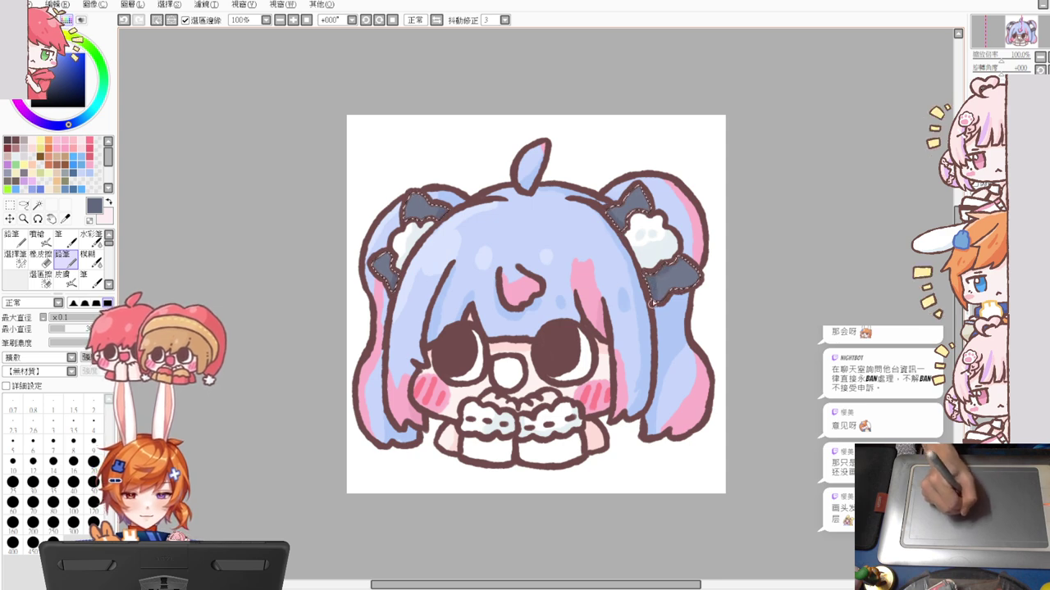
key("ctrl+d")
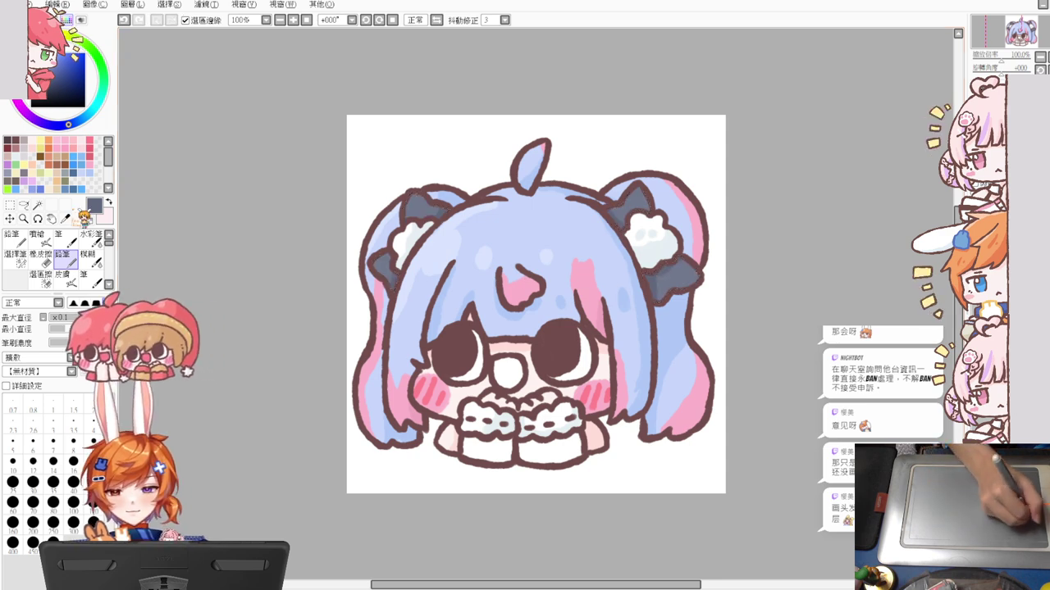
Select the crescent-shaped whites of both eyes, fill them with white and clear the selection
left_click(37, 204)
left_click(472, 371)
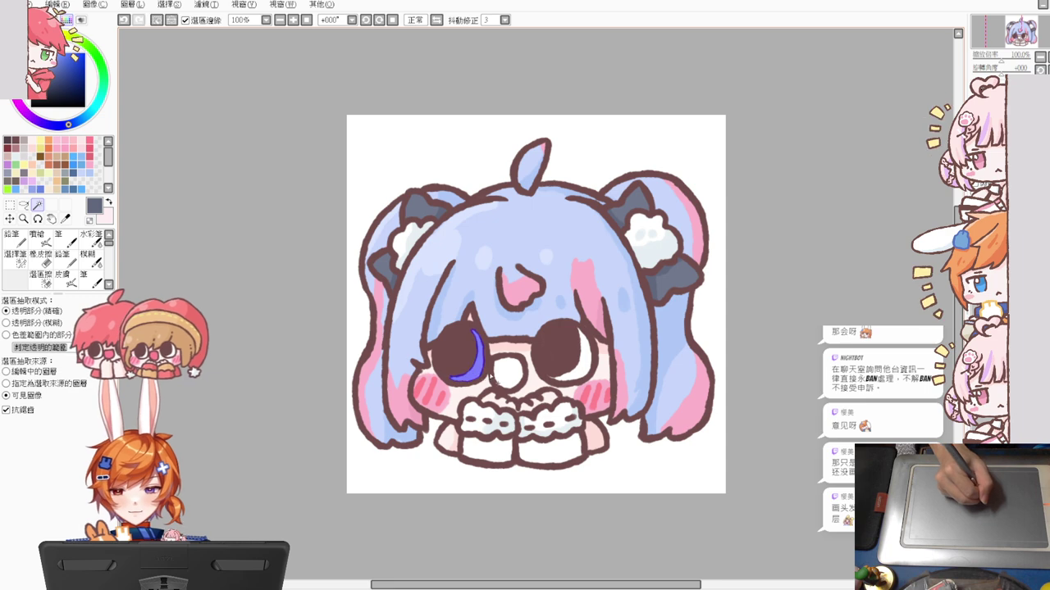
left_click(566, 386)
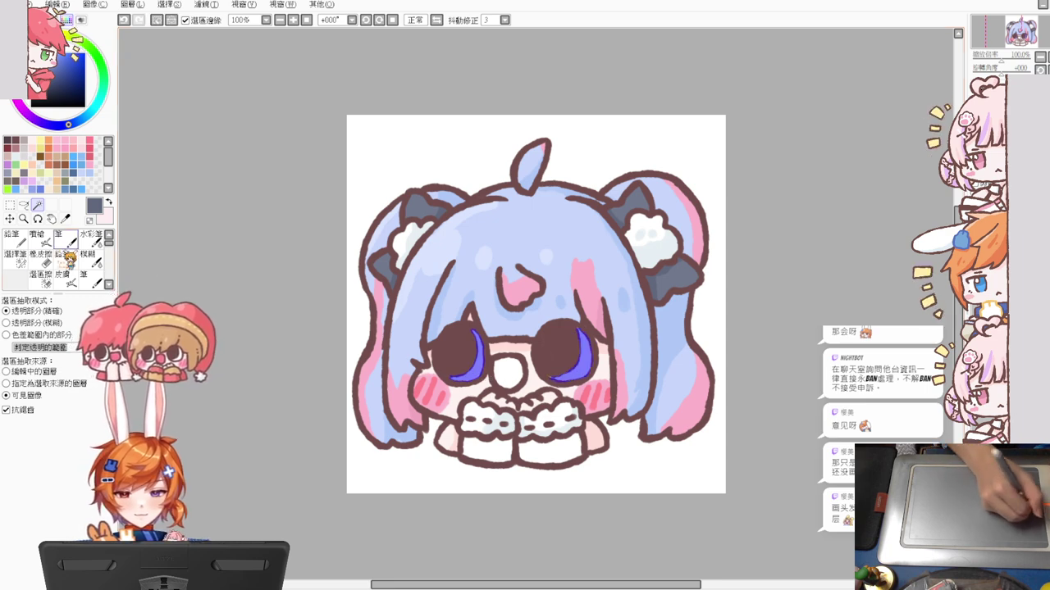
left_click(15, 255)
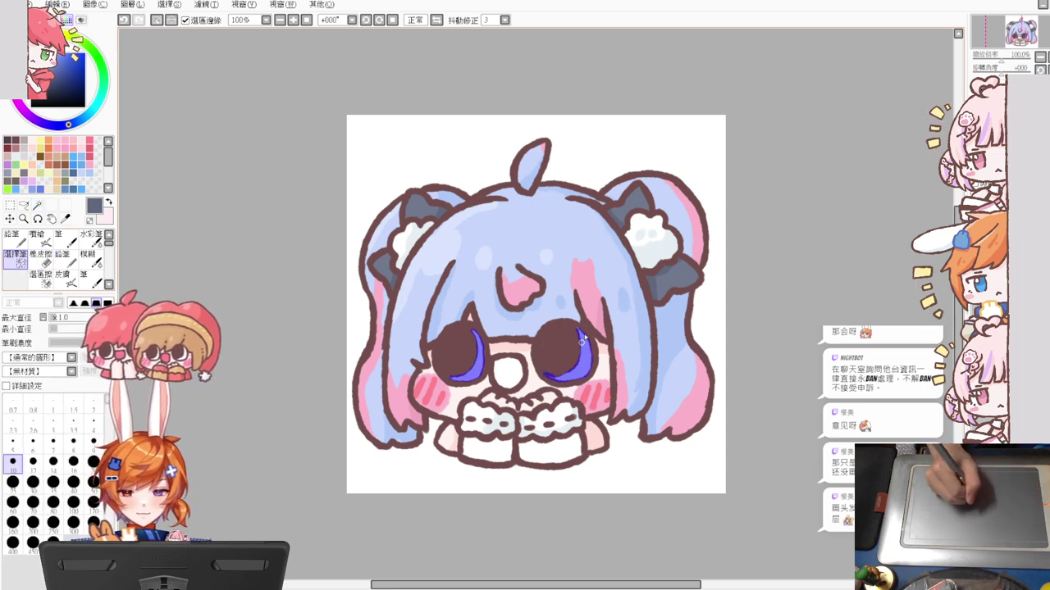
key("minus")
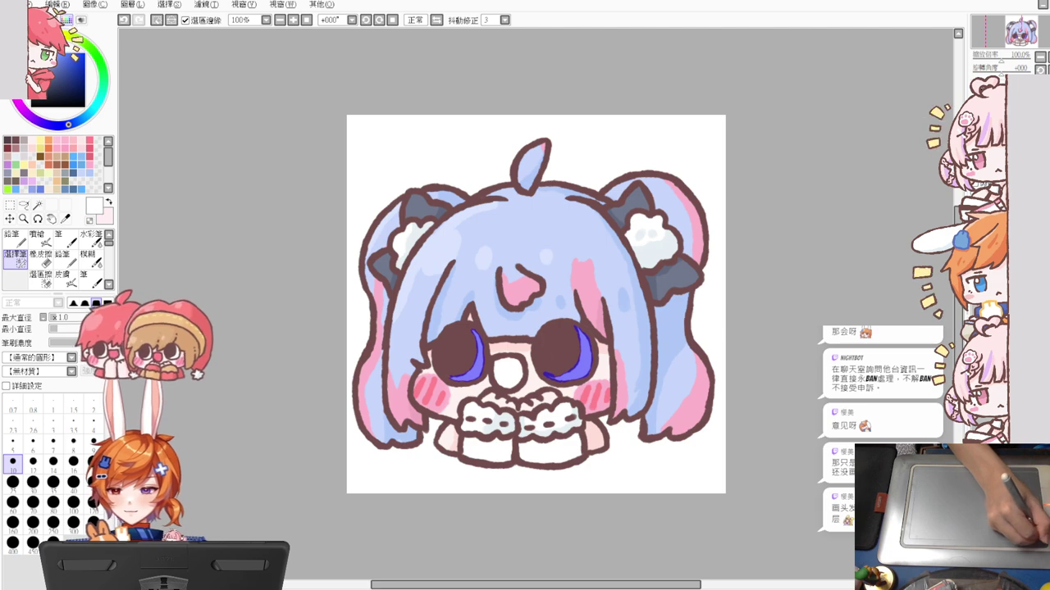
key("ctrl+d")
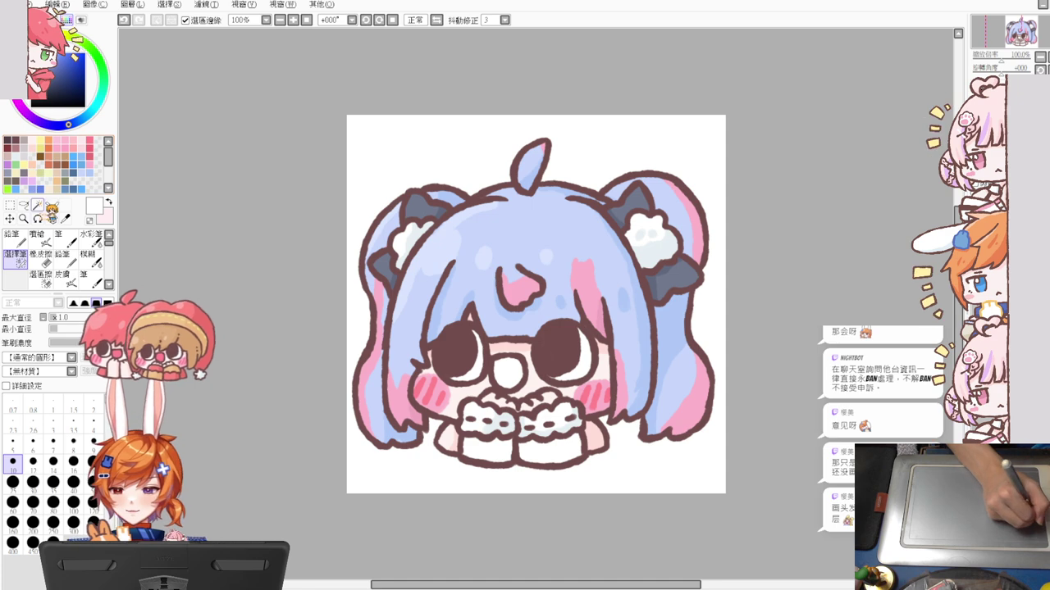
Select the open mouth, fill it with reddish pink and clear the selection
left_click(36, 204)
left_click(500, 368)
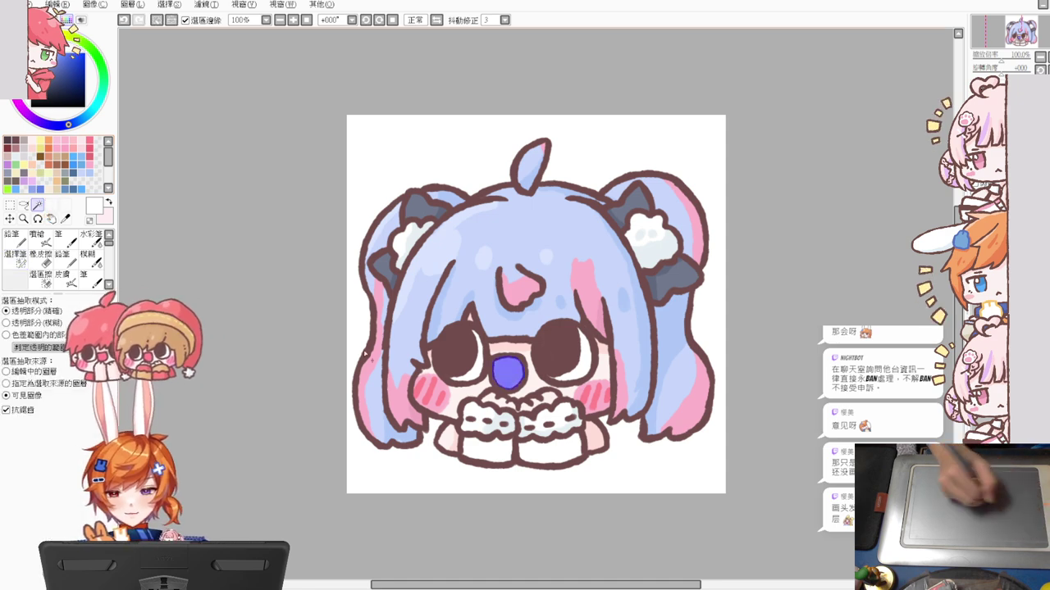
left_click(92, 142)
key("ctrl+f")
key("ctrl+d")
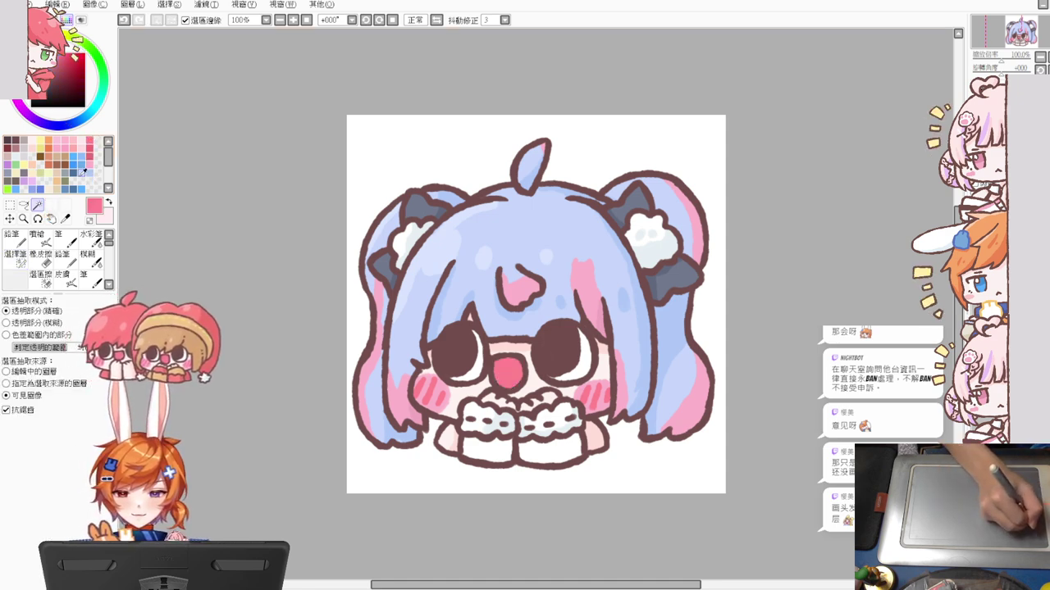
Select the two sleeve areas below the frilly cuffs, clear their contents and deselect
left_click(492, 449)
left_click(550, 451)
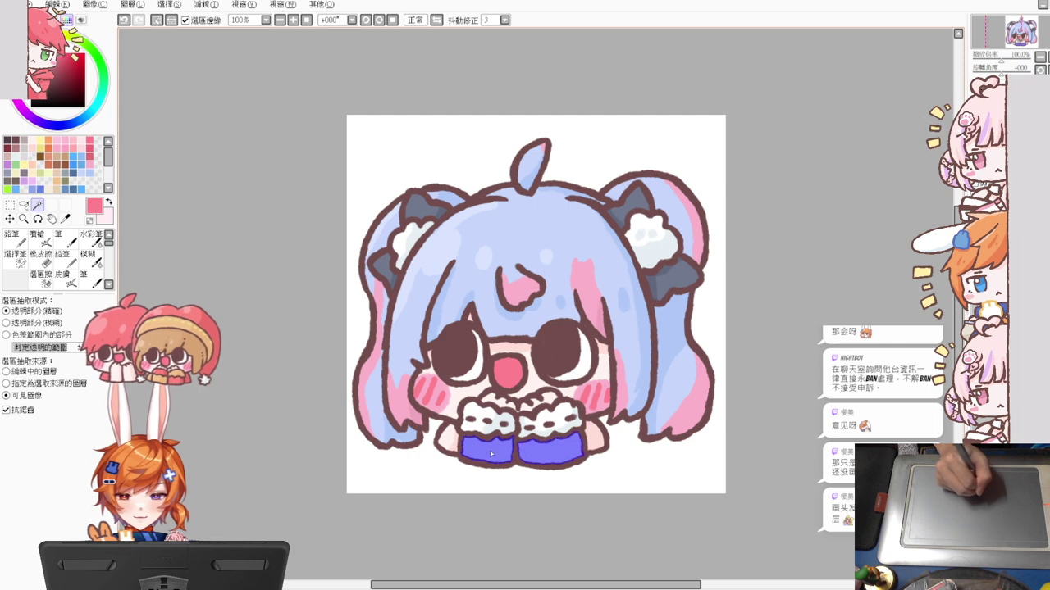
key("Delete")
key("ctrl+d")
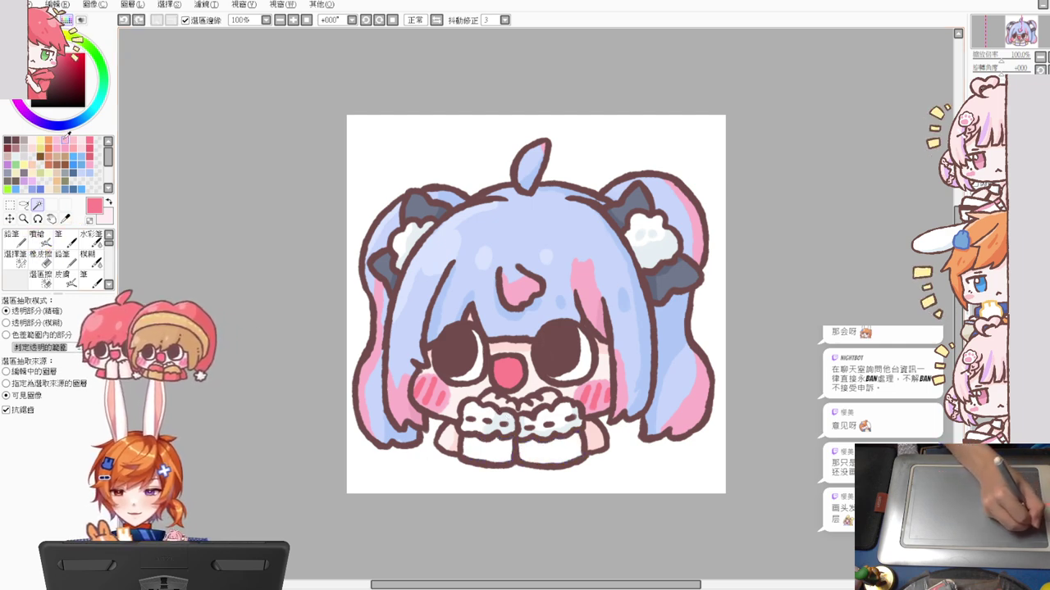
Select the two sleeve areas below the frilly cuffs and fill them with greyish brown
left_click(49, 141)
left_click(61, 254)
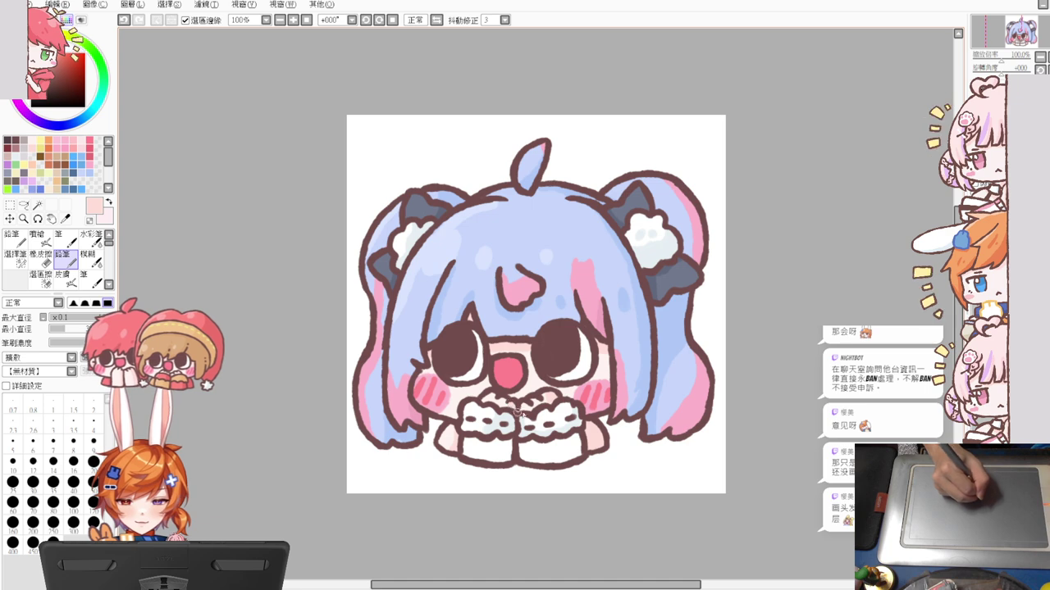
left_click(523, 401, "alt")
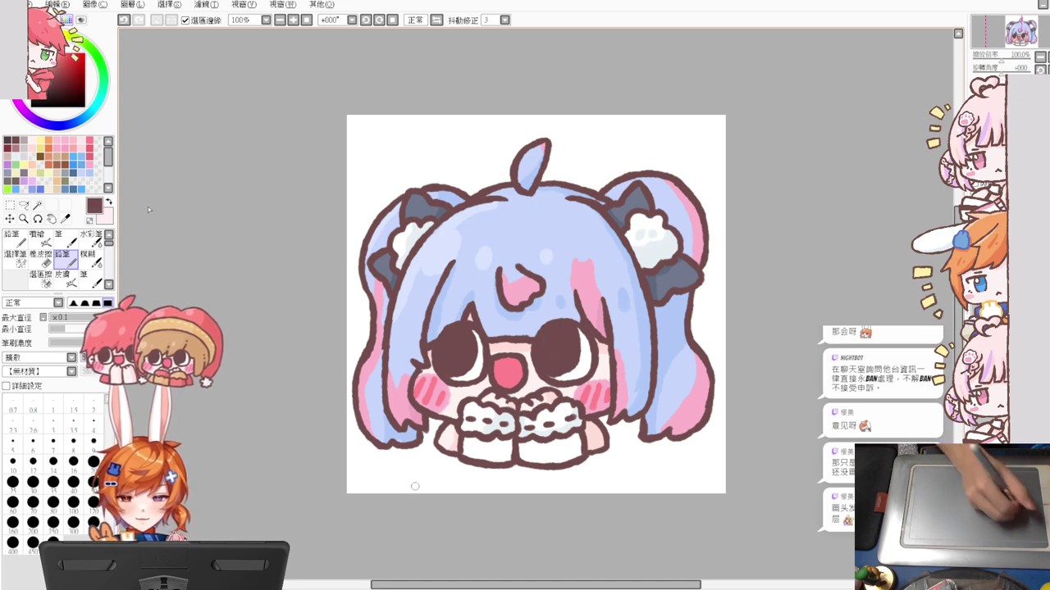
left_click(37, 204)
left_click(492, 447)
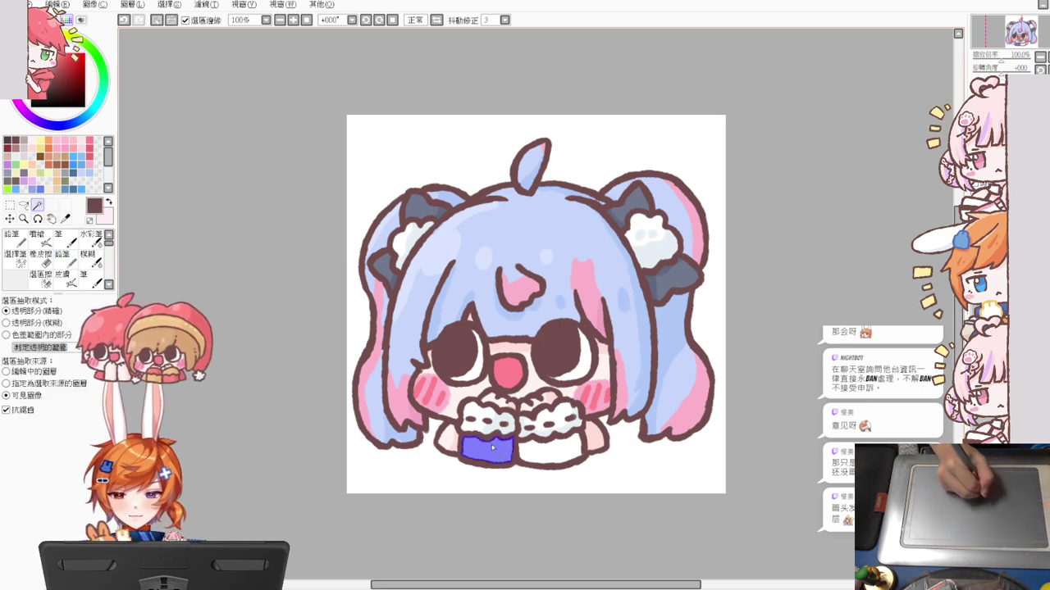
left_click(548, 450)
left_click_drag(65, 82, 50, 75)
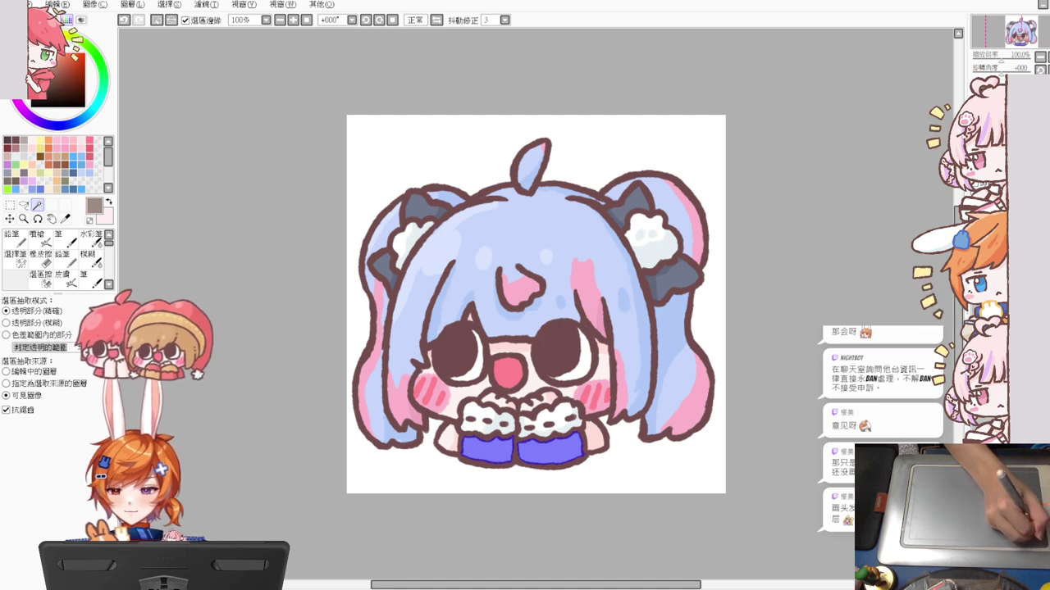
key("ctrl+f")
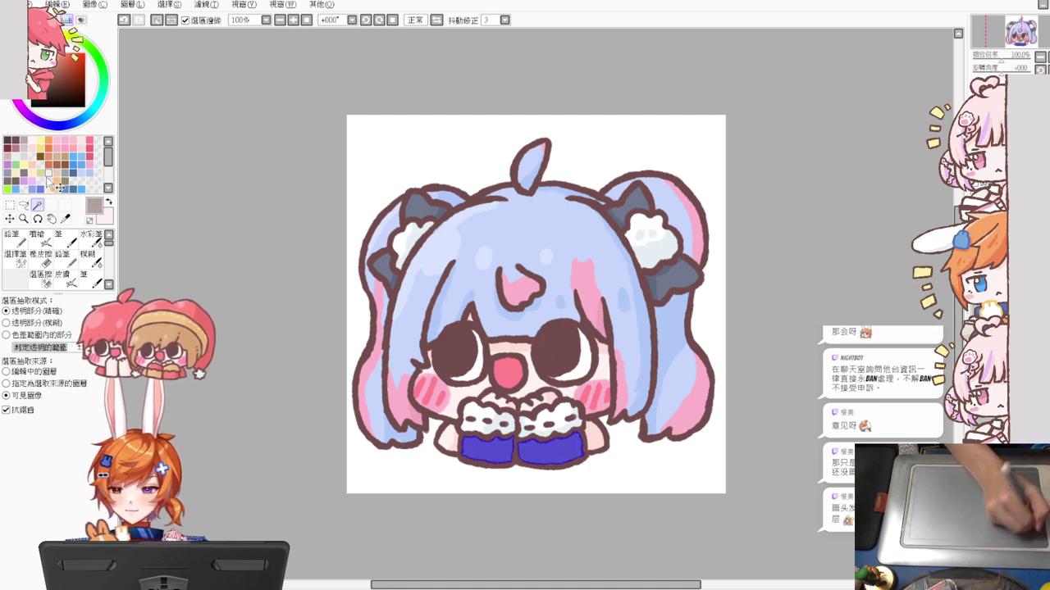
Brush warmer brown tones over the filled sleeves and clear the selection
left_click(62, 254)
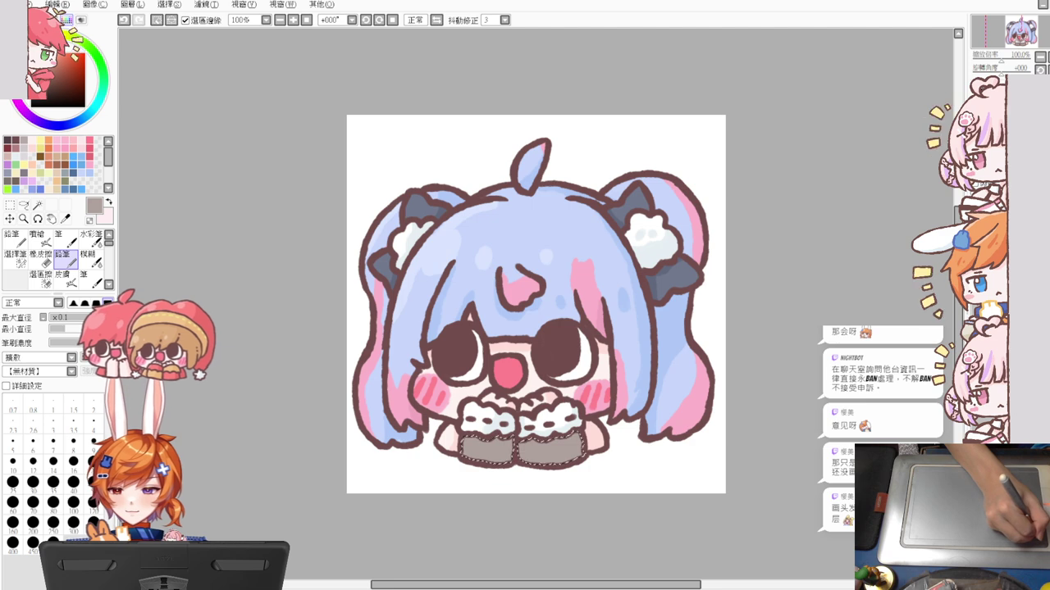
left_click_drag(630, 412, 573, 416)
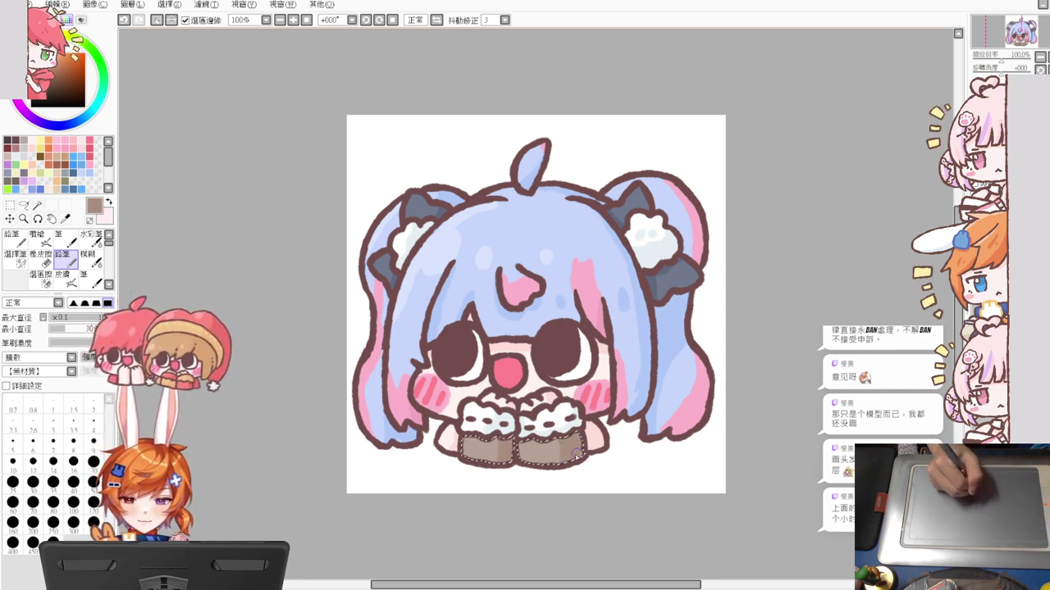
key("ctrl+d")
key("w")
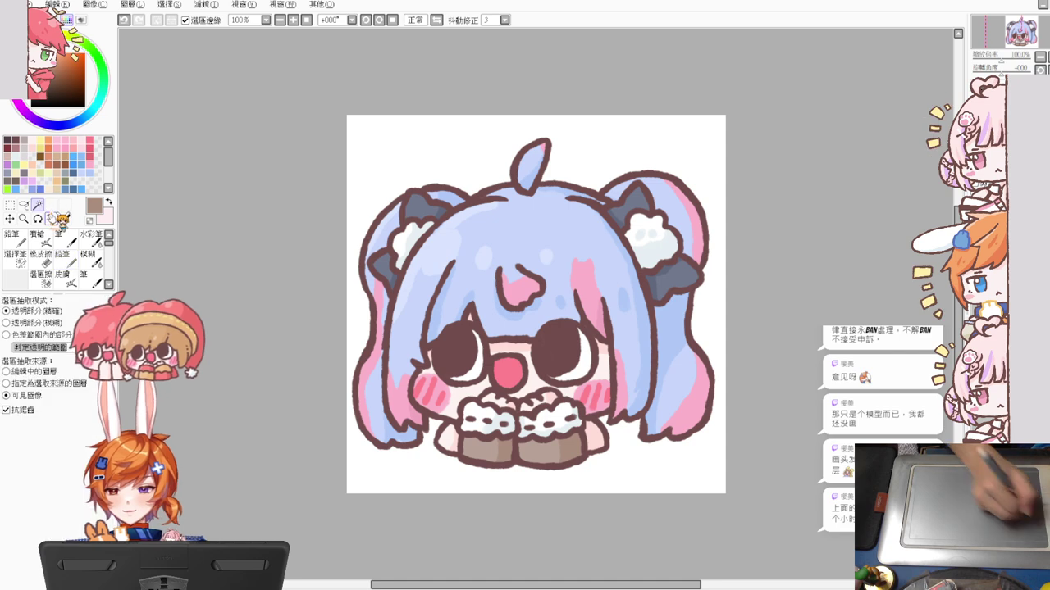
left_click(528, 328)
key("ctrl+d")
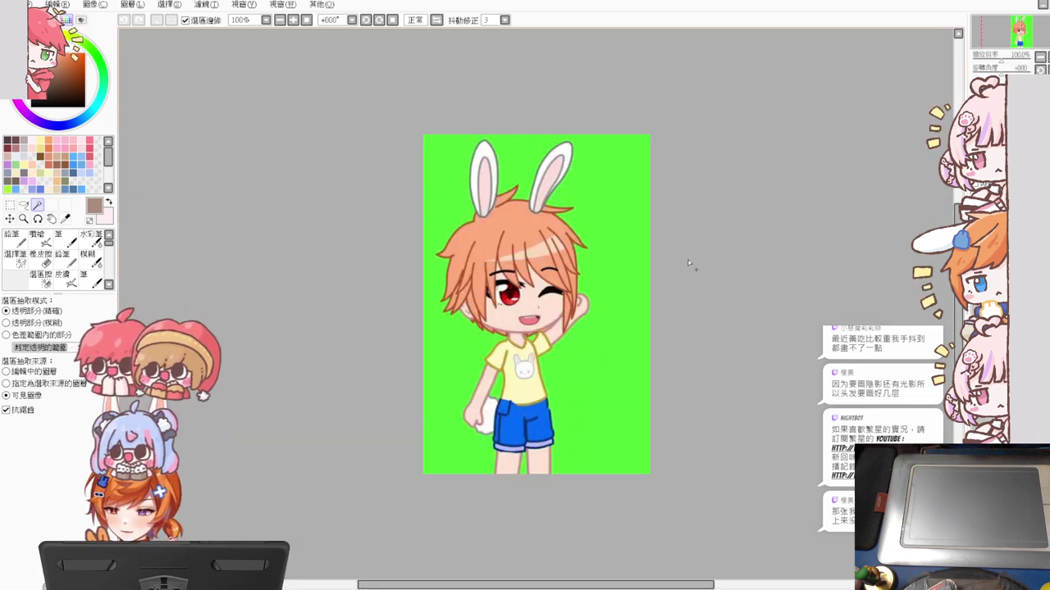
Cut the rabbit-eared boy picture from its canvas and paste it onto the blank wide canvas
key("ctrl+a")
key("Delete")
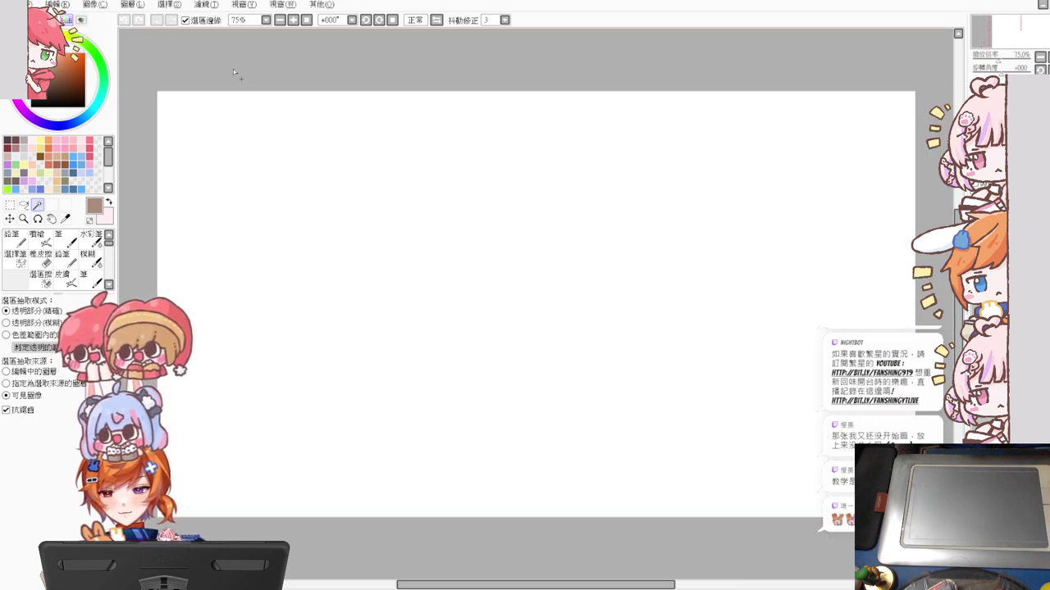
key("ctrl+Tab")
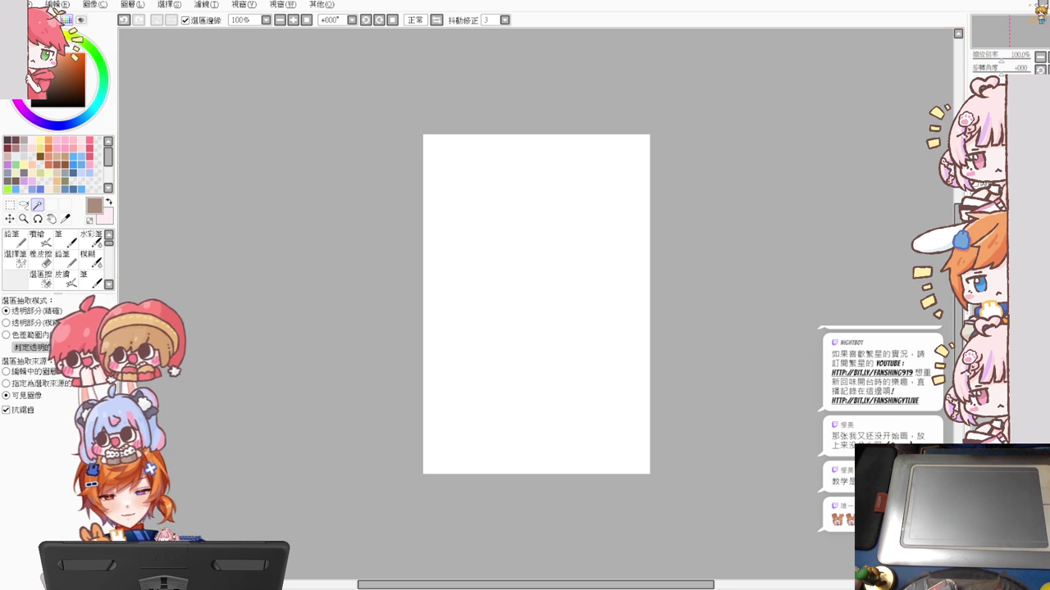
key("ctrl+Tab")
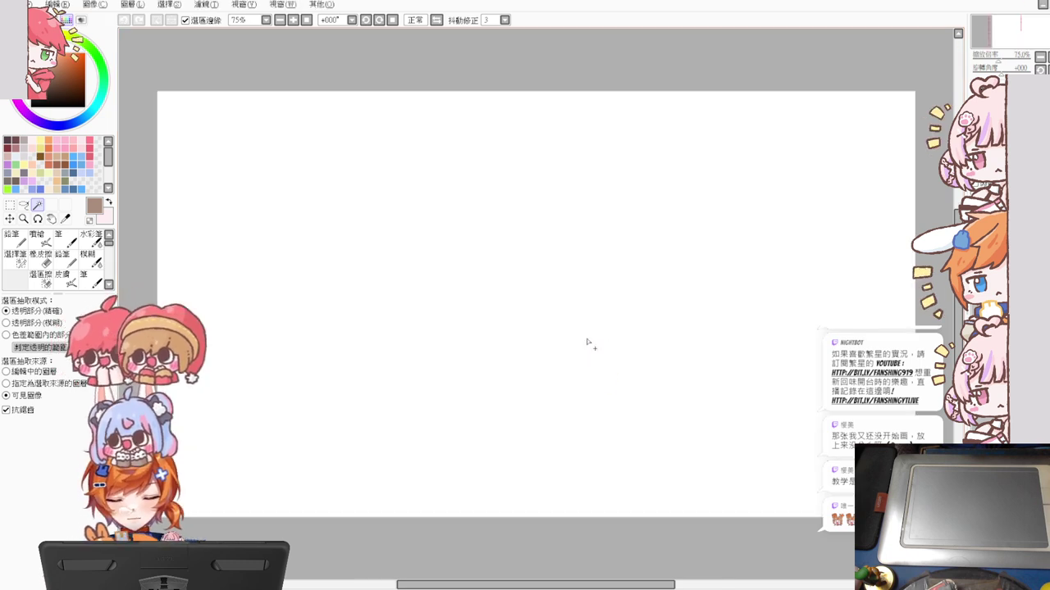
key("ctrl+v")
left_click_drag(316, 255, 431, 364)
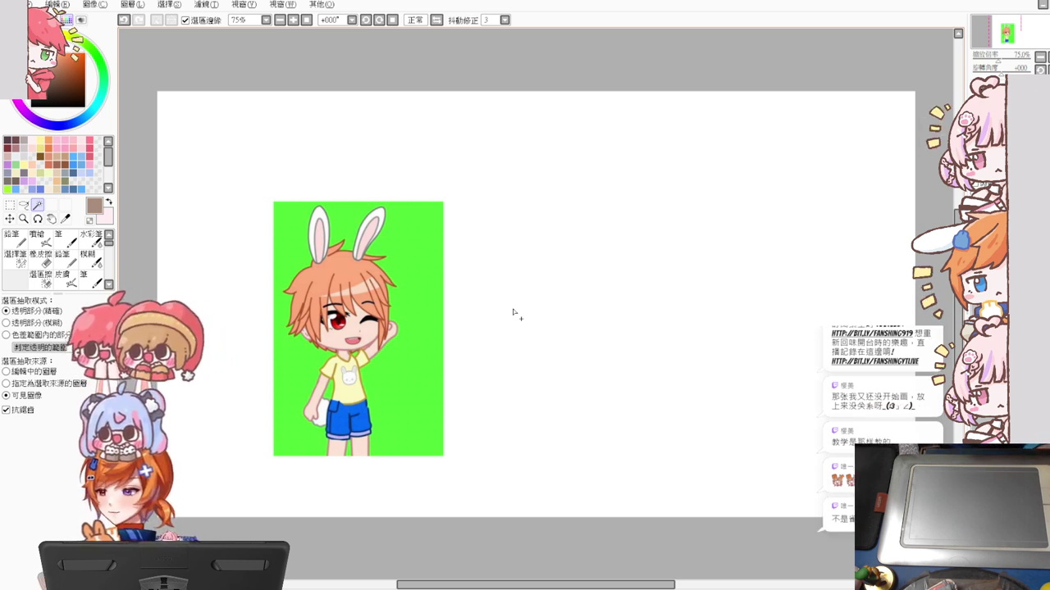
Enlarge the pasted boy picture so his head and upper body fill most of the canvas height
key("ctrl+t")
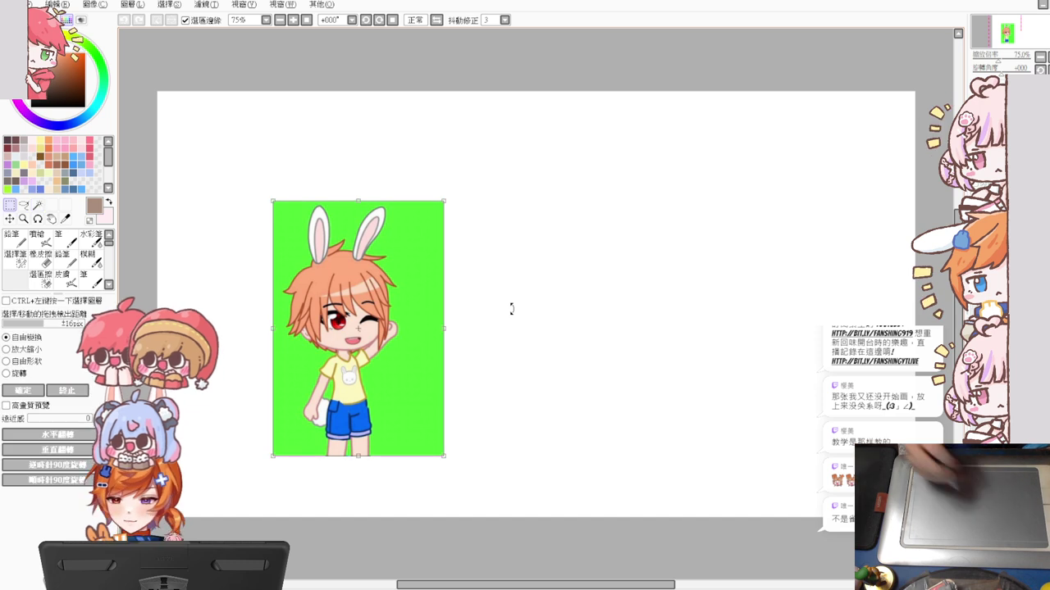
left_click_drag(432, 306, 415, 382)
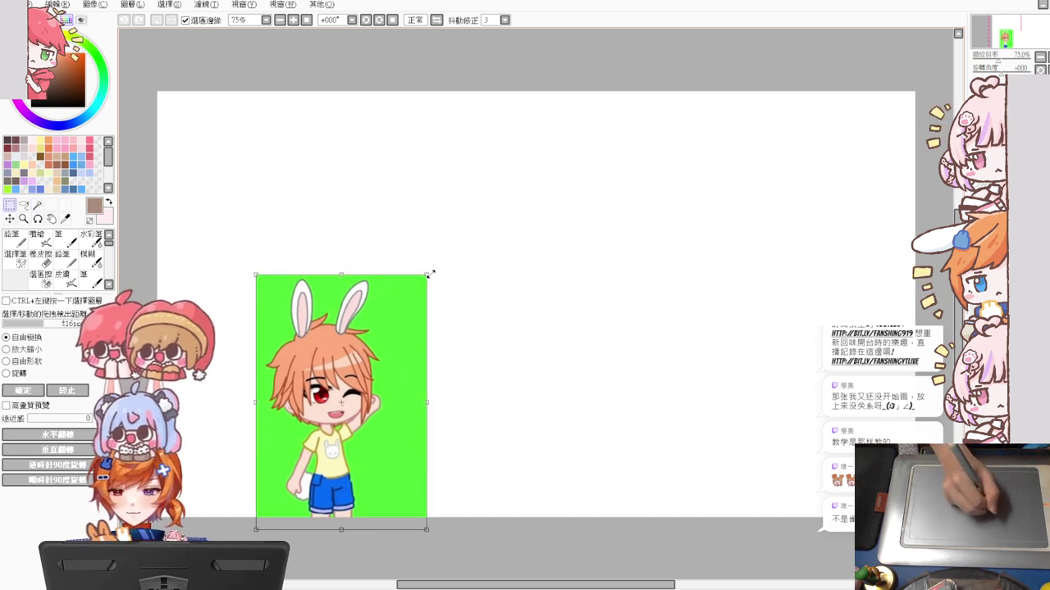
left_click_drag(429, 273, 562, 67)
left_click_drag(537, 258, 516, 337)
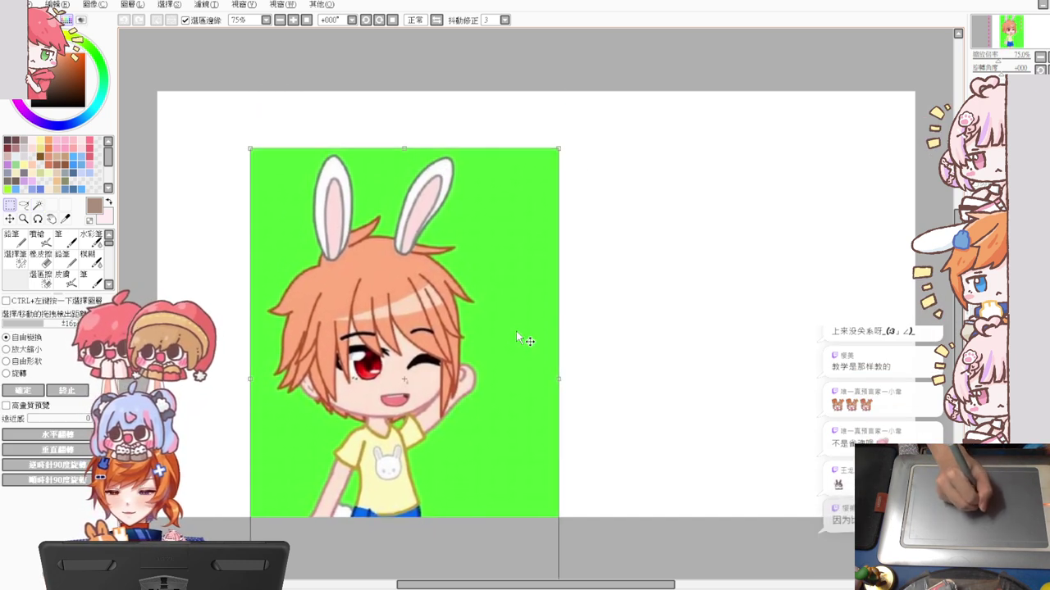
key("Return")
Shift the enlarged picture toward the canvas's upper left and place a duplicate directly to its right
key("w")
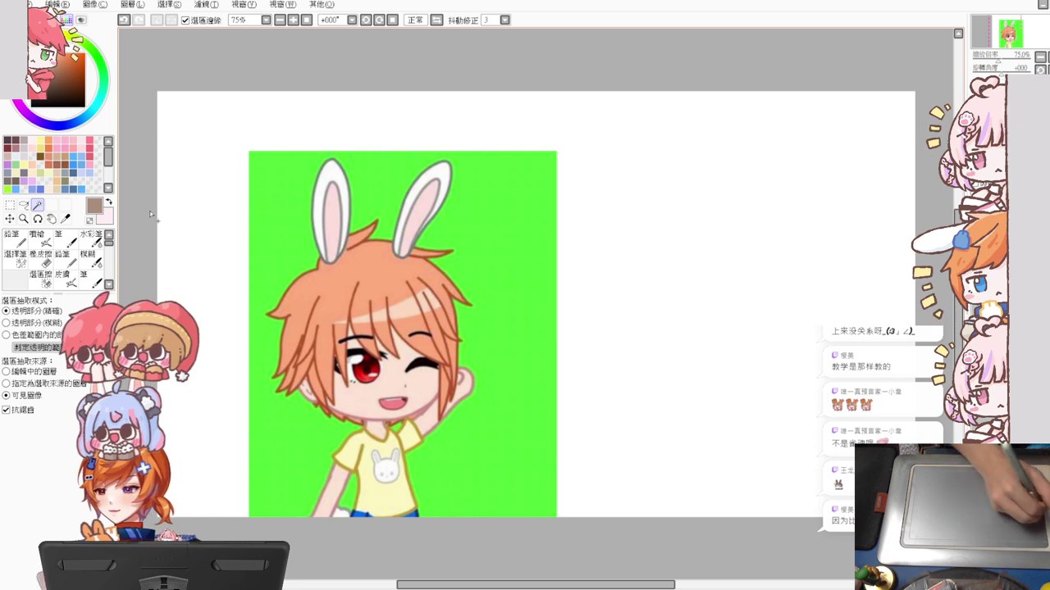
left_click_drag(488, 369, 434, 347)
left_click(449, 359)
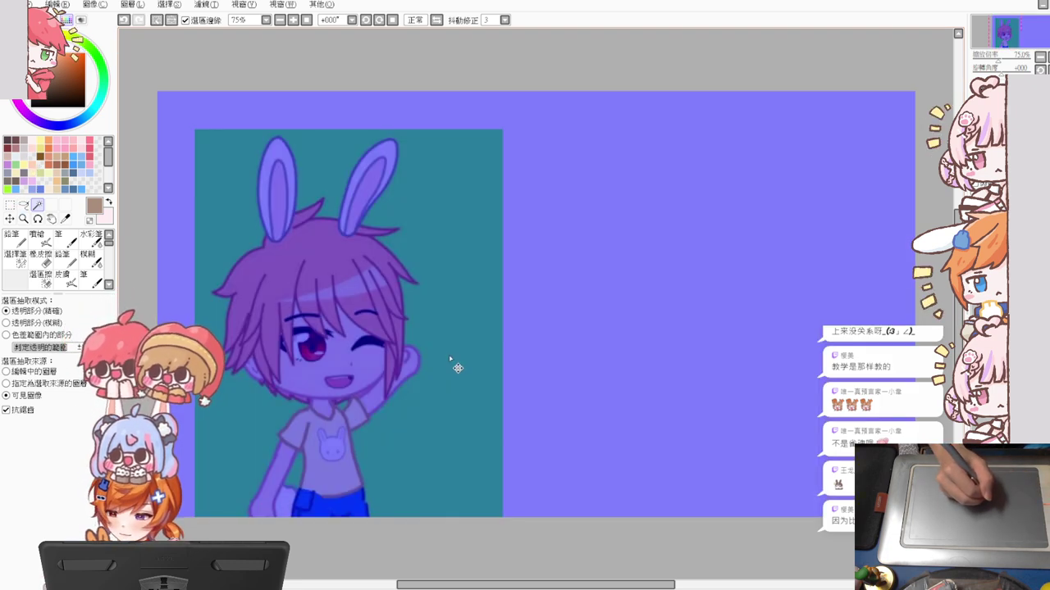
key("ctrl+d")
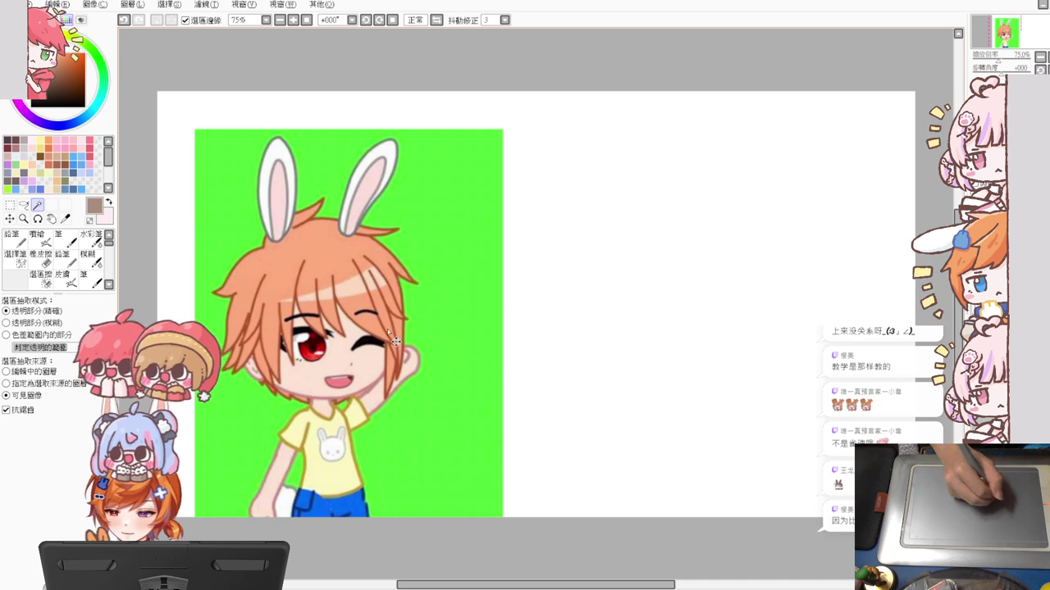
left_click_drag(396, 333, 684, 333)
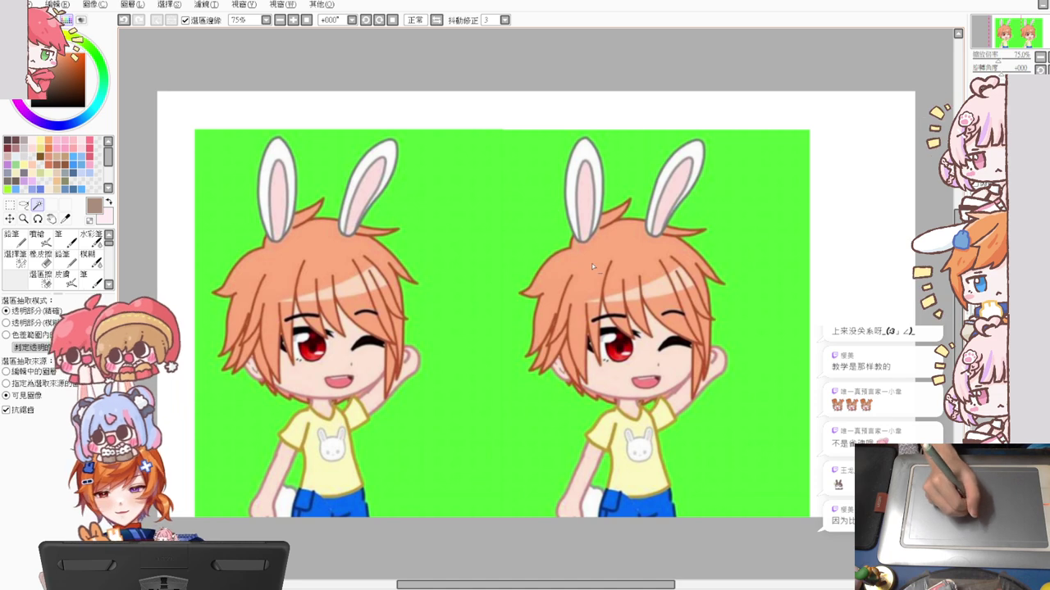
Paint over the strand lines and highlights on the duplicate's crown and fringe with the sampled orange hair colour
key("n")
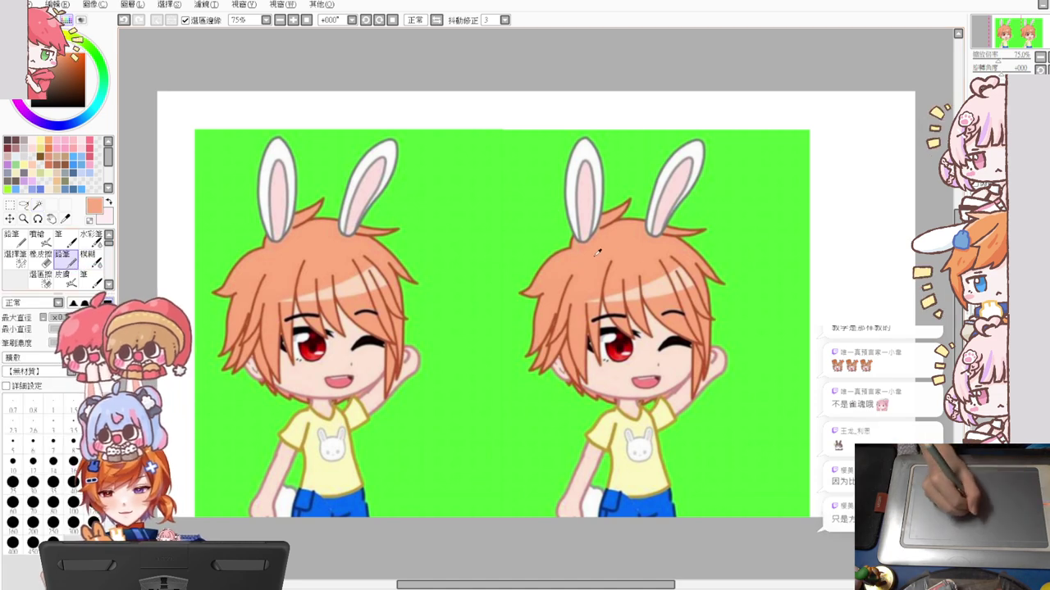
scroll(593, 258, "up", 1)
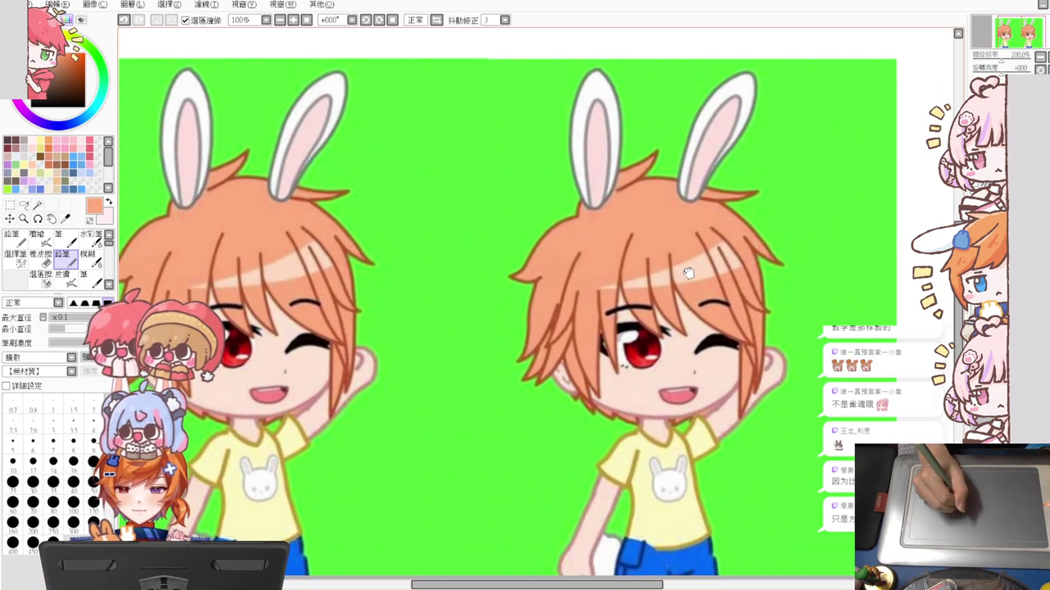
left_click_drag(593, 258, 608, 229)
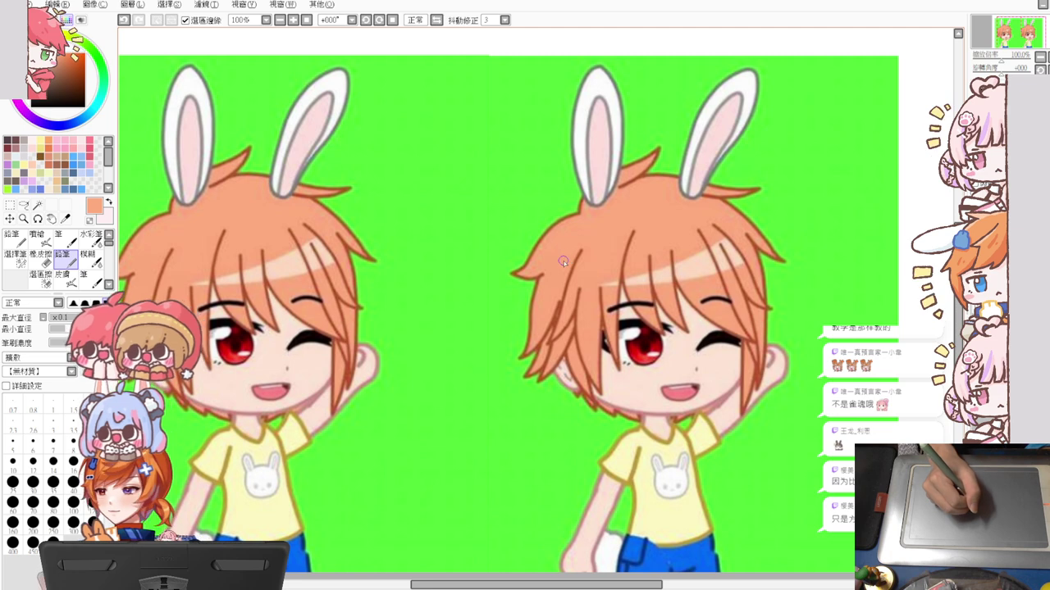
left_click_drag(556, 284, 528, 262)
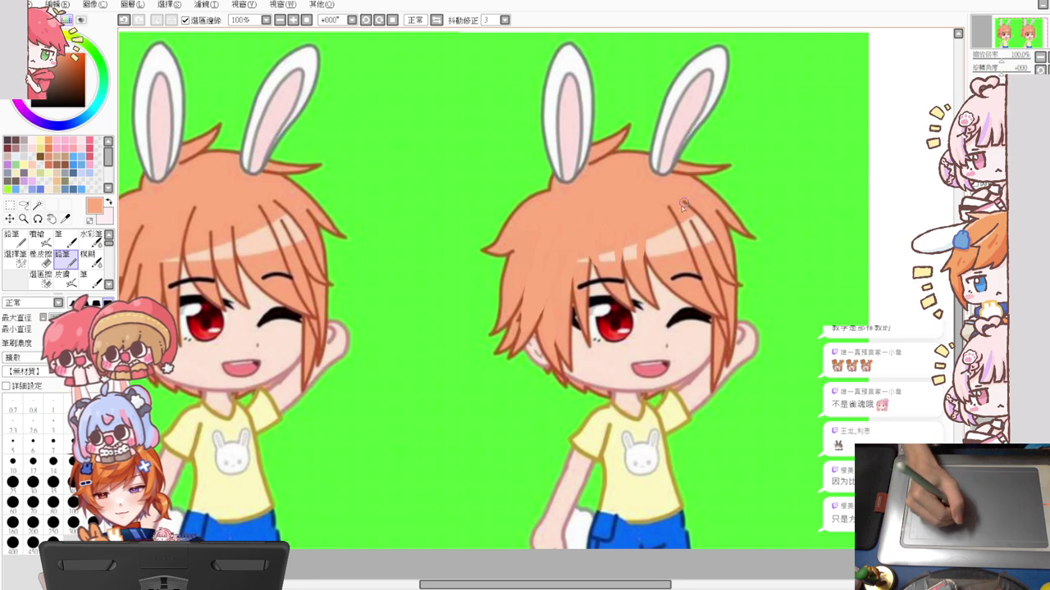
mouse_move(682, 231)
left_mouse_down()
mouse_move(697, 269)
mouse_move(702, 249)
left_mouse_up()
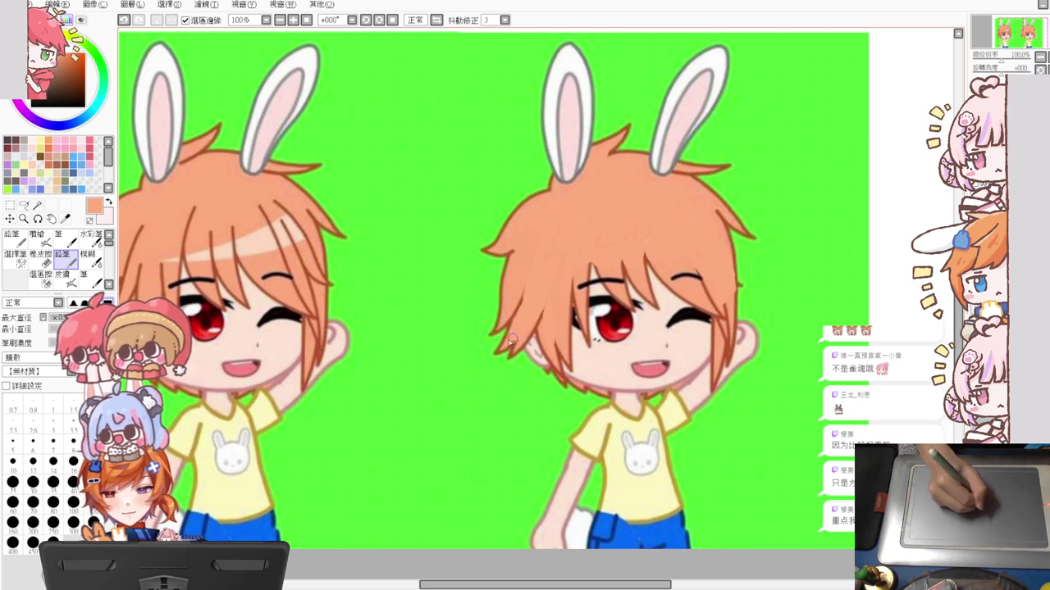
Paint out the remaining inner strand lines in the side locks of the duplicate's hair
scroll(474, 370, "down", 1)
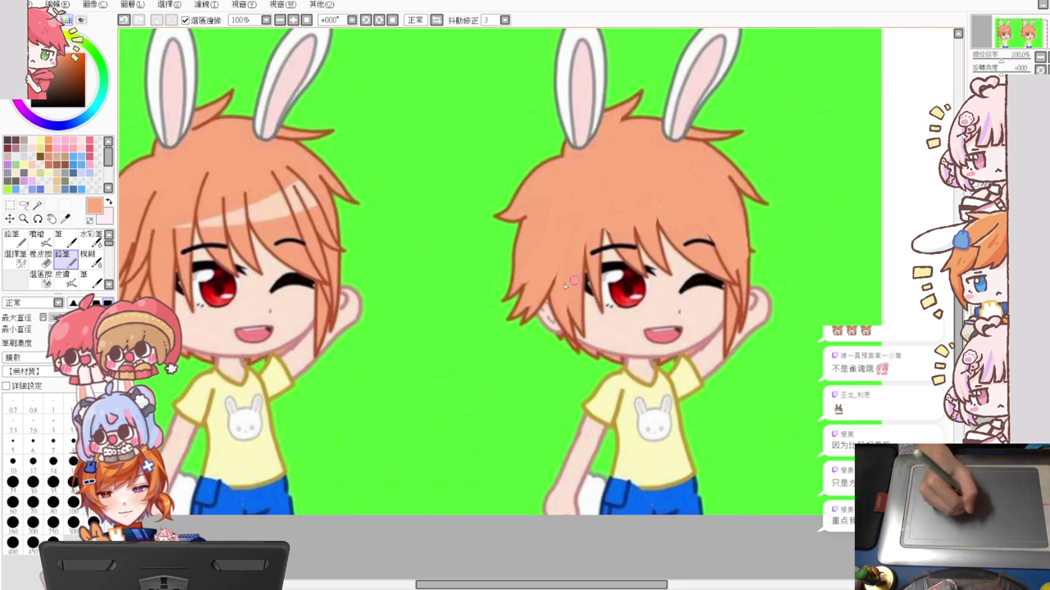
scroll(572, 297, "down", 1)
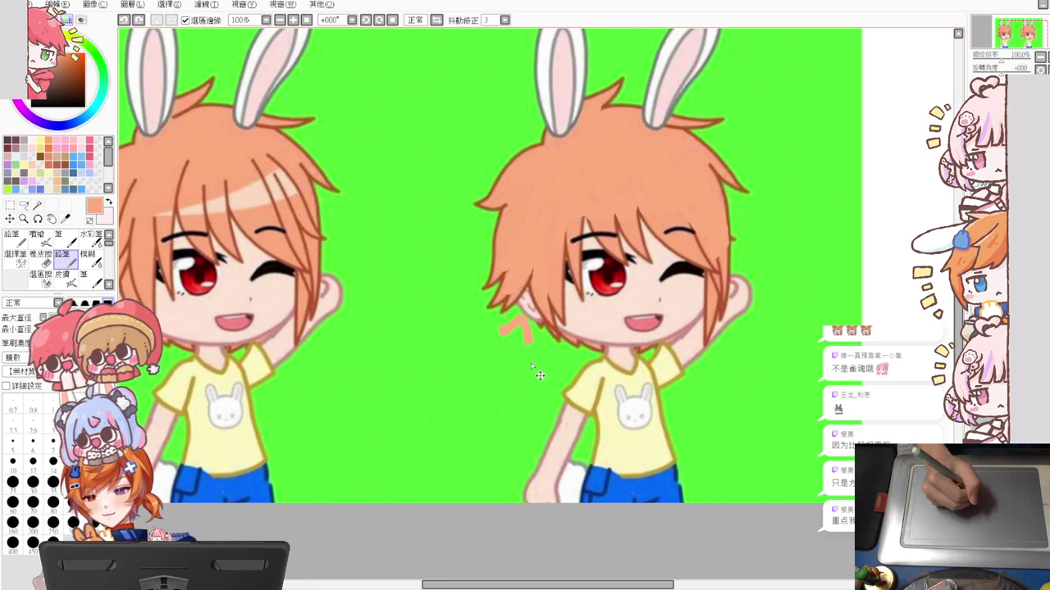
scroll(566, 254, "up", 1)
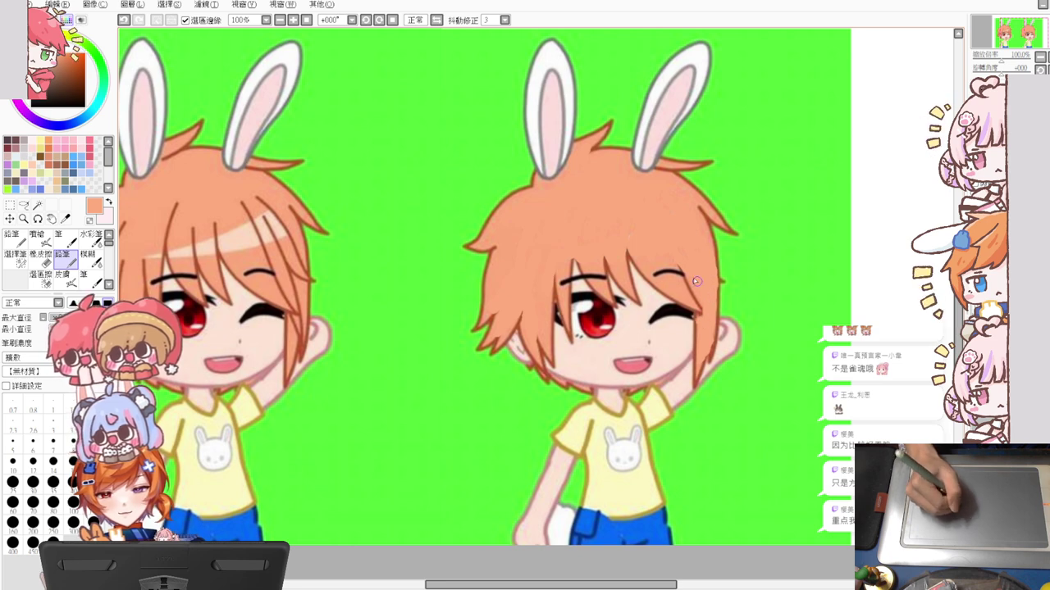
left_click_drag(679, 212, 641, 210)
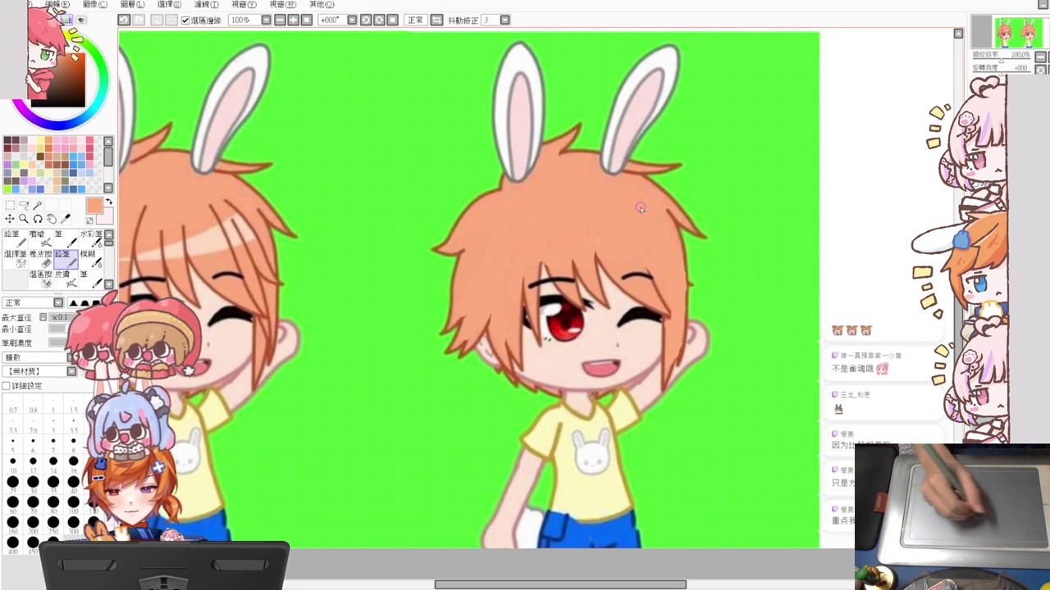
mouse_move(671, 252)
left_mouse_down()
mouse_move(566, 264)
mouse_move(500, 251)
left_mouse_up()
left_click_drag(412, 222, 405, 226)
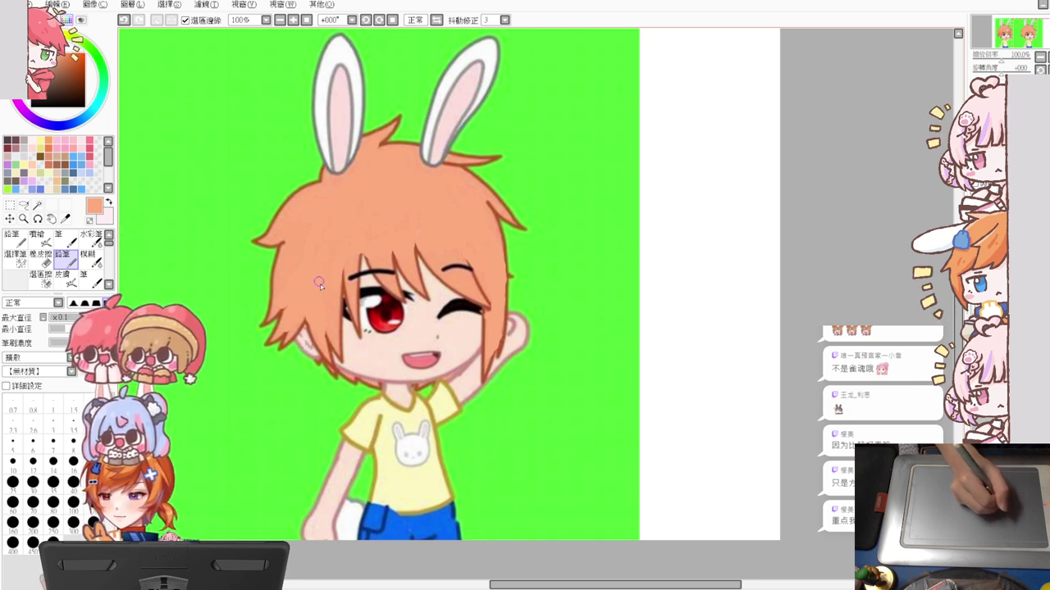
mouse_move(389, 295)
left_mouse_down()
mouse_move(426, 305)
mouse_move(388, 313)
left_mouse_up()
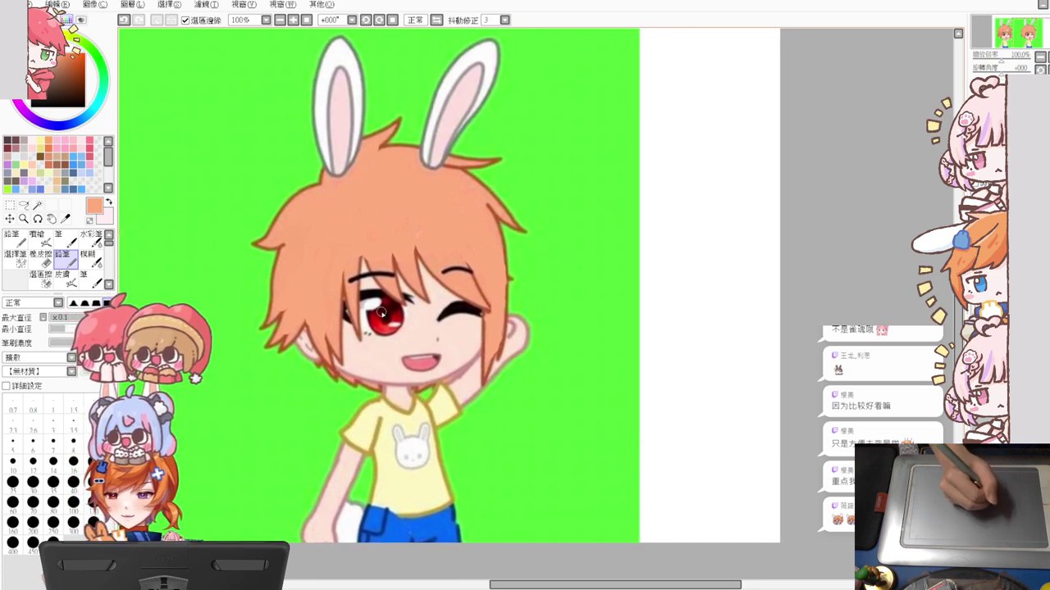
Draw a small pointed hair lock beside the winking eye with a sampled brown outline and orange fill
left_click(506, 258, "alt")
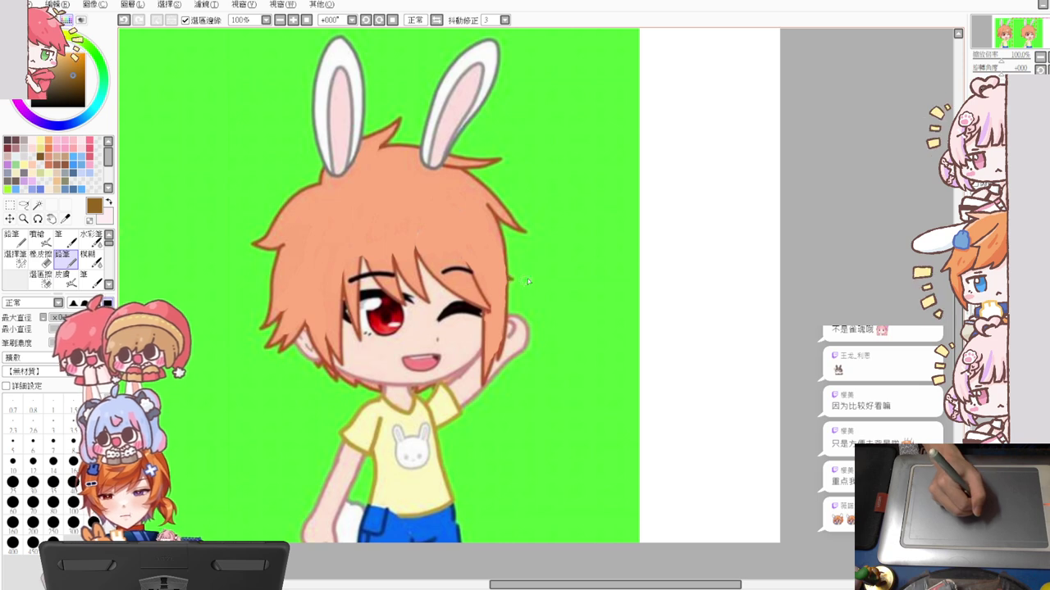
mouse_move(541, 270)
left_mouse_down()
mouse_move(524, 287)
mouse_move(508, 269)
mouse_move(532, 293)
mouse_move(504, 281)
mouse_move(515, 286)
mouse_move(506, 296)
left_mouse_up()
key("ctrl+z")
key("ctrl+z")
left_click(497, 275, "alt")
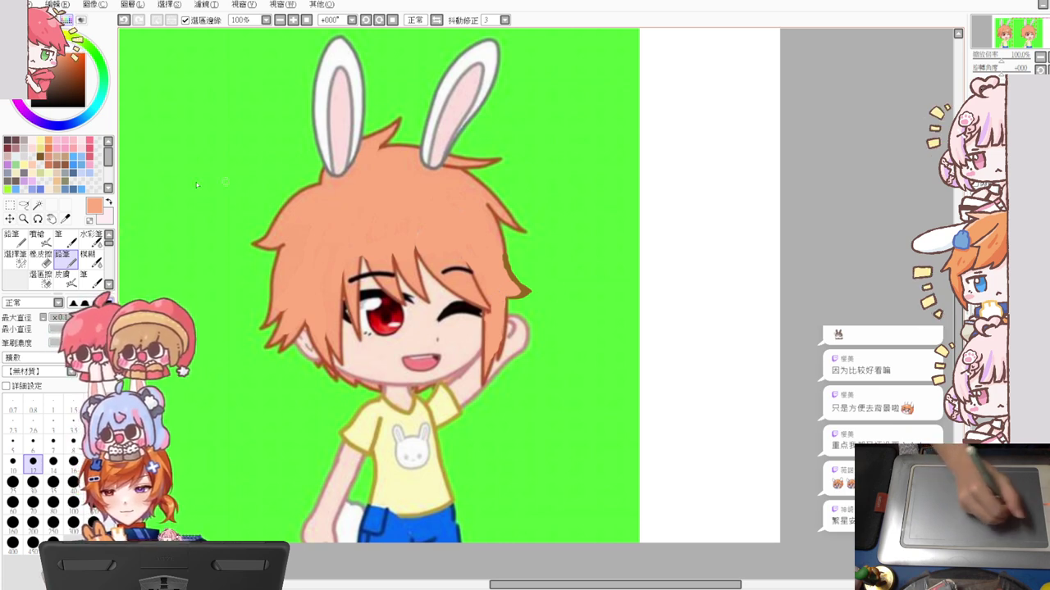
Lasso the rabbit ear above the open eye on the duplicate and move it slightly outward and down onto the hair
left_click(24, 205)
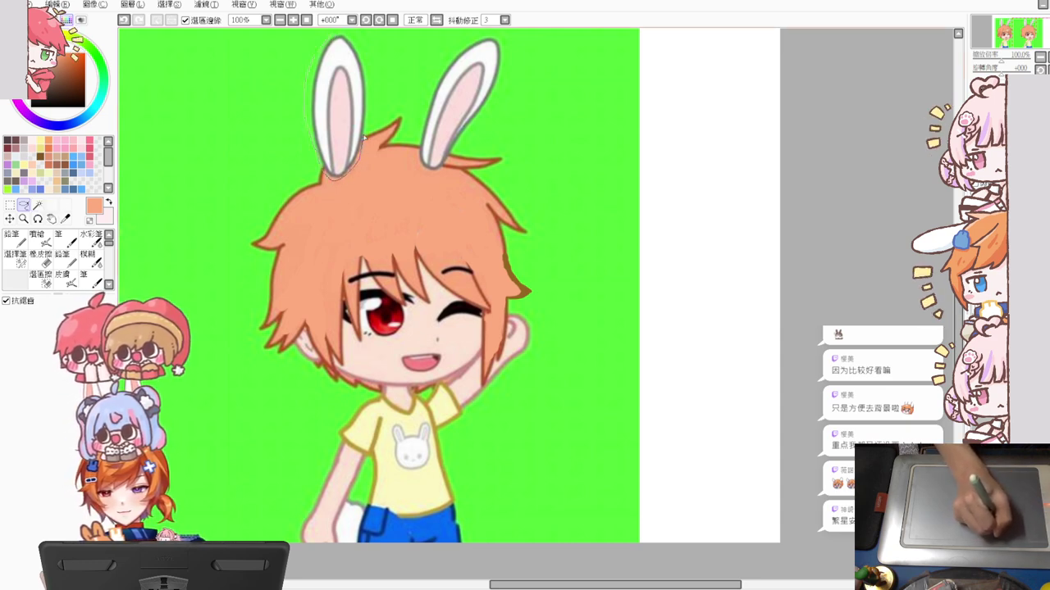
left_click_drag(350, 34, 341, 51)
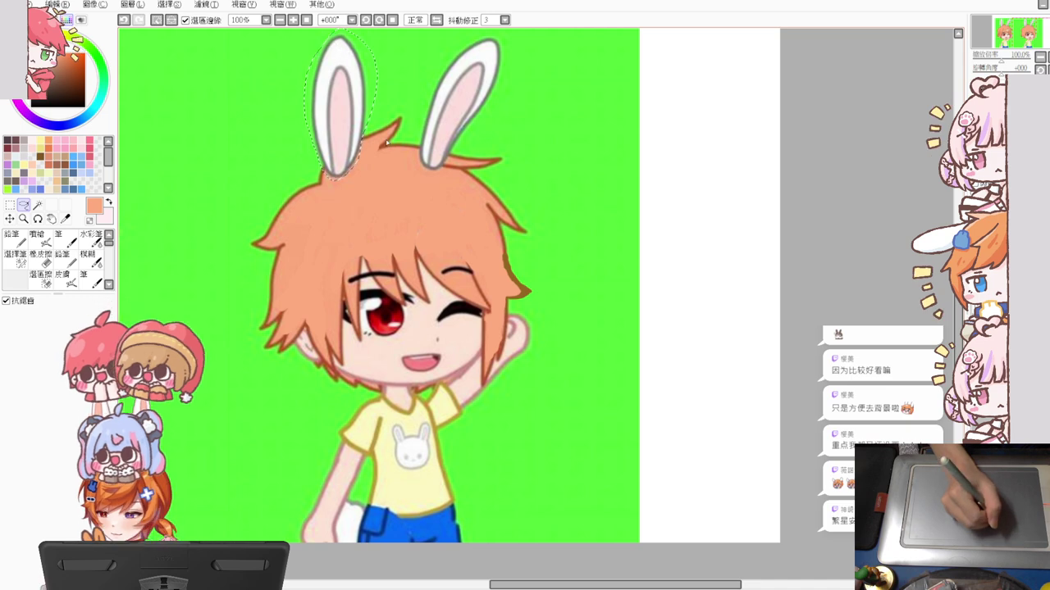
key("ctrl+t")
left_click_drag(359, 161, 333, 189)
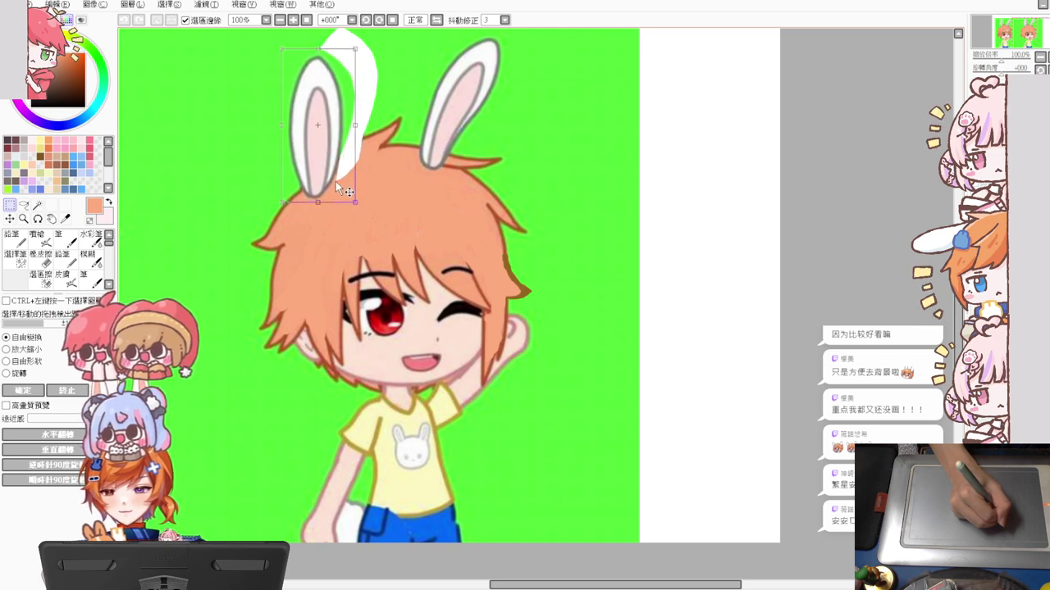
key("Return")
key("a")
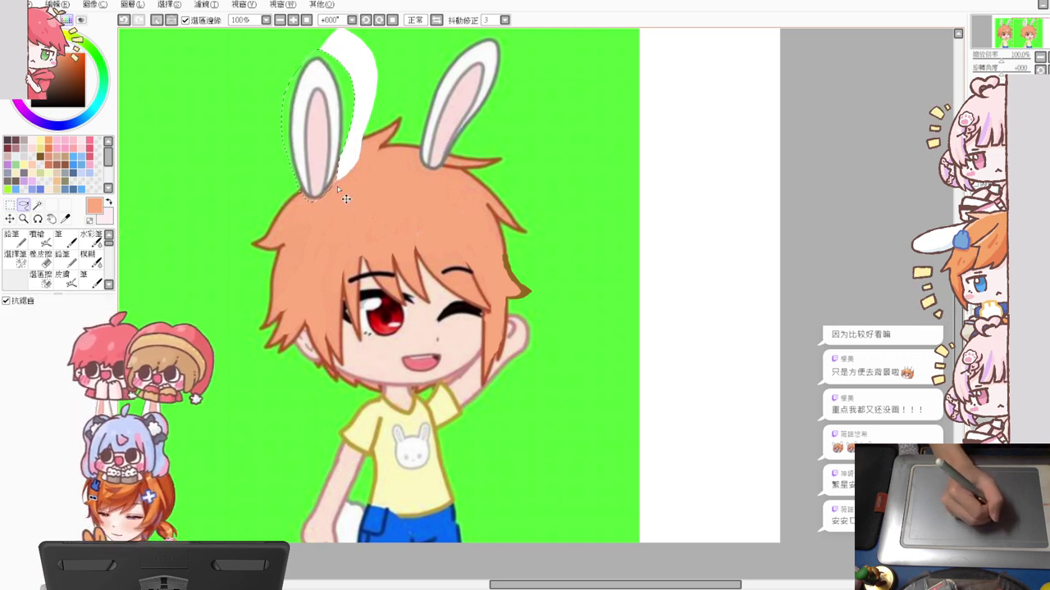
key("ctrl+d")
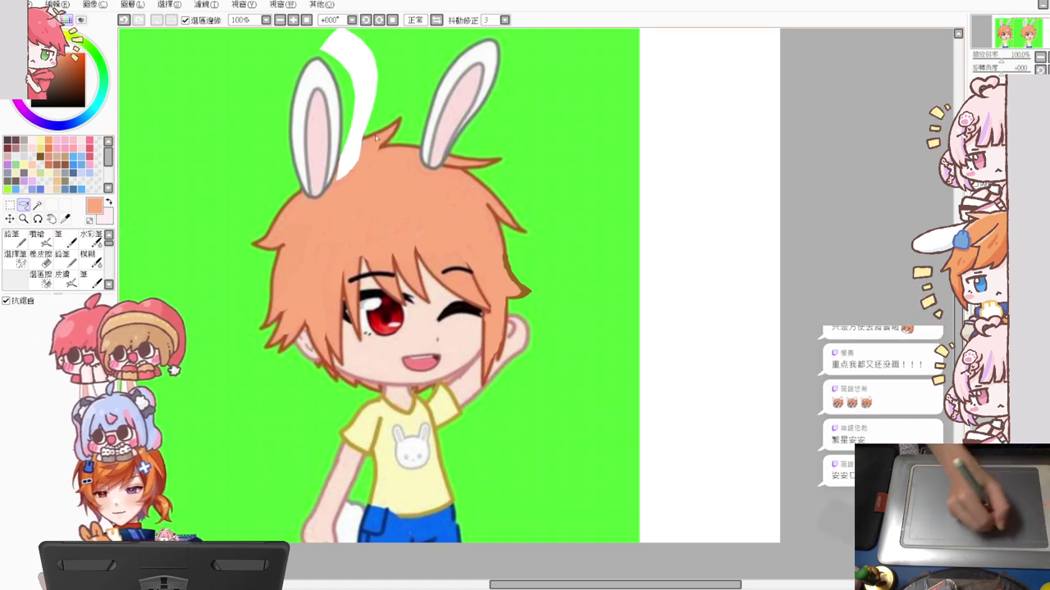
Fill the white gap left by the moved rabbit ear with the sampled green background colour
left_click(63, 255)
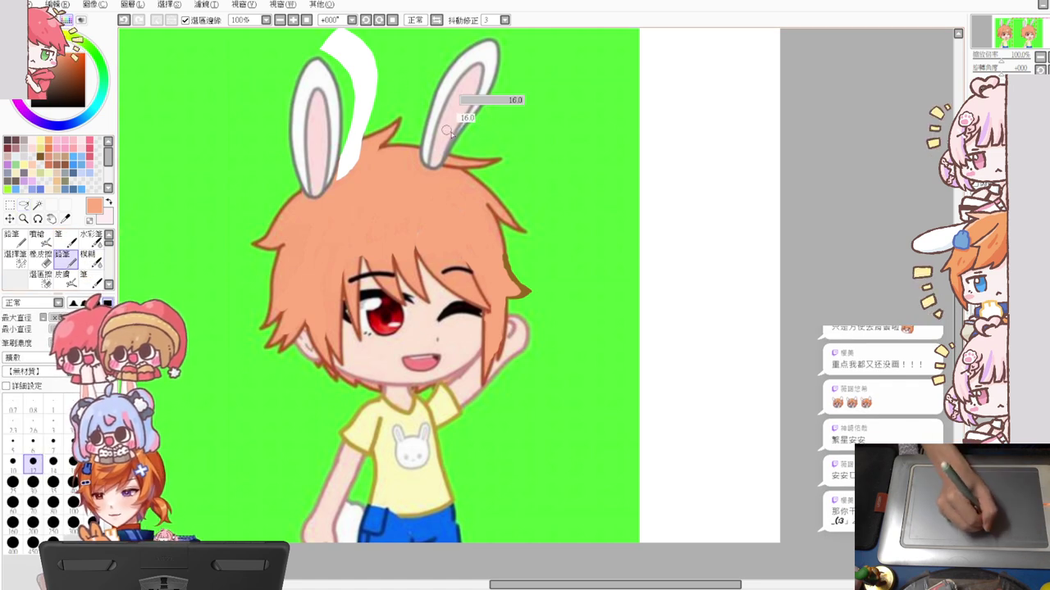
left_click_drag(445, 130, 441, 131)
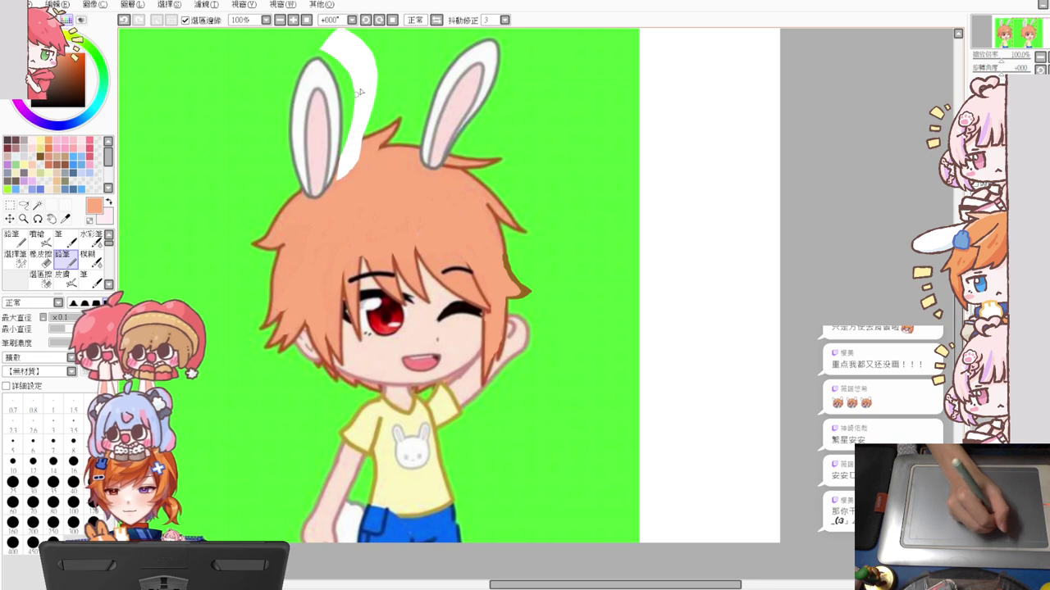
left_click(390, 70, "alt")
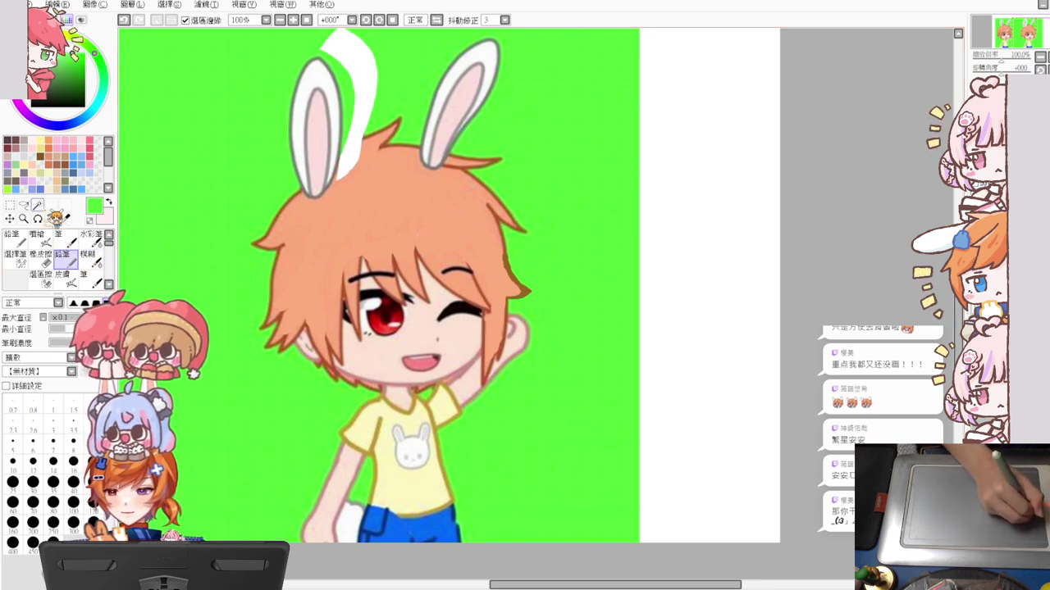
left_click(38, 205)
left_click(361, 86)
key("Delete")
key("ctrl+d")
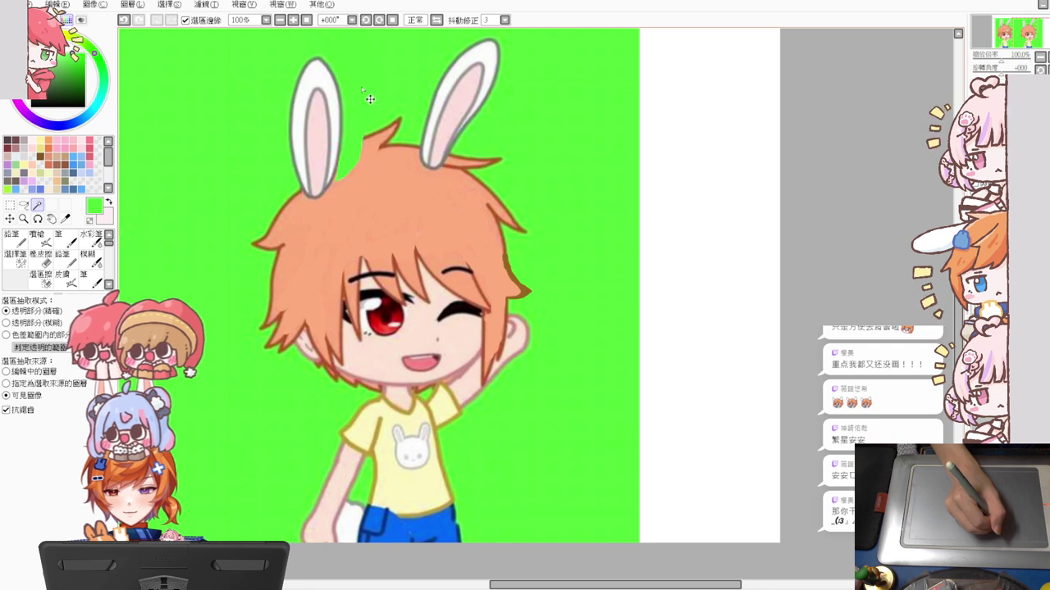
Patch the crown beside the moved rabbit ear with sampled orange and redraw its edge in sampled brown
key("n")
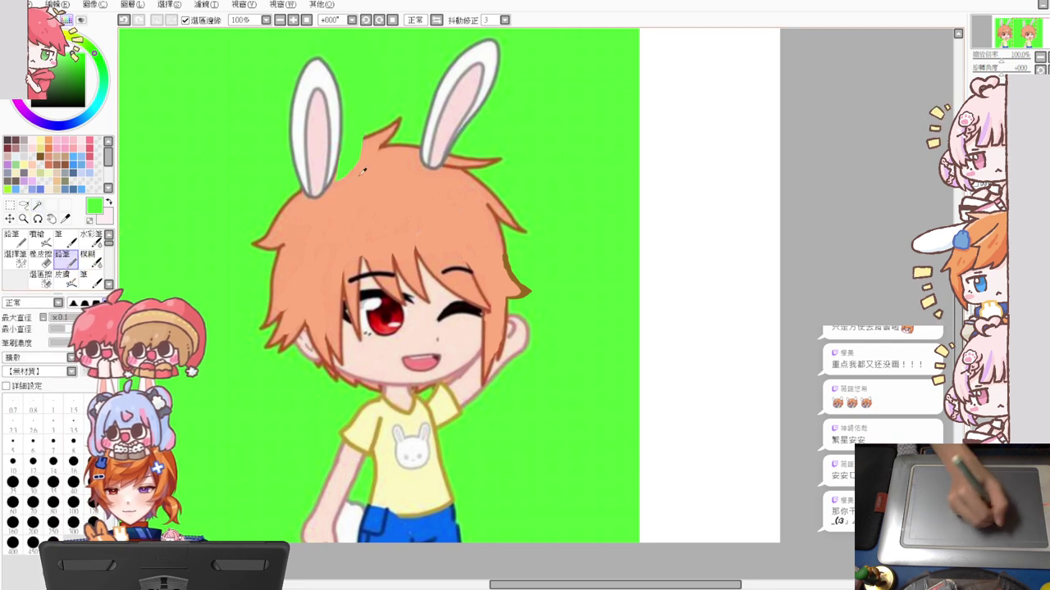
left_click(344, 181, "alt")
mouse_move(345, 175)
left_mouse_down()
mouse_move(375, 165)
mouse_move(336, 186)
left_mouse_up()
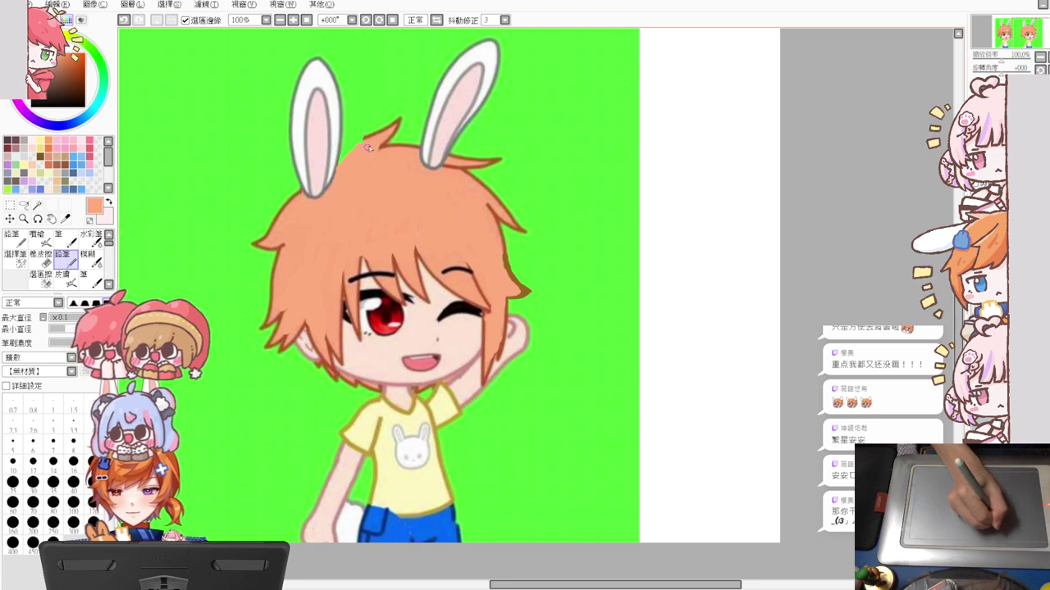
left_click(343, 161, "alt")
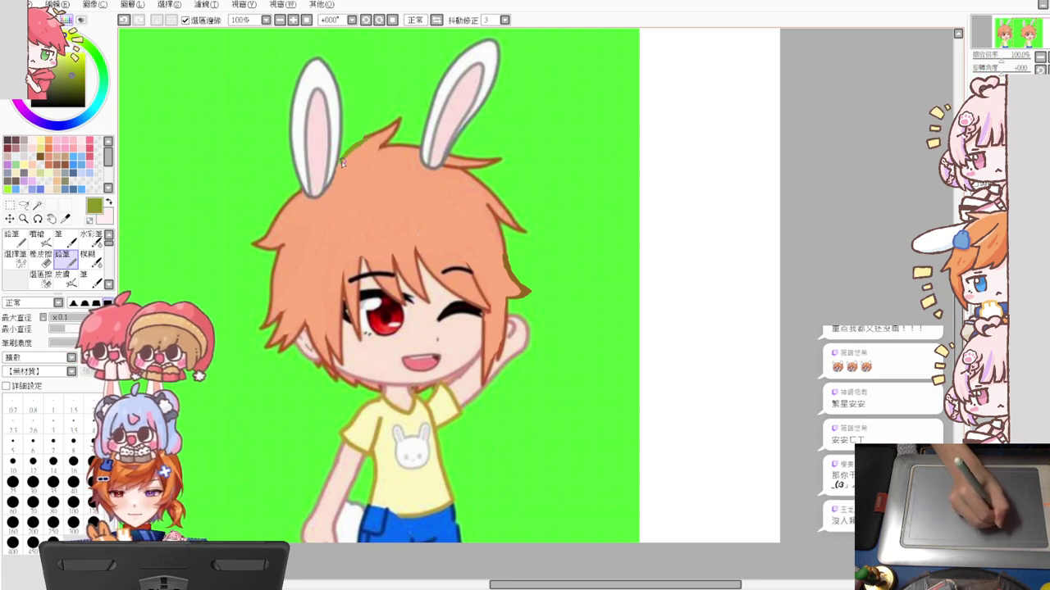
left_click(383, 142, "alt")
mouse_move(353, 149)
left_mouse_down()
mouse_move(360, 164)
mouse_move(365, 139)
left_mouse_up()
key("ctrl+z")
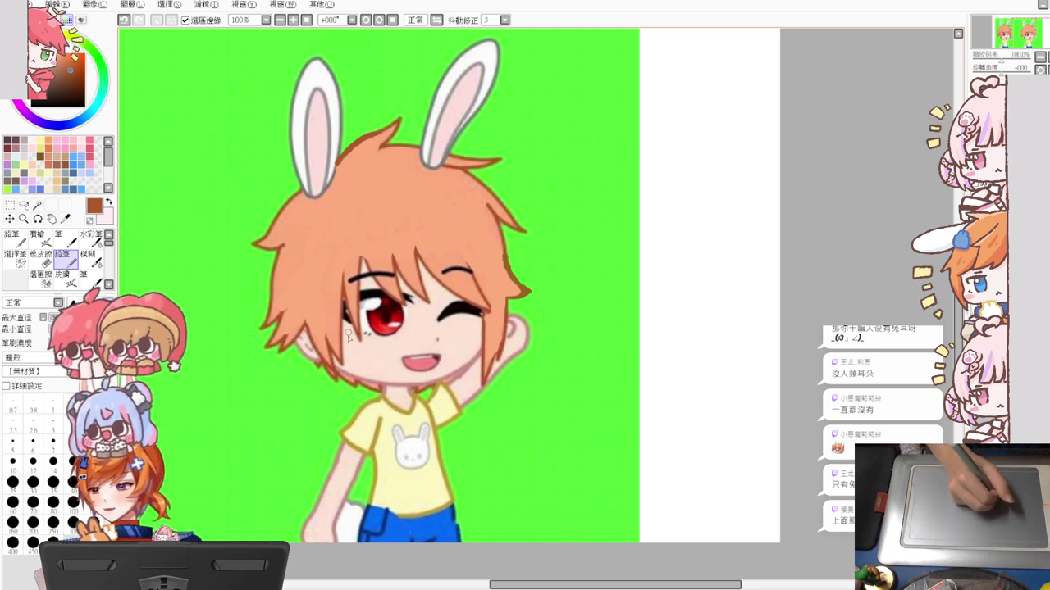
Cover the duplicate's human ear below the side locks using sampled hair orange and retouch the lock's brown outline
left_click(300, 326, "alt")
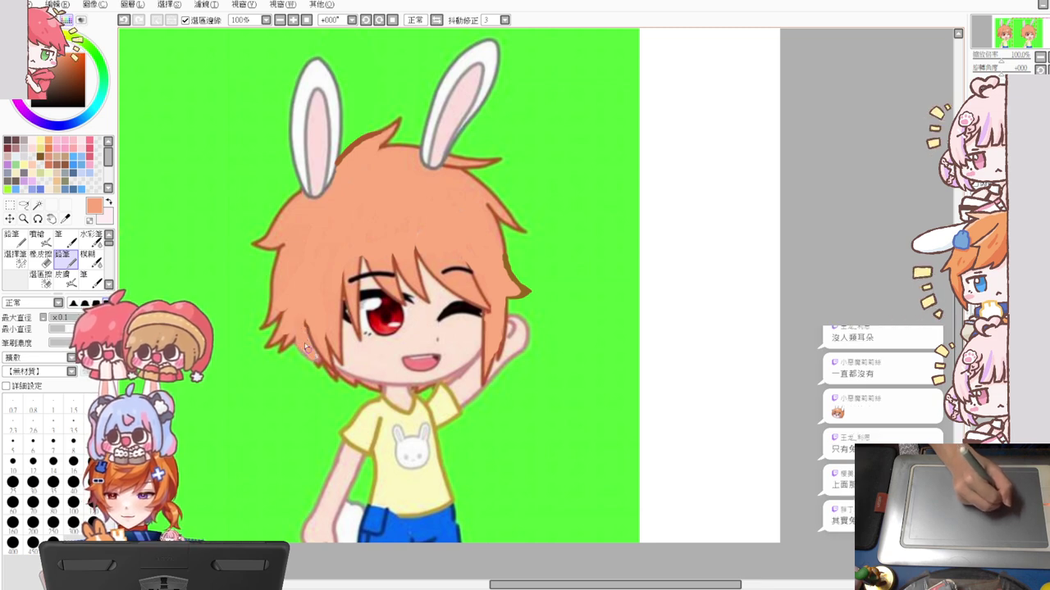
left_click(305, 343, "alt")
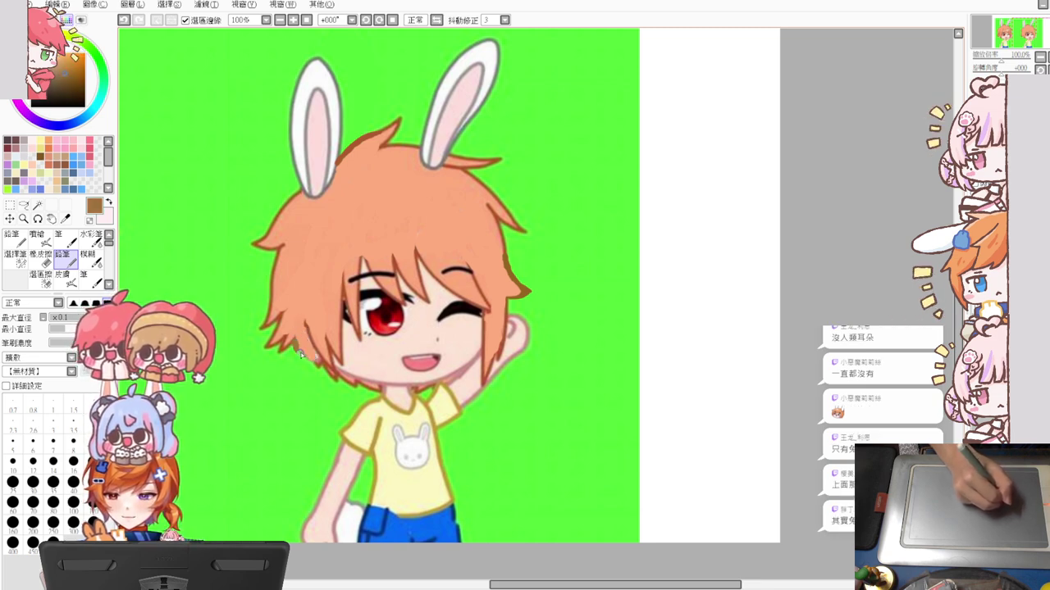
left_click(343, 287, "alt")
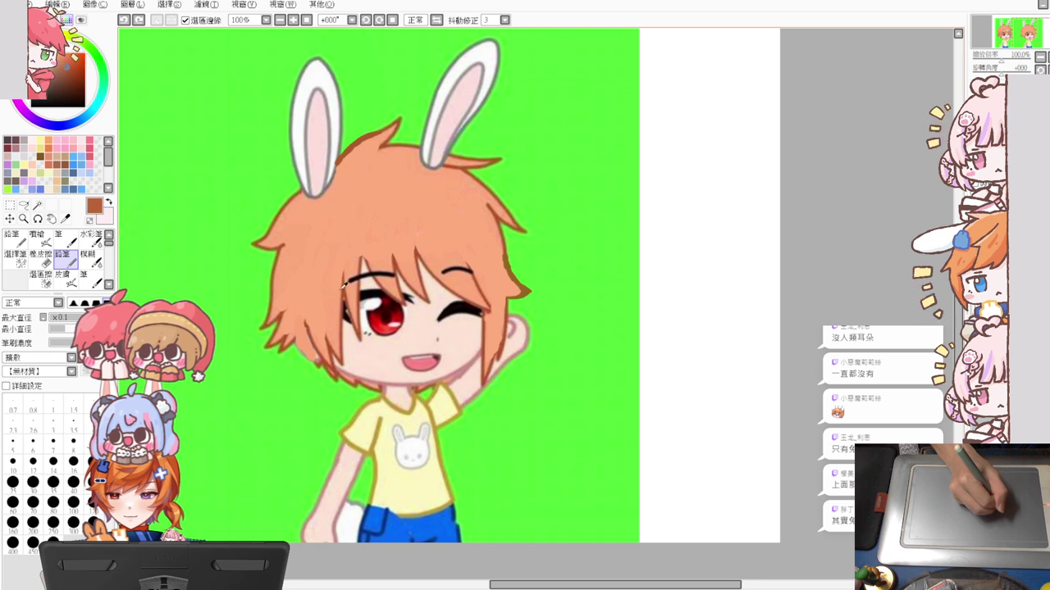
left_click_drag(297, 339, 300, 361)
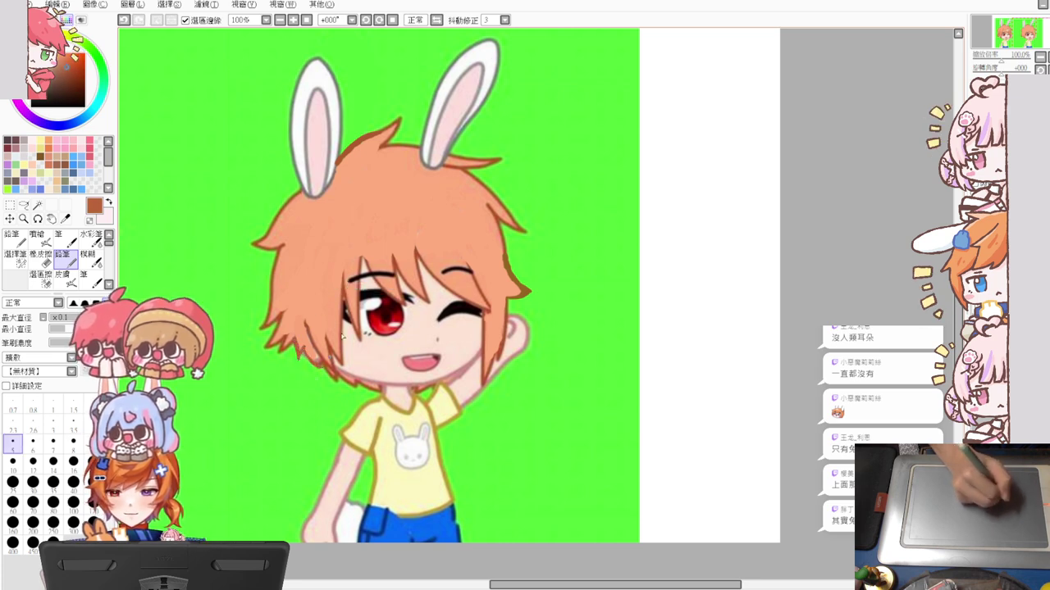
Paint separate vertical highlight spots across the duplicate's crown and fringe in a lighter orange
left_click_drag(352, 298, 373, 336)
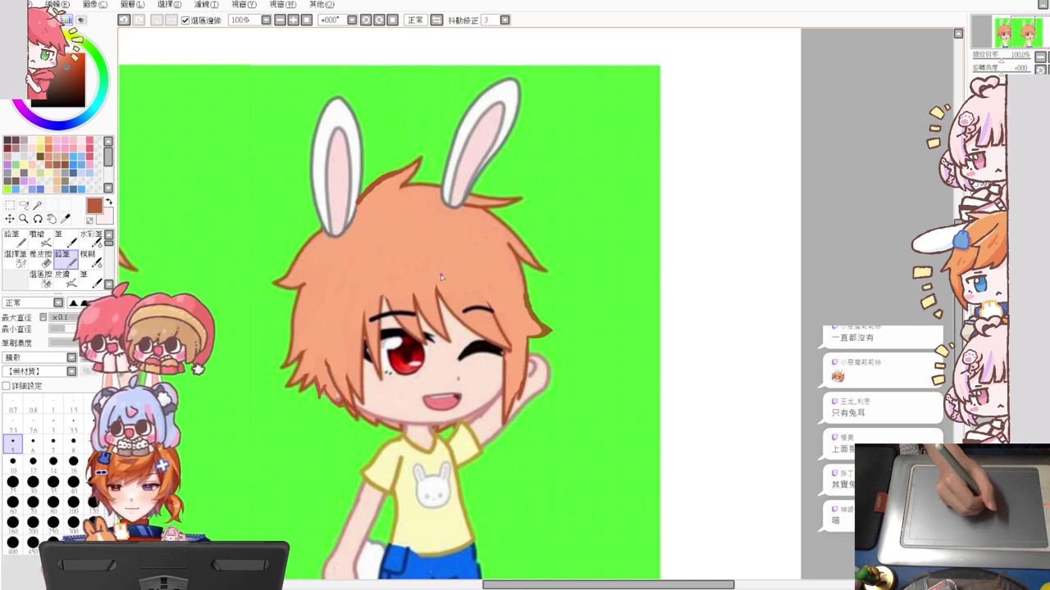
scroll(449, 246, "up", 1)
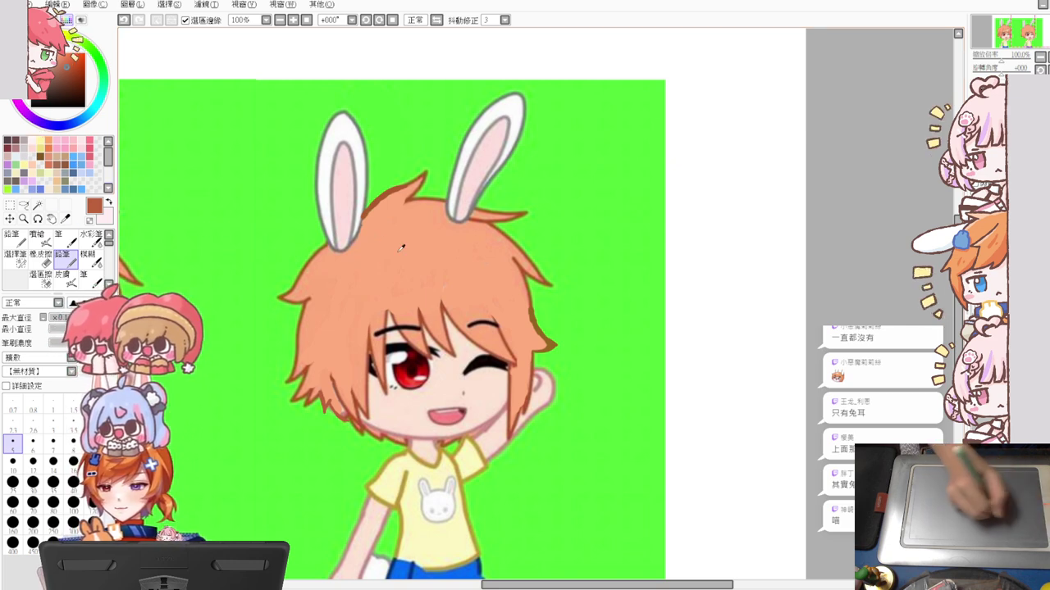
left_click(355, 260, "alt")
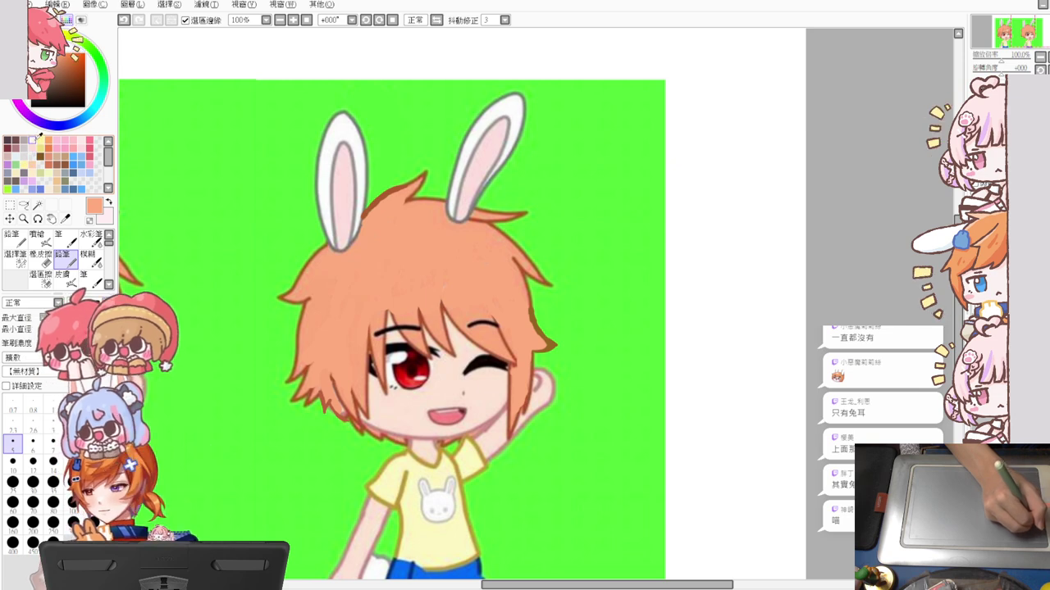
left_click(51, 141)
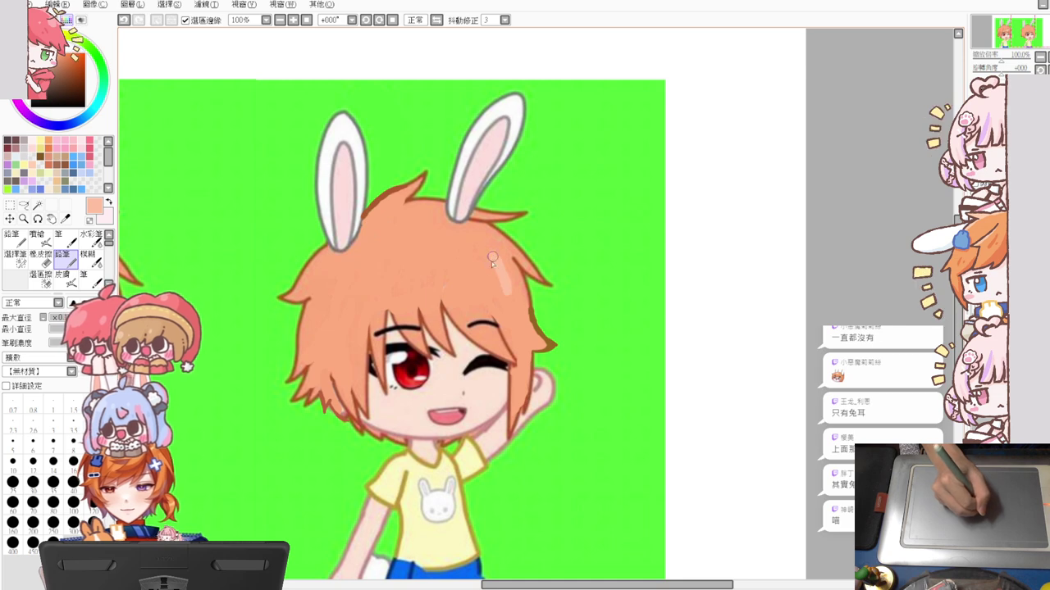
mouse_move(509, 281)
left_mouse_down()
mouse_move(400, 293)
mouse_move(492, 280)
left_mouse_up()
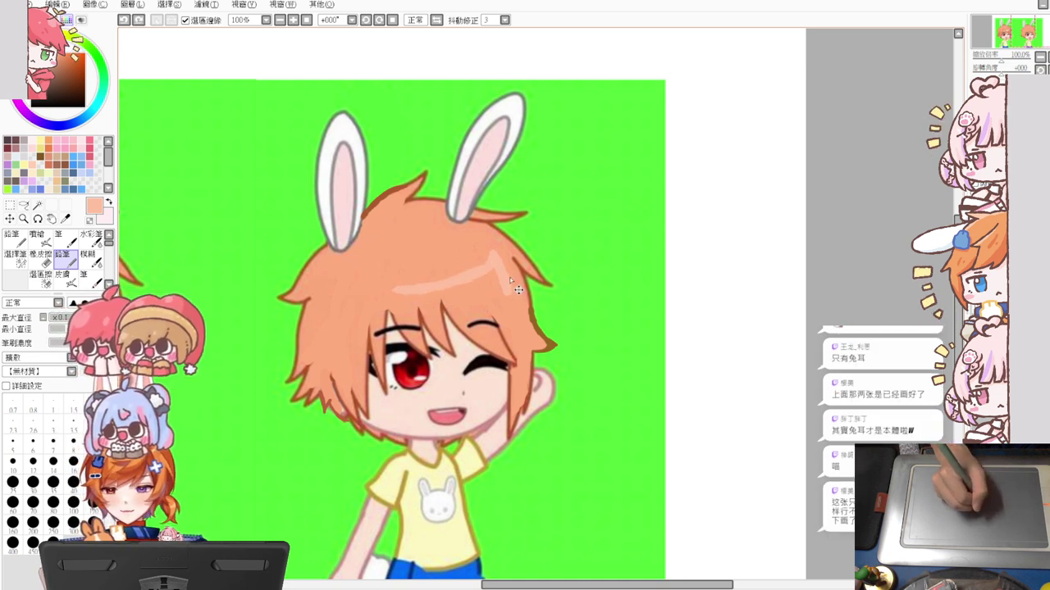
key("ctrl+z")
mouse_move(496, 266)
left_mouse_down()
mouse_move(504, 290)
mouse_move(493, 304)
mouse_move(457, 299)
left_mouse_up()
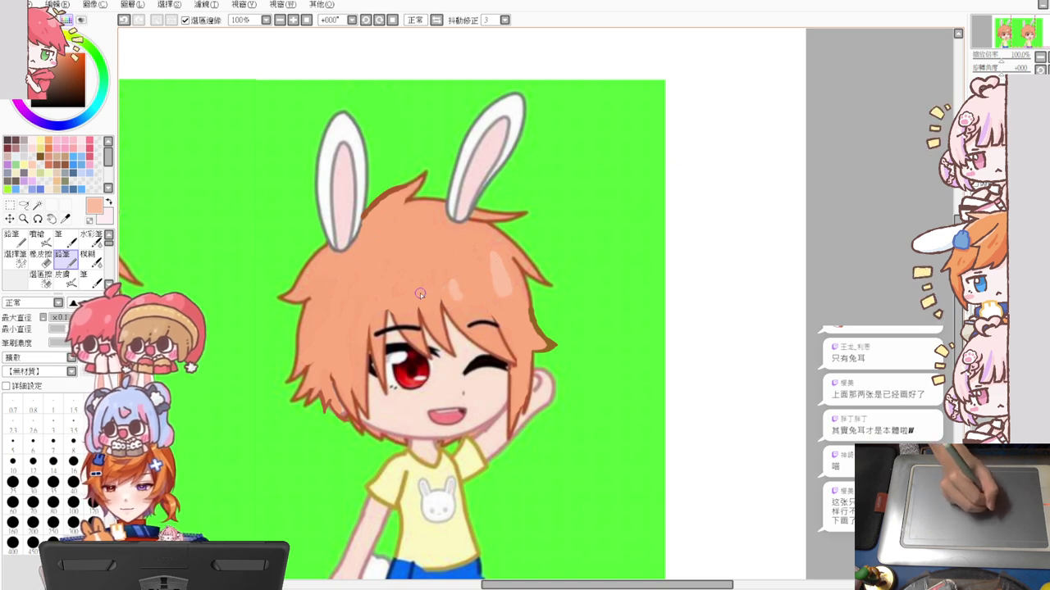
mouse_move(375, 280)
left_mouse_down()
mouse_move(378, 298)
mouse_move(353, 293)
mouse_move(371, 270)
left_mouse_up()
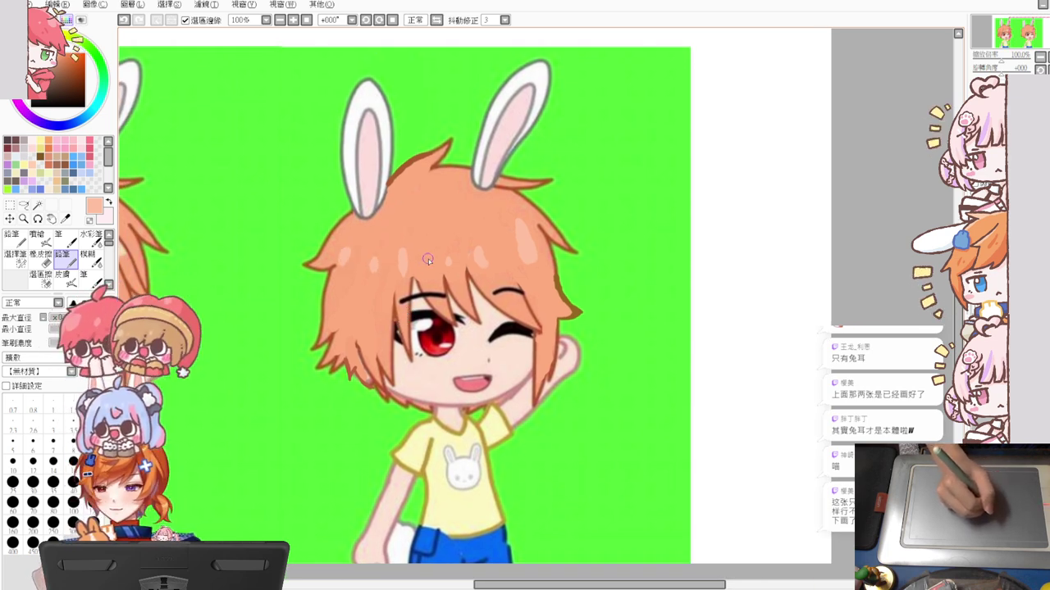
Try to join the duplicate's hair highlights into one continuous light band above the fringe
key("ctrl+z")
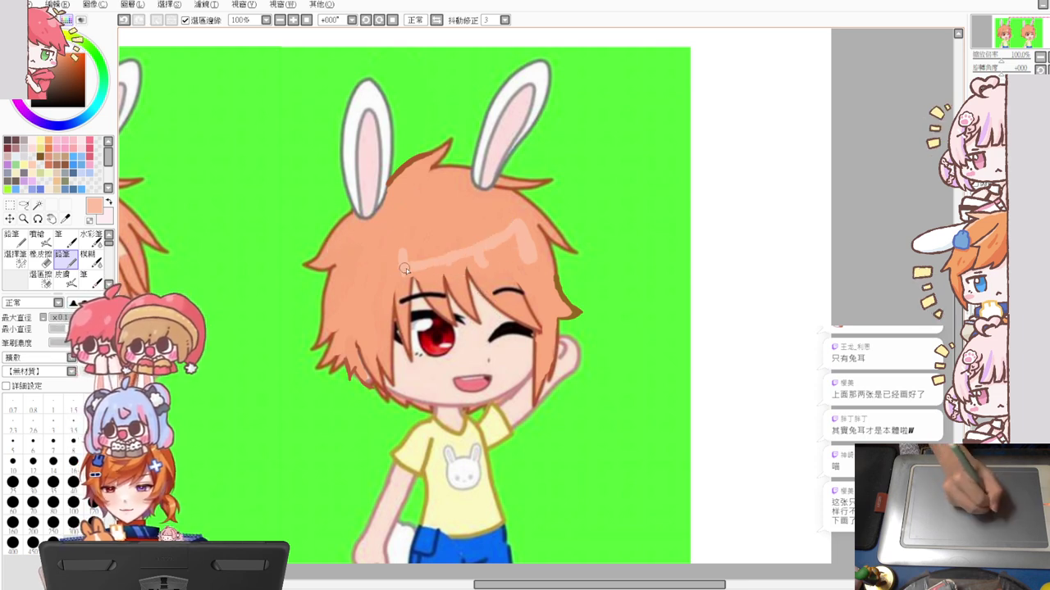
left_click_drag(406, 268, 637, 210)
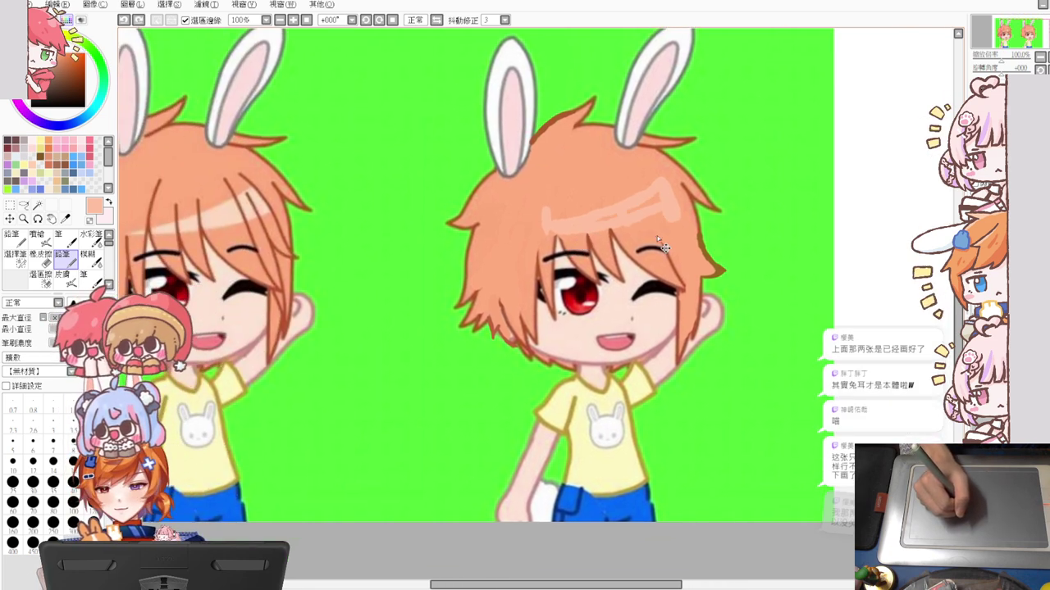
key("ctrl+z")
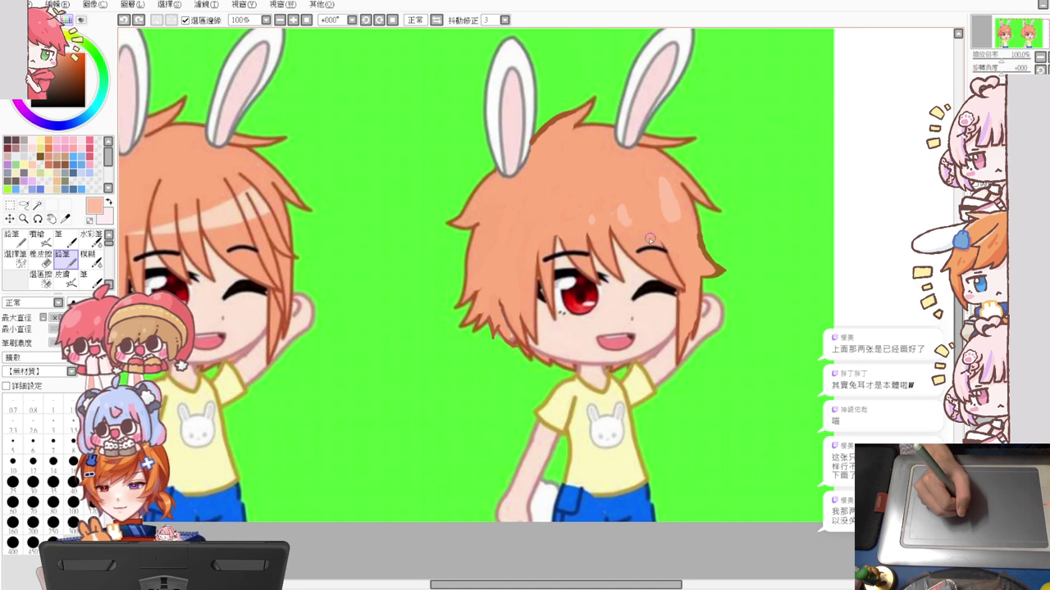
Compare the original picture with the retouched duplicate side by side, looking at the hair, highlights and ears
scroll(623, 238, "down", 2)
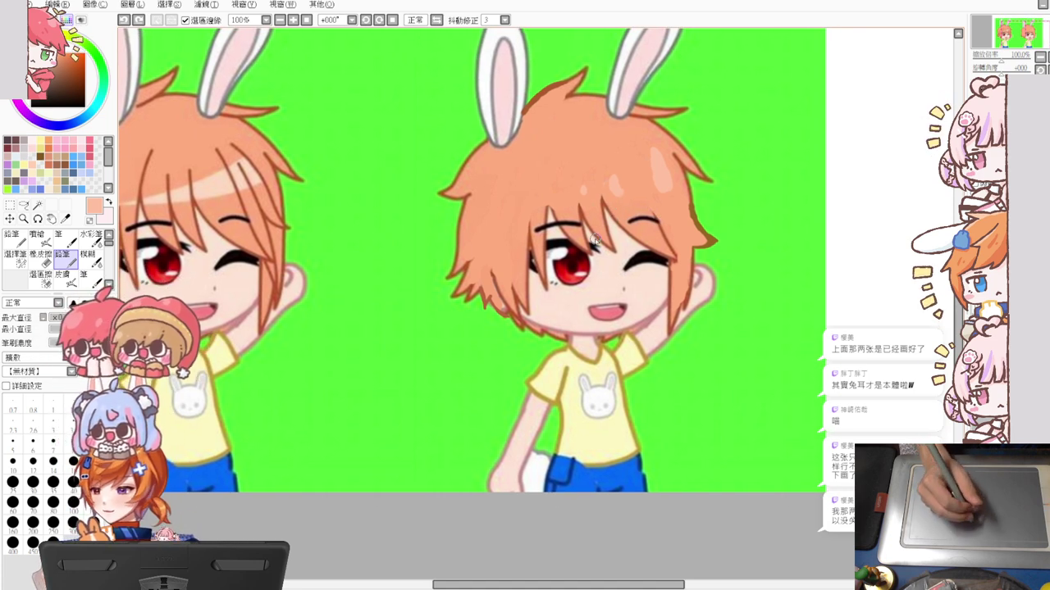
scroll(577, 188, "left", 4)
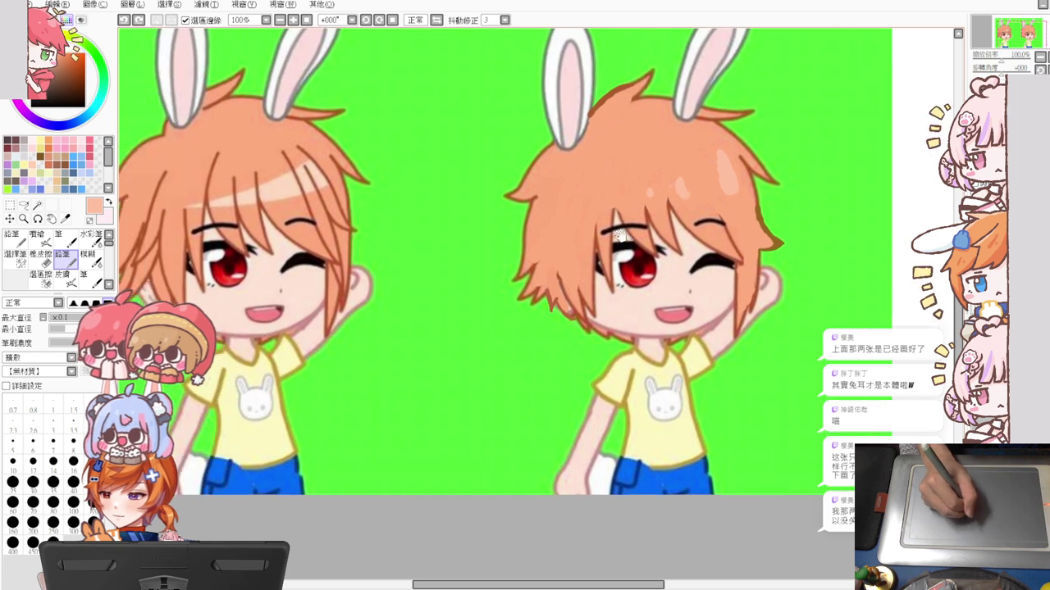
left_click_drag(625, 233, 647, 285)
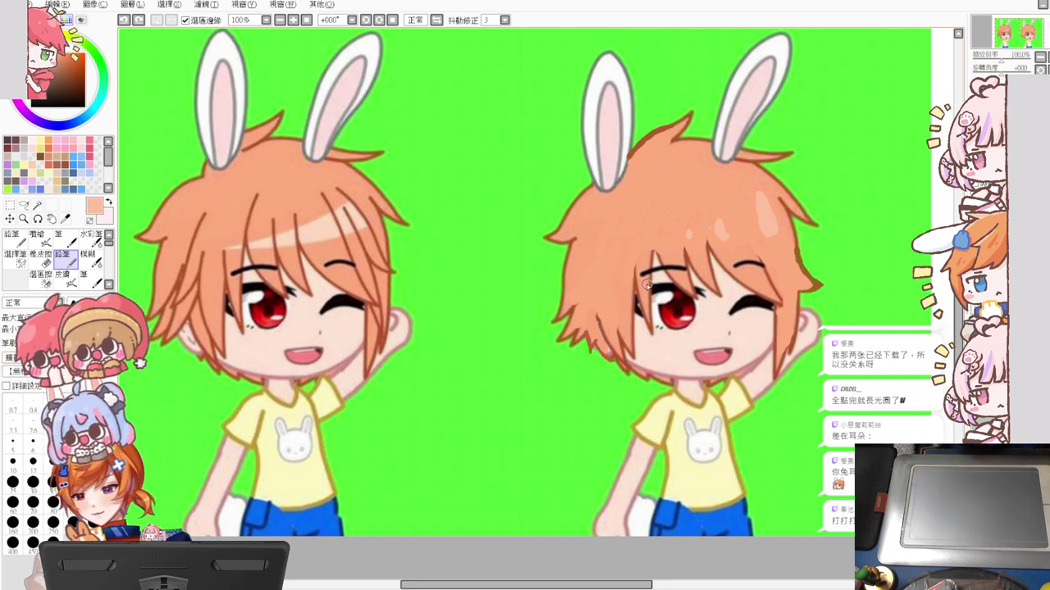
left_click_drag(396, 374, 491, 377)
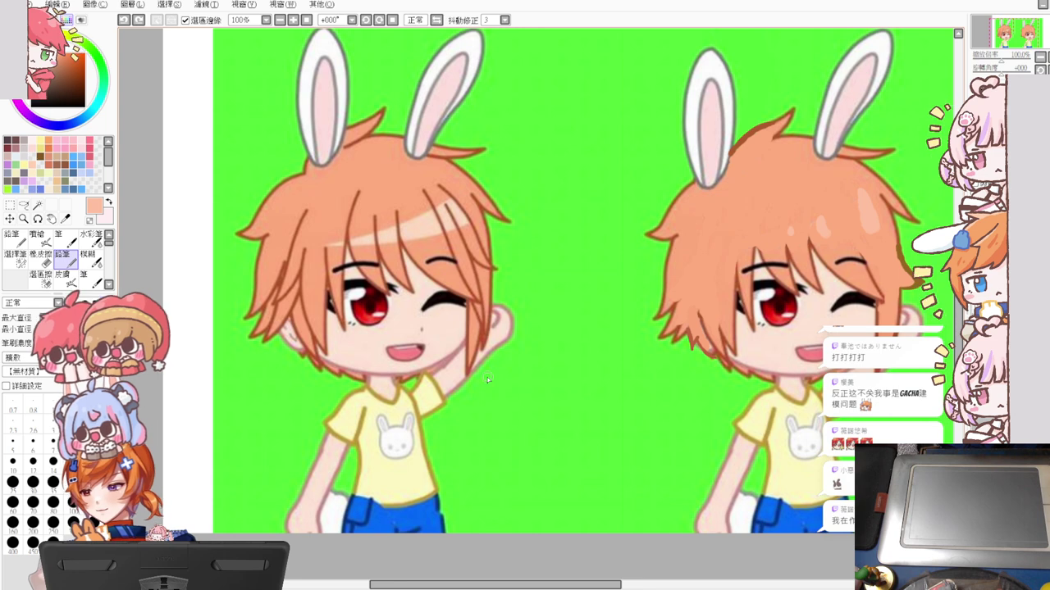
left_click_drag(478, 355, 494, 316)
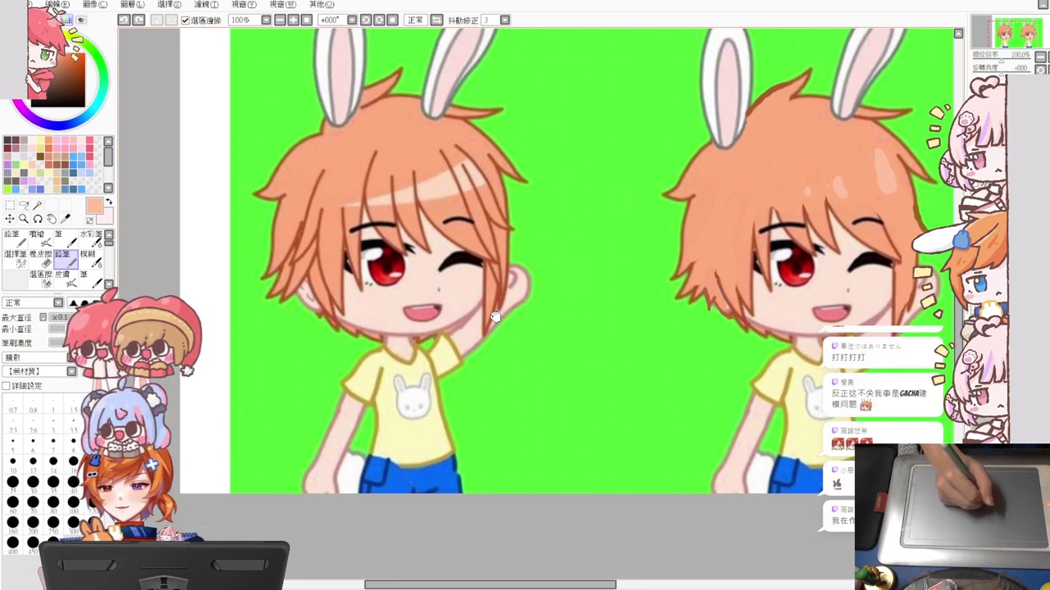
scroll(494, 316, "down", 2)
scroll(494, 316, "up", 3)
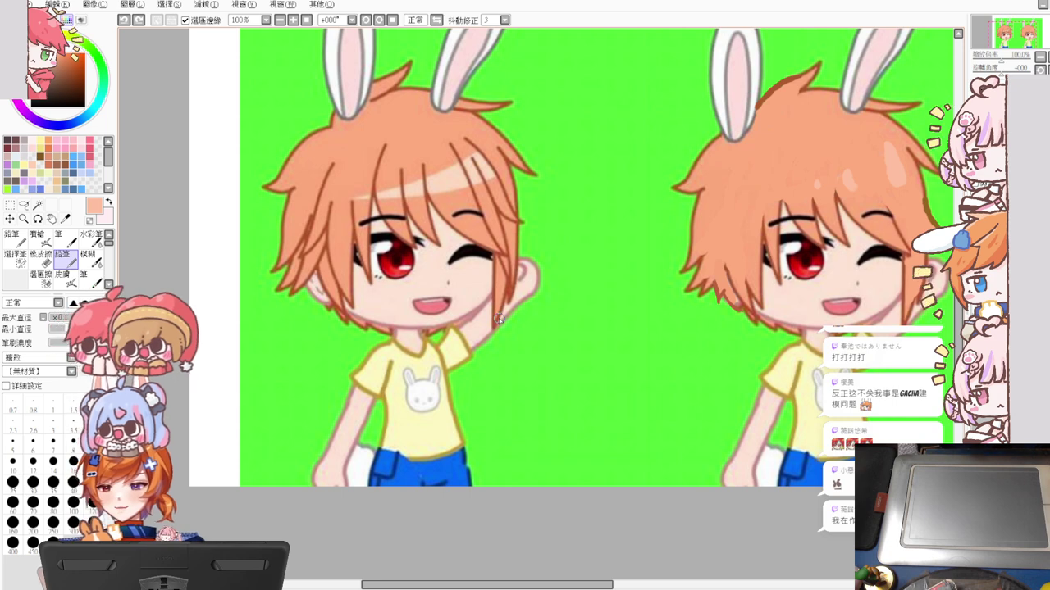
scroll(498, 318, "down", 1)
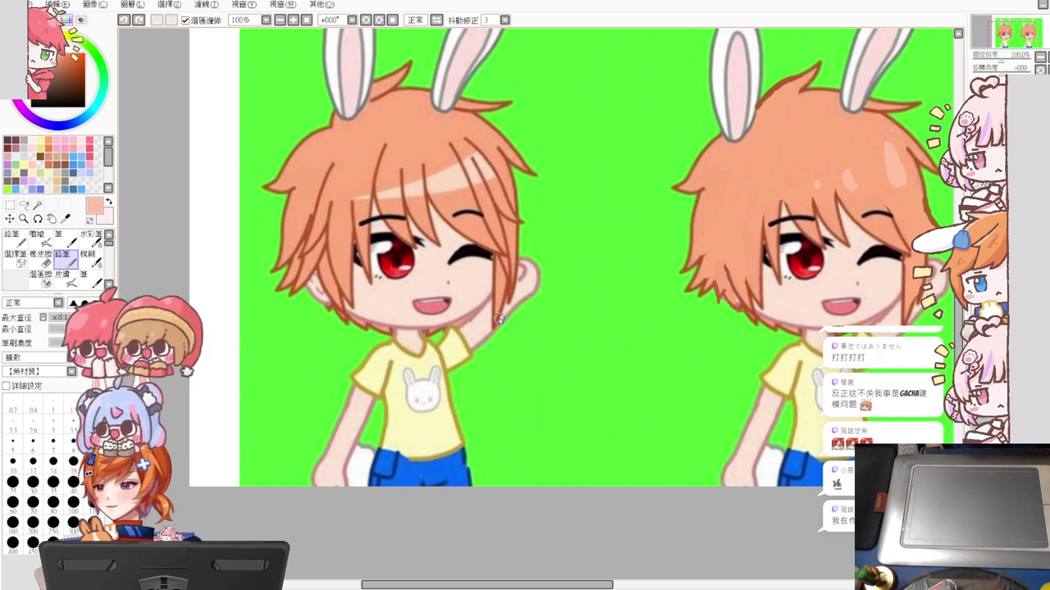
scroll(498, 318, "up", 1)
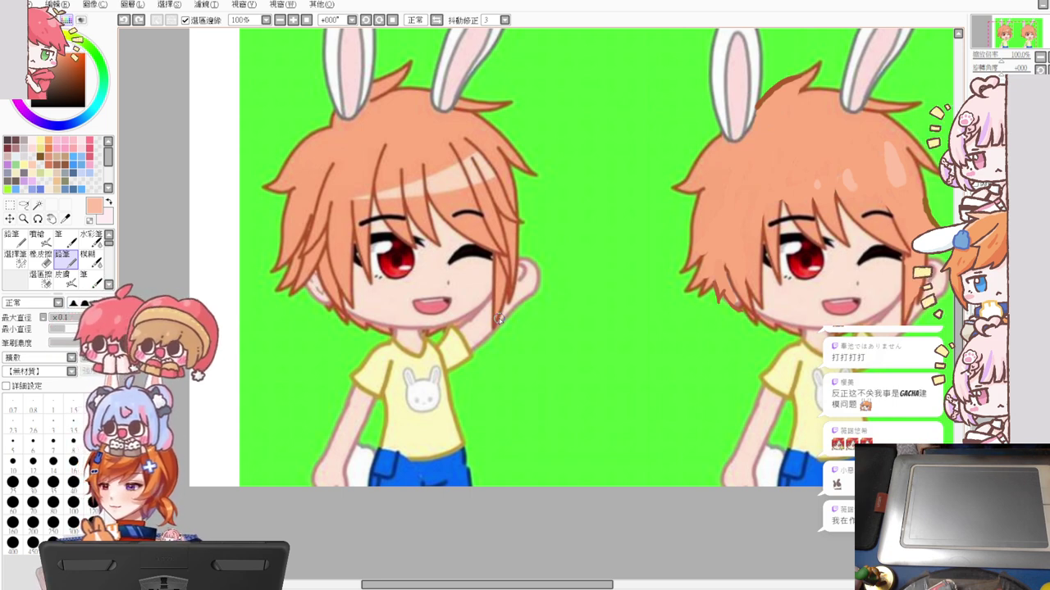
scroll(498, 318, "down", 1)
scroll(498, 318, "up", 1)
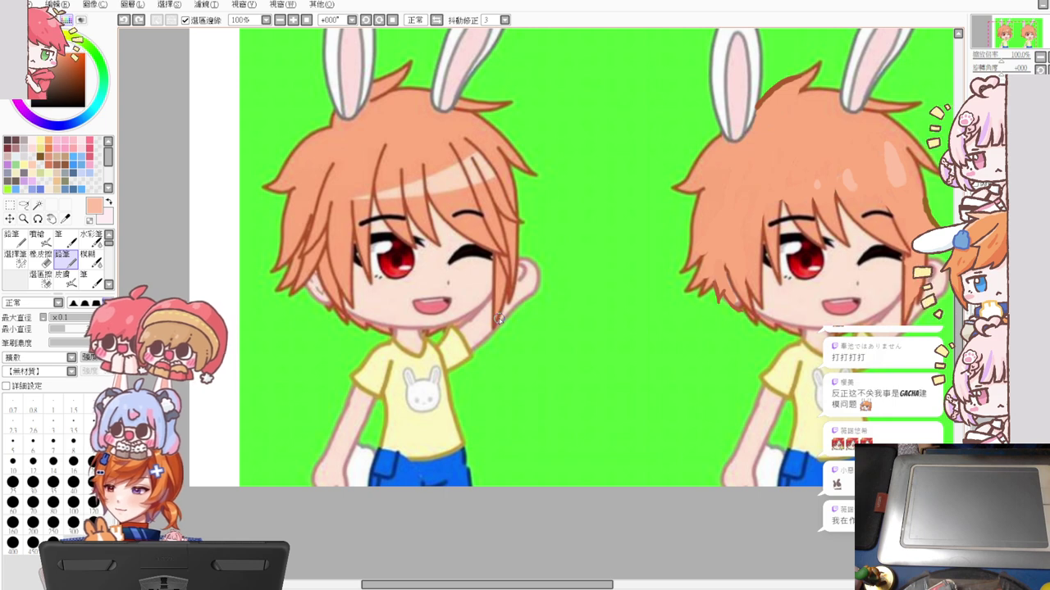
scroll(498, 319, "down", 1)
scroll(498, 318, "up", 1)
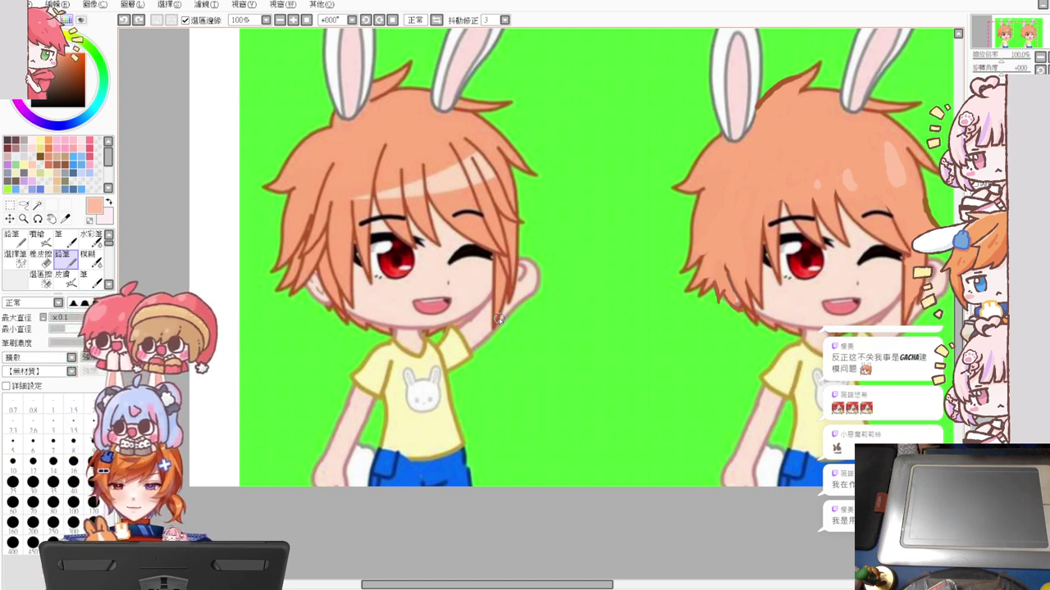
scroll(498, 318, "down", 1)
scroll(498, 319, "up", 1)
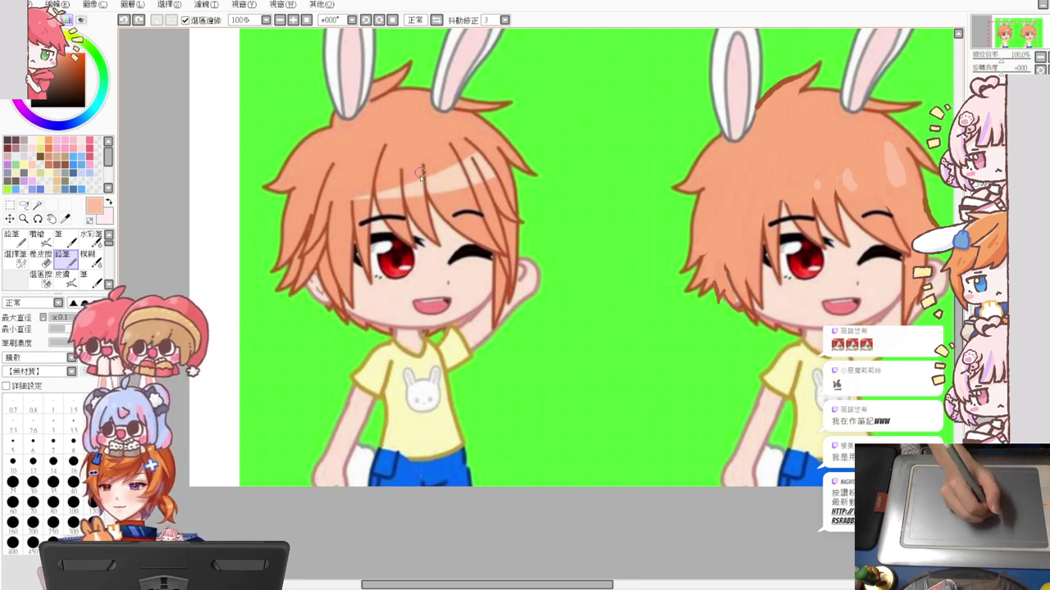
Clear the retouched duplicate and the original rabbit-eared boy picture from the canvas
scroll(422, 205, "up", 2)
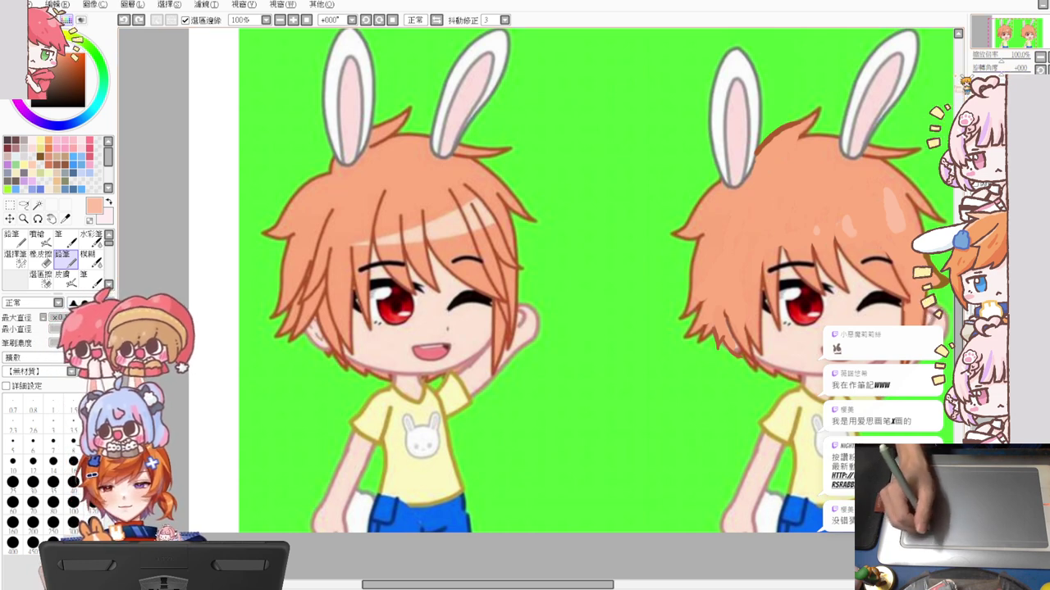
key("ctrl+z")
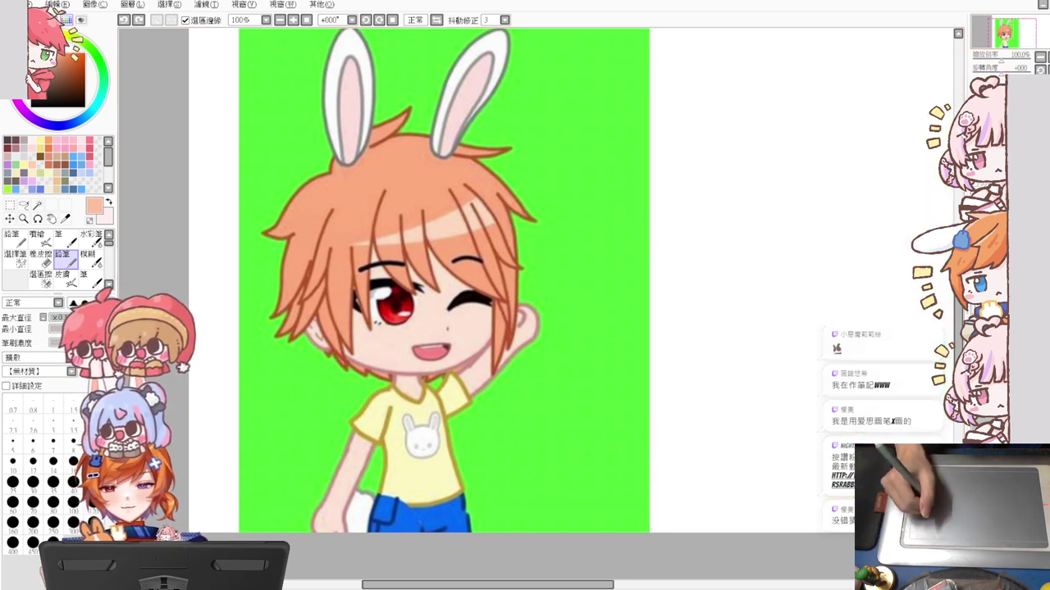
key("ctrl+z")
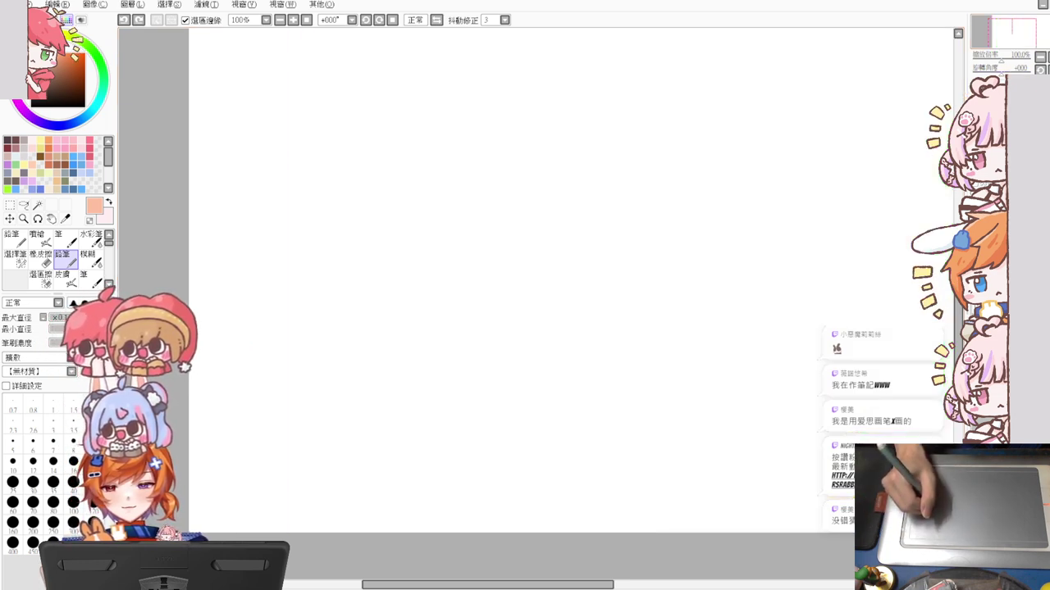
Draw a curved dark brown line on the blank canvas for the left side of a new character's head
left_click(63, 173)
left_click_drag(525, 238, 530, 238)
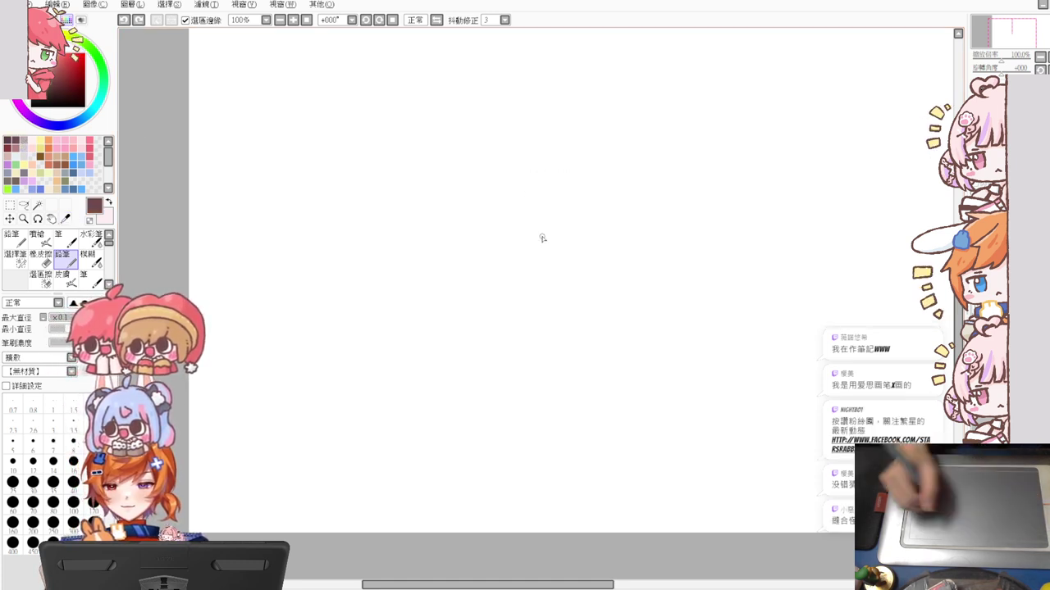
left_click_drag(501, 138, 493, 228)
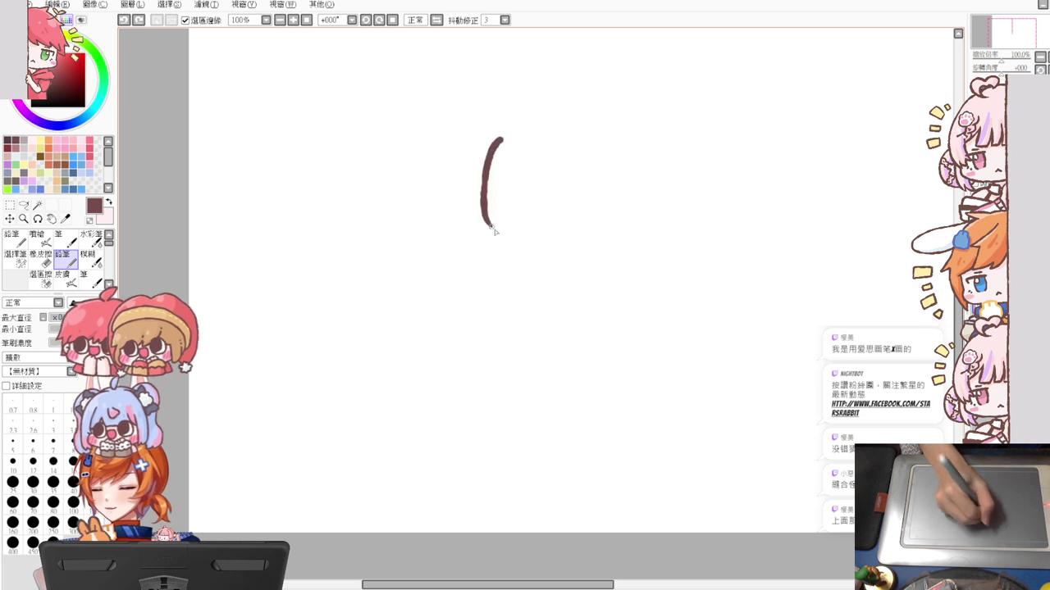
key("ctrl+z")
left_click_drag(492, 136, 462, 218)
key("ctrl+z")
mouse_move(495, 118)
left_mouse_down()
mouse_move(476, 136)
mouse_move(461, 207)
left_mouse_up()
Draw separate arcs for the head's crown and right side, leaving small gaps between the strokes
mouse_move(503, 112)
left_mouse_down()
mouse_move(584, 114)
mouse_move(612, 197)
left_mouse_up()
key("ctrl+z")
left_click_drag(603, 131, 613, 230)
key("ctrl+z")
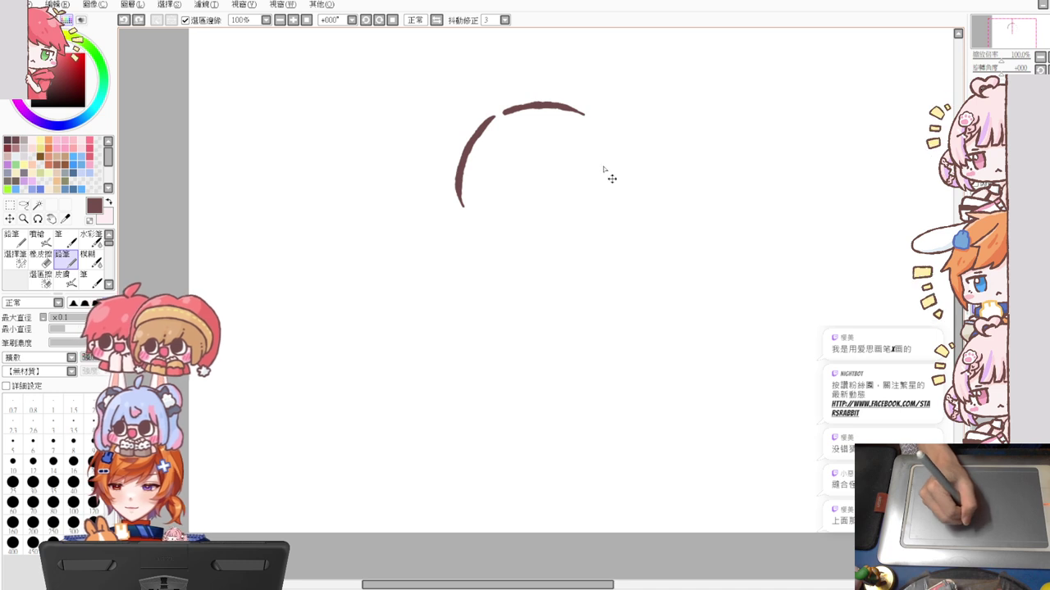
left_click_drag(596, 139, 607, 206)
key("ctrl+z")
left_click_drag(599, 130, 604, 210)
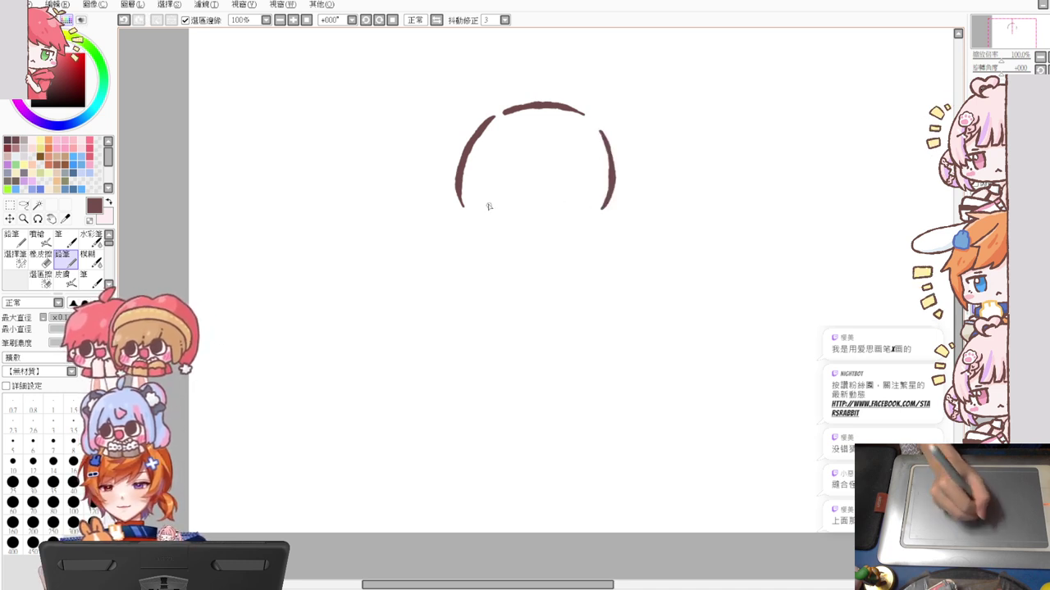
Close the underside of the head with a rounded cheek and a shallow chin line
mouse_move(457, 194)
left_mouse_down()
mouse_move(461, 230)
mouse_move(486, 231)
mouse_move(484, 241)
mouse_move(604, 227)
left_mouse_up()
key("ctrl+z")
key("ctrl+z")
left_click_drag(544, 241, 600, 223)
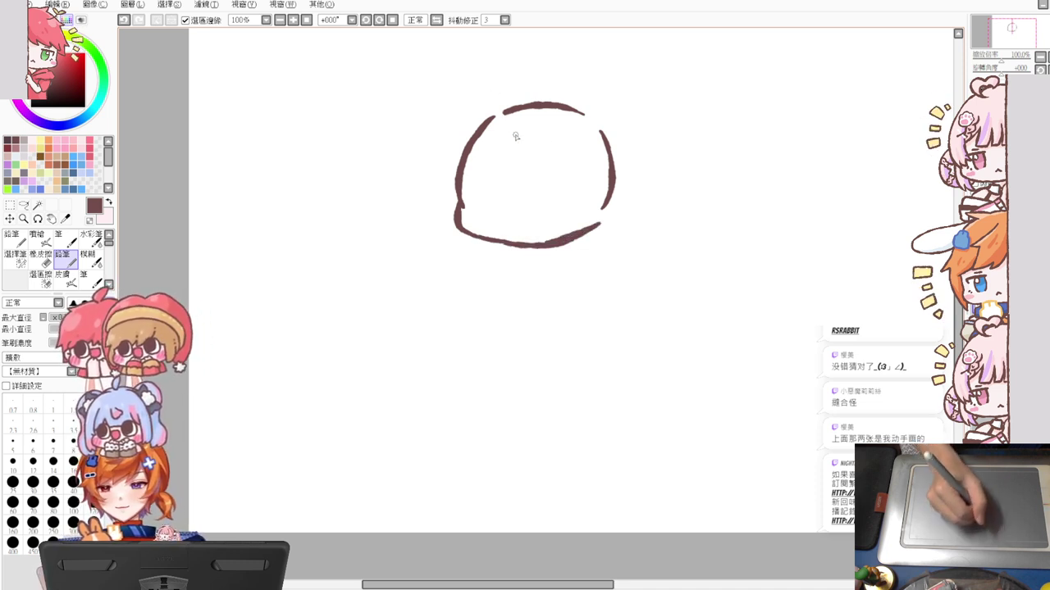
Draw the two flaring sides of the body below the chin and a small curved collar between them
left_click_drag(506, 244, 499, 293)
left_click_drag(563, 246, 571, 286)
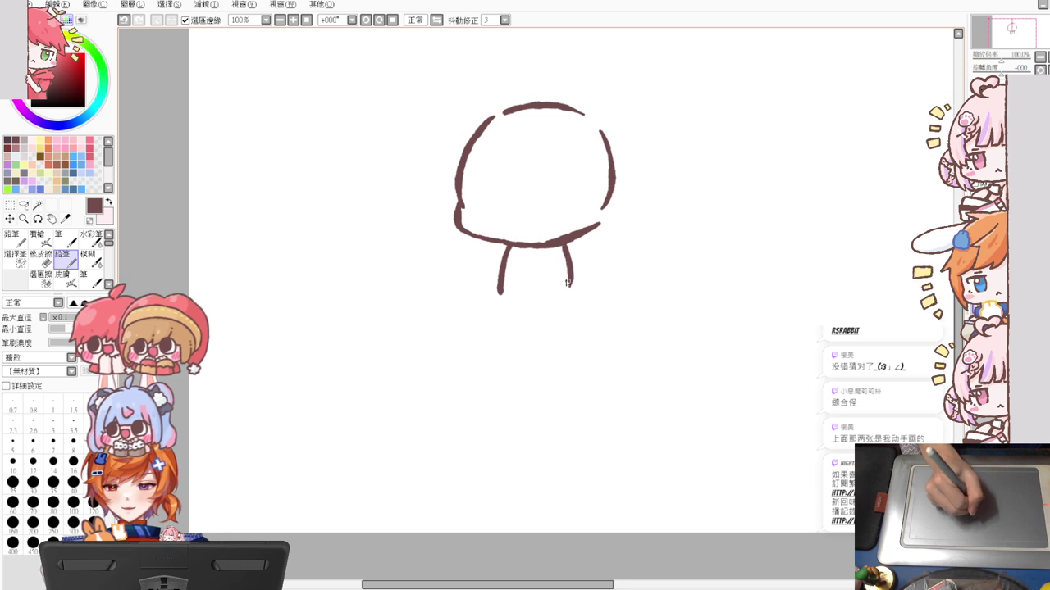
key("ctrl+z")
left_click_drag(563, 244, 572, 297)
left_click_drag(518, 246, 533, 248)
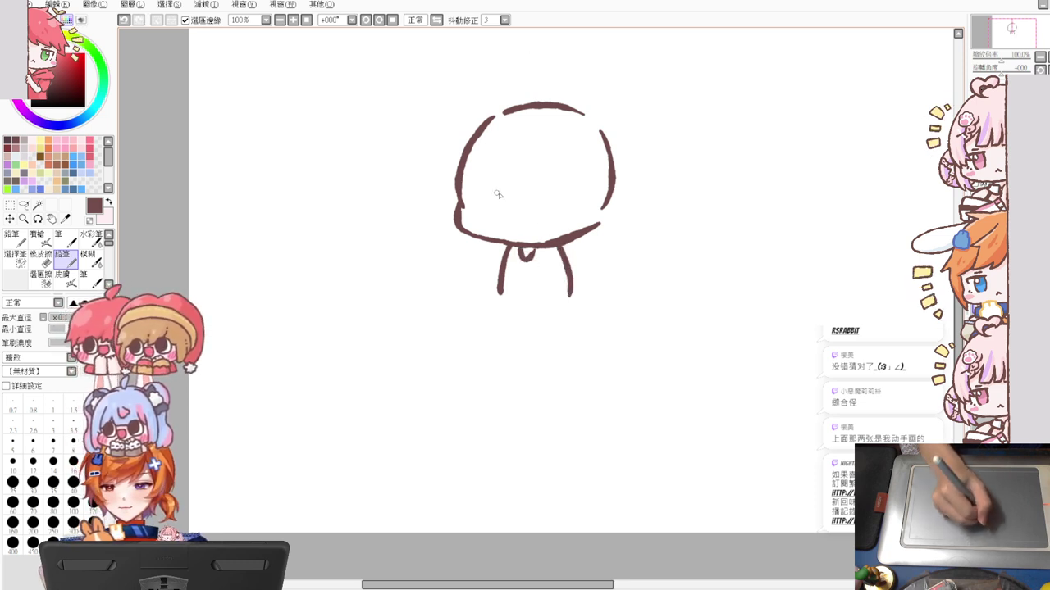
Add two filled oval eyes, a zigzag fringe and a side lock to the sketched head
mouse_move(482, 193)
left_mouse_down()
mouse_move(483, 210)
mouse_move(539, 208)
left_mouse_up()
mouse_move(451, 185)
left_mouse_down()
mouse_move(484, 170)
mouse_move(498, 186)
mouse_move(552, 164)
mouse_move(579, 187)
mouse_move(579, 239)
left_mouse_up()
left_click_drag(607, 207, 584, 237)
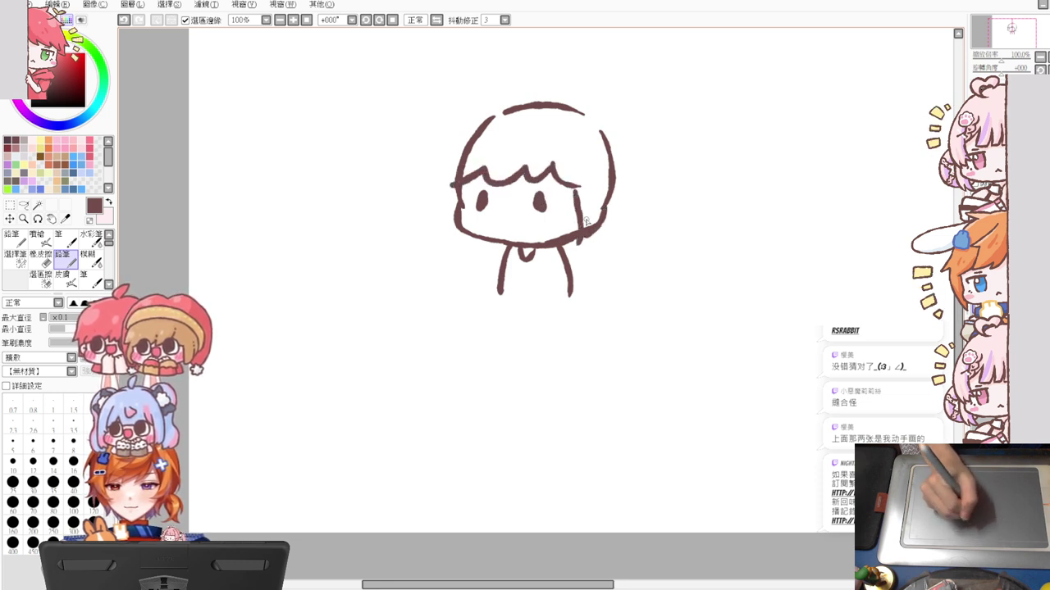
Draw a fuller hair silhouette with a small tuft around the head and erase the inner skull lines
mouse_move(473, 110)
left_mouse_down()
mouse_move(441, 151)
mouse_move(447, 220)
left_mouse_up()
mouse_move(486, 104)
left_mouse_down()
mouse_move(509, 86)
mouse_move(537, 84)
left_mouse_up()
key("ctrl+z")
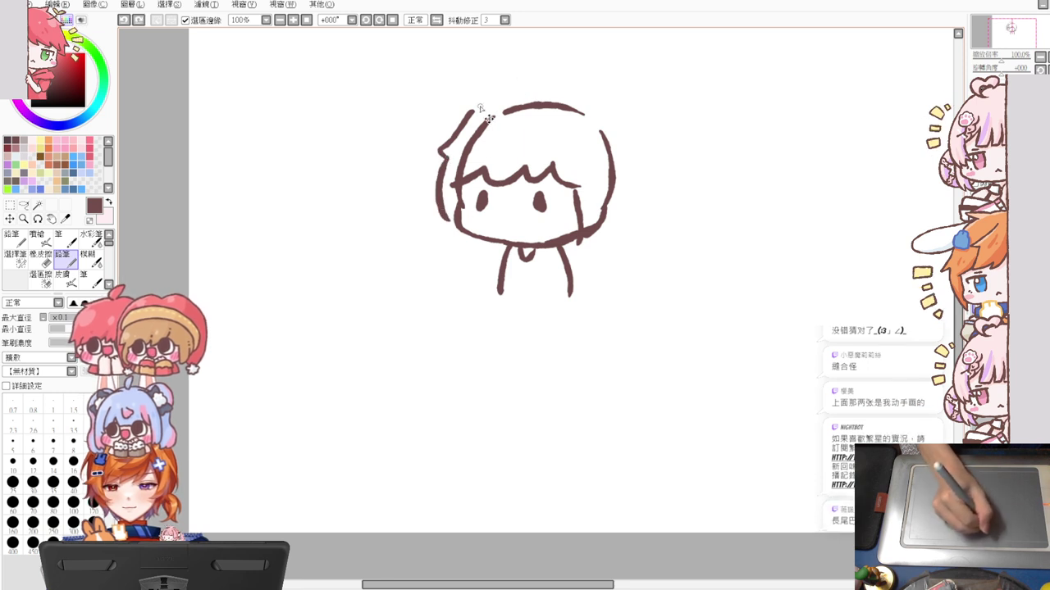
mouse_move(474, 108)
left_mouse_down()
mouse_move(524, 91)
mouse_move(582, 105)
mouse_move(587, 95)
mouse_move(626, 199)
mouse_move(612, 239)
mouse_move(584, 245)
left_mouse_up()
key("e")
mouse_move(457, 182)
left_mouse_down()
mouse_move(469, 142)
mouse_move(553, 107)
mouse_move(521, 106)
mouse_move(593, 141)
mouse_move(586, 126)
mouse_move(600, 145)
mouse_move(609, 204)
left_mouse_up()
key("n")
mouse_move(440, 215)
left_mouse_down()
mouse_move(449, 239)
mouse_move(468, 242)
left_mouse_up()
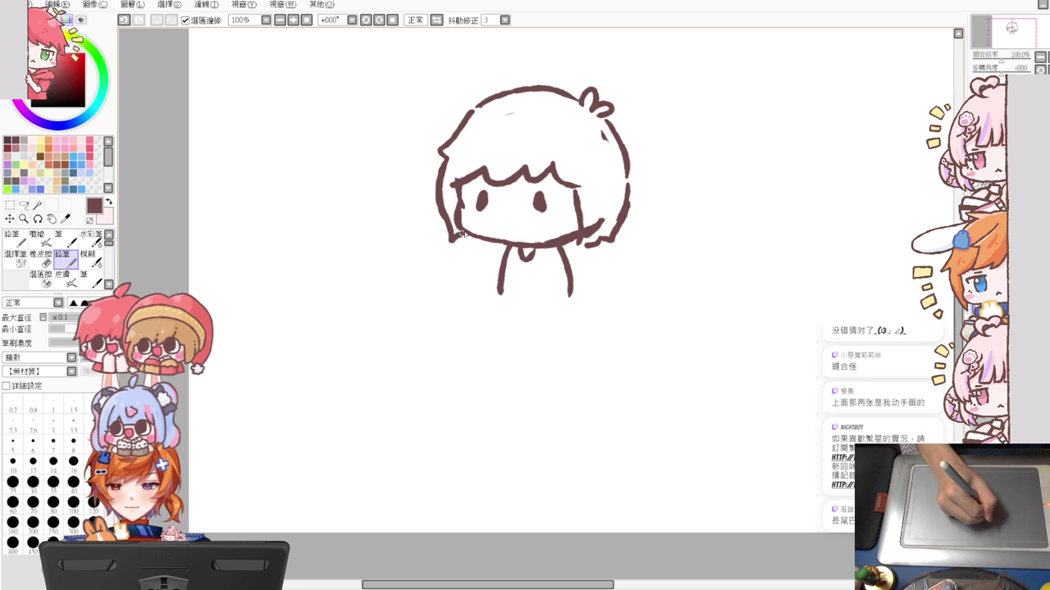
Erase the hair ends on the head's right side and redraw them as pointed locks beside the cheek
key("e")
mouse_move(577, 257)
left_mouse_down()
mouse_move(598, 251)
mouse_move(621, 218)
left_mouse_up()
key("n")
mouse_move(623, 164)
left_mouse_down()
mouse_move(617, 215)
mouse_move(625, 178)
mouse_move(607, 237)
mouse_move(580, 242)
left_mouse_up()
left_click_drag(603, 202, 592, 225)
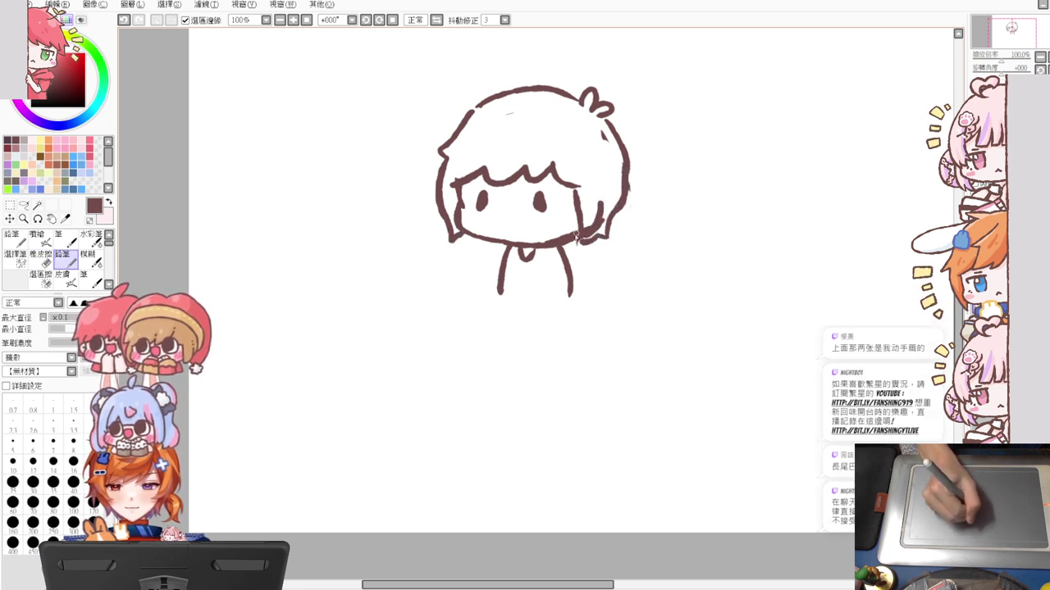
Draw two upright rabbit ears on top of the hair and erase the hairline crossing the right ear
scroll(498, 90, "up", 3)
mouse_move(456, 116)
left_mouse_down()
mouse_move(449, 179)
mouse_move(483, 124)
mouse_move(490, 169)
left_mouse_up()
left_click_drag(553, 123, 561, 183)
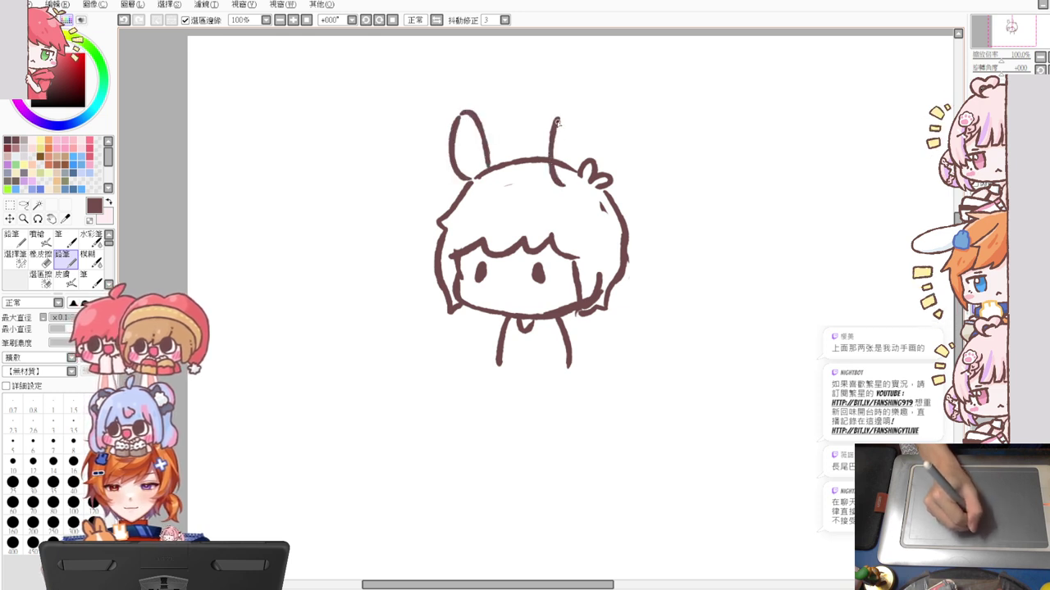
mouse_move(554, 125)
left_mouse_down()
mouse_move(586, 164)
mouse_move(576, 187)
mouse_move(565, 182)
mouse_move(575, 185)
left_mouse_up()
key("e")
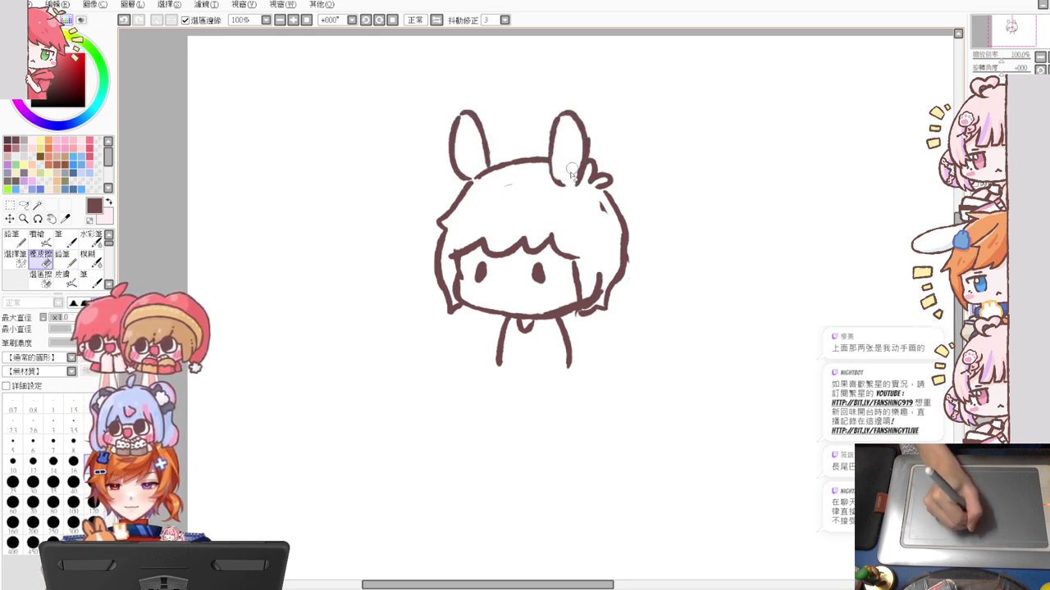
key("n")
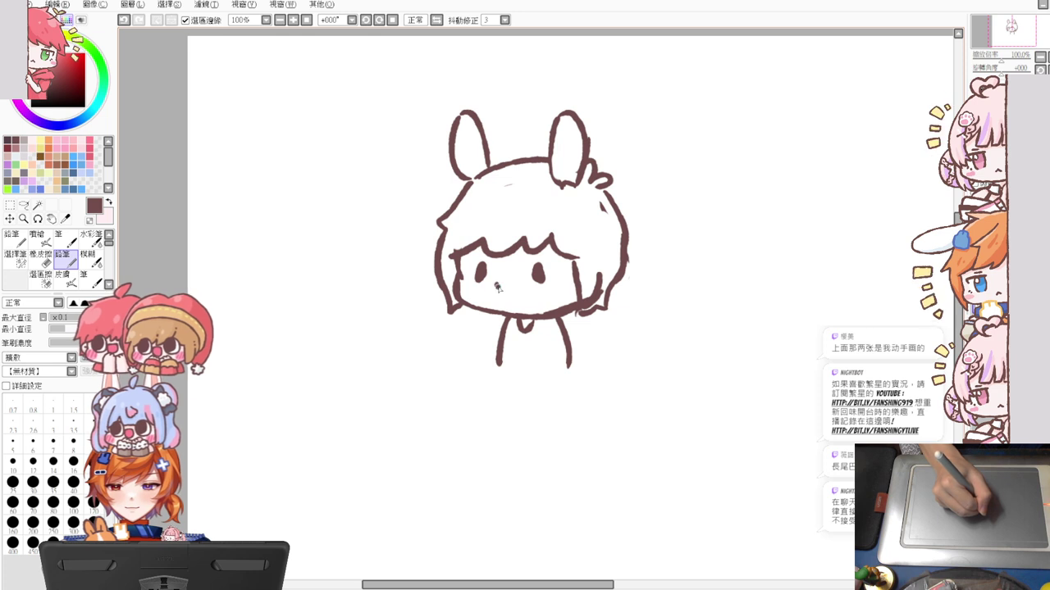
Add a small wavy mouth to the face and a little hand on the chest
left_click_drag(496, 284, 520, 283)
mouse_move(499, 361)
left_mouse_down()
mouse_move(510, 344)
mouse_move(523, 363)
left_mouse_up()
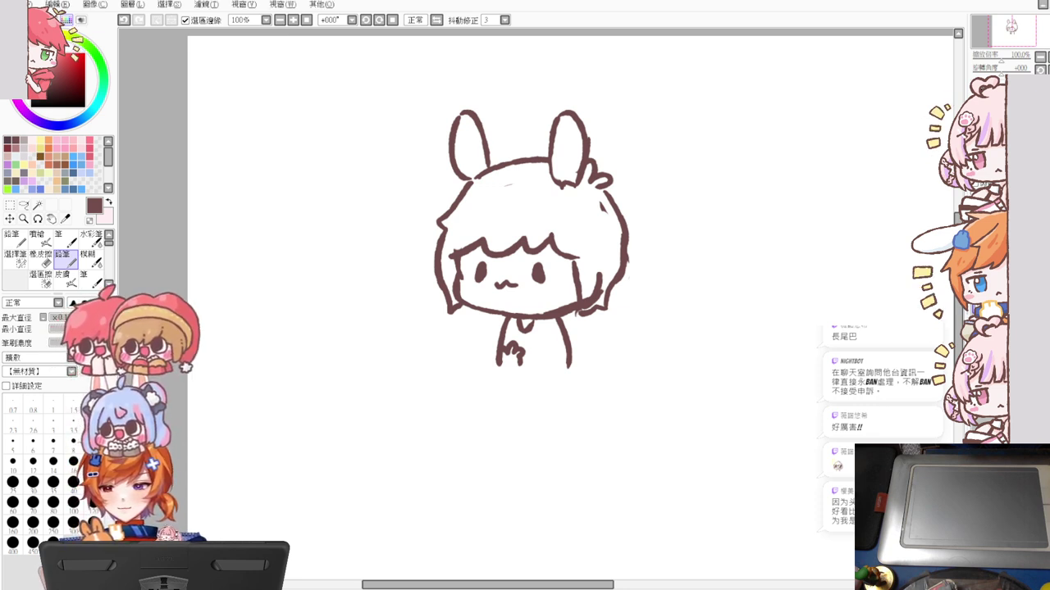
left_click(763, 371)
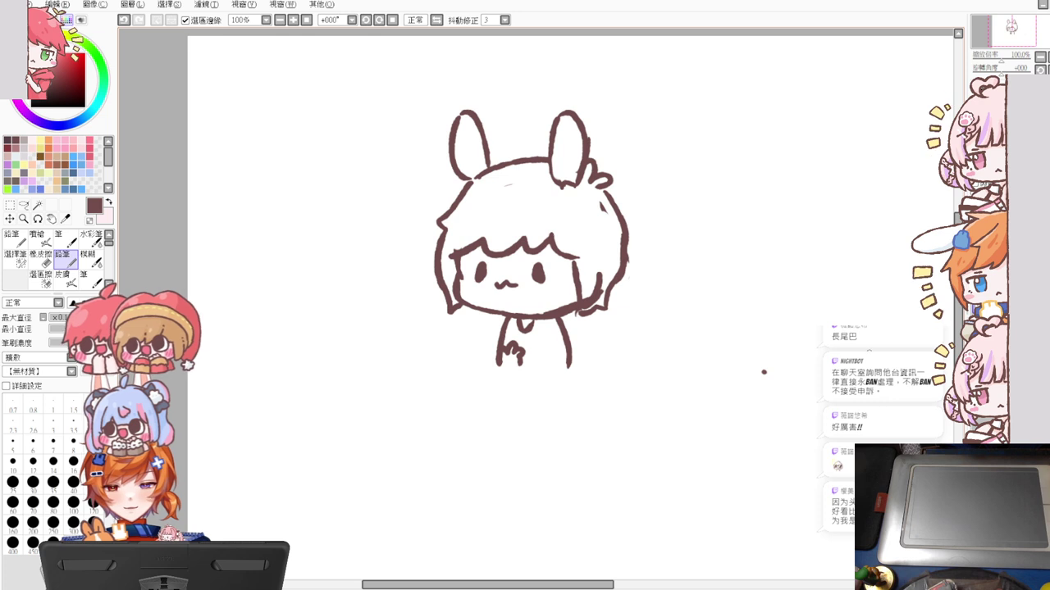
key("ctrl+z")
Clear the rabbit-eared sketch and paste the picture of the two blond boys' heads into the middle of the canvas
key("Delete")
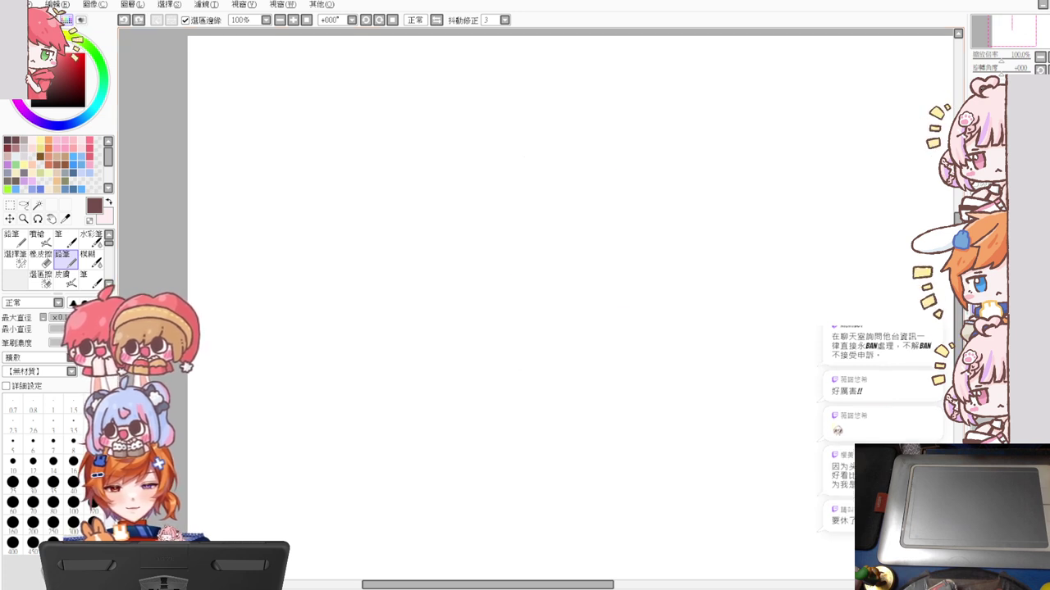
key("ctrl+v")
left_click_drag(547, 174, 680, 347)
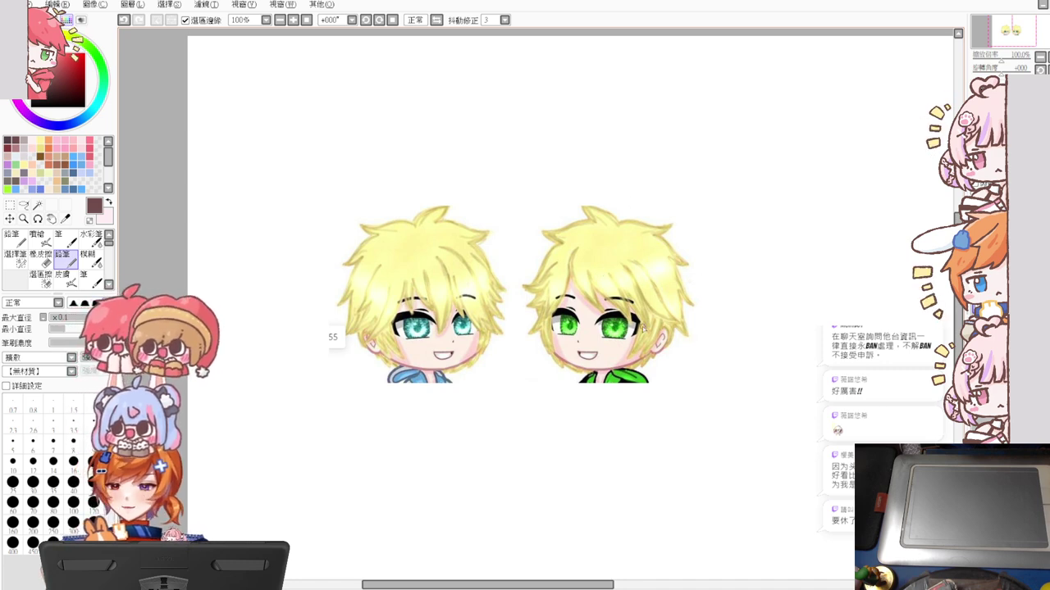
scroll(643, 328, "up", 2)
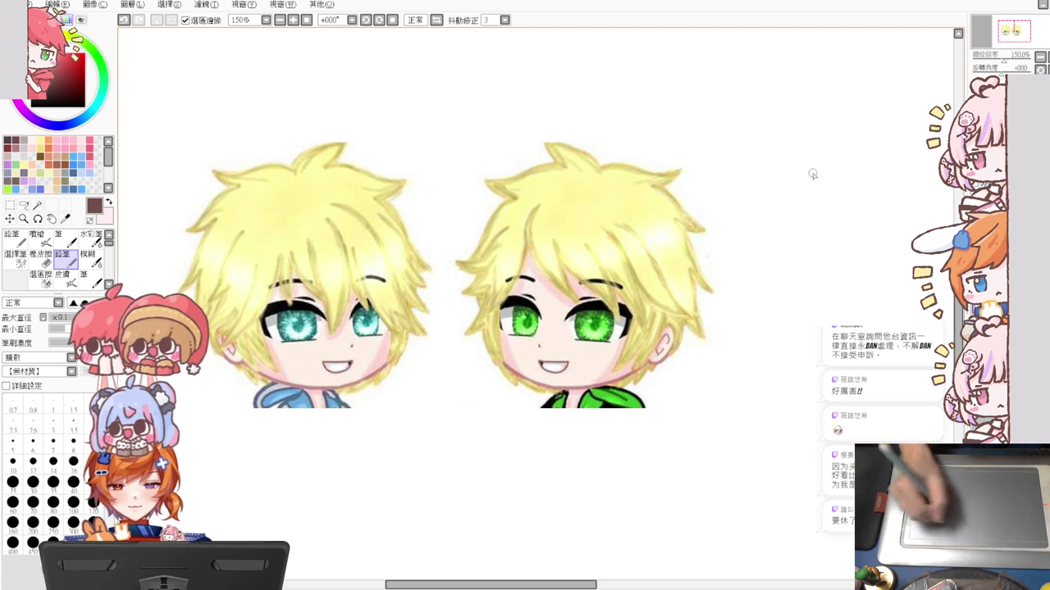
Draw a jagged dark brown hair outline beside the heads and retrace it in sampled light and darker yellow at brush size 2.6
mouse_move(728, 188)
left_mouse_down()
mouse_move(815, 190)
mouse_move(796, 208)
mouse_move(820, 254)
left_mouse_up()
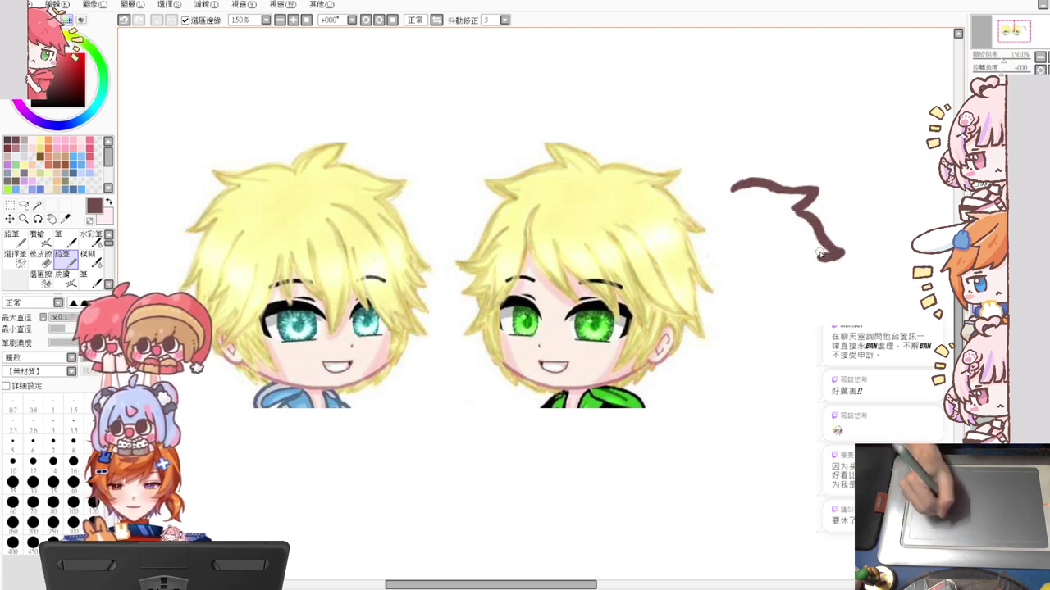
left_click(100, 74)
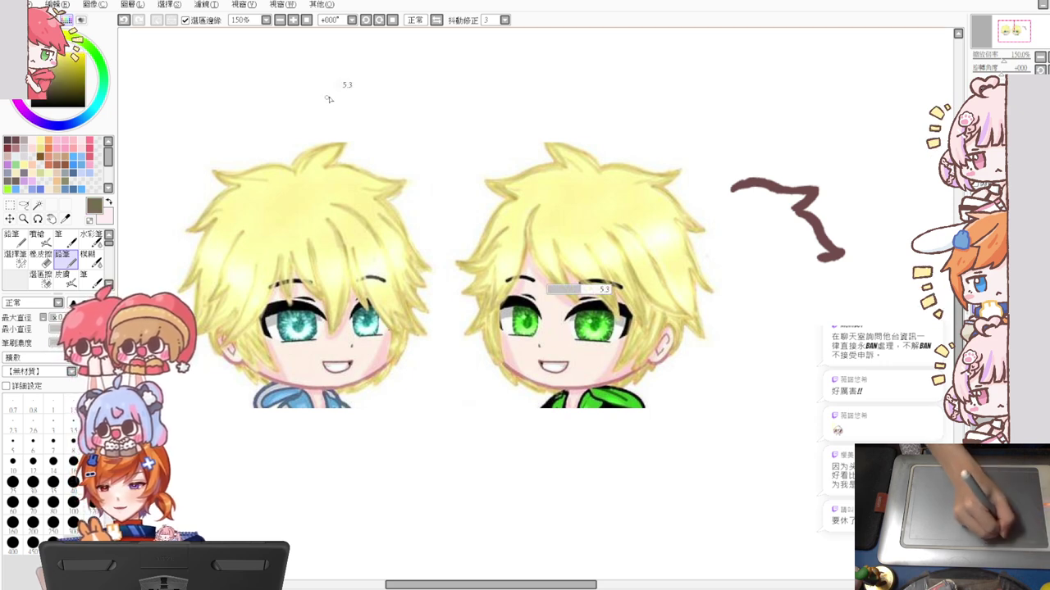
left_click_drag(730, 190, 784, 195)
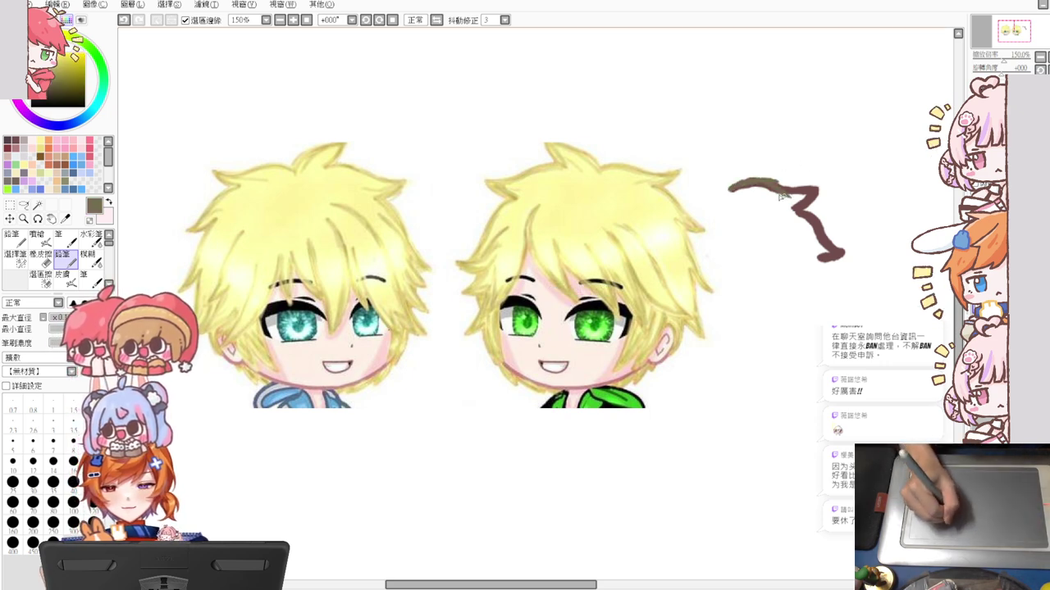
key("ctrl+z")
left_click(622, 188, "alt")
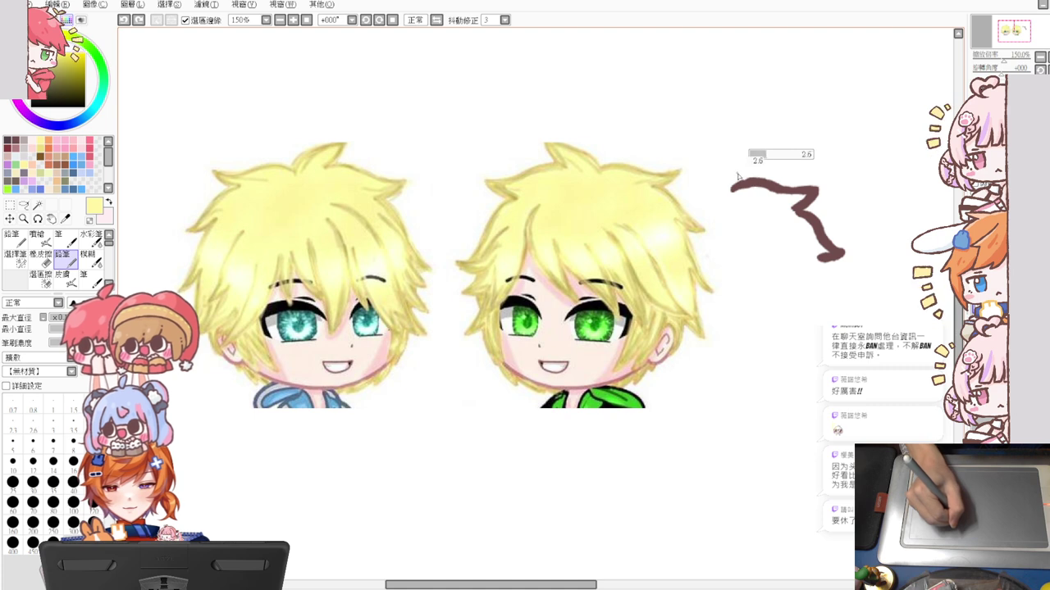
mouse_move(731, 190)
left_mouse_down()
mouse_move(826, 176)
mouse_move(806, 187)
mouse_move(796, 207)
left_mouse_up()
left_click(630, 161, "alt")
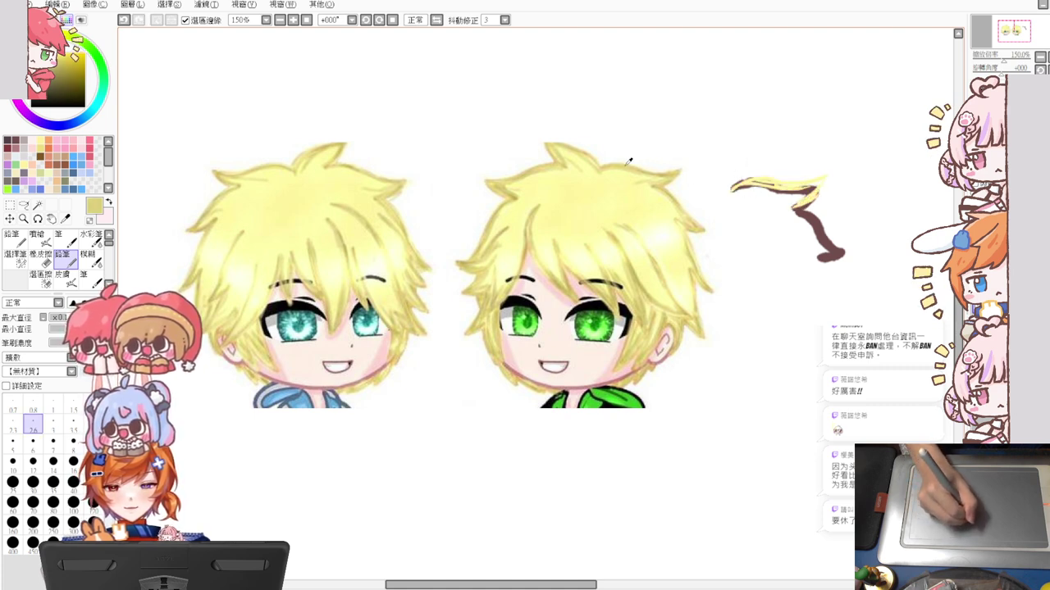
mouse_move(730, 187)
left_mouse_down()
mouse_move(825, 179)
mouse_move(796, 209)
mouse_move(804, 231)
mouse_move(792, 213)
mouse_move(837, 259)
mouse_move(864, 251)
mouse_move(832, 260)
left_mouse_up()
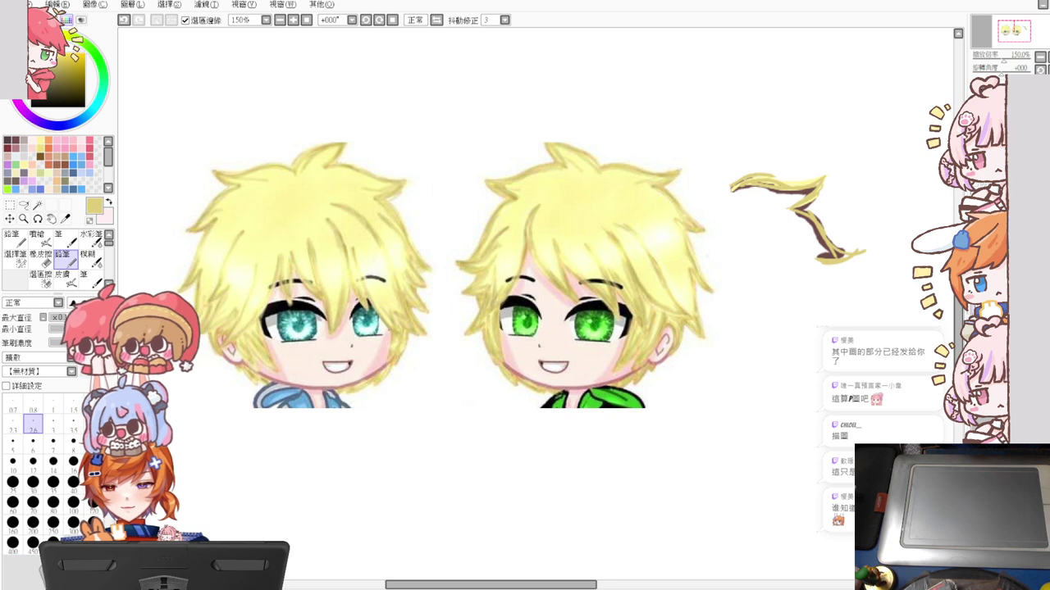
Replace the heads and sample lines with the pasted full-body picture of the two blond boys, centred on the canvas
key("Delete")
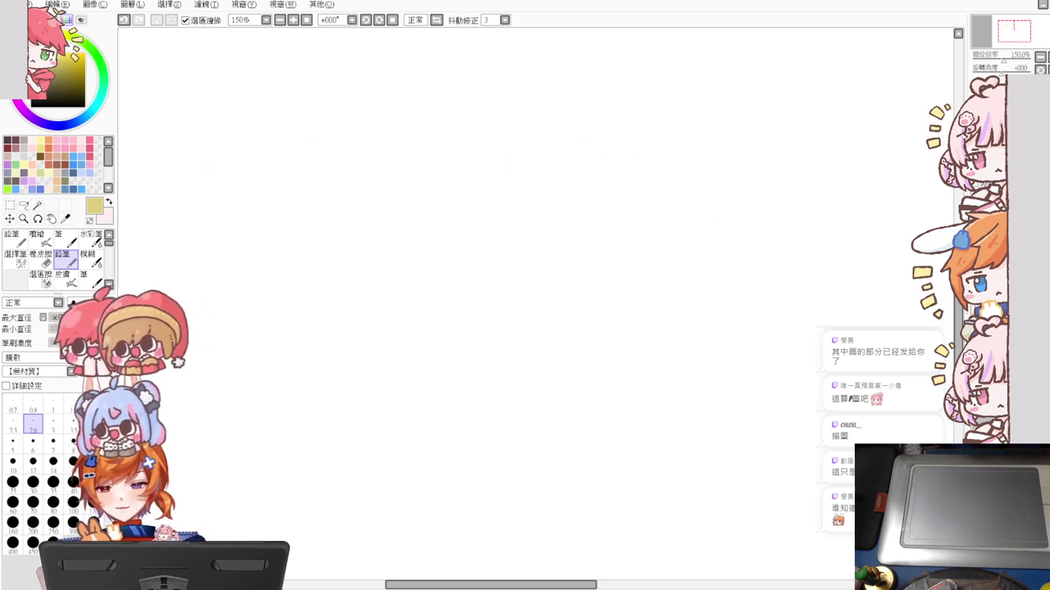
key("ctrl+v")
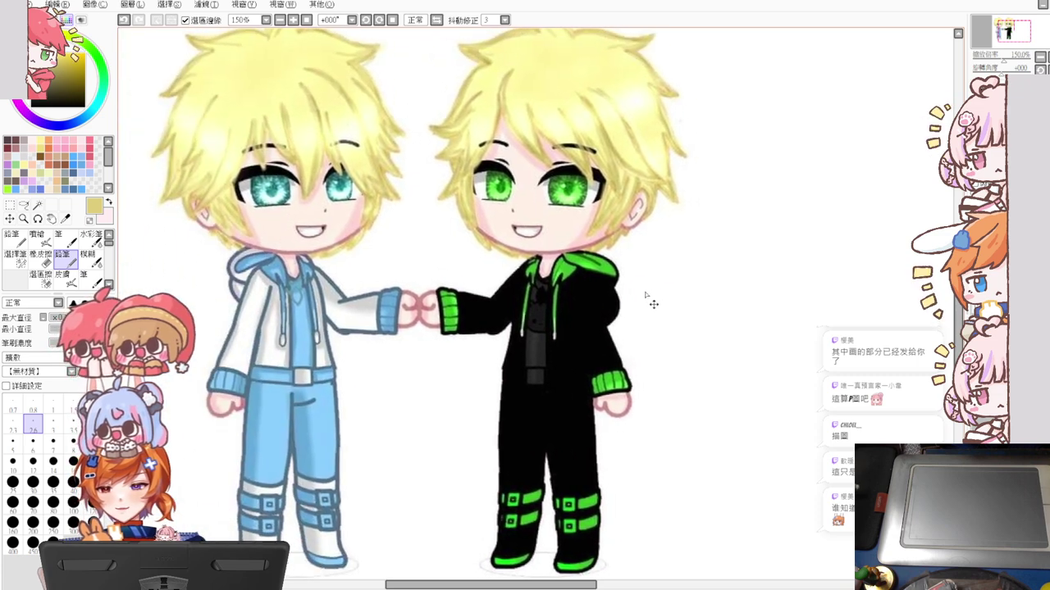
left_click_drag(653, 304, 676, 294)
left_click(281, 20)
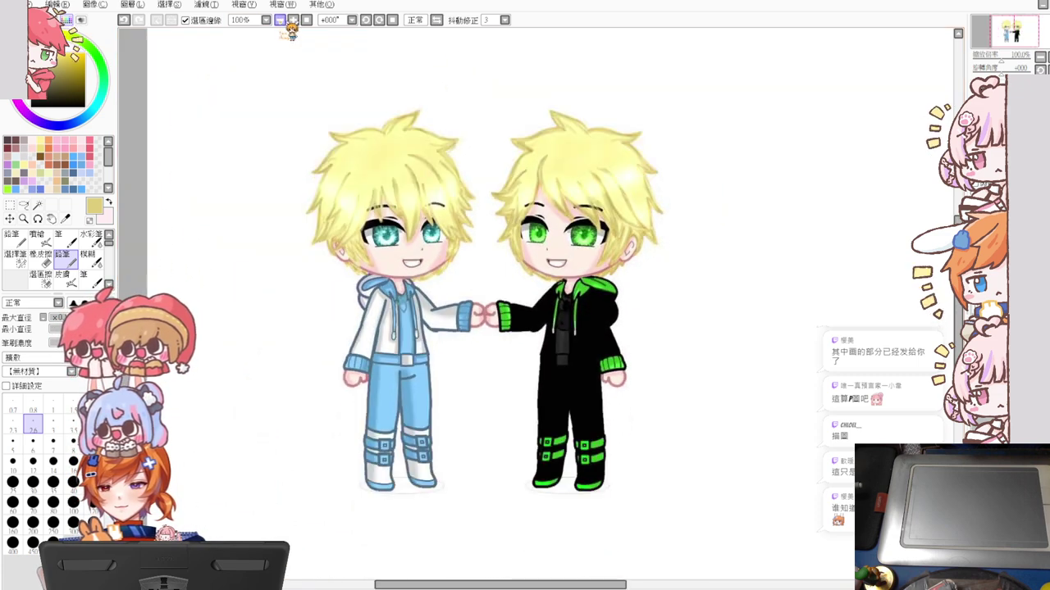
left_click_drag(492, 312, 568, 351)
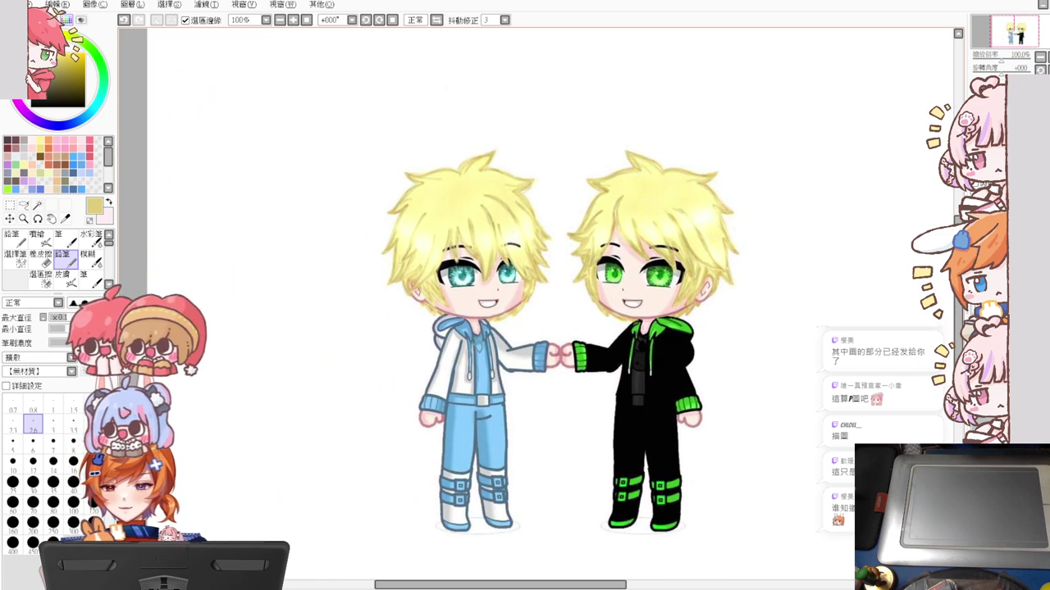
Compare the two blond boys with the pasted green-background picture of the rabbit-eared boy, leaving only the blond pair near the canvas centre
key("ctrl+v")
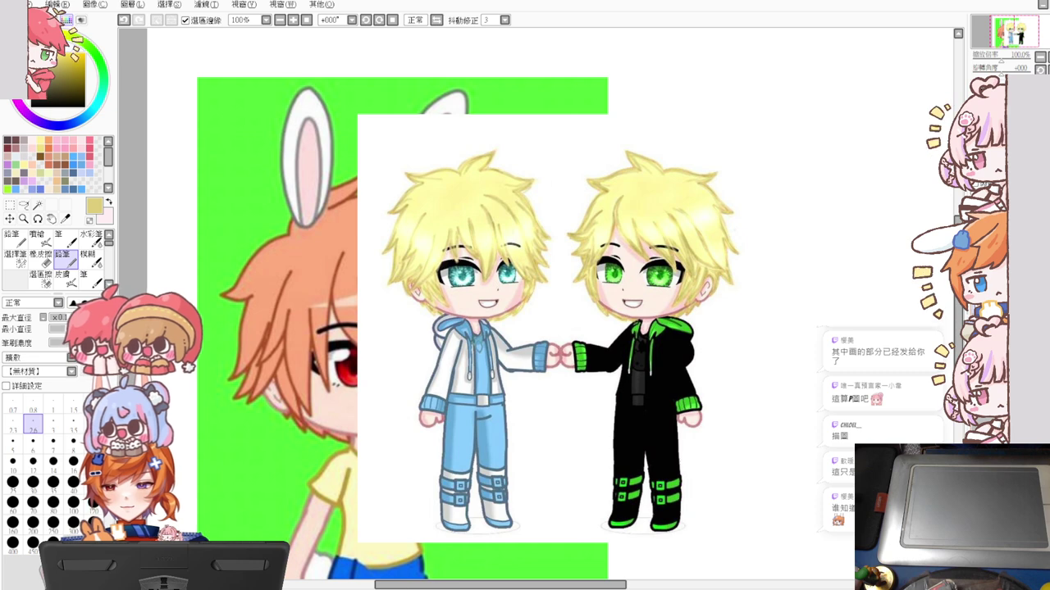
left_click_drag(503, 309, 673, 347)
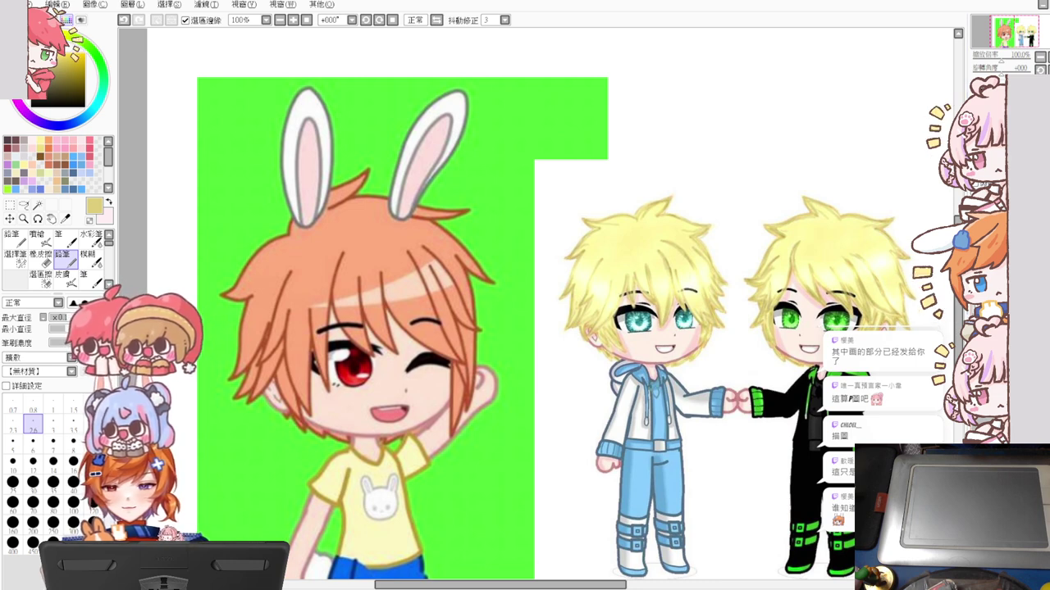
key("Delete")
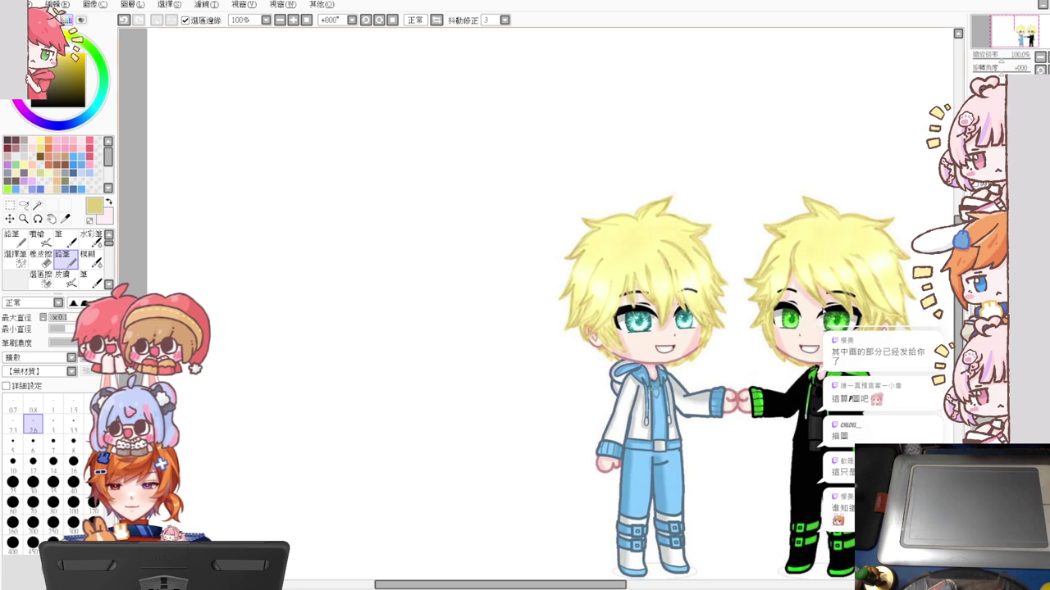
left_click_drag(654, 367, 408, 324)
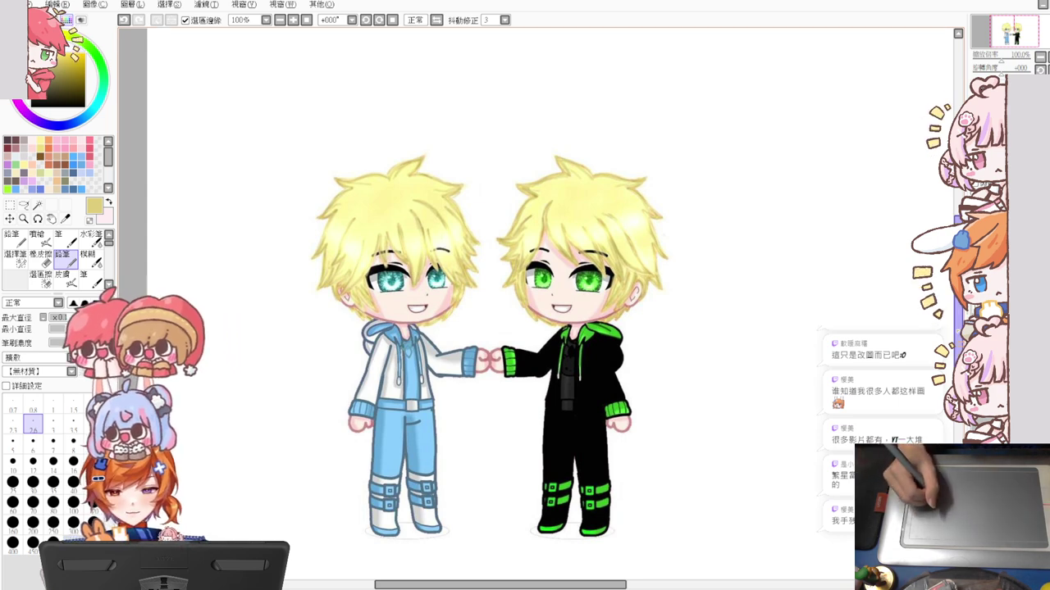
Bring back the rabbit-eared sketch in place of the two blond boys and choose dark brown as the drawing colour
scroll(901, 298, "up", 1)
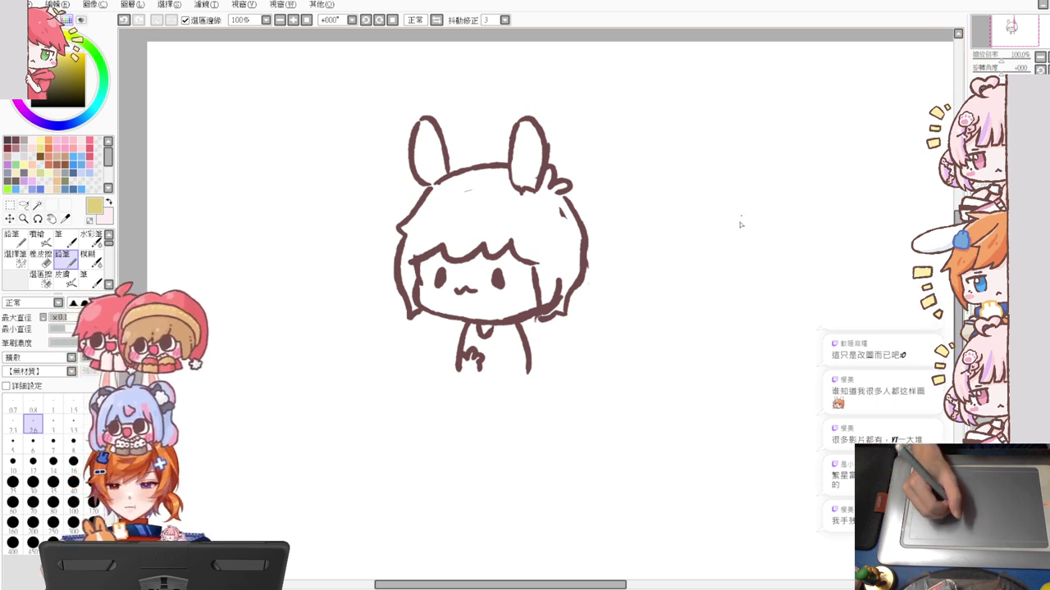
left_click(15, 141)
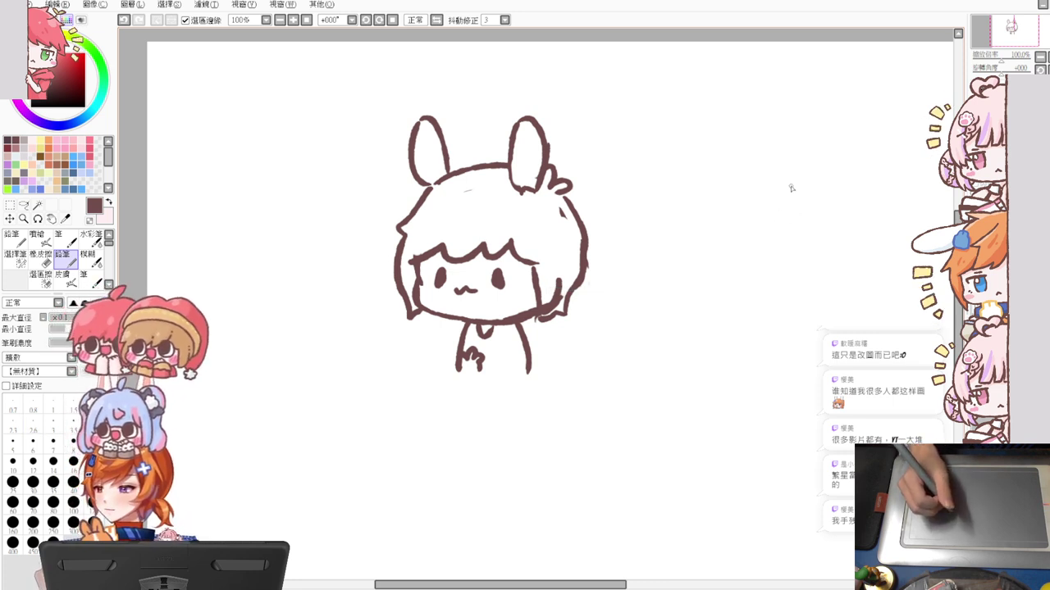
left_click(771, 208)
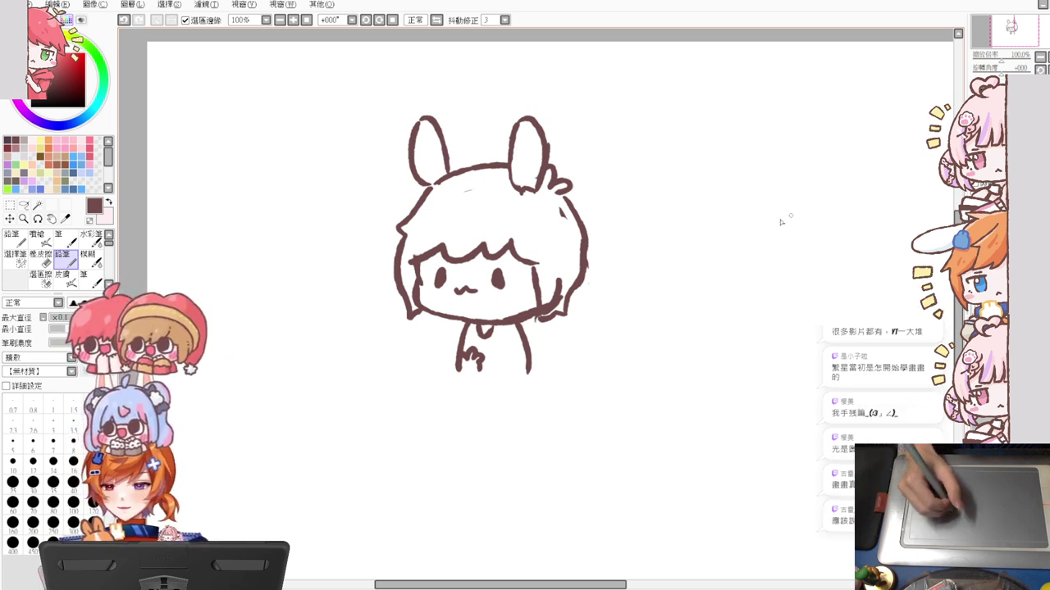
Try freehand circles in the blank areas around the rabbit-eared sketch and undo them all
mouse_move(696, 197)
left_mouse_down()
mouse_move(677, 279)
mouse_move(703, 197)
left_mouse_up()
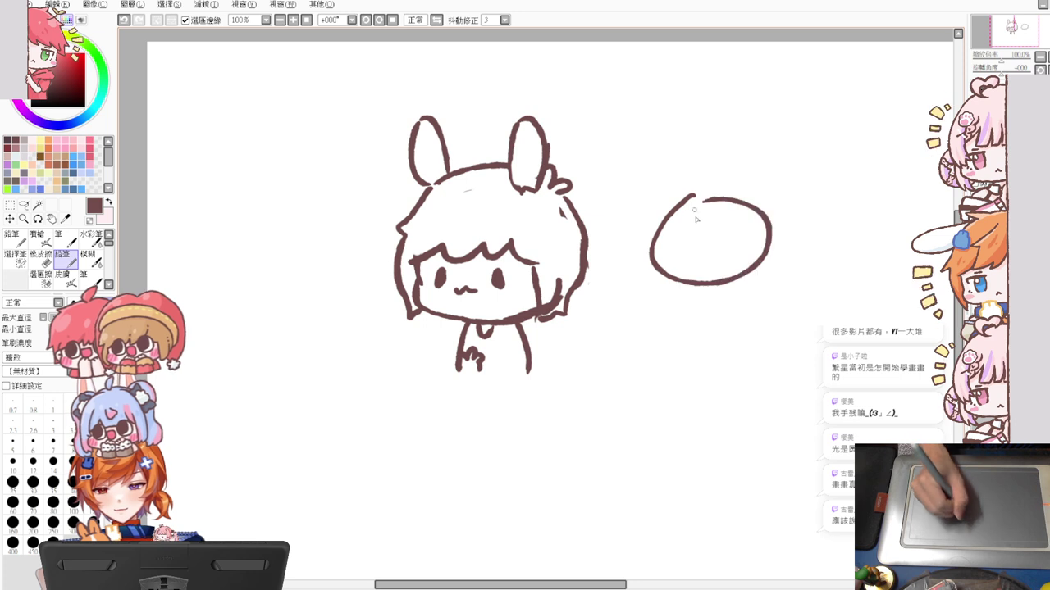
key("ctrl+z")
mouse_move(678, 312)
left_mouse_down()
mouse_move(628, 266)
mouse_move(741, 268)
mouse_move(681, 310)
left_mouse_up()
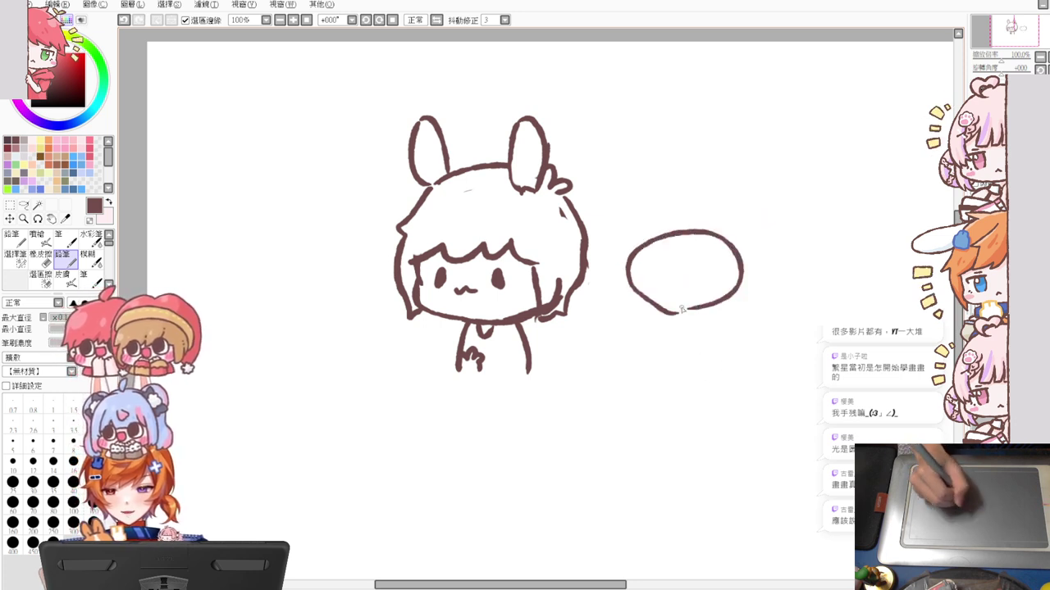
mouse_move(662, 447)
left_mouse_down()
mouse_move(651, 443)
mouse_move(665, 433)
left_mouse_up()
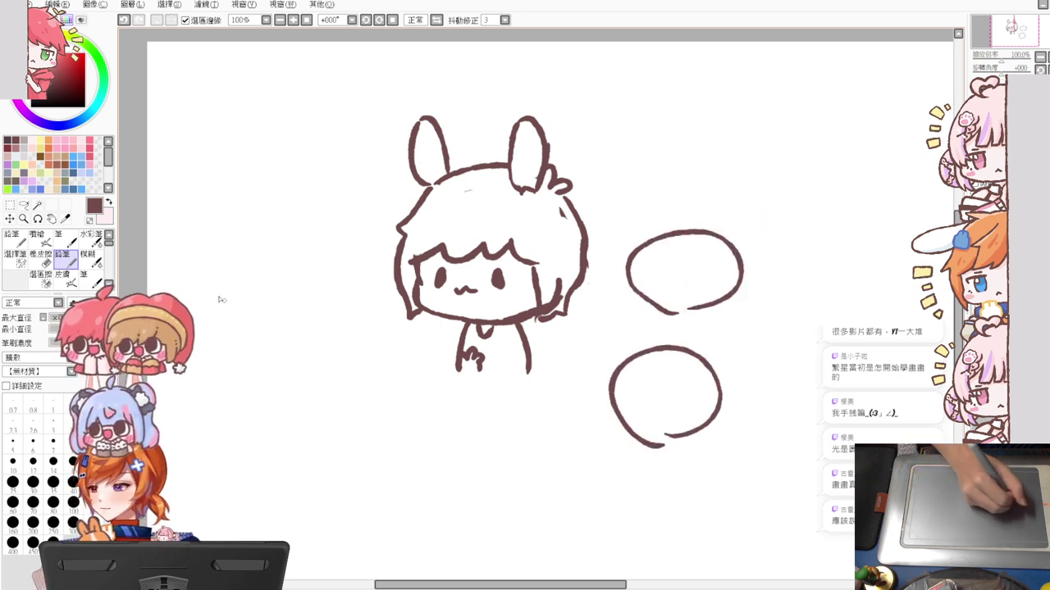
key("ctrl+z")
key("ctrl+z")
mouse_move(246, 338)
left_mouse_down()
mouse_move(221, 326)
mouse_move(256, 256)
mouse_move(246, 337)
left_mouse_up()
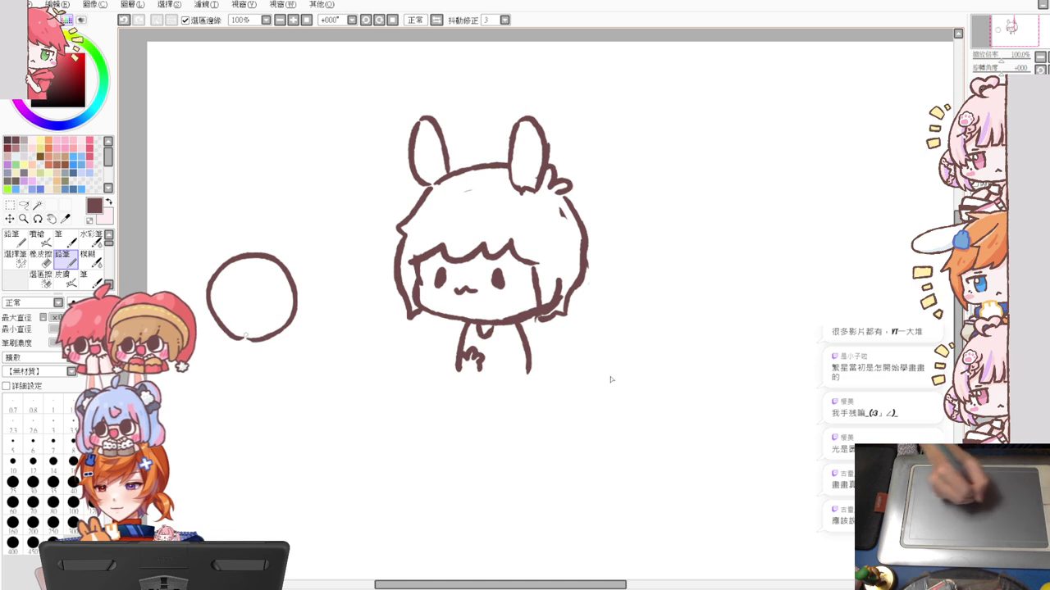
mouse_move(632, 385)
left_mouse_down()
mouse_move(590, 356)
mouse_move(689, 306)
mouse_move(656, 385)
left_mouse_up()
mouse_move(709, 197)
left_mouse_down()
mouse_move(775, 129)
mouse_move(728, 216)
left_mouse_up()
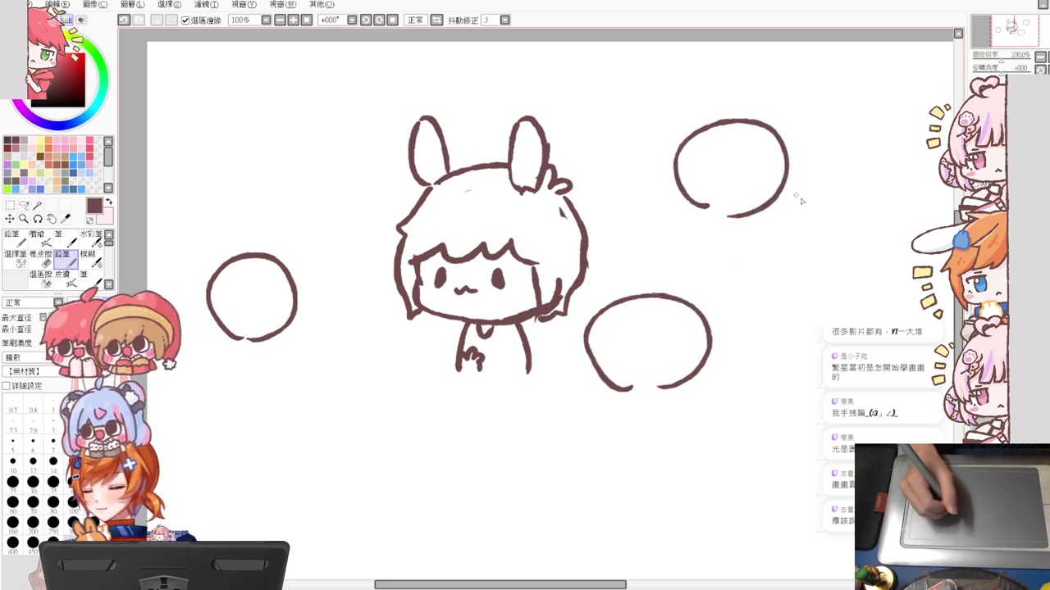
key("ctrl+z")
key("ctrl+z")
key("ctrl+z")
Draw two shaded oval eyes with a small open mouth between them beside the rabbit-eared sketch, plus a small circle below them
left_click_drag(677, 221, 658, 283)
key("ctrl+z")
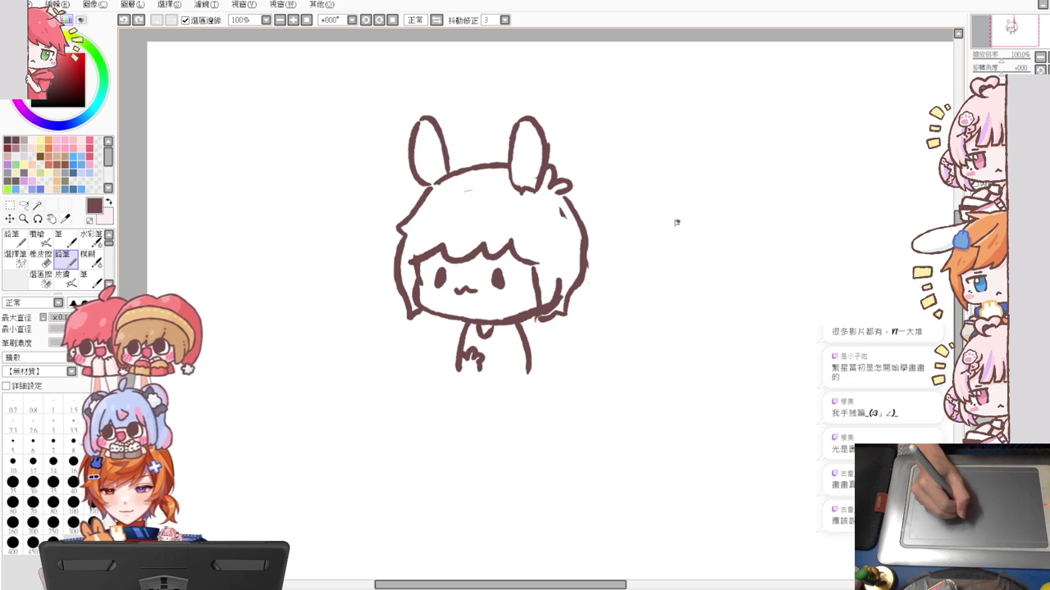
mouse_move(676, 223)
left_mouse_down()
mouse_move(688, 300)
mouse_move(675, 224)
mouse_move(695, 282)
mouse_move(671, 237)
mouse_move(660, 247)
mouse_move(670, 271)
mouse_move(690, 228)
mouse_move(671, 282)
mouse_move(661, 250)
mouse_move(684, 246)
left_mouse_up()
key("ctrl+z")
key("ctrl+z")
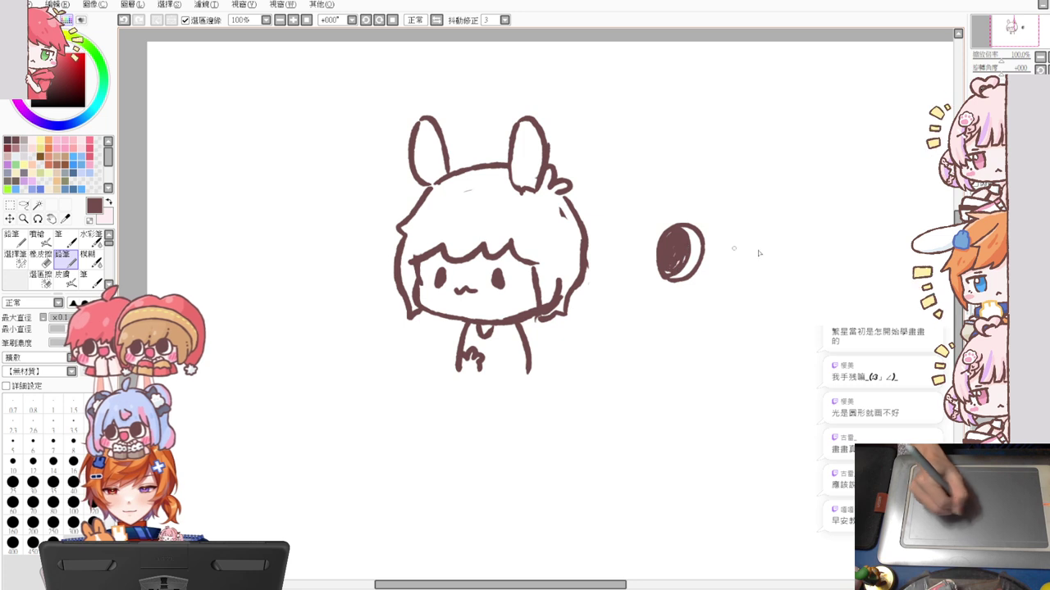
mouse_move(735, 279)
left_mouse_down()
mouse_move(777, 250)
mouse_move(745, 286)
mouse_move(740, 237)
mouse_move(738, 284)
mouse_move(746, 266)
mouse_move(709, 273)
mouse_move(726, 292)
left_mouse_up()
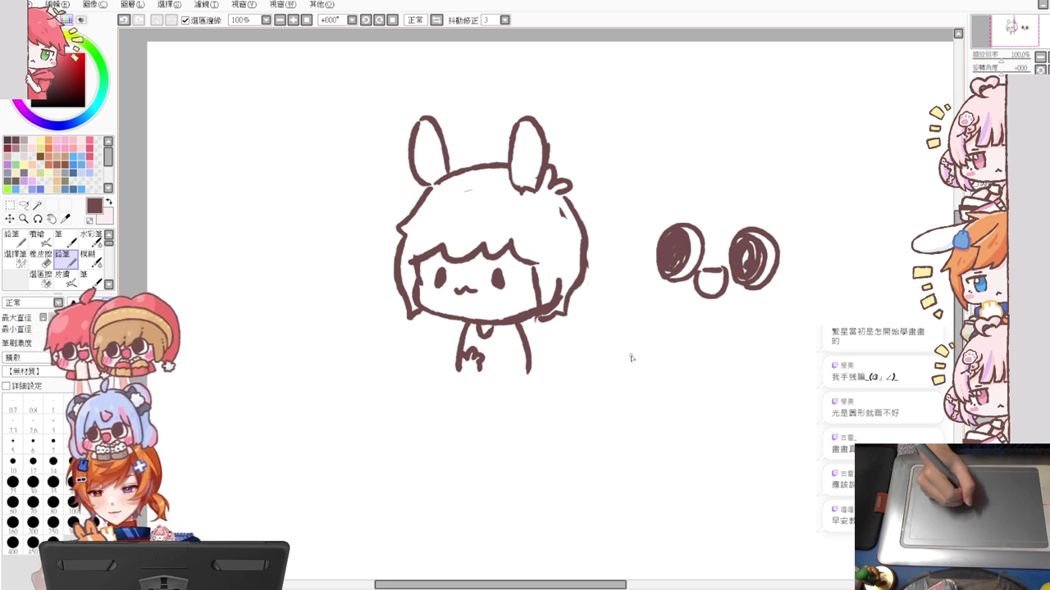
left_click_drag(628, 335, 638, 392)
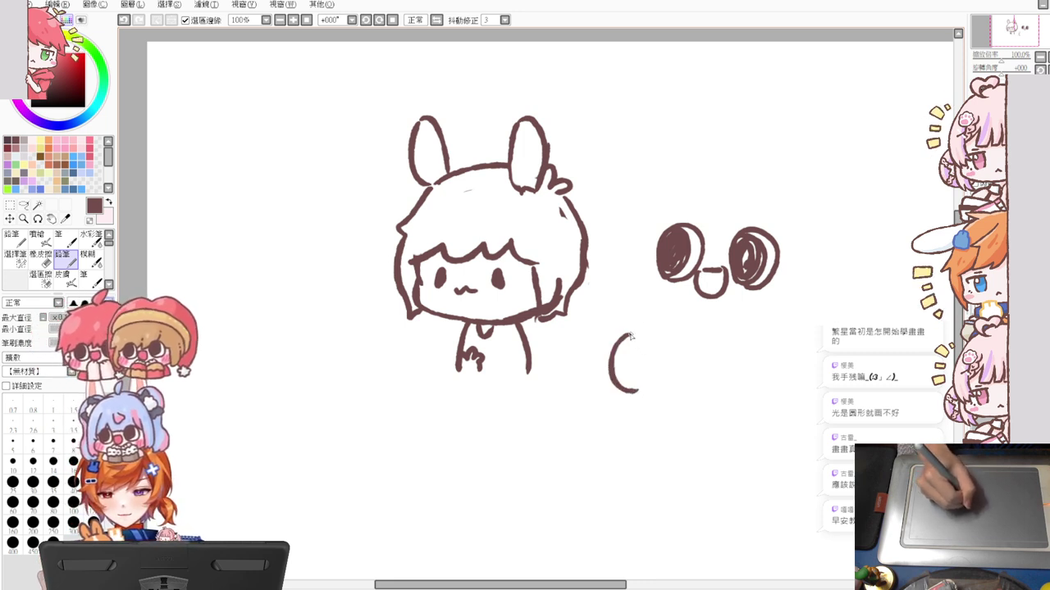
mouse_move(631, 336)
left_mouse_down()
mouse_move(661, 382)
mouse_move(637, 394)
left_mouse_up()
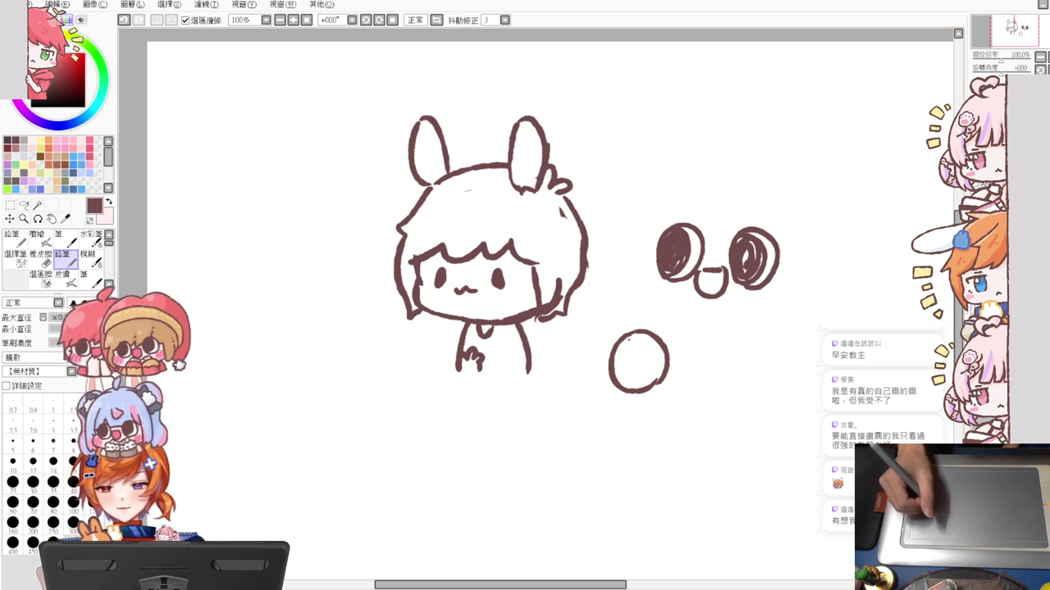
Clear the demonstration sketches and bring up the grey-haired cat-eared chibi drawing, showing only its pale rough sketch
key("Delete")
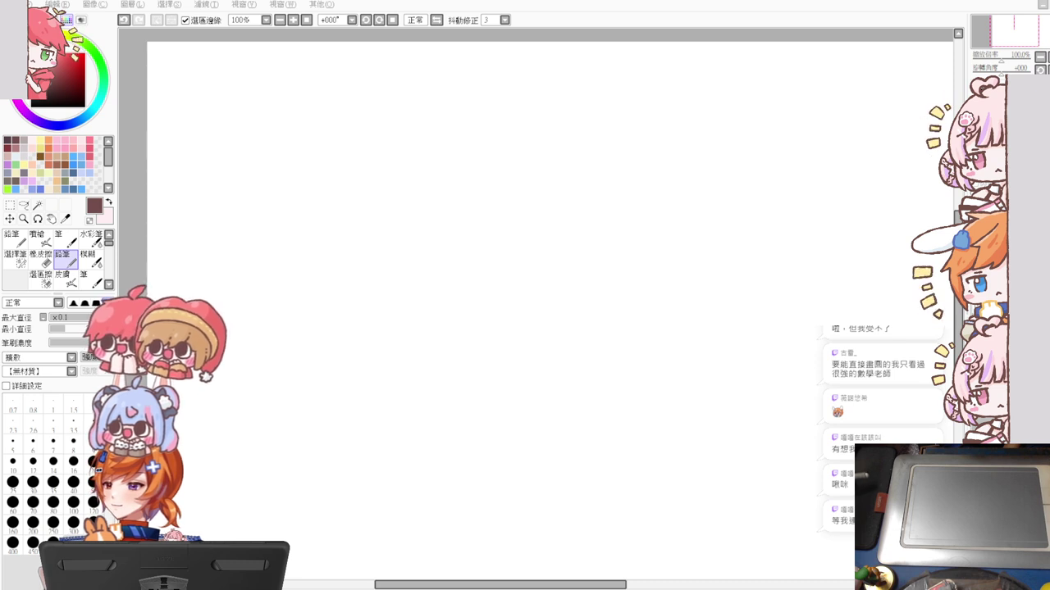
key("ctrl+w")
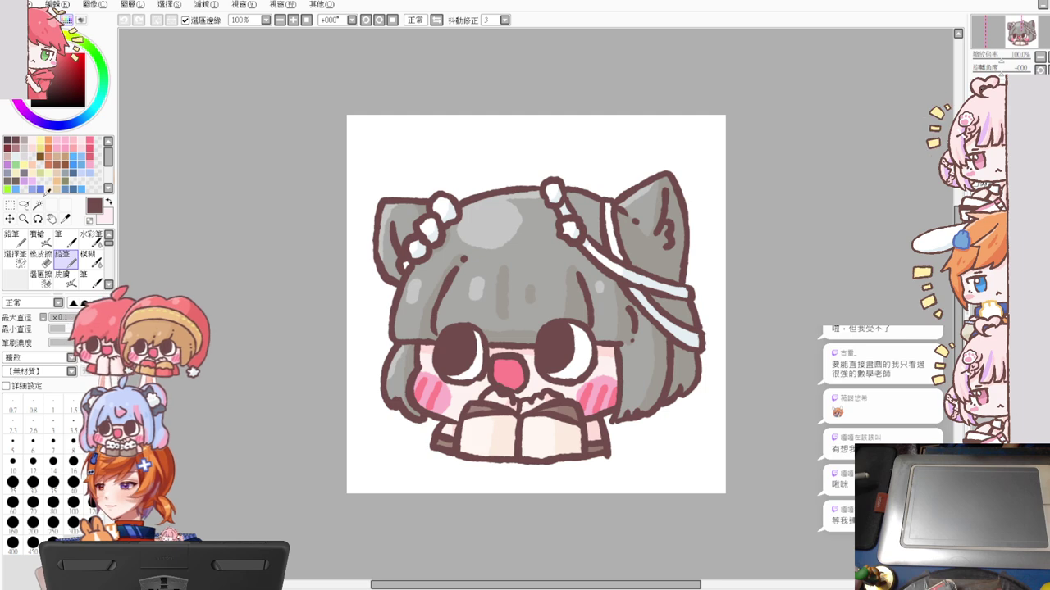
key("ctrl+Tab")
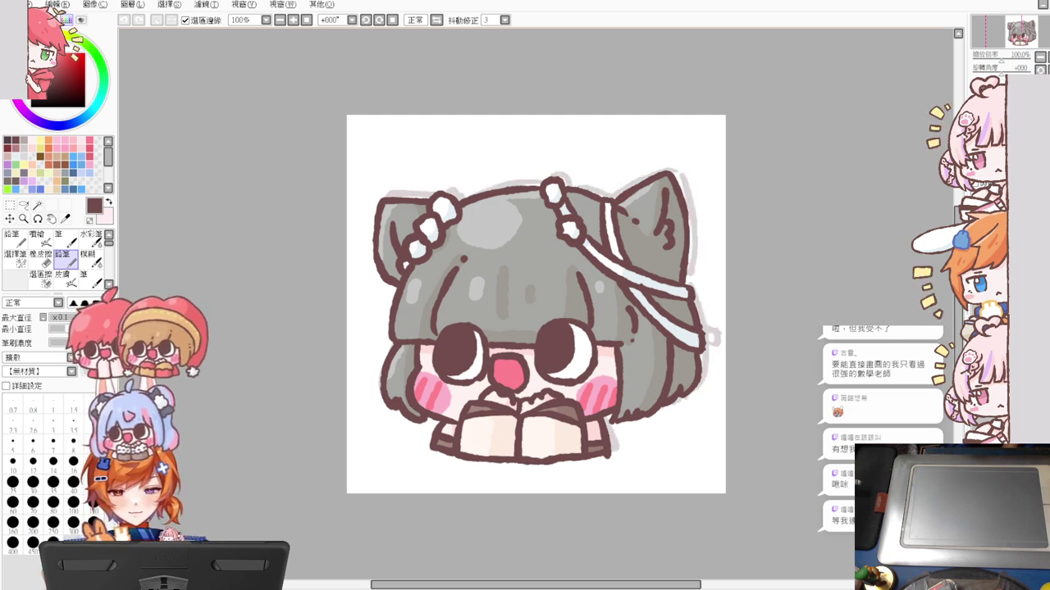
key("ctrl+Tab")
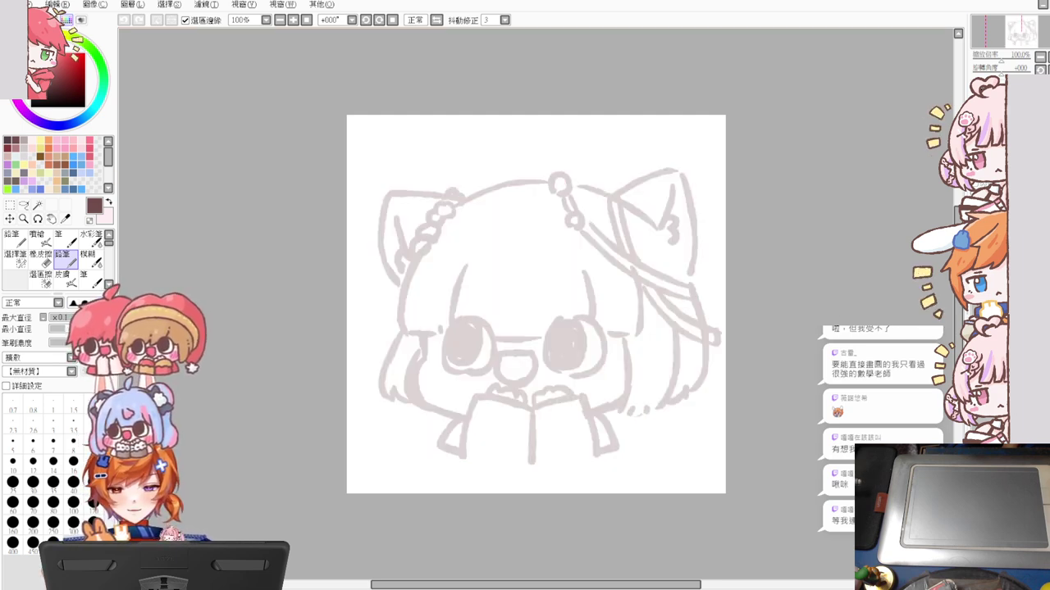
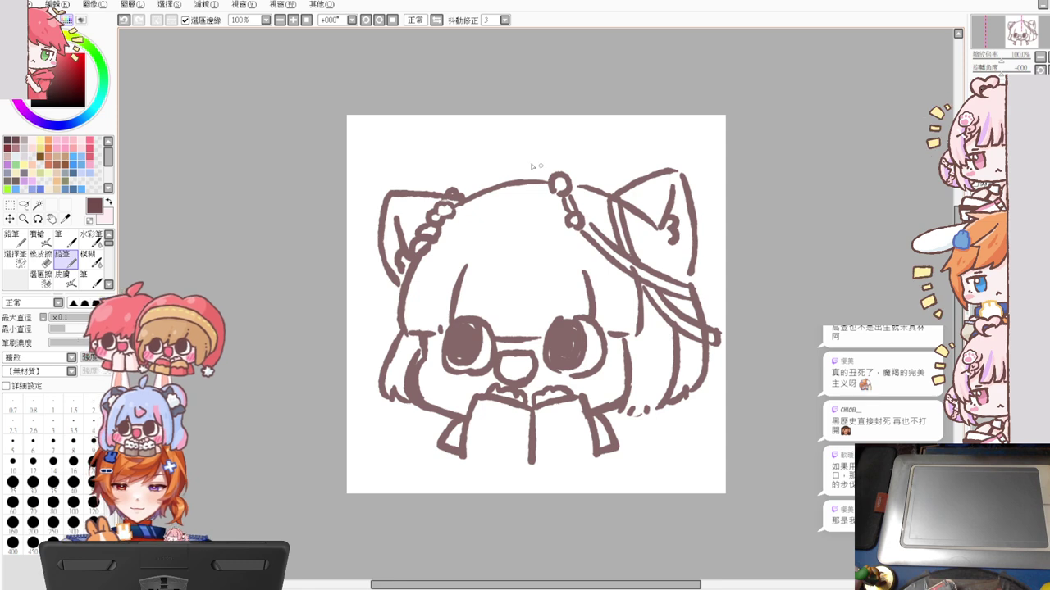
Bring up the pencil drawing of the long-haired anime girl and paste the green Creeper picture over it
key("ctrl+Tab")
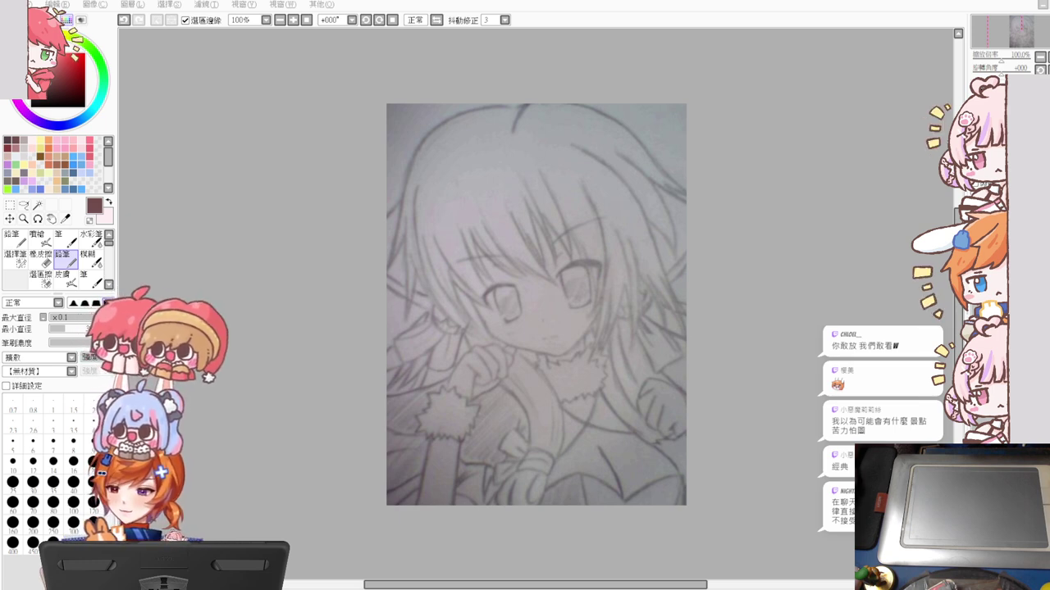
key("ctrl+v")
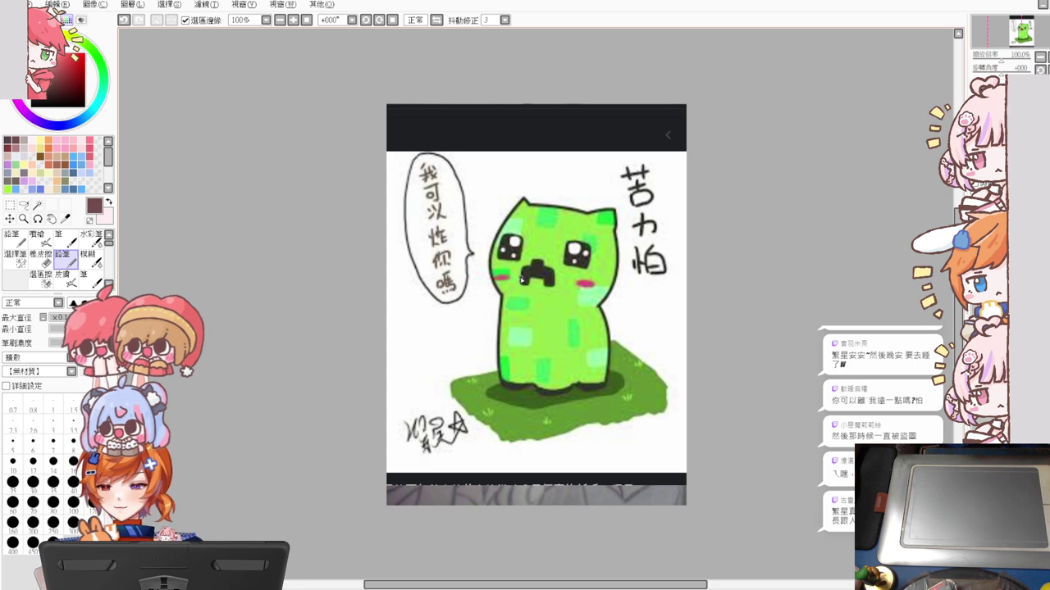
Paste the purple dragon drawing over the Creeper picture, then enlarge and position it so it fills the canvas
key("ctrl+v")
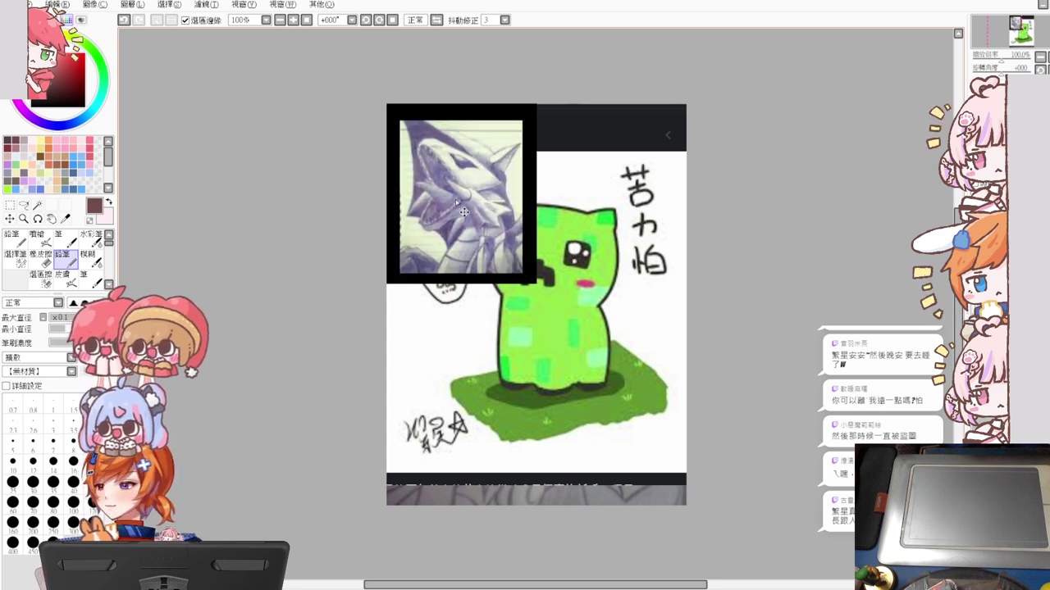
left_click_drag(463, 211, 495, 315)
key("ctrl+t")
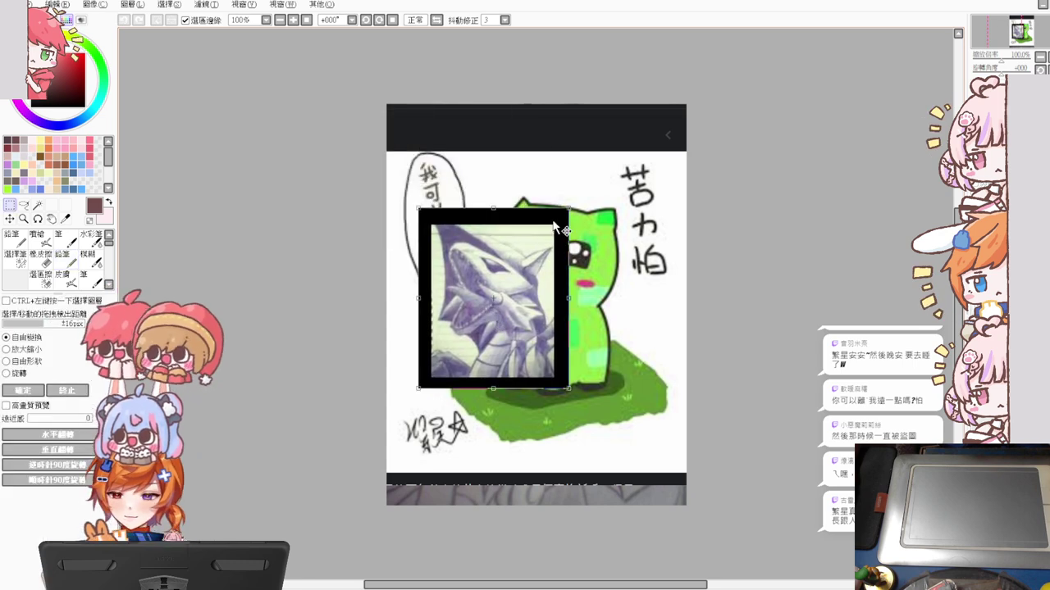
left_click_drag(568, 210, 681, 107)
left_click_drag(604, 182, 566, 294)
left_click_drag(649, 188, 622, 190)
key("Return")
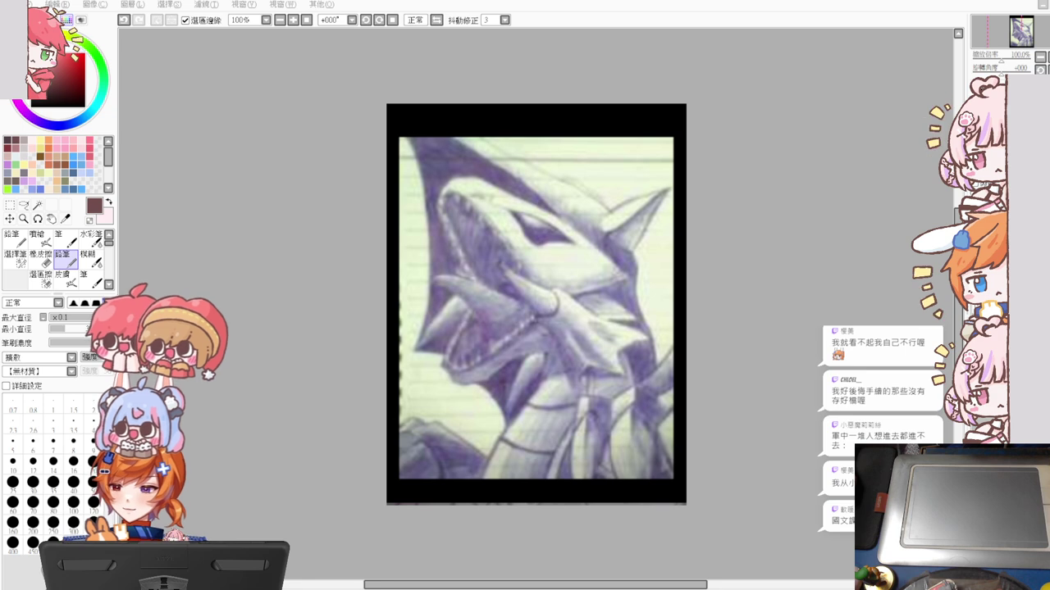
Place the Mickey Mouse drawing over the dragon and shrink it to fit the canvas width with its signature included
key("ctrl+Tab")
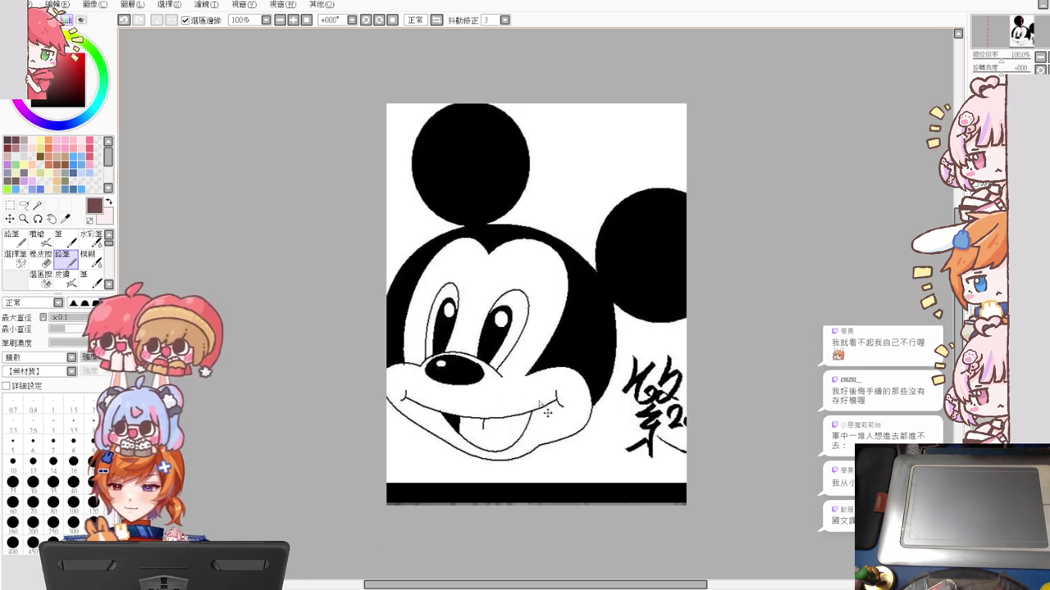
left_click_drag(547, 412, 558, 415)
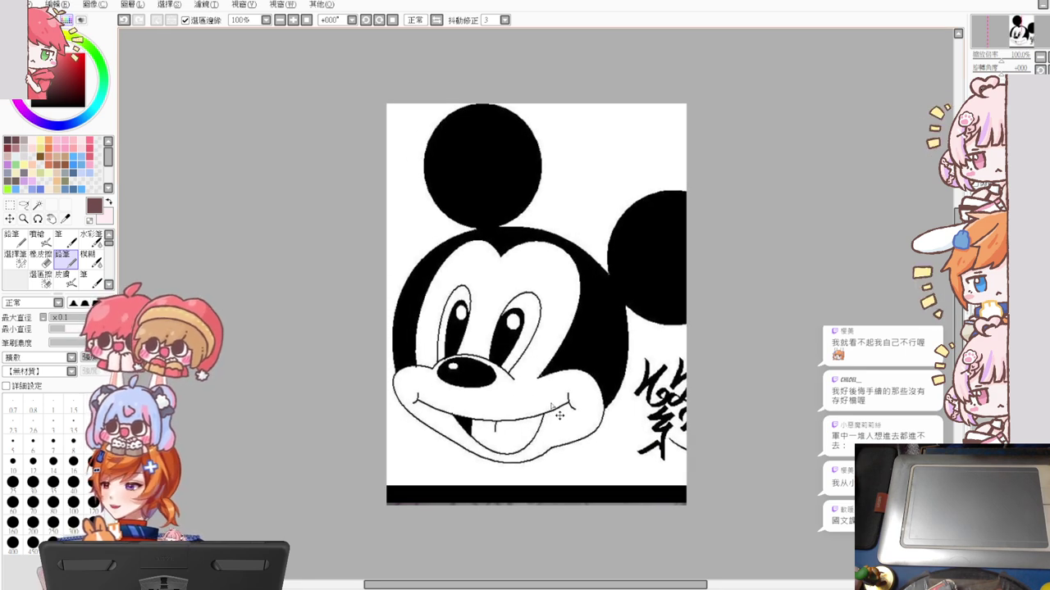
key("ctrl+t")
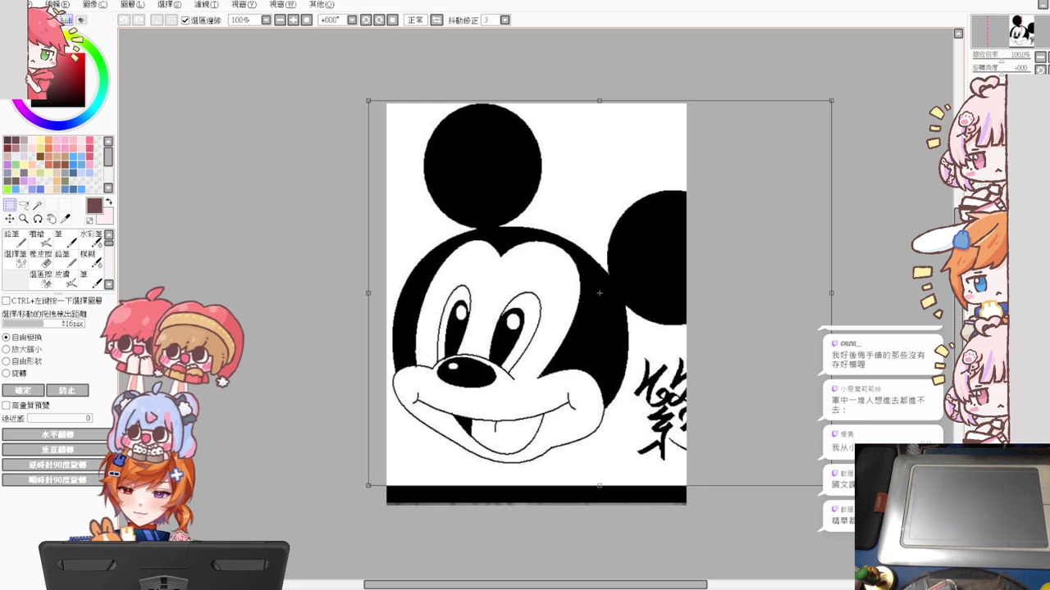
mouse_move(831, 485)
left_mouse_down()
mouse_move(702, 378)
mouse_move(656, 386)
mouse_move(712, 385)
mouse_move(690, 366)
left_mouse_up()
key("Return")
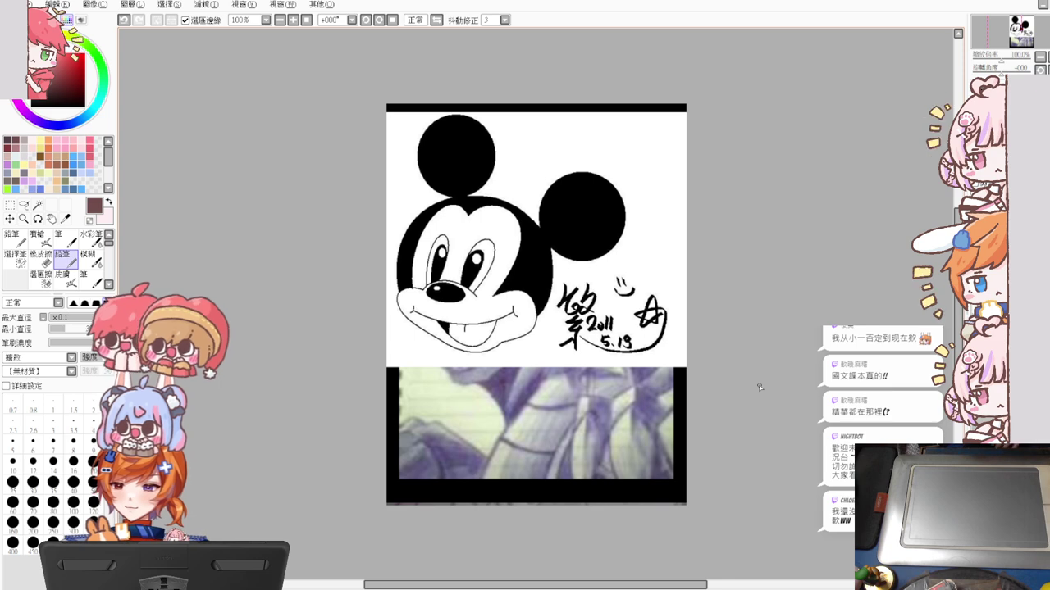